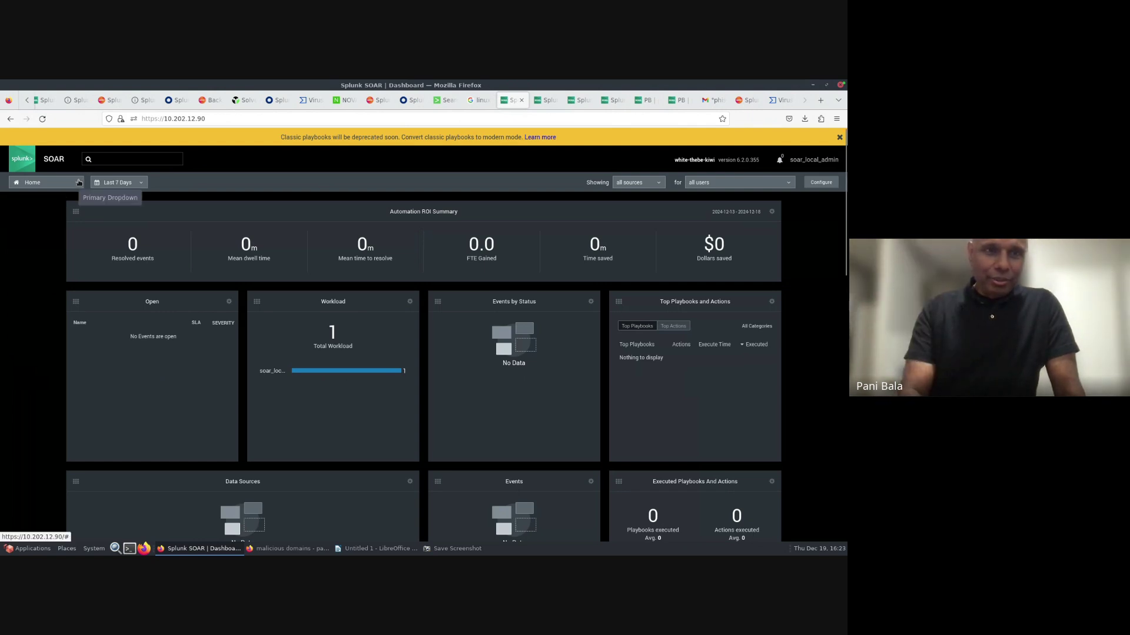
- Navigate from the dashboard to the Sources queue showing the Threat Indicator Search event
{"action": "left_click", "coordinate": [77, 185]}
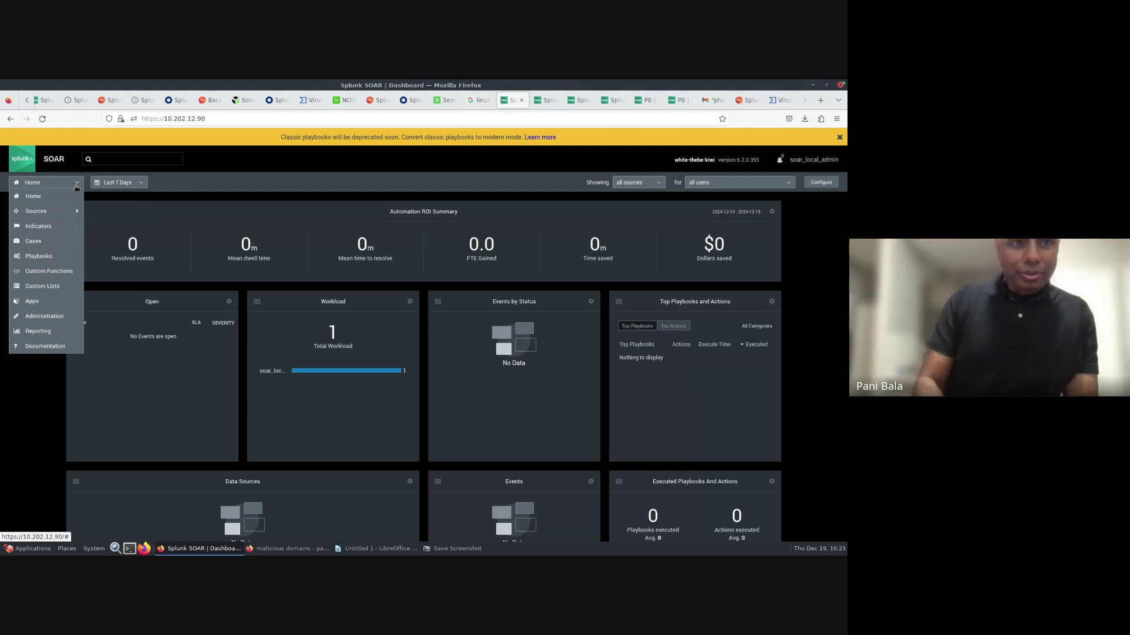
{"action": "left_click", "coordinate": [27, 212]}
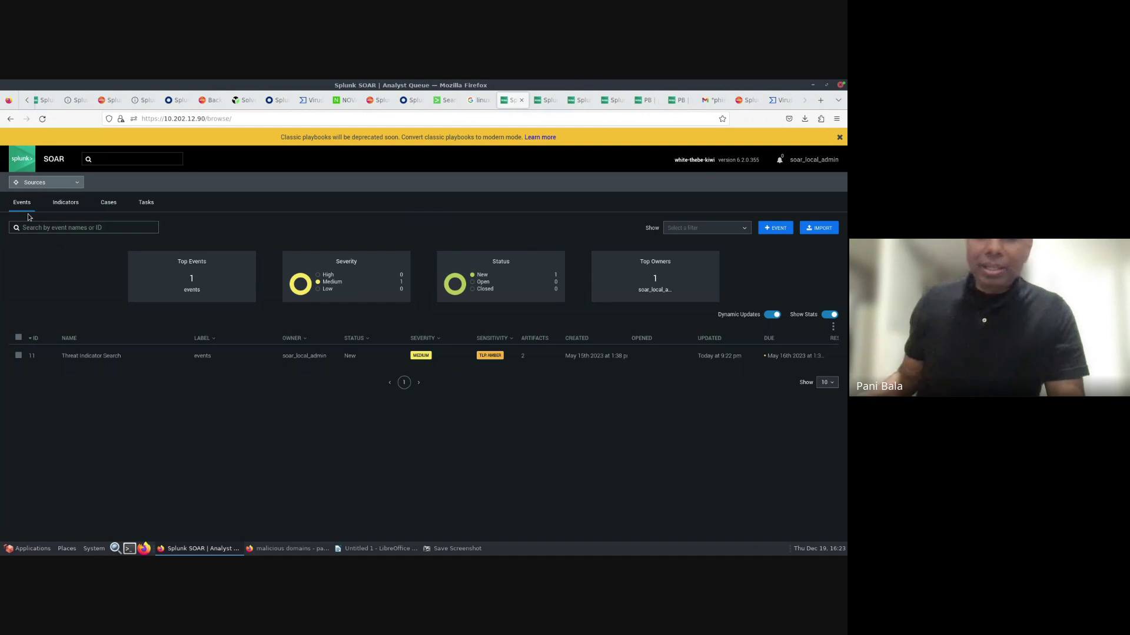
- Open the Threat Indicator Search event (ID 11) and list its ip_address and Vault Artifact artifacts
{"action": "left_click", "coordinate": [81, 356]}
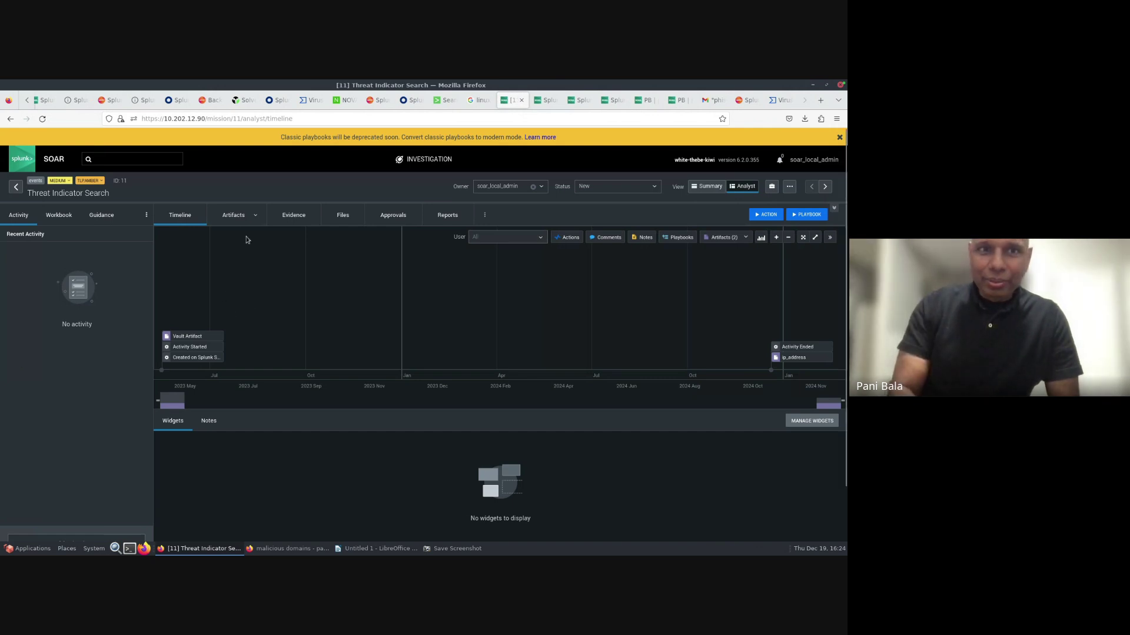
{"action": "left_click", "coordinate": [234, 216]}
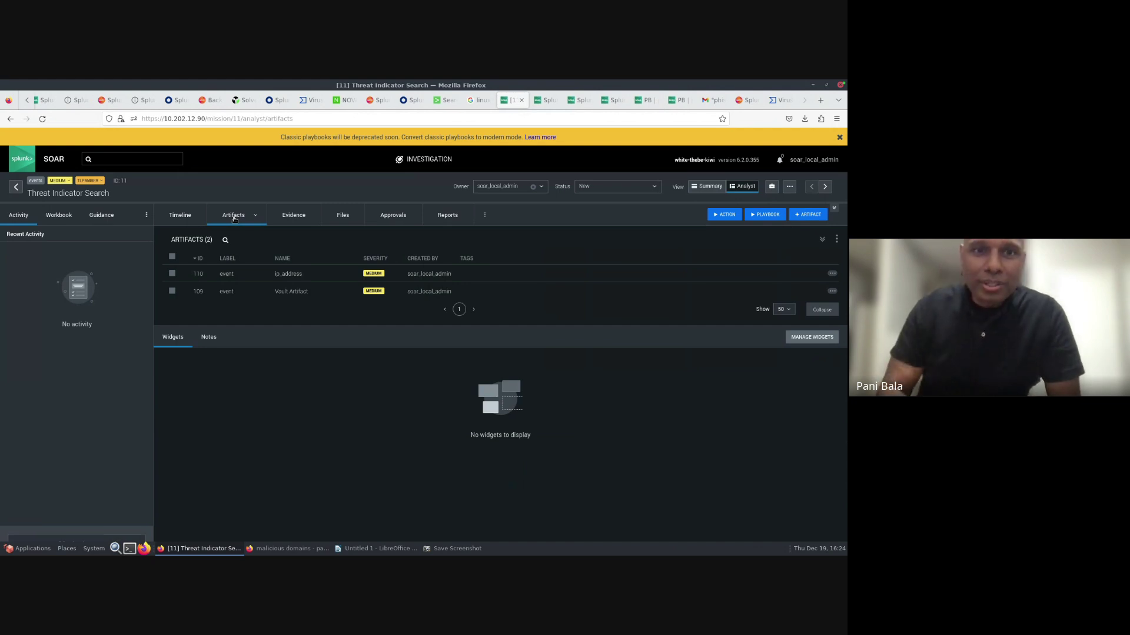
- Inspect the ip_address and Vault Artifact details, then view the event's vaulted file ips1.txt
{"action": "left_click", "coordinate": [300, 276]}
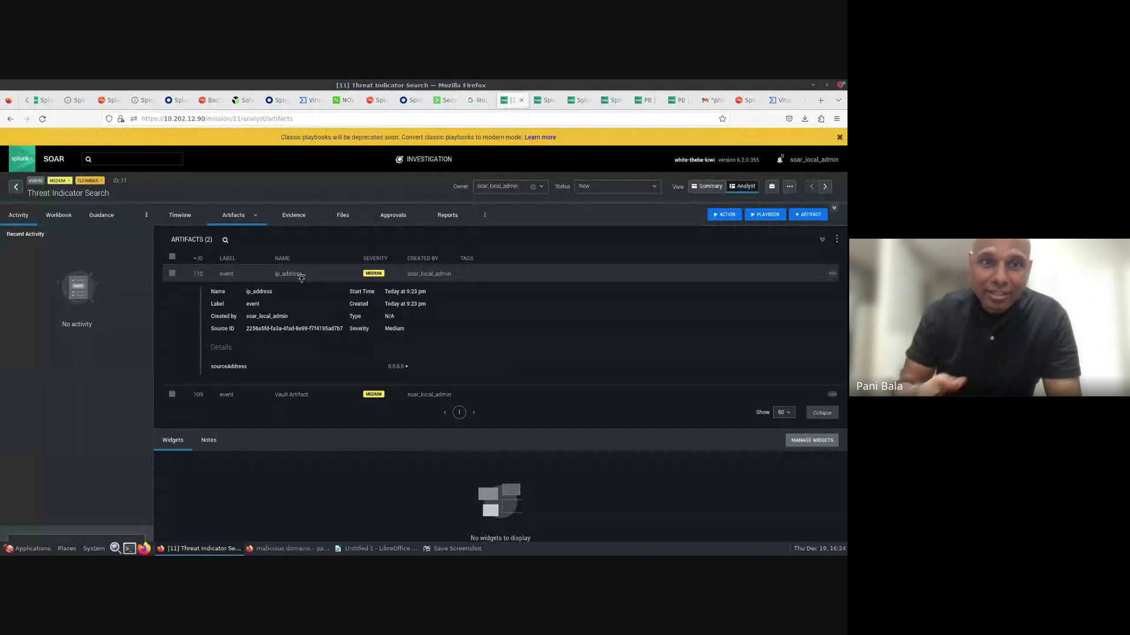
{"action": "left_click", "coordinate": [297, 276]}
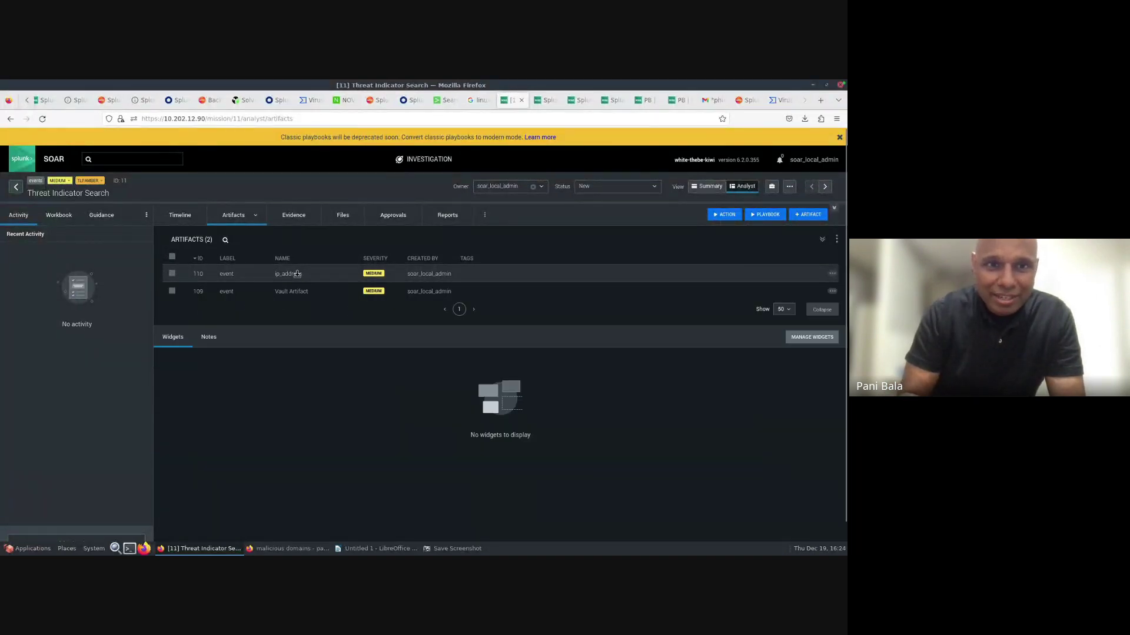
{"action": "left_click", "coordinate": [283, 291]}
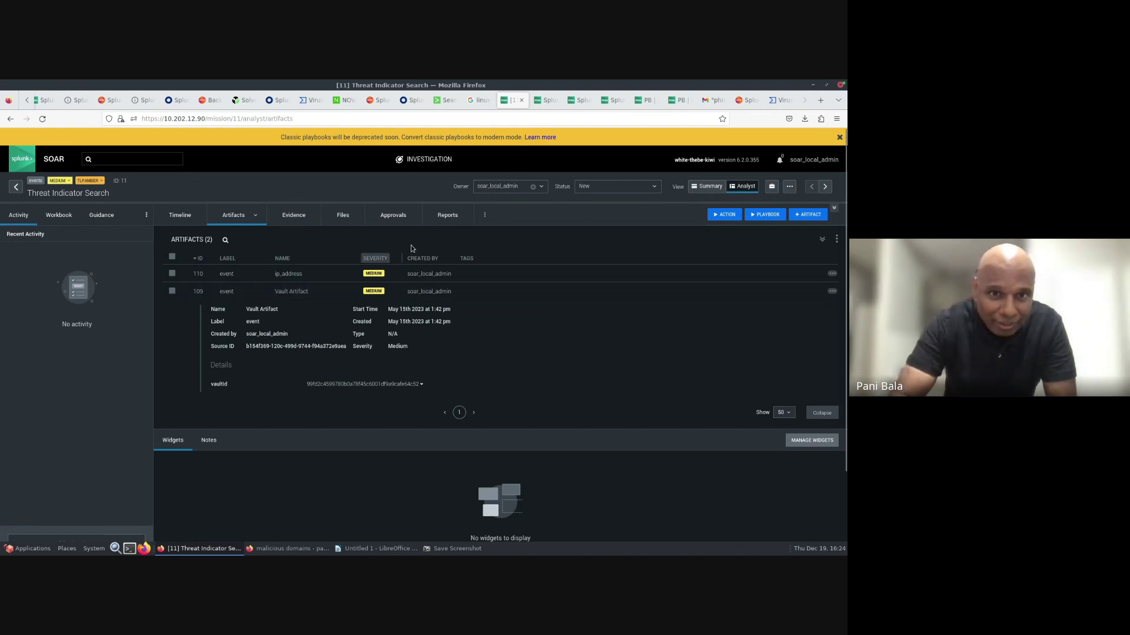
{"action": "left_click", "coordinate": [343, 215]}
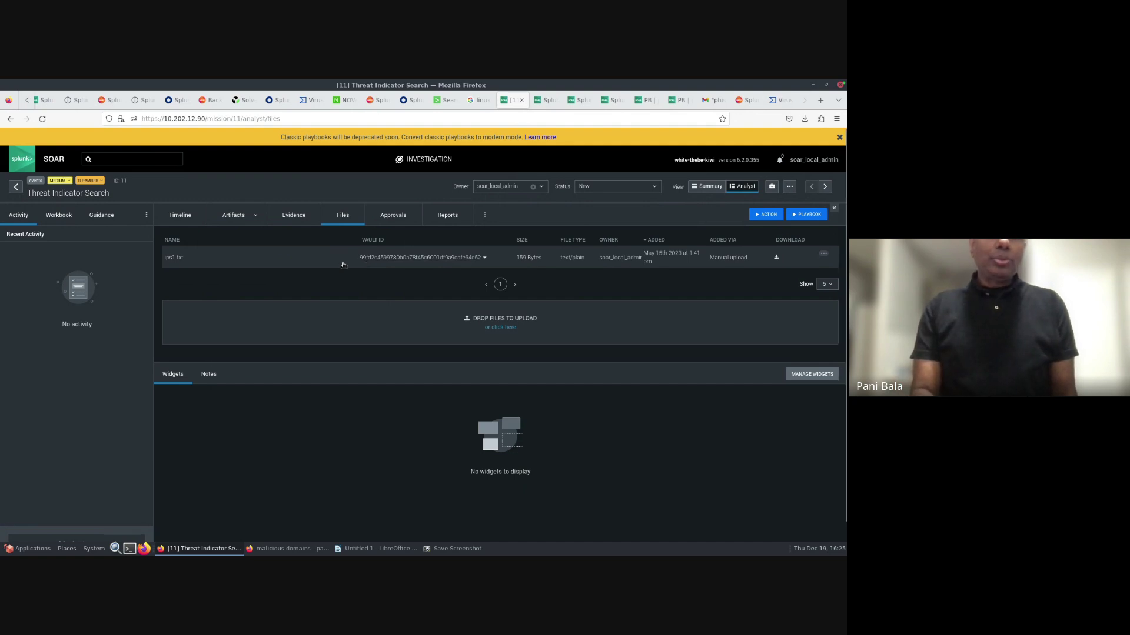
- Return to the events queue and go to the Apps page listing IMAP, Parser, ServiceNow, Splunk, Timer
{"action": "left_click", "coordinate": [237, 220]}
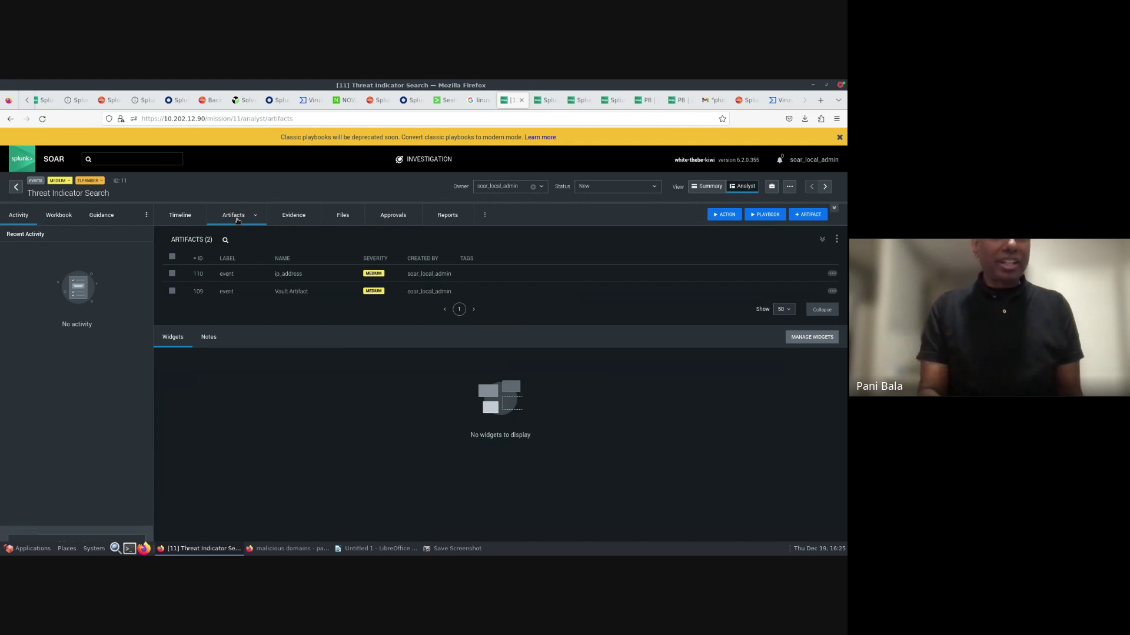
{"action": "left_click", "coordinate": [17, 188]}
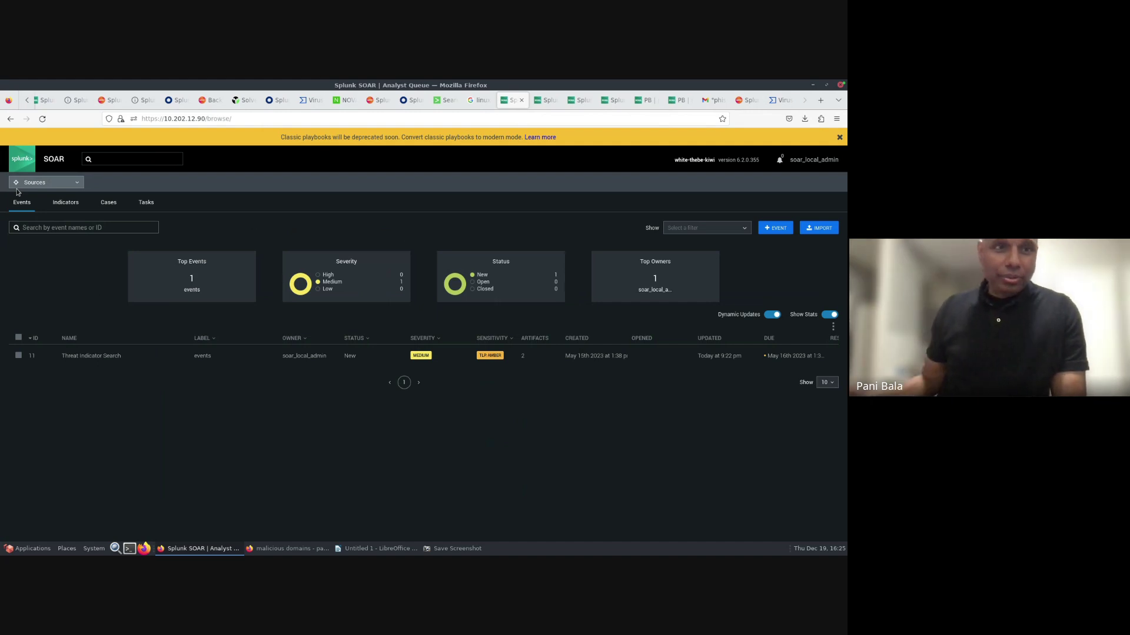
{"action": "left_click", "coordinate": [78, 185]}
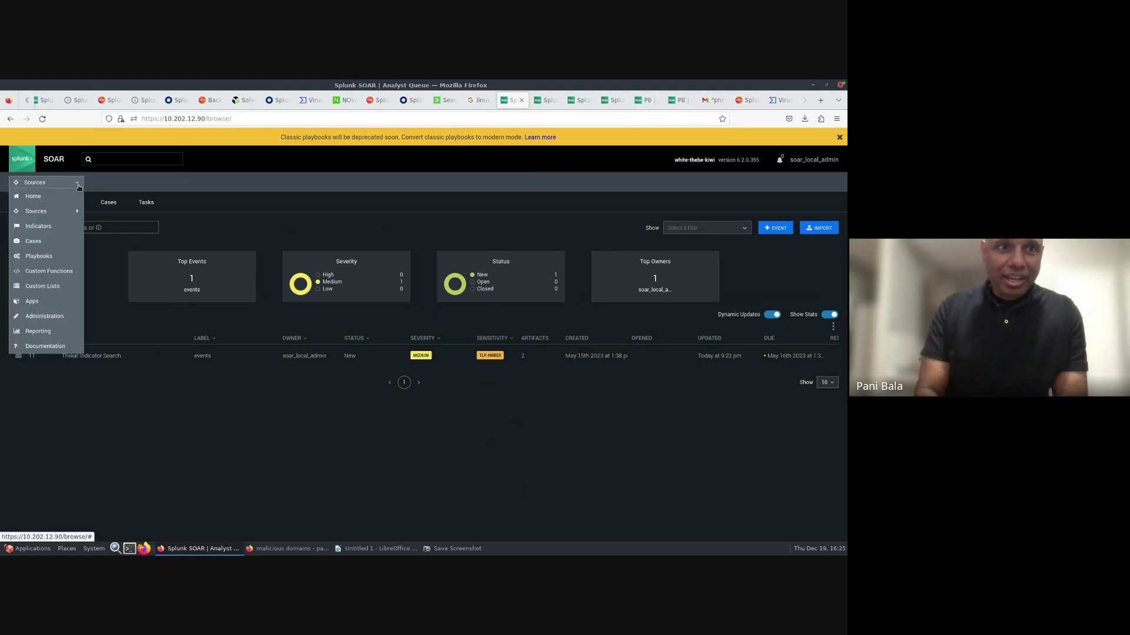
{"action": "left_click", "coordinate": [33, 301]}
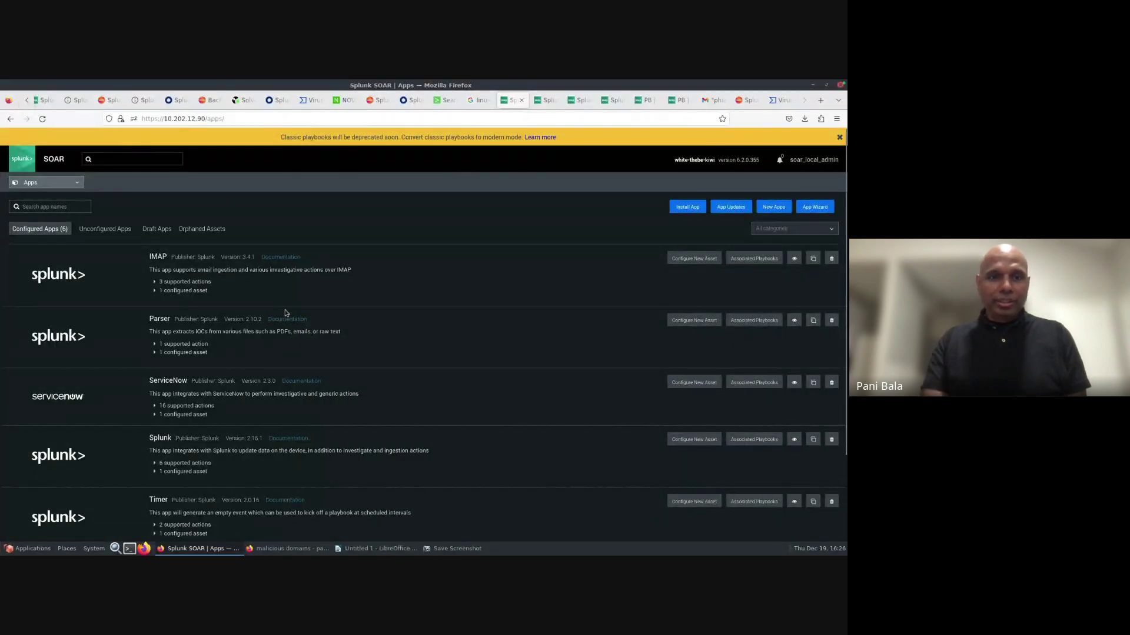
{"action": "scroll", "coordinate": [285, 313], "scroll_direction": "down", "scroll_amount": 1}
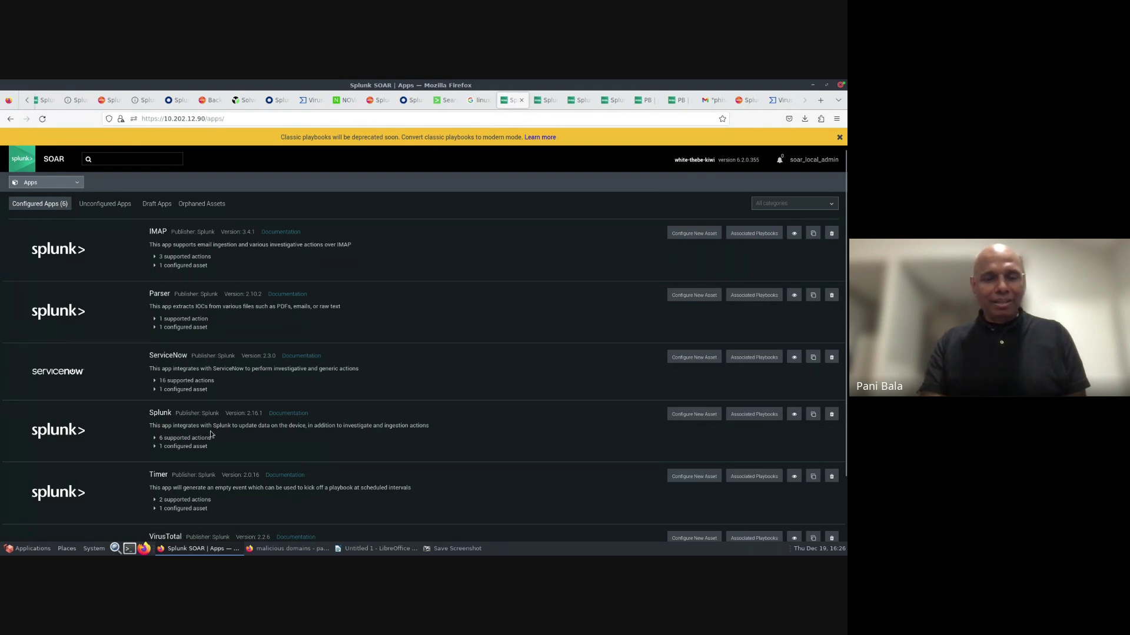
{"action": "scroll", "coordinate": [345, 445], "scroll_direction": "down", "scroll_amount": 2}
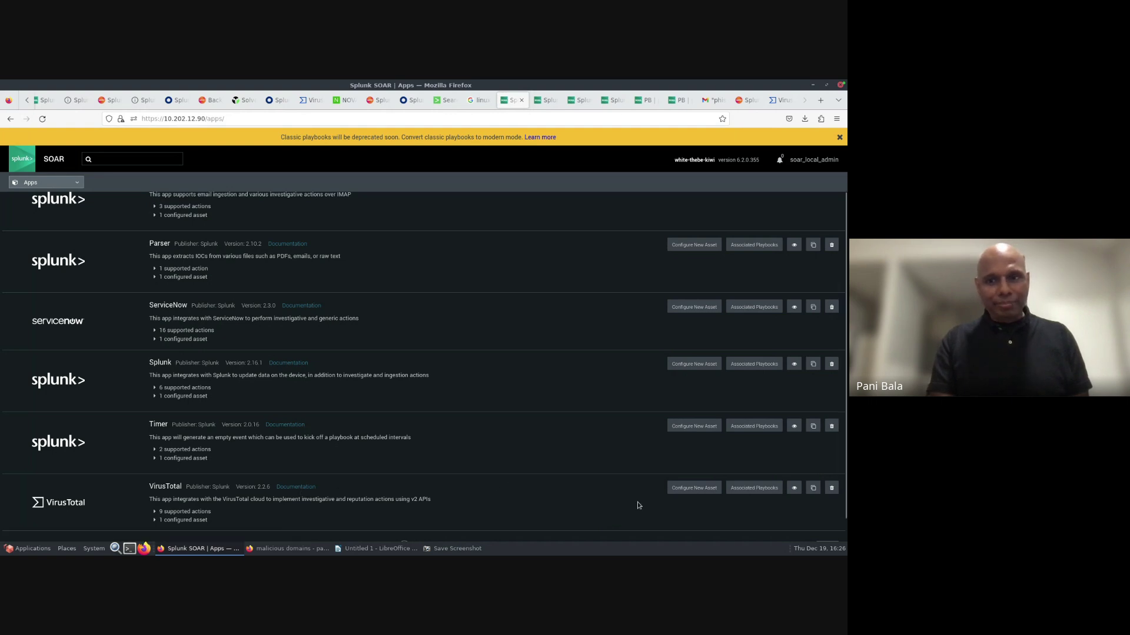
- Start a new VirusTotal asset named 'demo-test', reach its Asset Settings, and switch to VirusTotal's API key page
{"action": "left_click", "coordinate": [691, 491]}
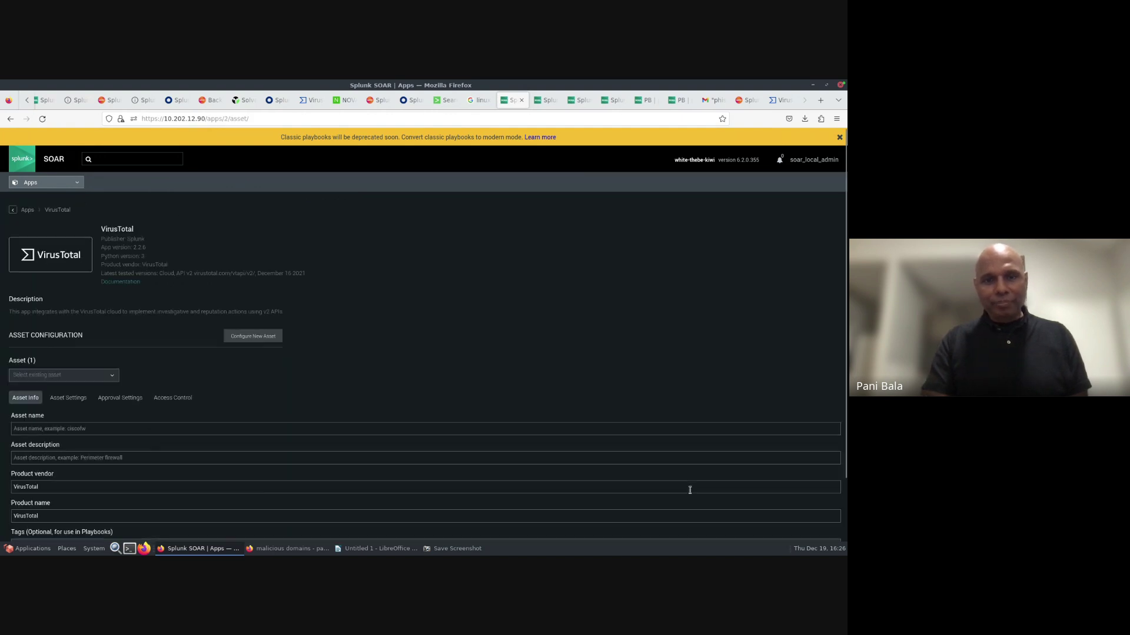
{"action": "left_click", "coordinate": [63, 430]}
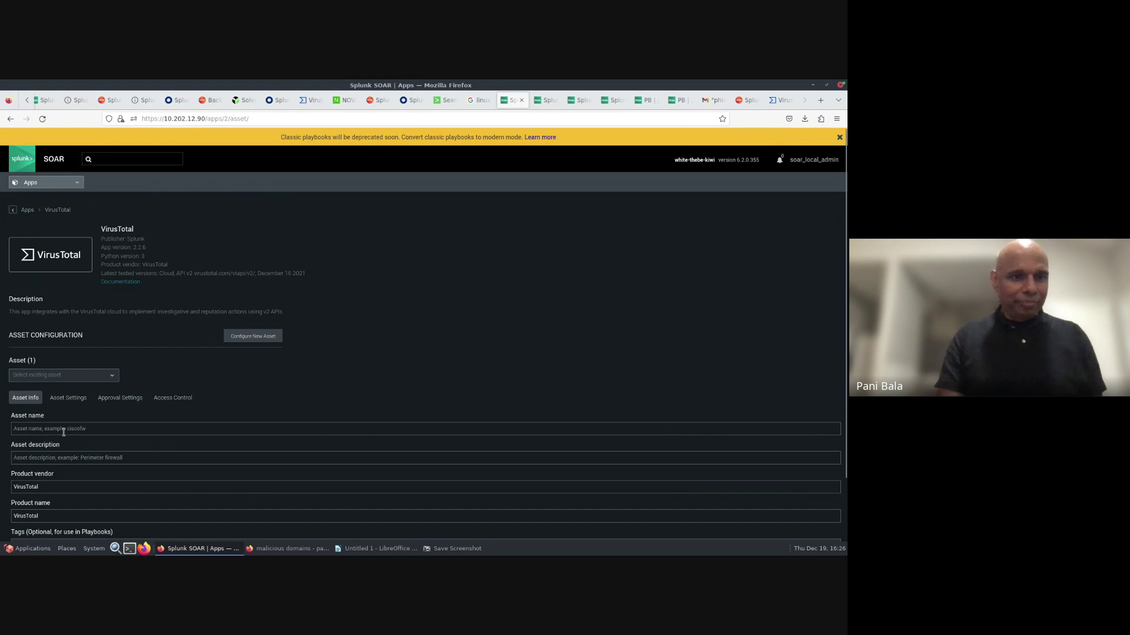
{"action": "type", "text": "dem"}
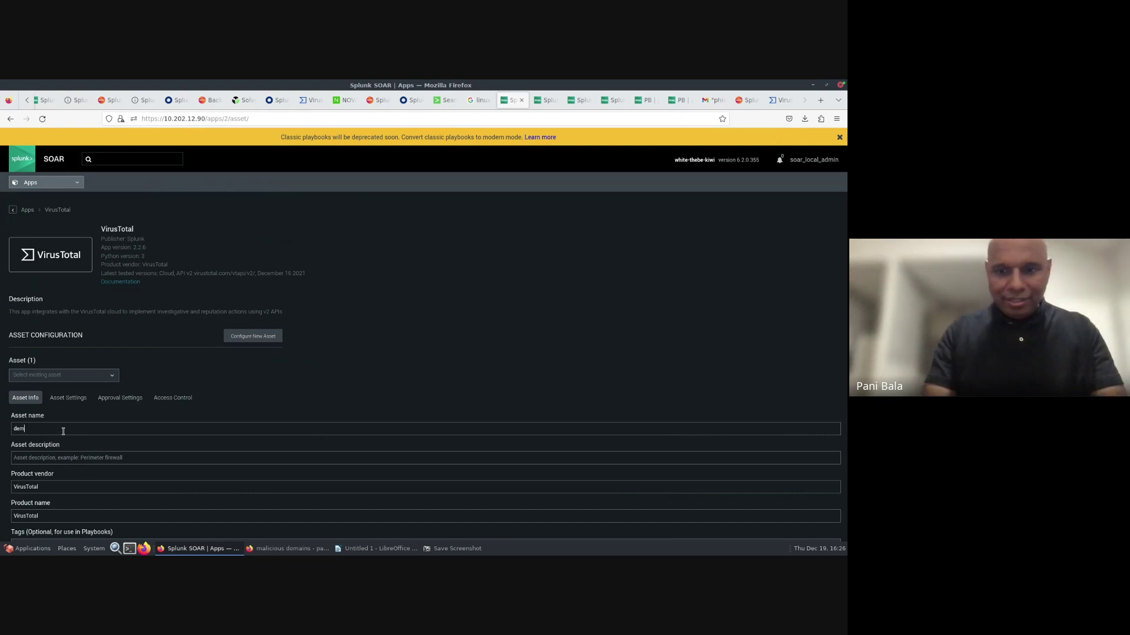
{"action": "type", "text": "o-test"}
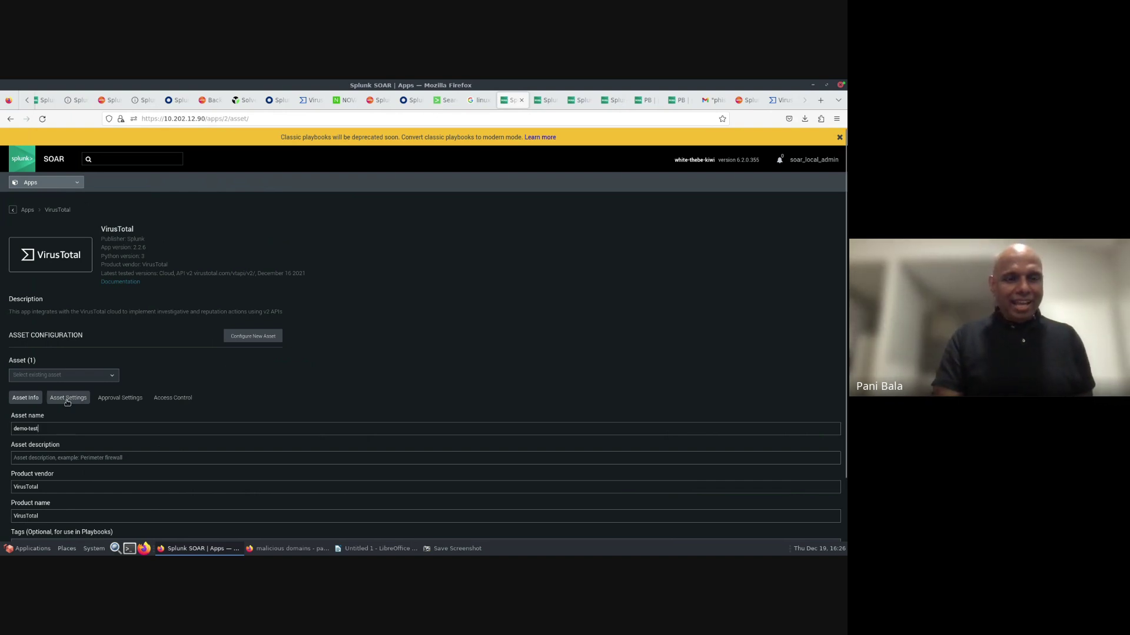
{"action": "left_click", "coordinate": [68, 399]}
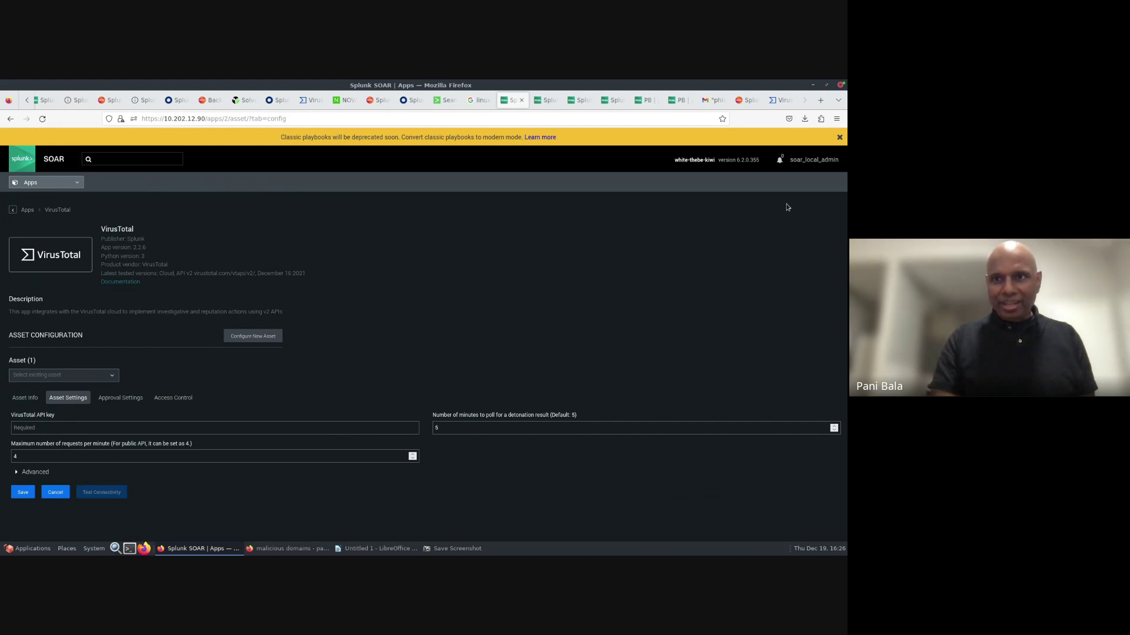
{"action": "left_click", "coordinate": [782, 101]}
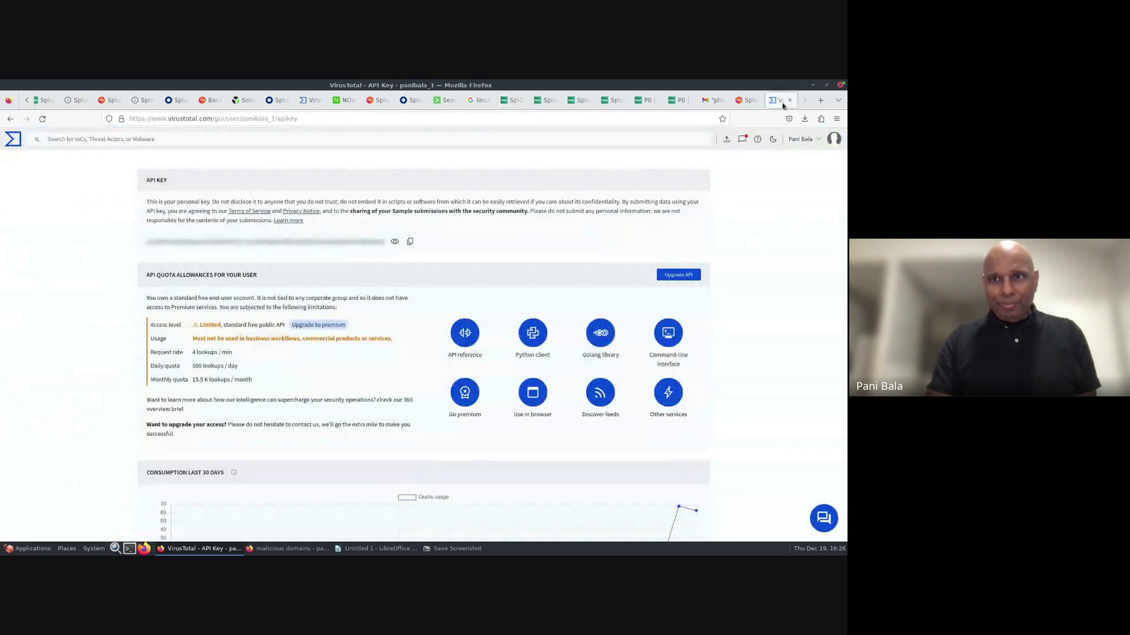
- Reveal and copy the VirusTotal API key, then return to the SOAR asset settings
{"action": "left_click", "coordinate": [395, 242]}
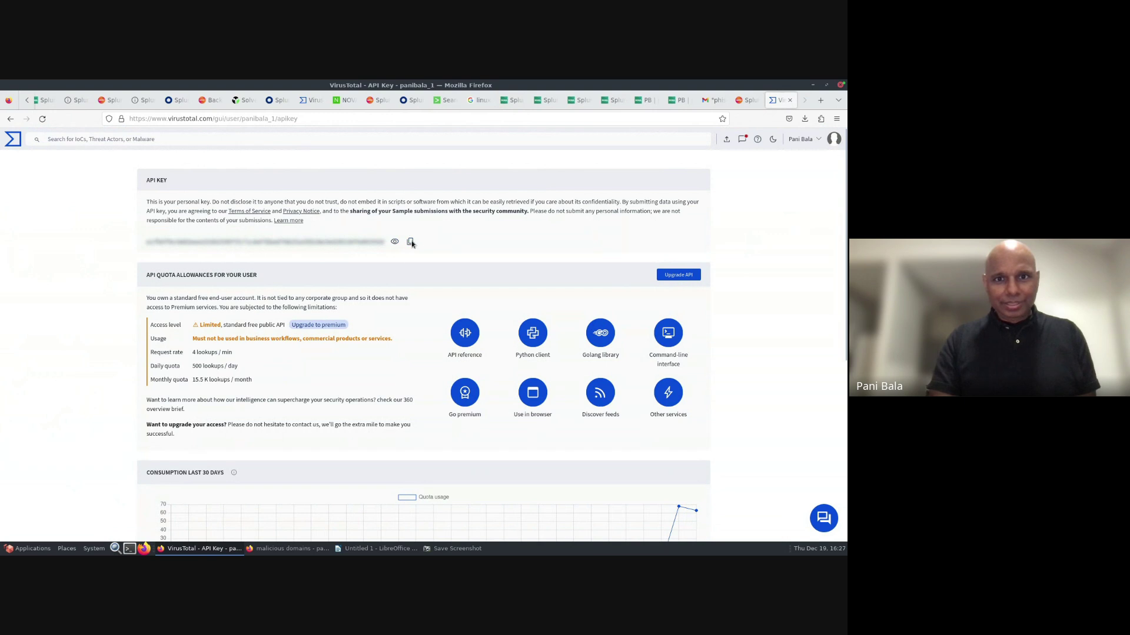
{"action": "left_click", "coordinate": [411, 243]}
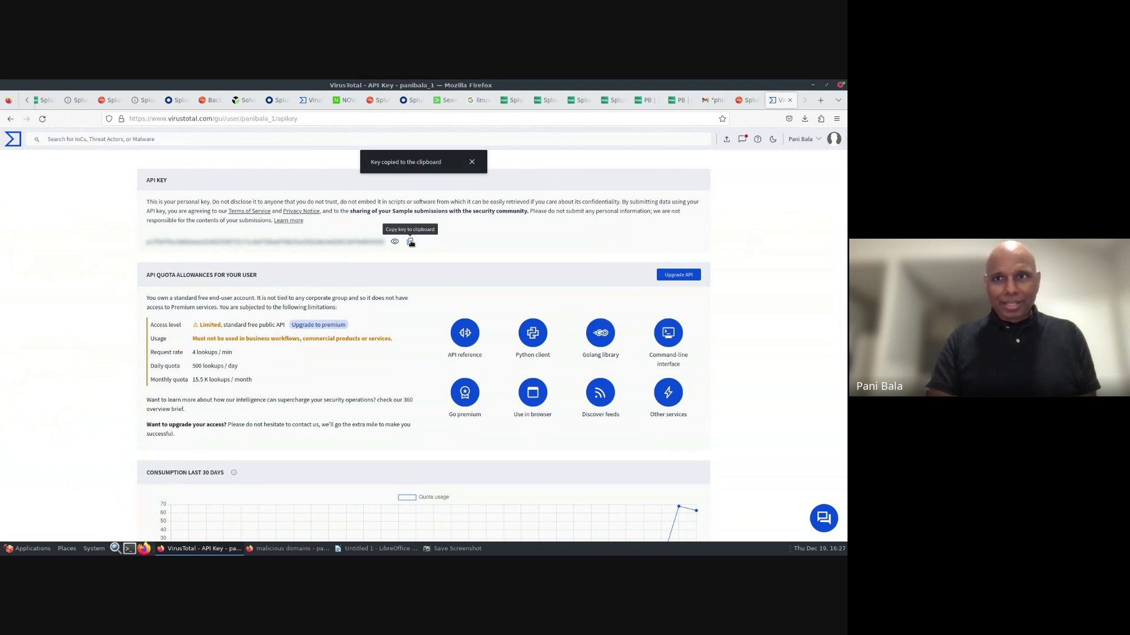
{"action": "left_click", "coordinate": [511, 100]}
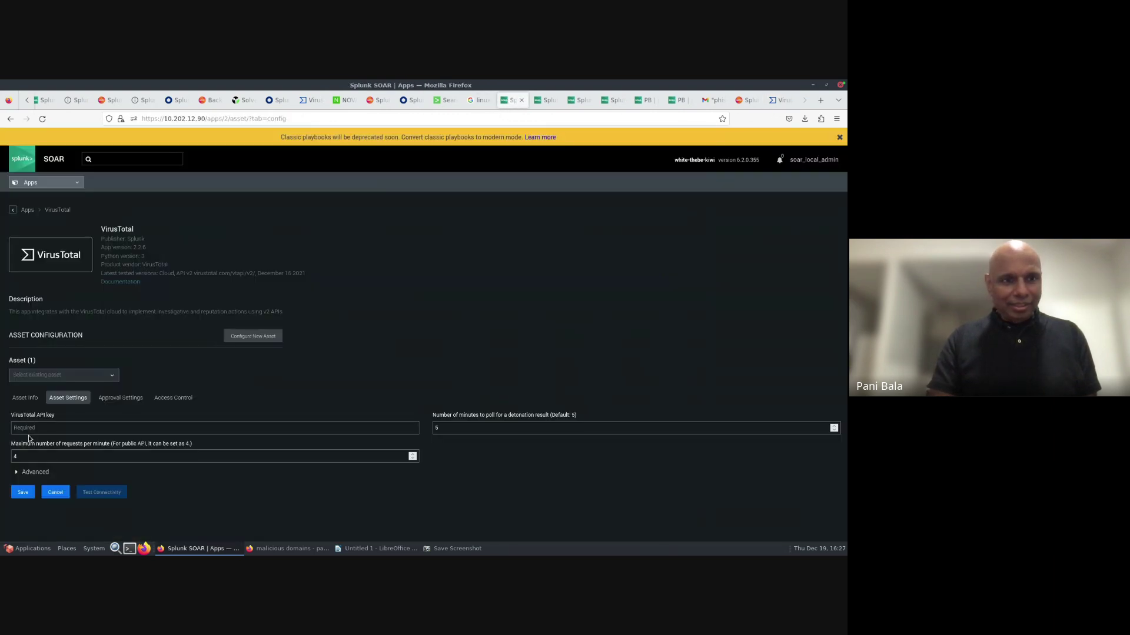
- Paste the API key into demo-test, save the asset without storing the password, and pass connectivity testing
{"action": "left_click", "coordinate": [27, 429]}
{"action": "right_click", "coordinate": [27, 428]}
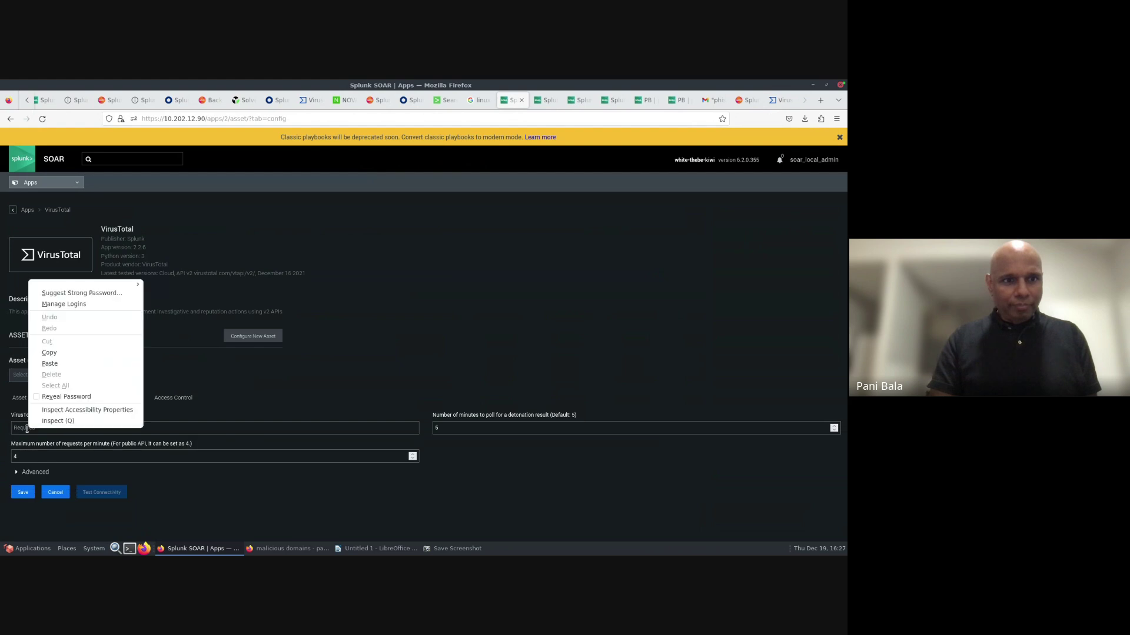
{"action": "left_click", "coordinate": [50, 364]}
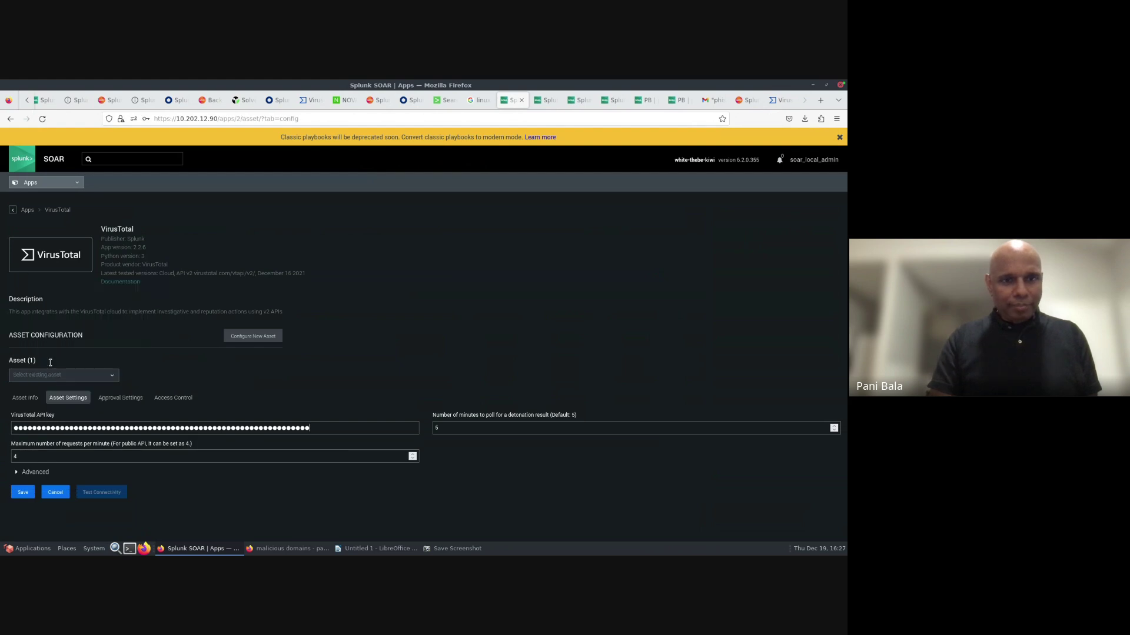
{"action": "left_click", "coordinate": [22, 492]}
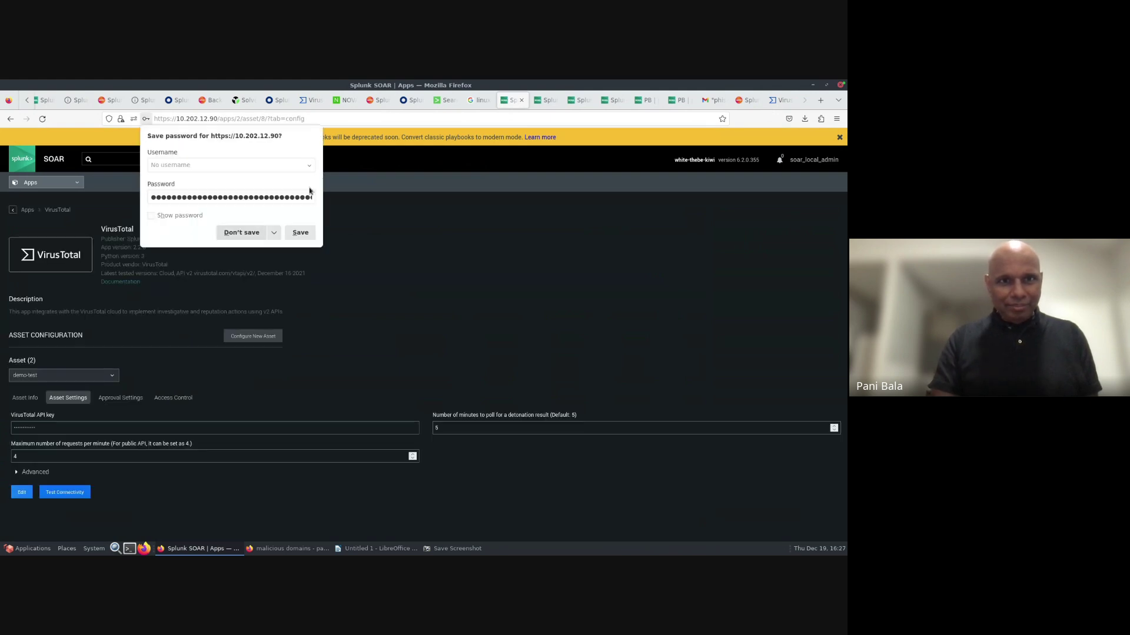
{"action": "left_click", "coordinate": [249, 234]}
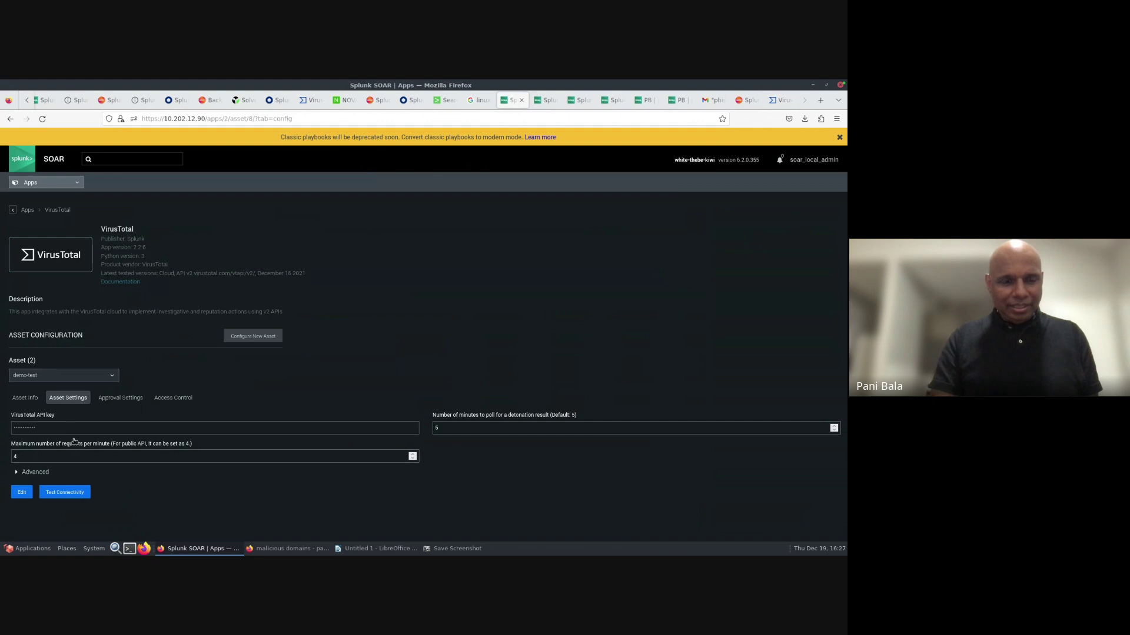
{"action": "left_click", "coordinate": [73, 493]}
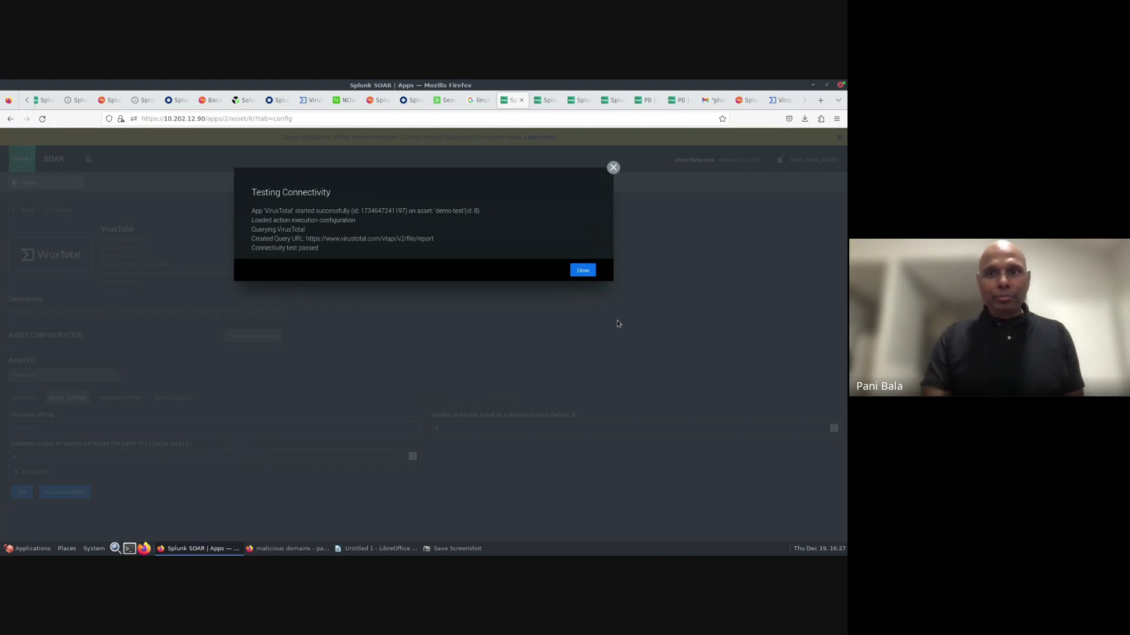
{"action": "left_click", "coordinate": [582, 271]}
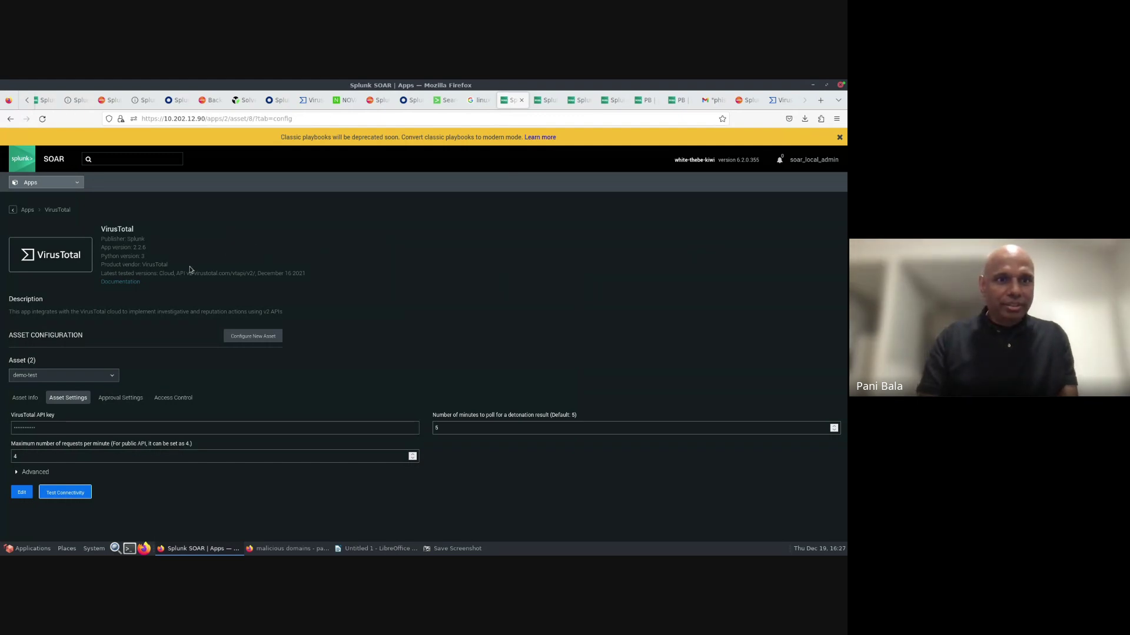
- Open the VirusTotal app documentation, visit Custom Lists, then navigate to the Apps list
{"action": "left_click", "coordinate": [118, 283]}
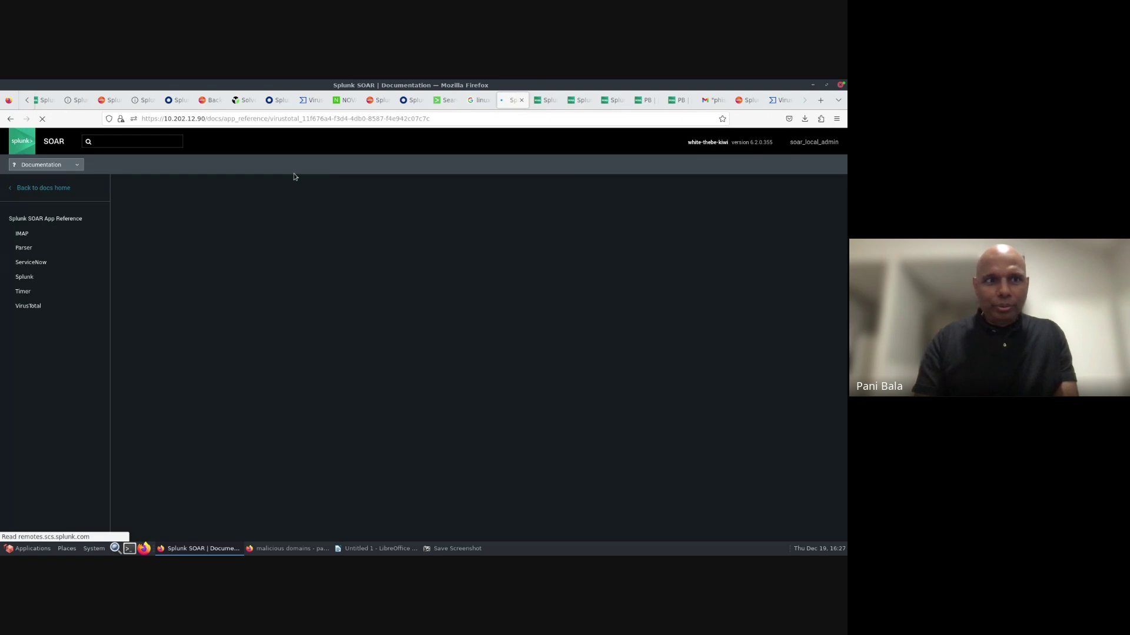
{"action": "left_click", "coordinate": [78, 167]}
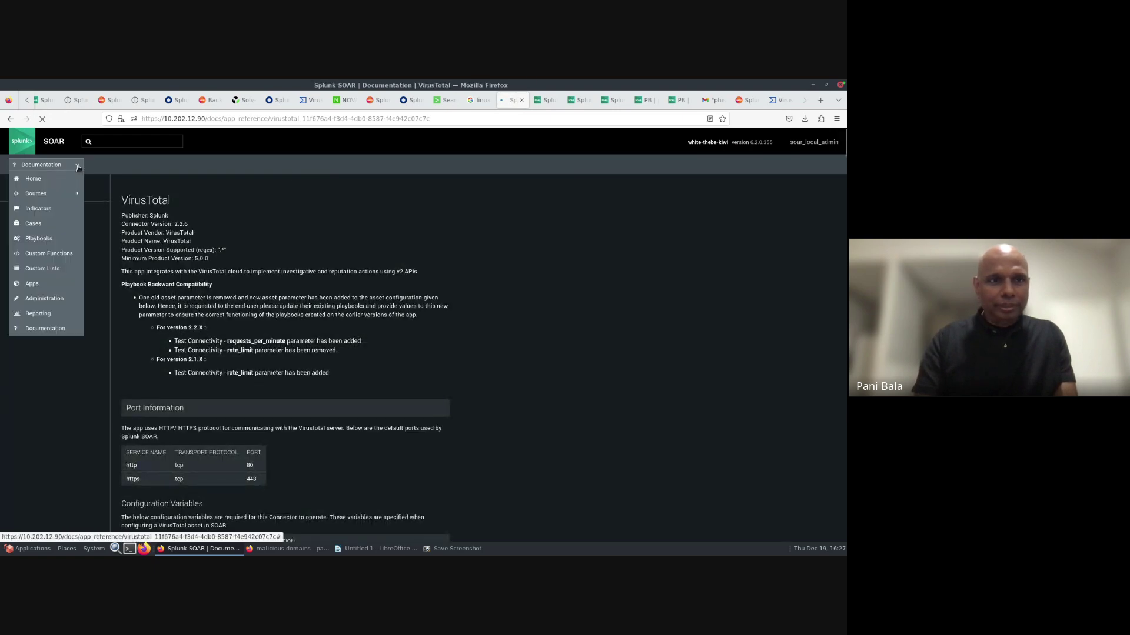
{"action": "left_click", "coordinate": [33, 286]}
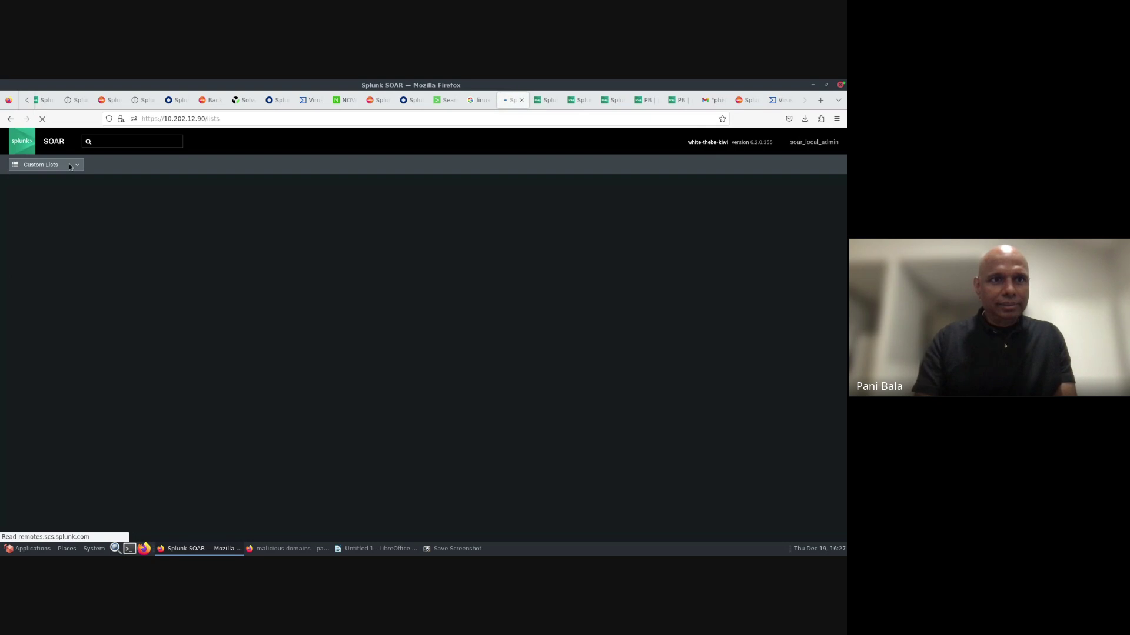
{"action": "left_click", "coordinate": [69, 167]}
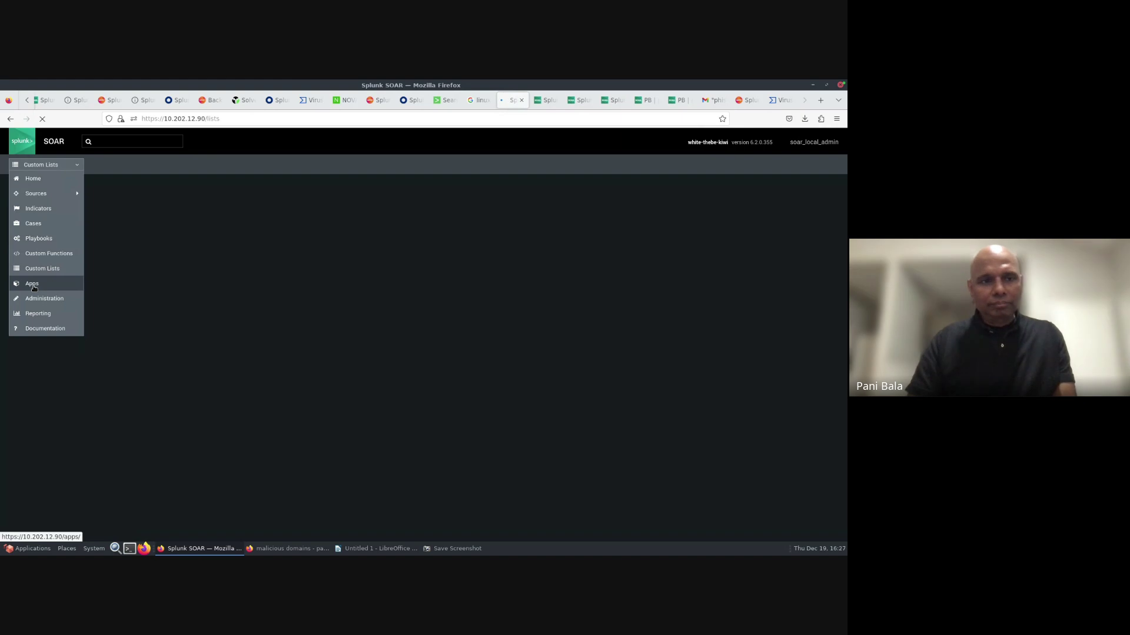
{"action": "left_click", "coordinate": [33, 285]}
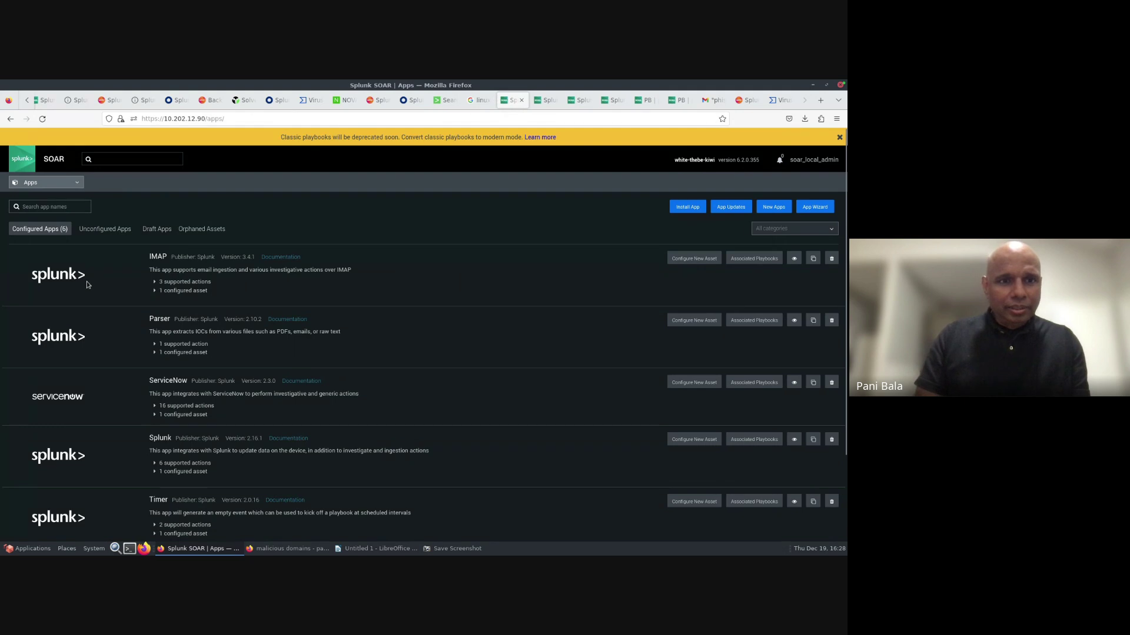
- Expand VirusTotal's 9 supported actions and 2 configured assets, then open the demo-test asset
{"action": "scroll", "coordinate": [306, 334], "scroll_direction": "down", "scroll_amount": 2}
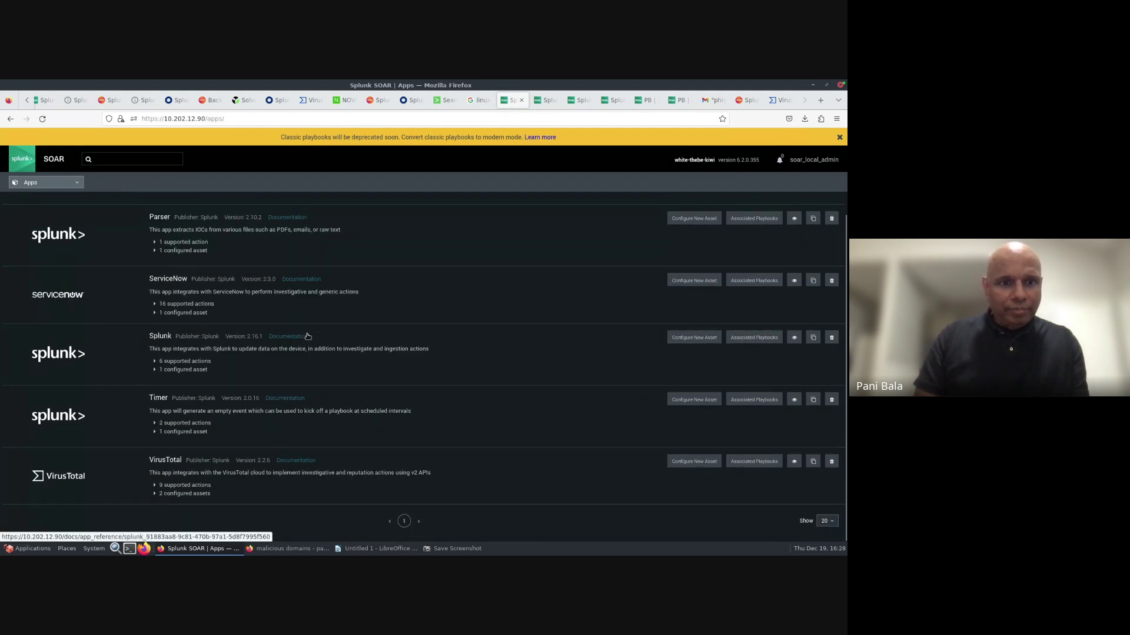
{"action": "left_click", "coordinate": [156, 486]}
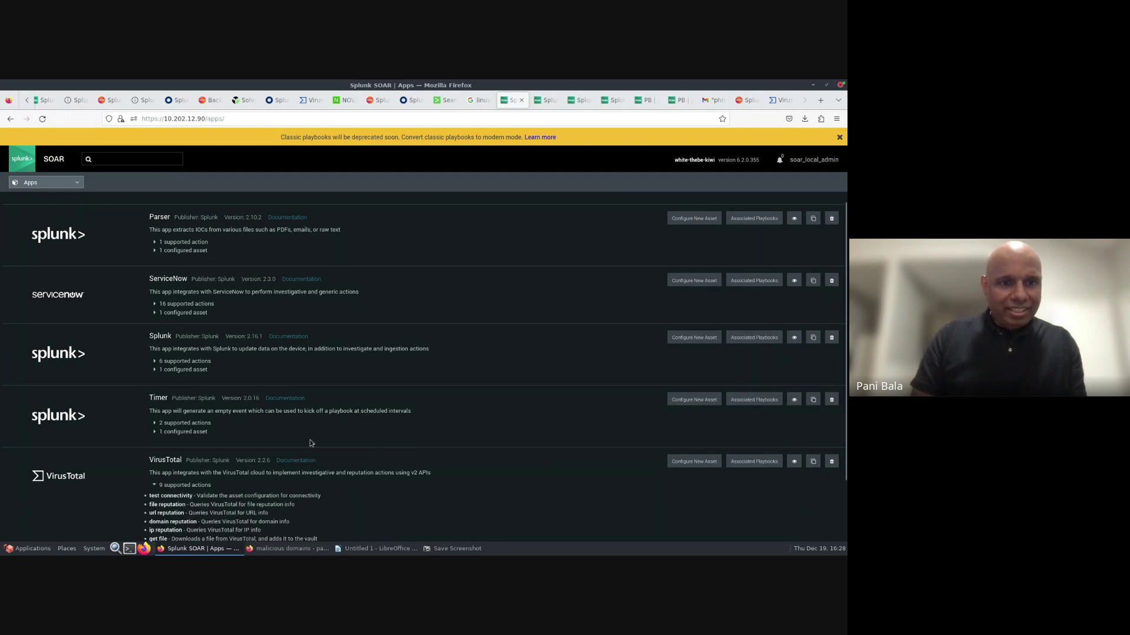
{"action": "scroll", "coordinate": [310, 442], "scroll_direction": "down", "scroll_amount": 2}
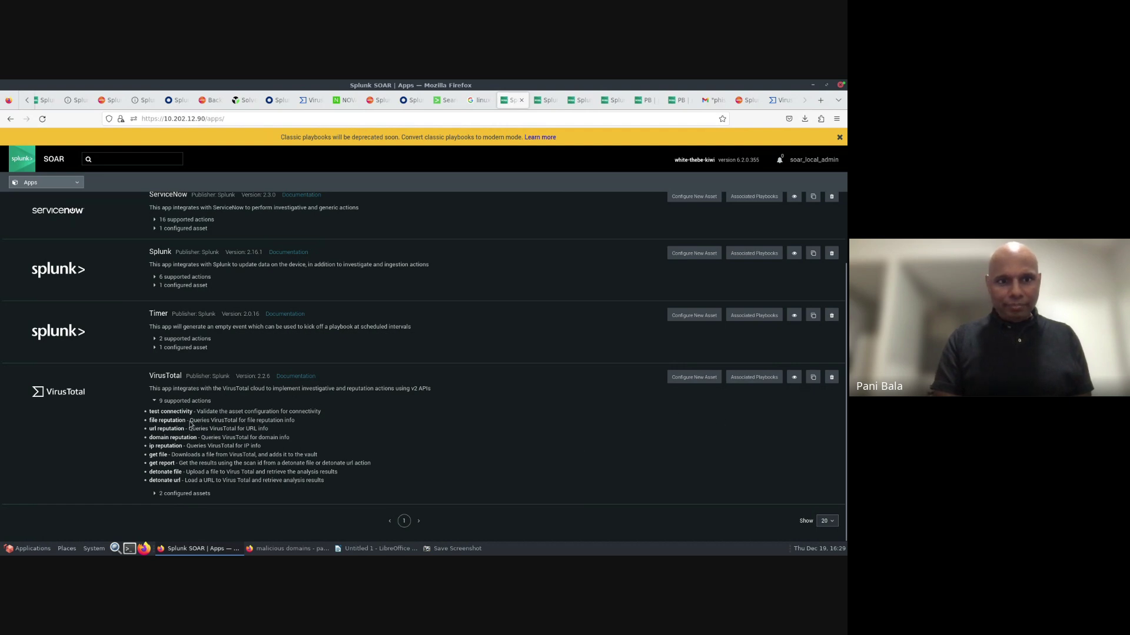
{"action": "left_click", "coordinate": [157, 496]}
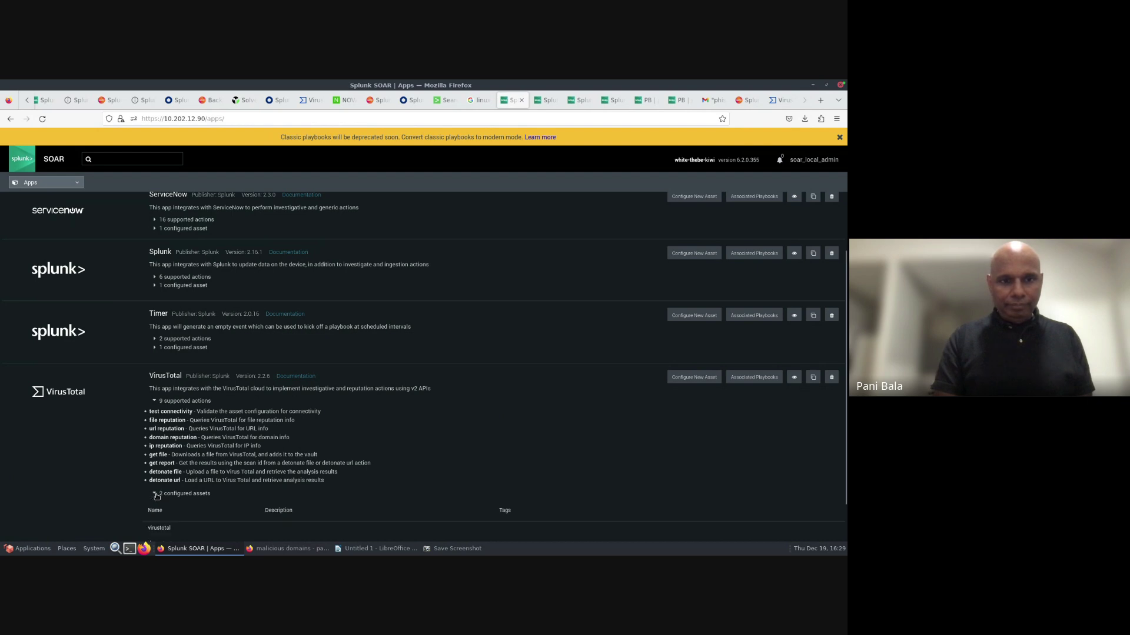
{"action": "scroll", "coordinate": [373, 447], "scroll_direction": "down", "scroll_amount": 2}
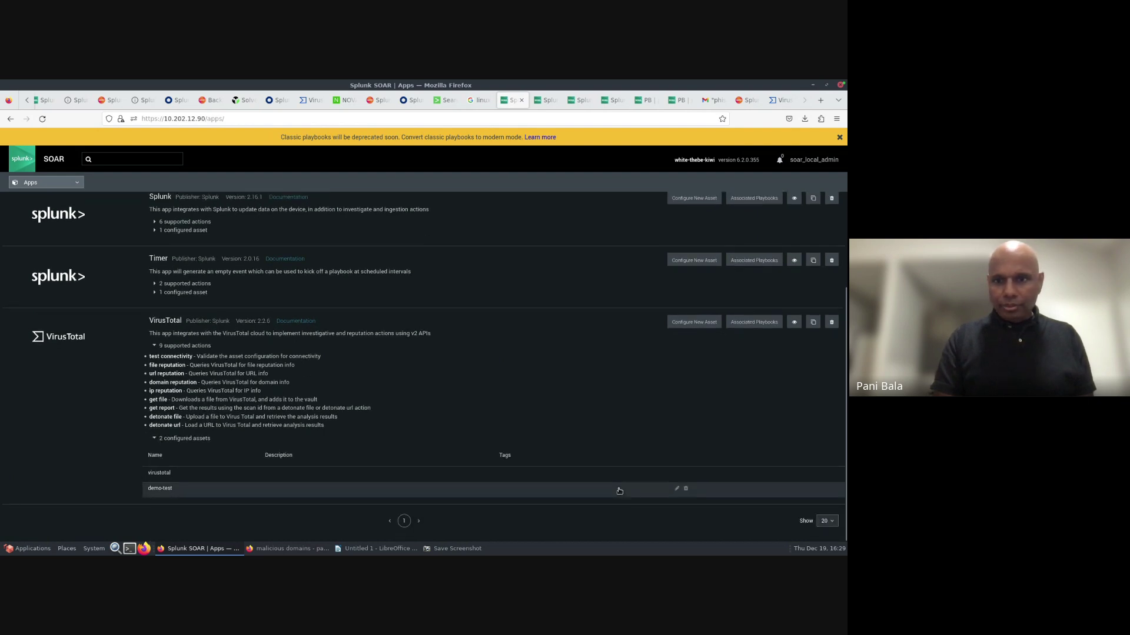
{"action": "mouse_move", "coordinate": [642, 495]}
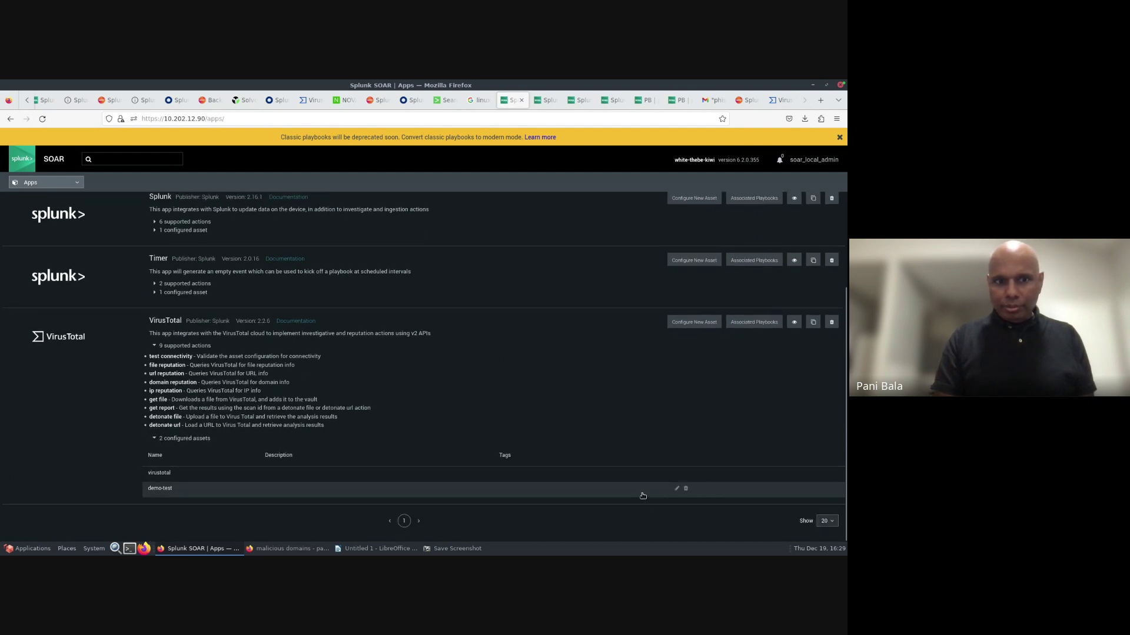
{"action": "left_click", "coordinate": [689, 493]}
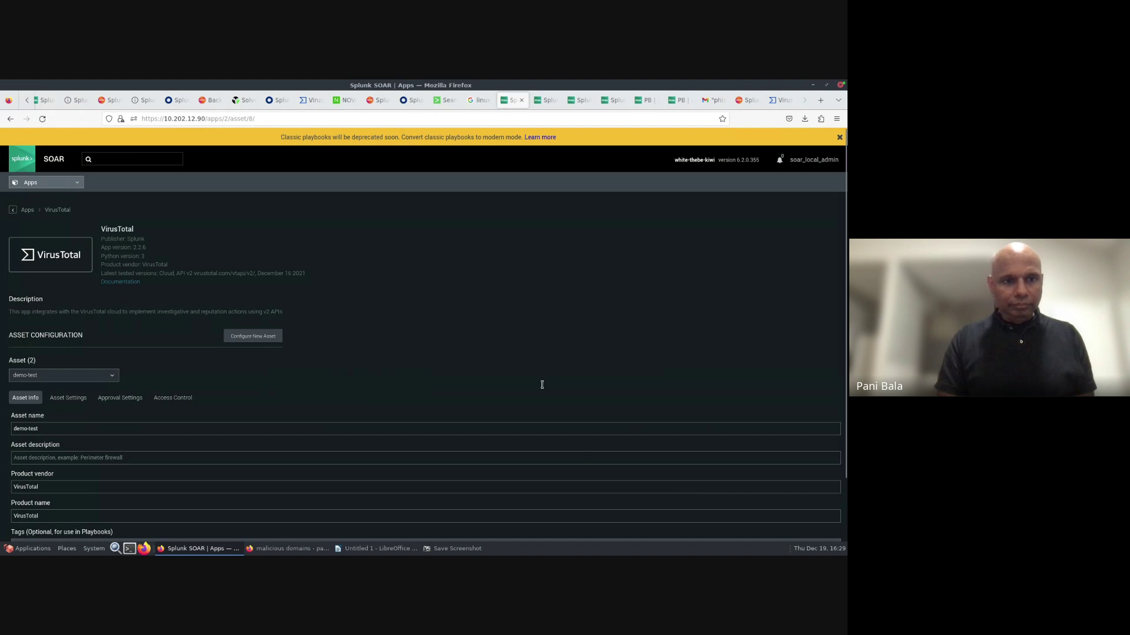
- Open the main navigation menu from the demo-test asset page to head for Playbooks
{"action": "left_click", "coordinate": [64, 187]}
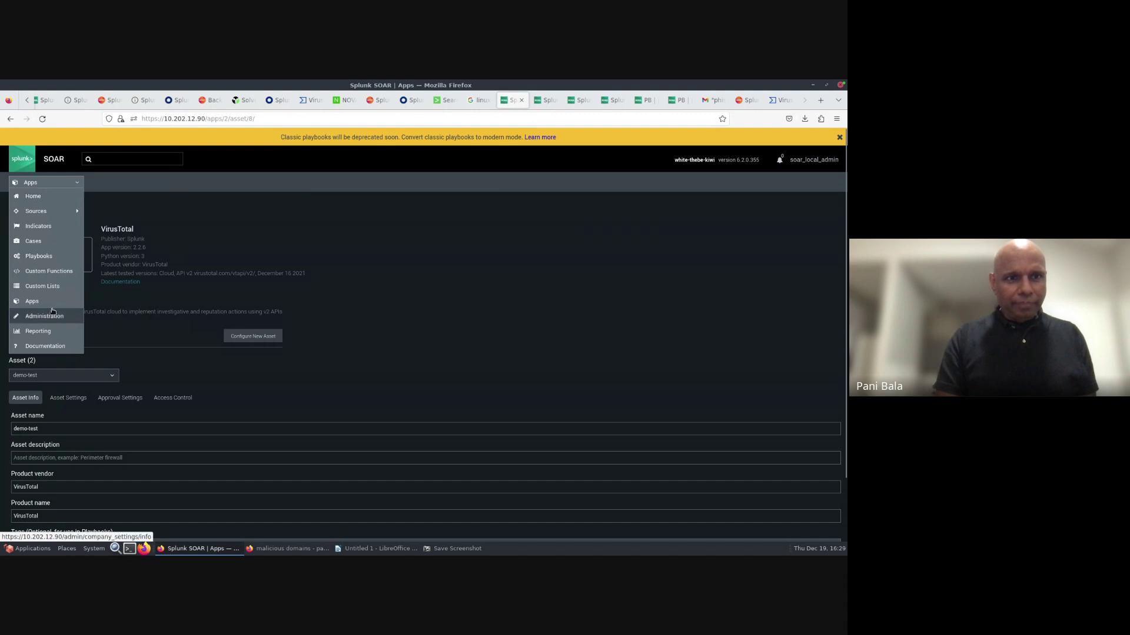
- Filter the Playbooks list to the local repository and open phishing_use_case_sec_19
{"action": "left_click", "coordinate": [39, 262]}
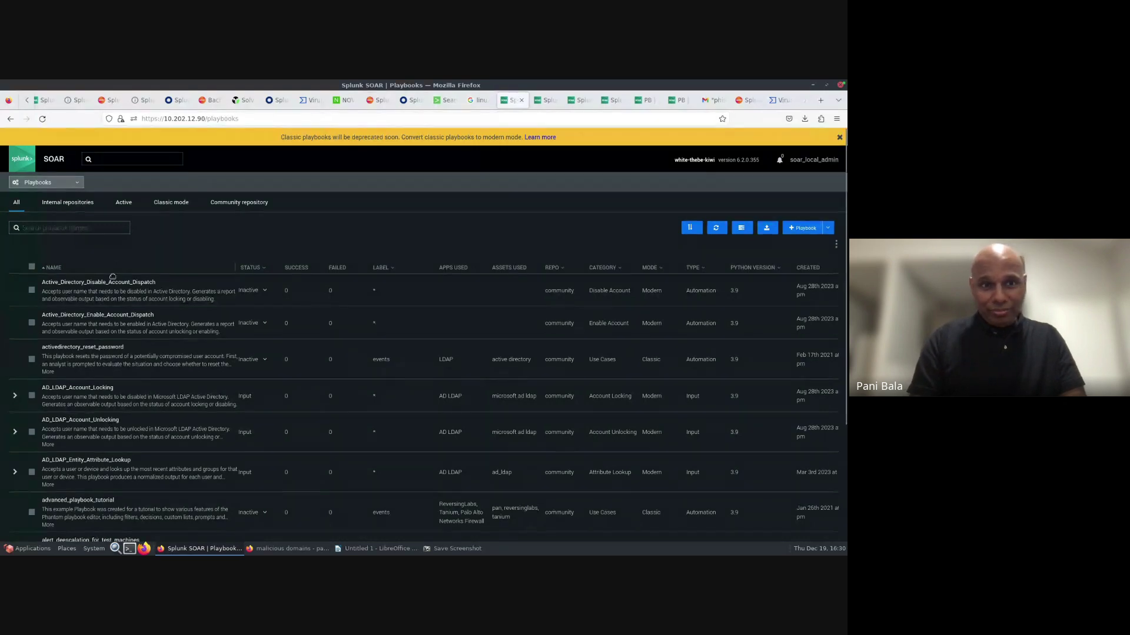
{"action": "left_click", "coordinate": [563, 269]}
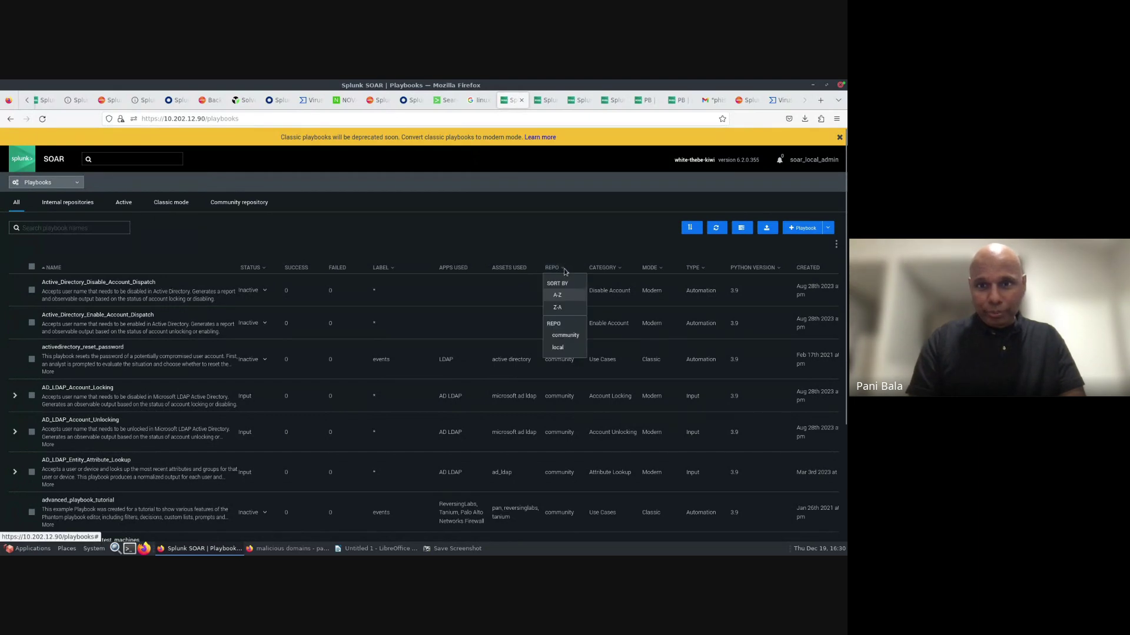
{"action": "left_click", "coordinate": [565, 347]}
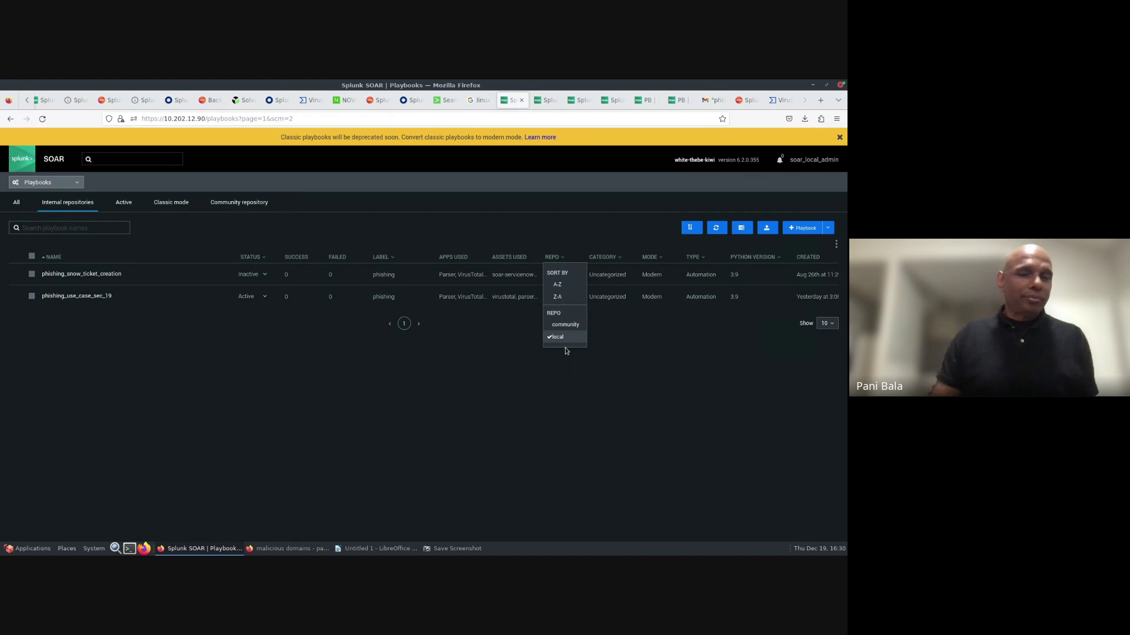
{"action": "left_click", "coordinate": [263, 406]}
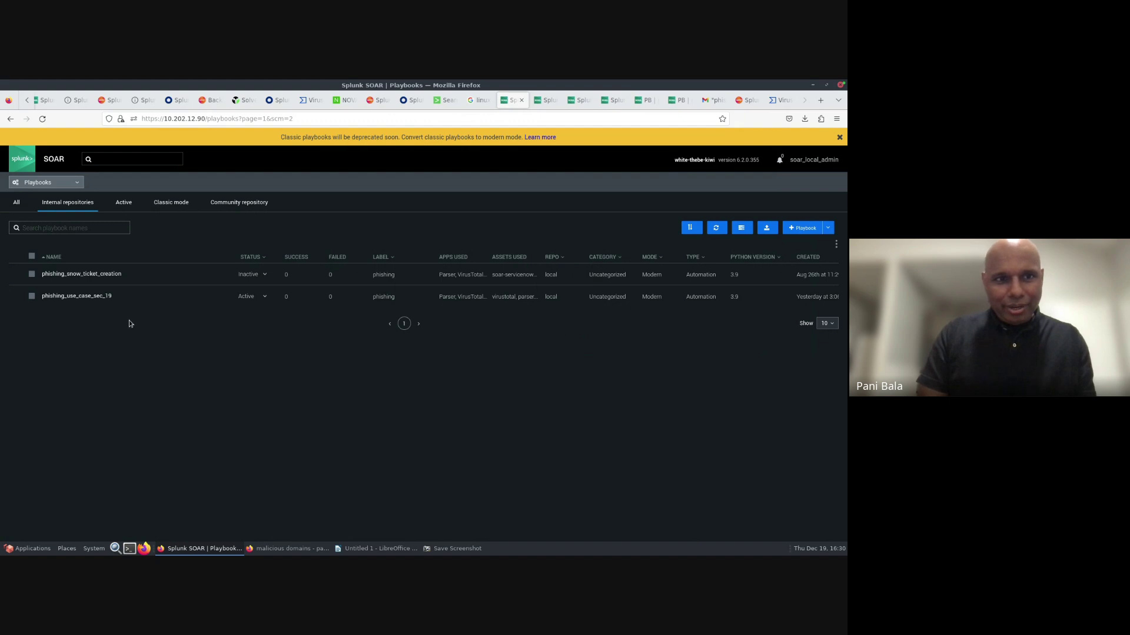
{"action": "left_click", "coordinate": [94, 297]}
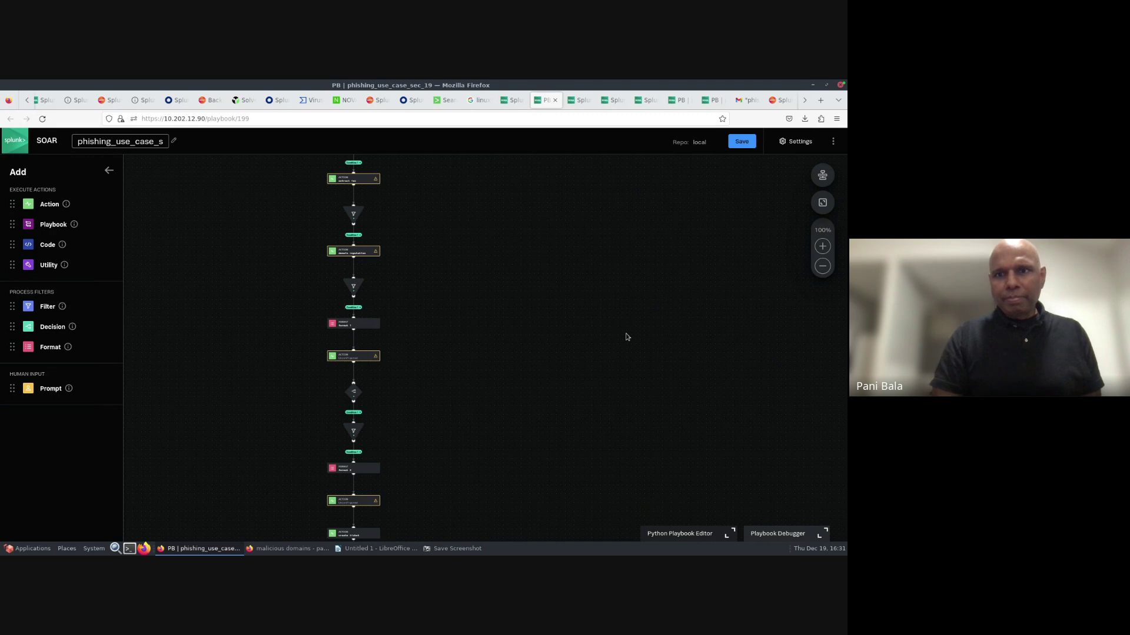
- Zoom in three times on the phishing_use_case_sec_19 flow, then go back to the Playbooks list
{"action": "scroll", "coordinate": [630, 353], "scroll_direction": "up", "scroll_amount": 3}
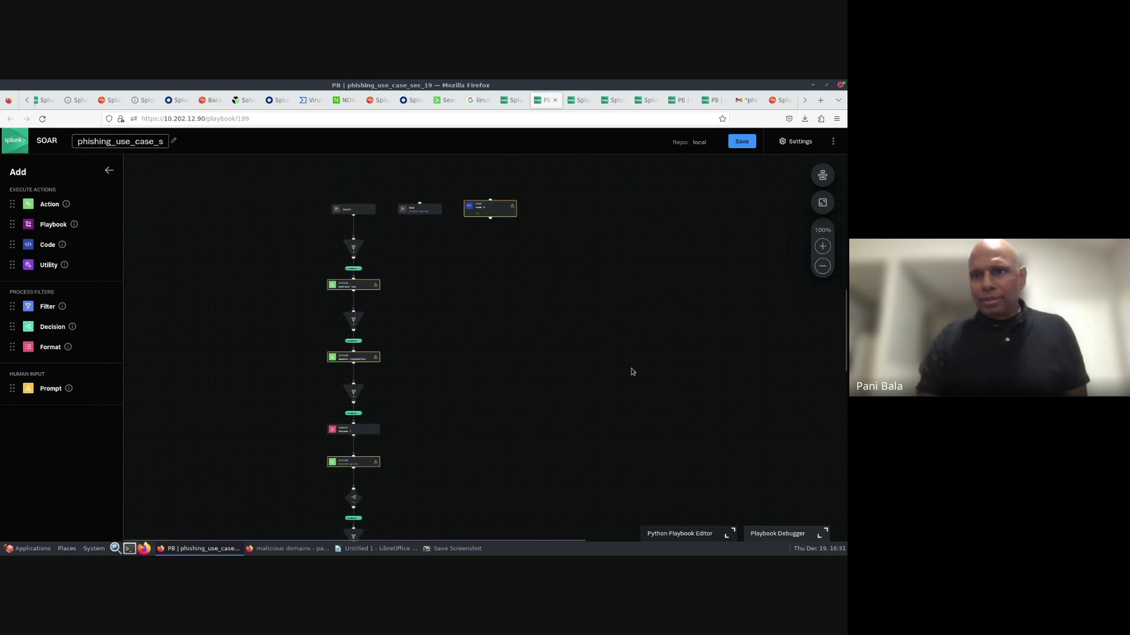
{"action": "left_click", "coordinate": [822, 247]}
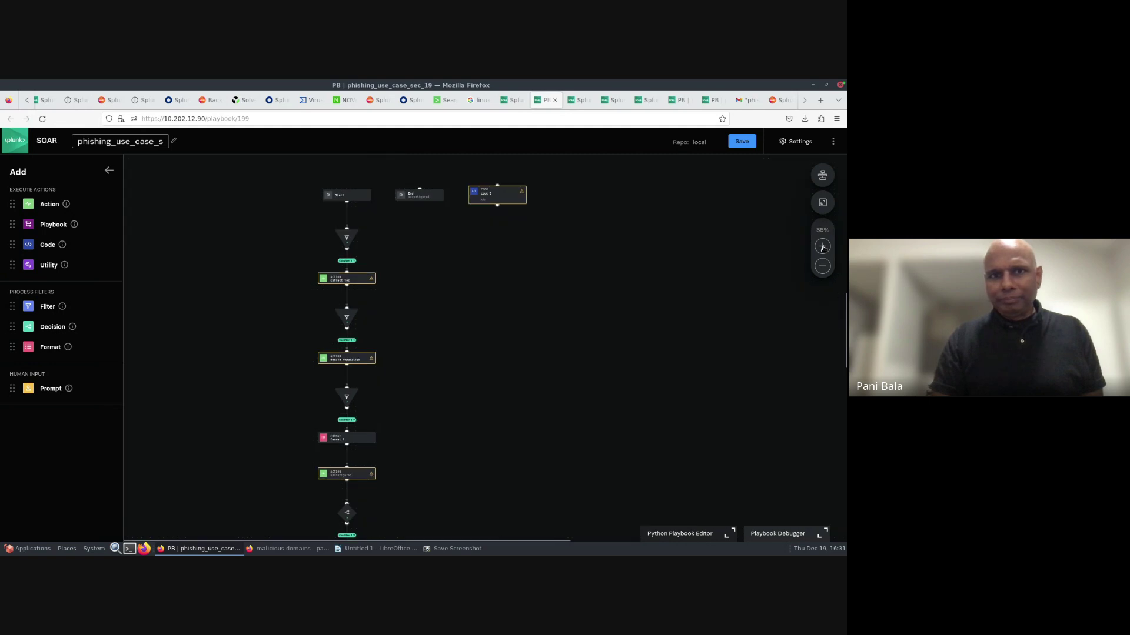
{"action": "left_click", "coordinate": [823, 247]}
{"action": "left_click", "coordinate": [822, 247]}
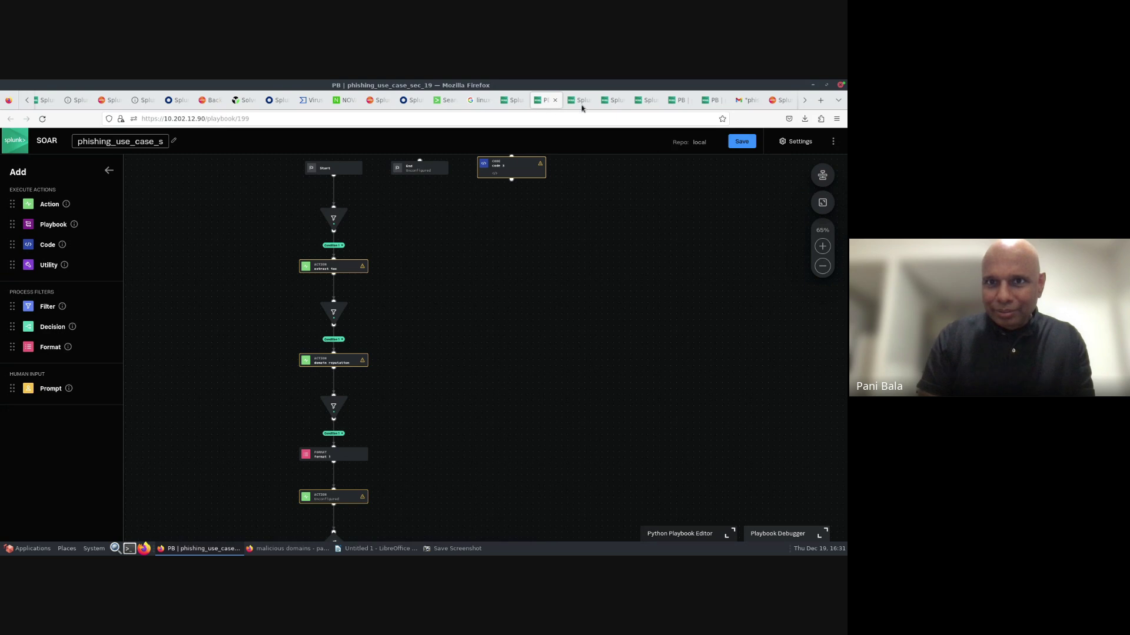
{"action": "left_click", "coordinate": [509, 103]}
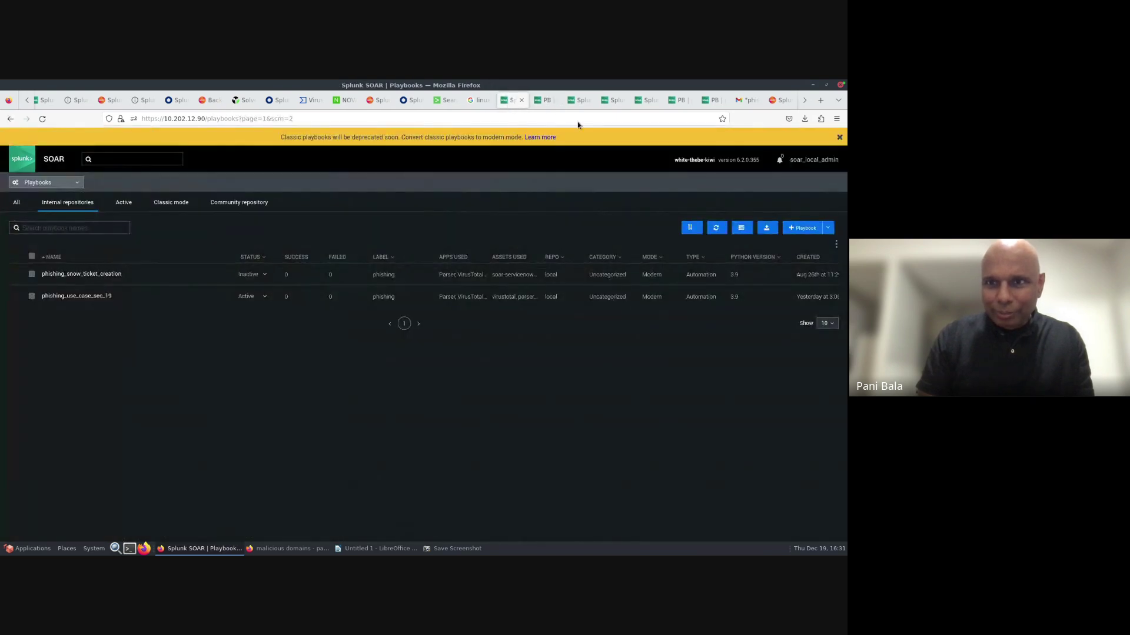
- Create a new Automation playbook named 'test123' and bring up its settings
{"action": "left_click", "coordinate": [805, 229]}
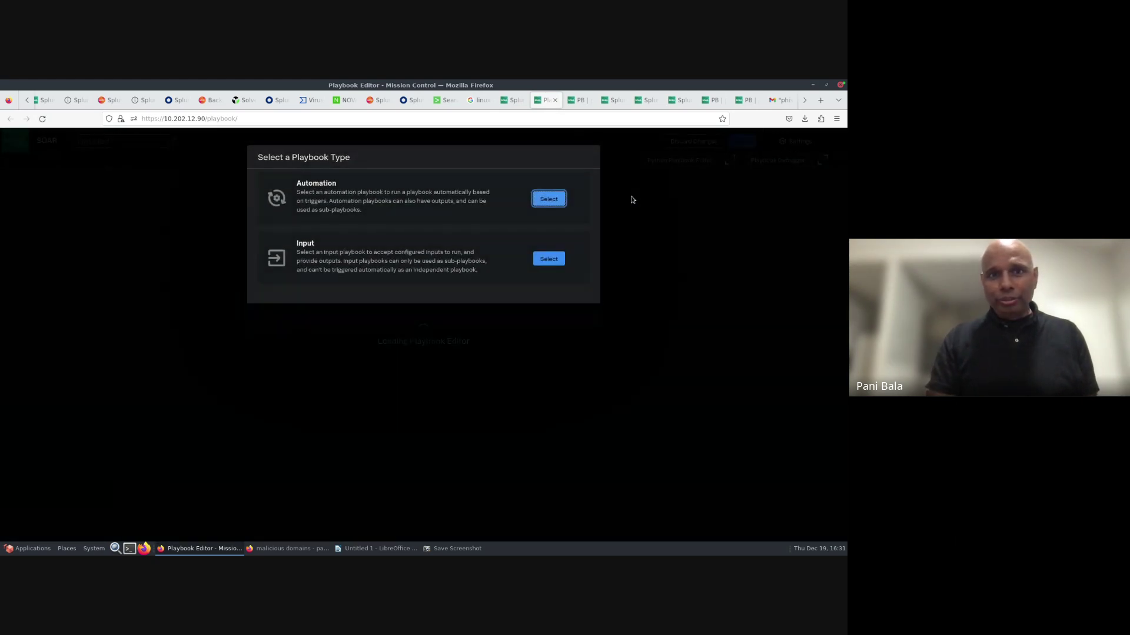
{"action": "left_click", "coordinate": [541, 199]}
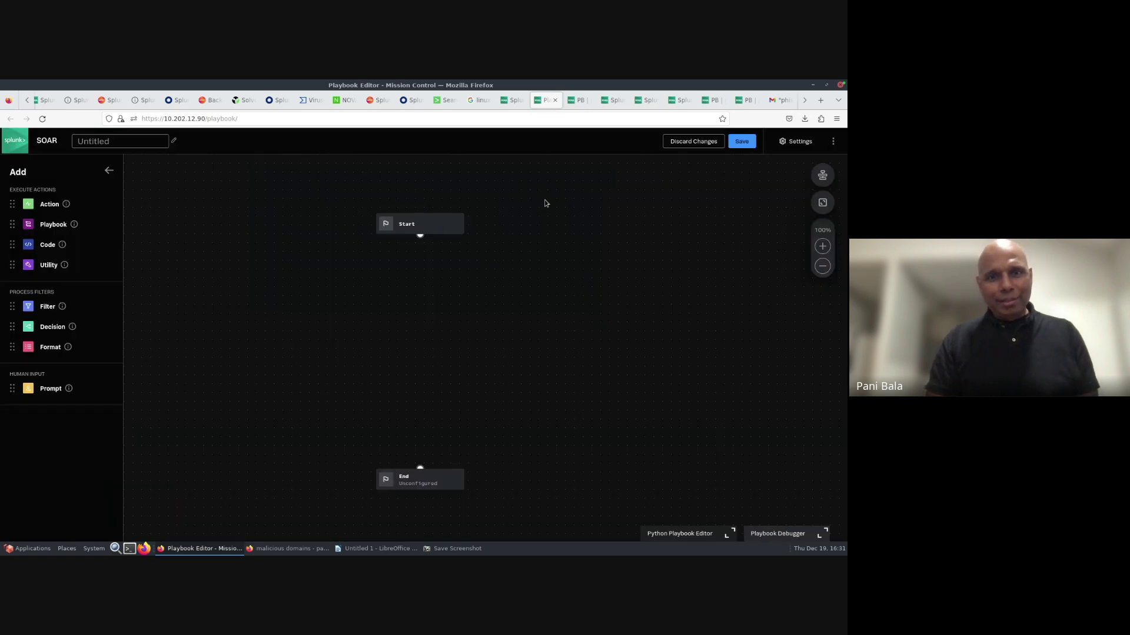
{"action": "left_click", "coordinate": [127, 142]}
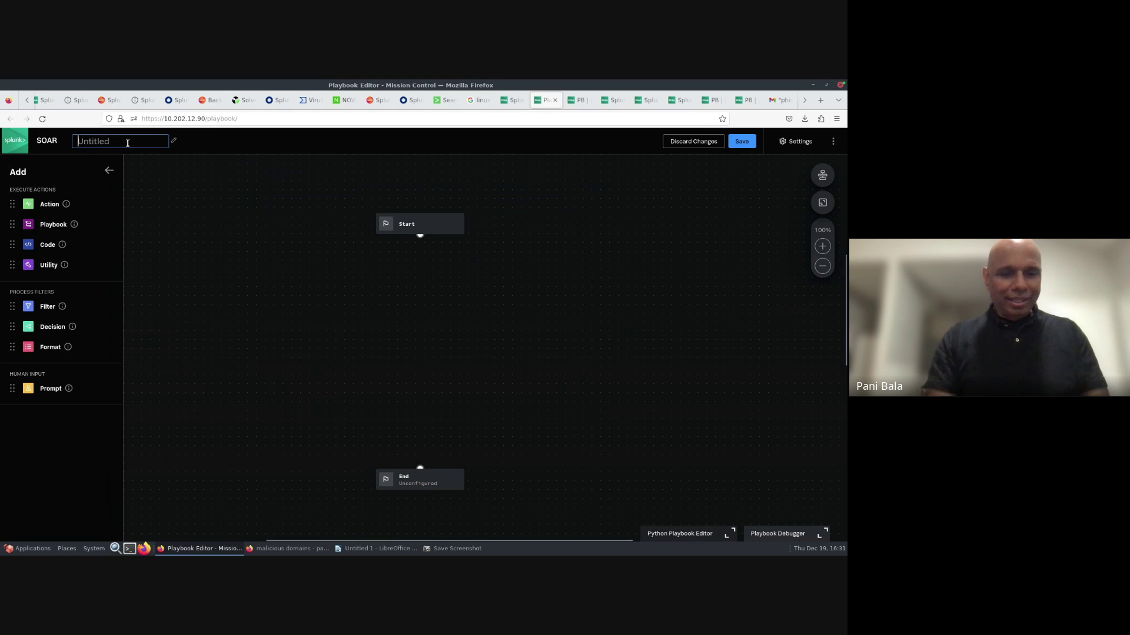
{"action": "type", "text": "test"}
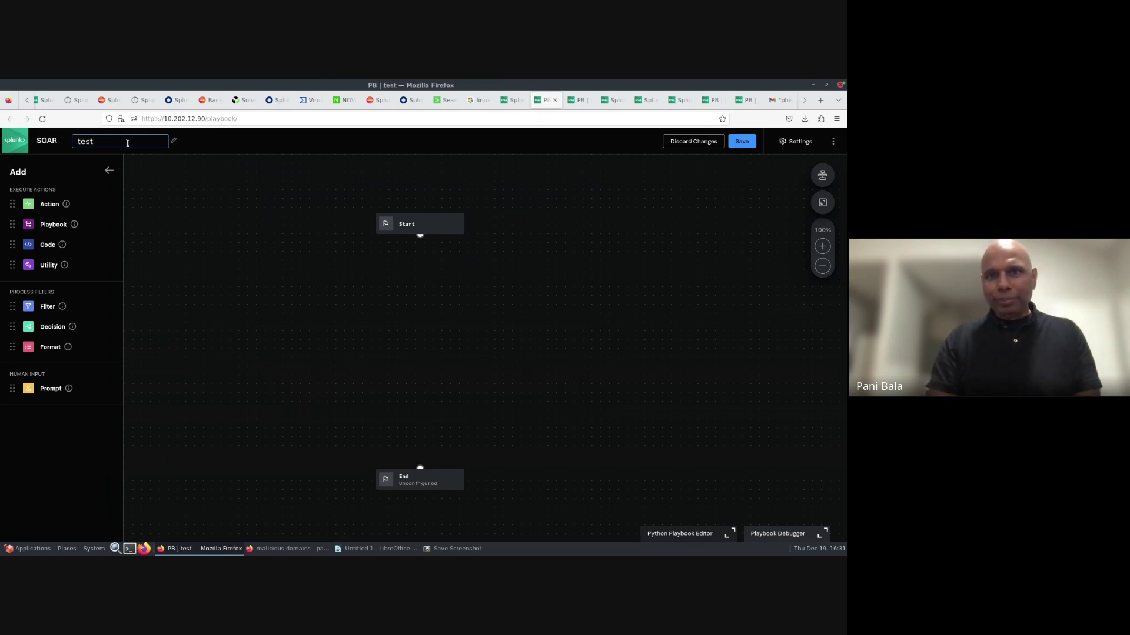
{"action": "type", "text": "123"}
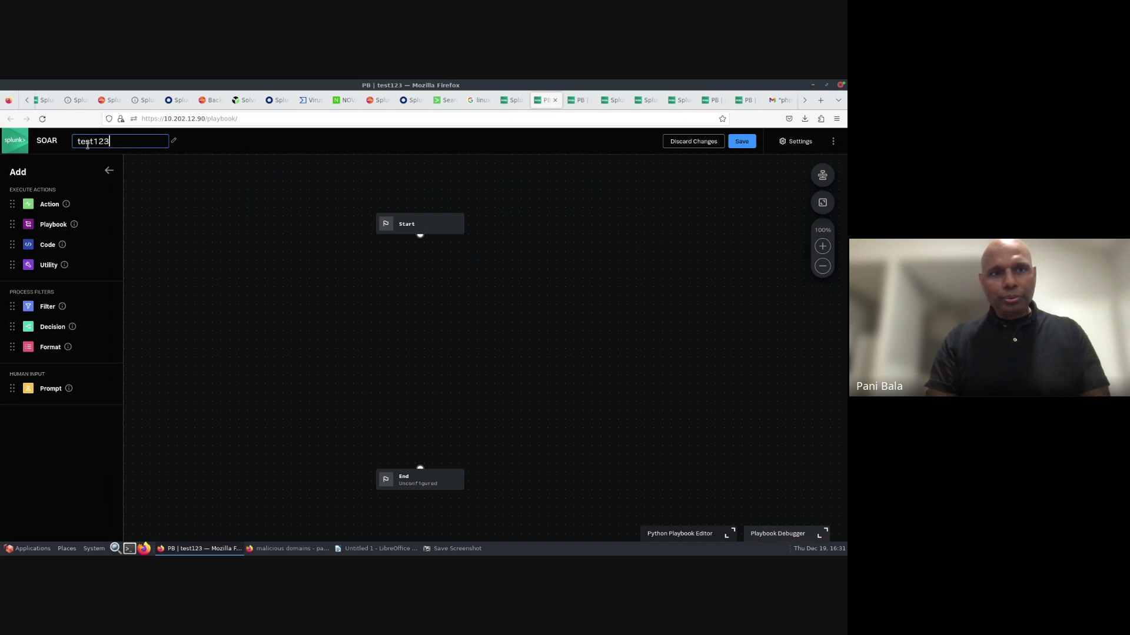
{"action": "double_click", "coordinate": [800, 143]}
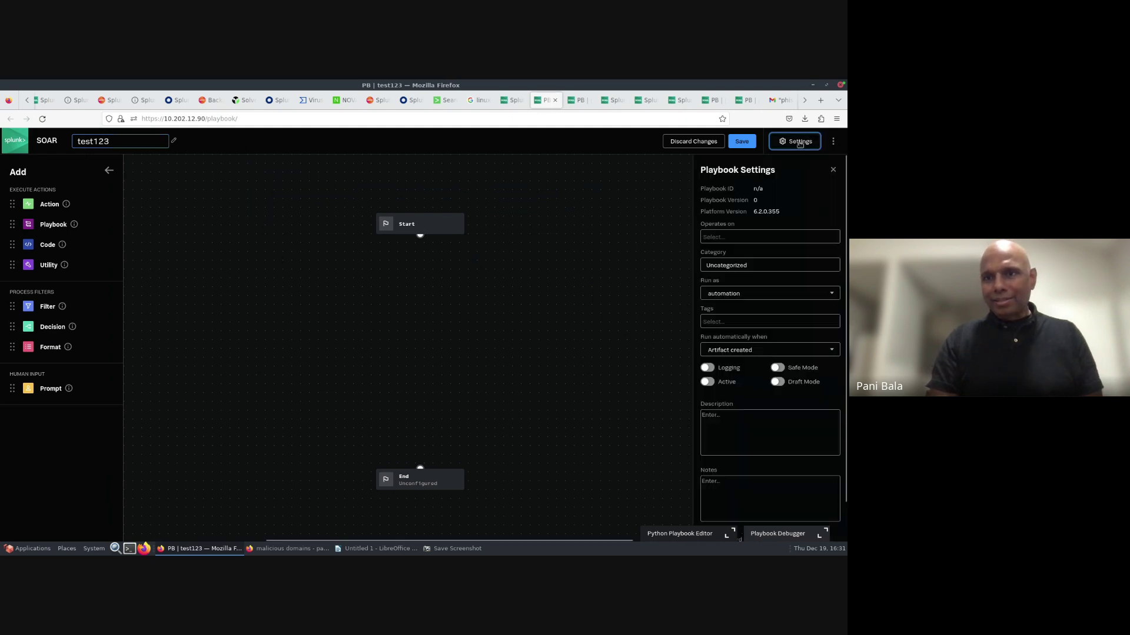
- Set test123 to operate on all labels (*) in Playbook Settings
{"action": "left_click", "coordinate": [800, 142]}
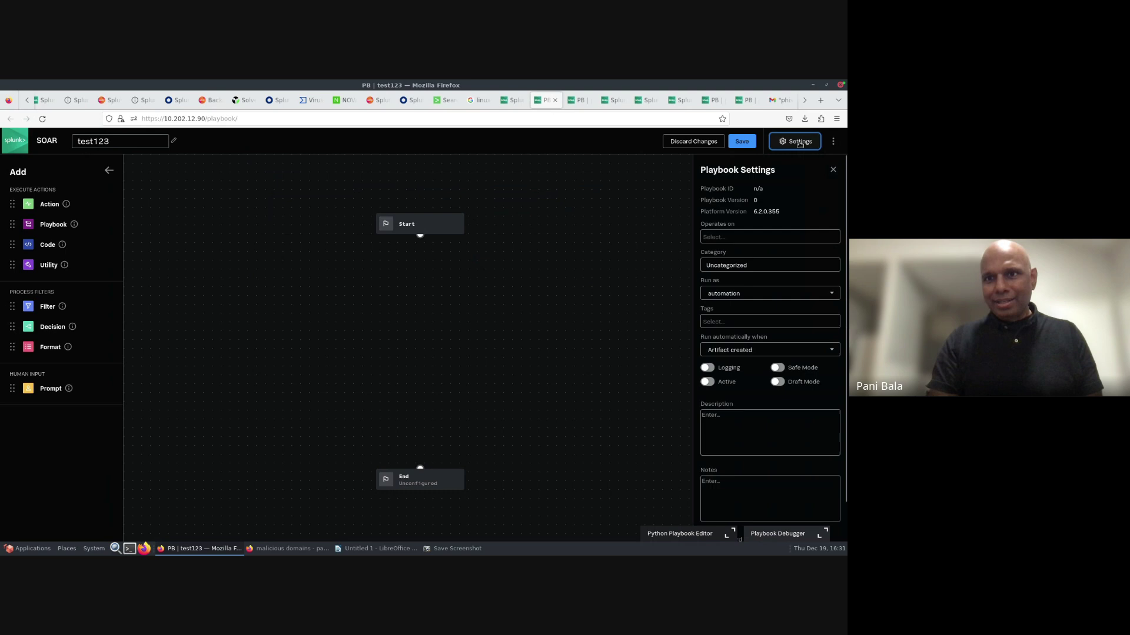
{"action": "left_click", "coordinate": [731, 236]}
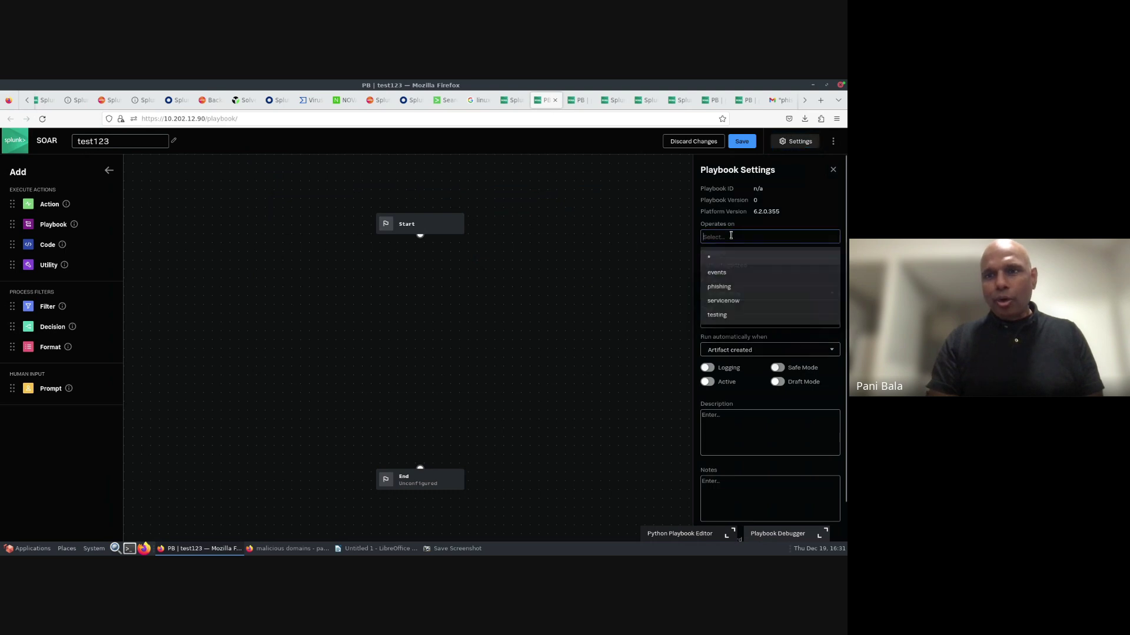
{"action": "left_click", "coordinate": [709, 260]}
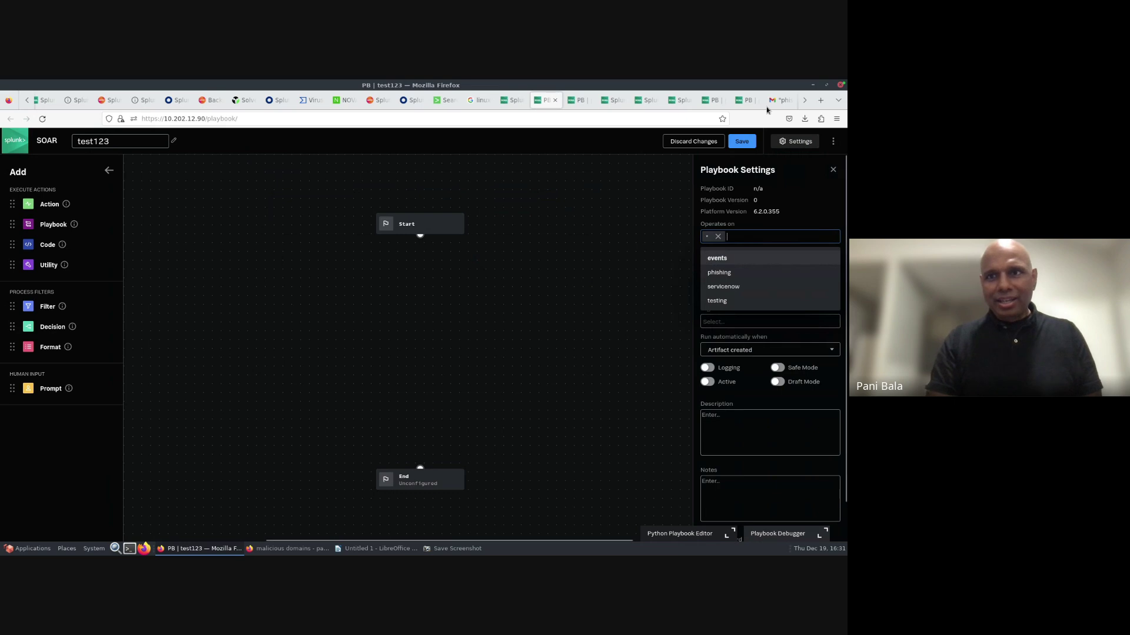
- Save test123 to the local repo with a reusable save comment
{"action": "left_click", "coordinate": [743, 143]}
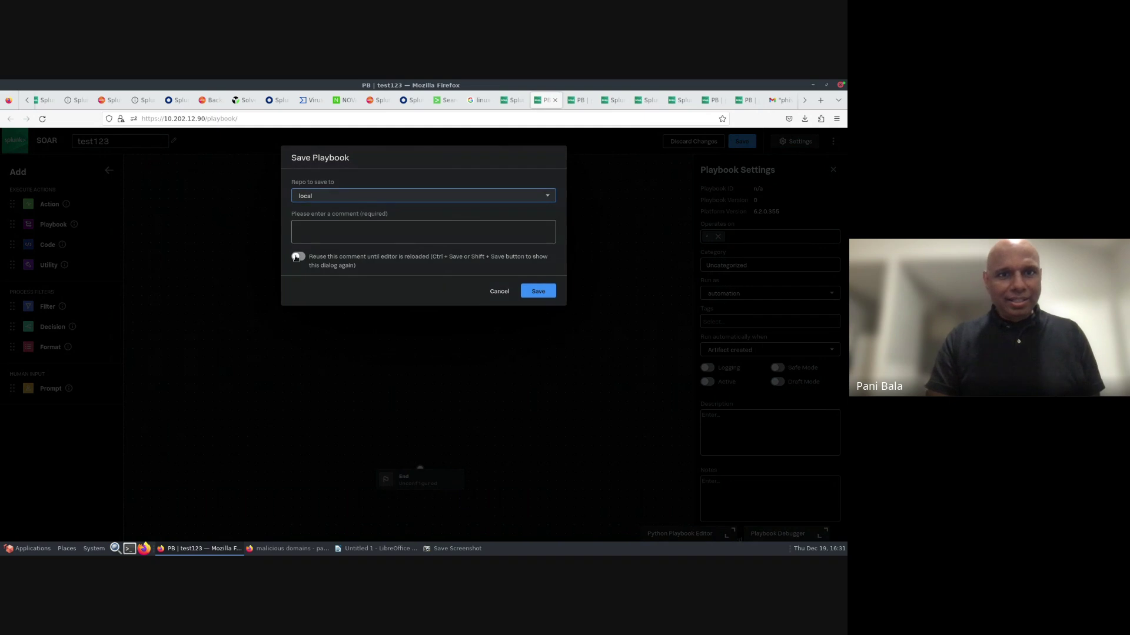
{"action": "left_click", "coordinate": [296, 257]}
{"action": "left_click", "coordinate": [309, 234]}
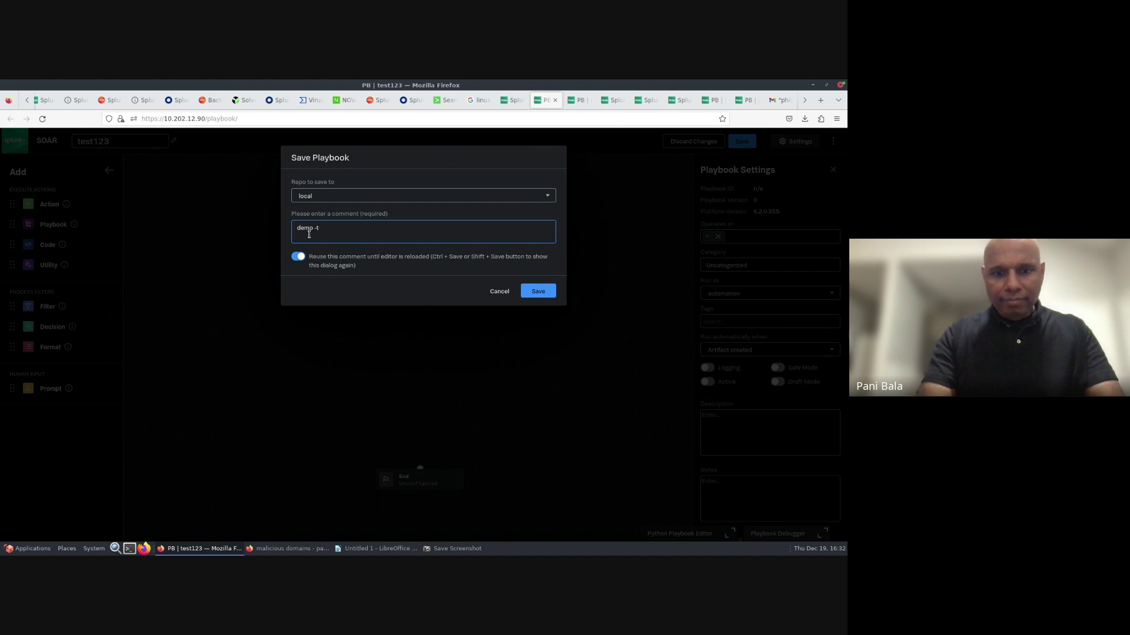
{"action": "left_click", "coordinate": [538, 291]}
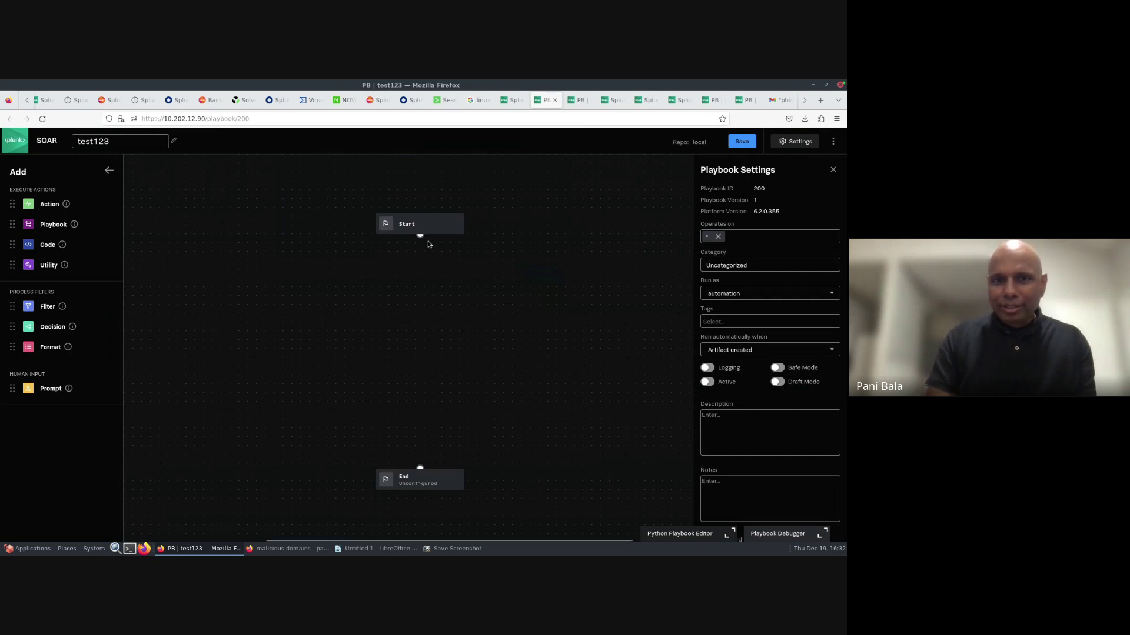
- Add a Decision block linked after the Start block
{"action": "left_click_drag", "start_coordinate": [420, 240], "coordinate": [420, 254]}
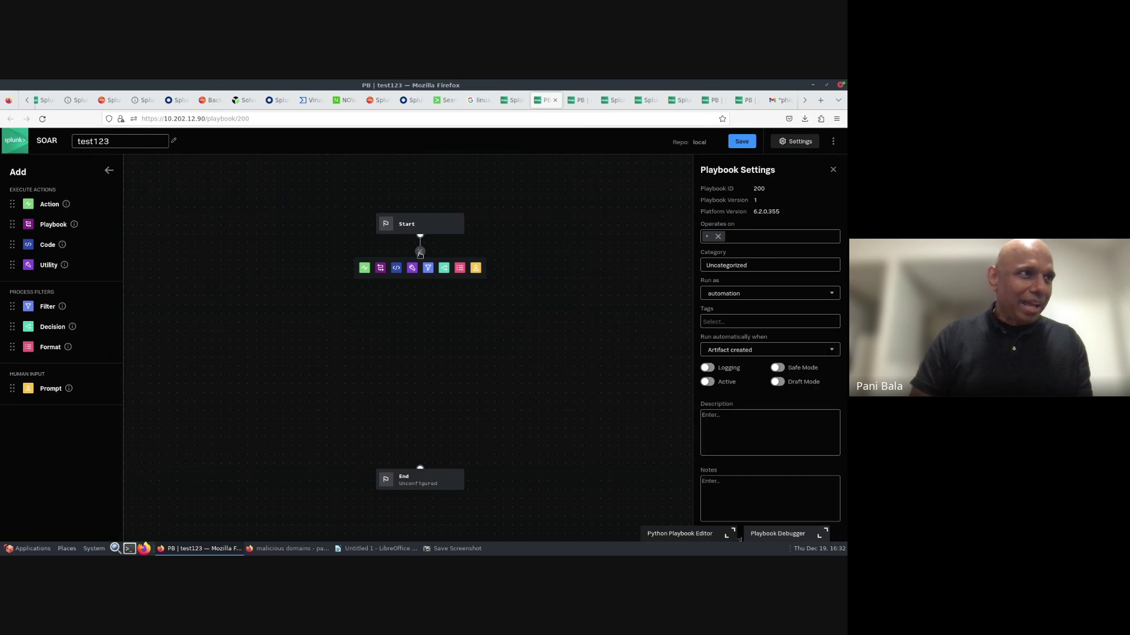
{"action": "left_click", "coordinate": [444, 270]}
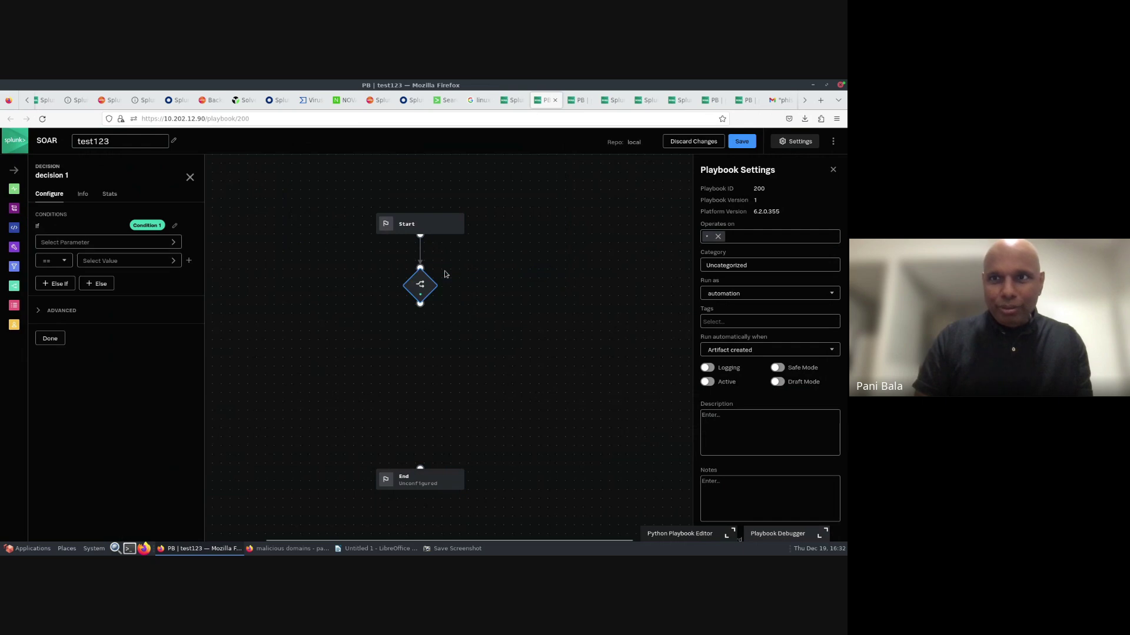
{"action": "left_click", "coordinate": [105, 244]}
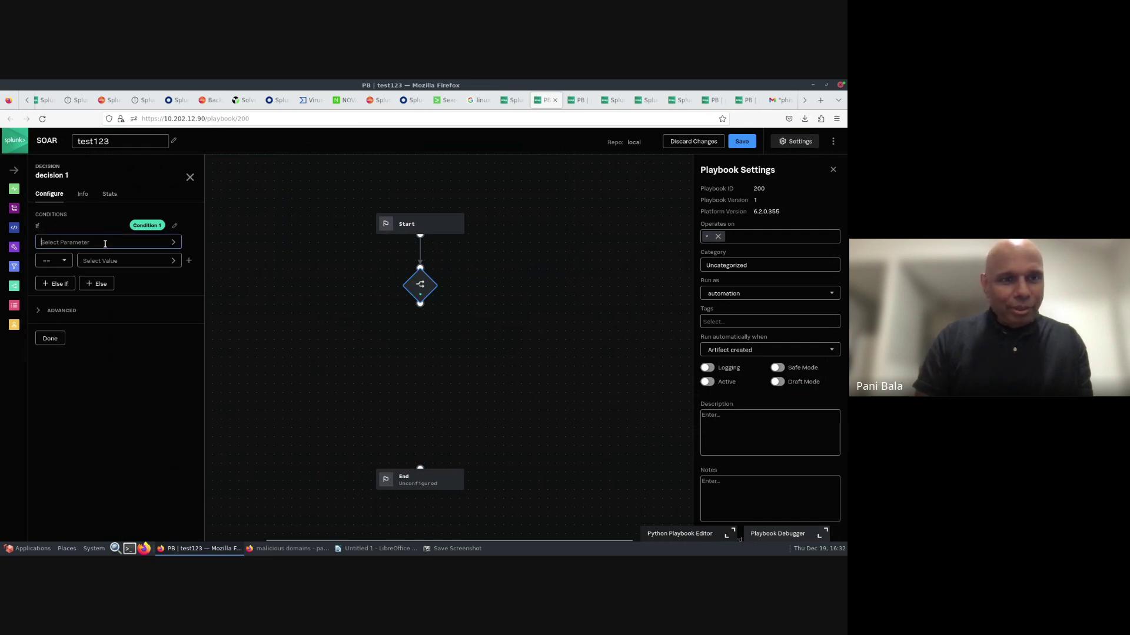
{"action": "left_click", "coordinate": [105, 244]}
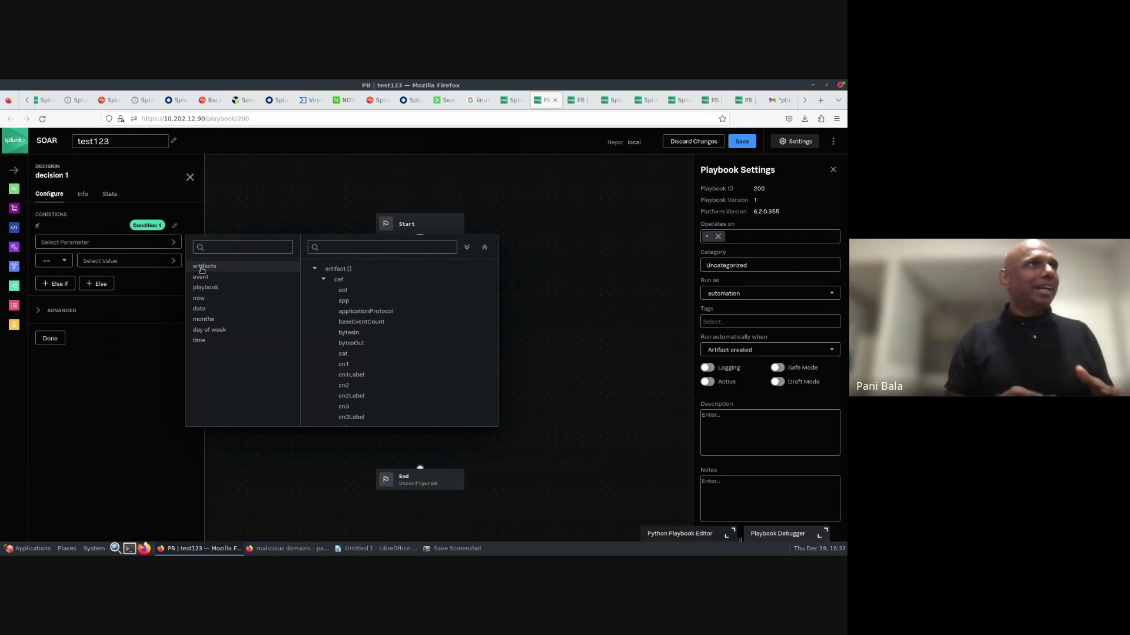
- Set the decision condition to artifact:*.cef.vaultId with the != operator
{"action": "left_click_drag", "start_coordinate": [202, 270], "coordinate": [207, 269]}
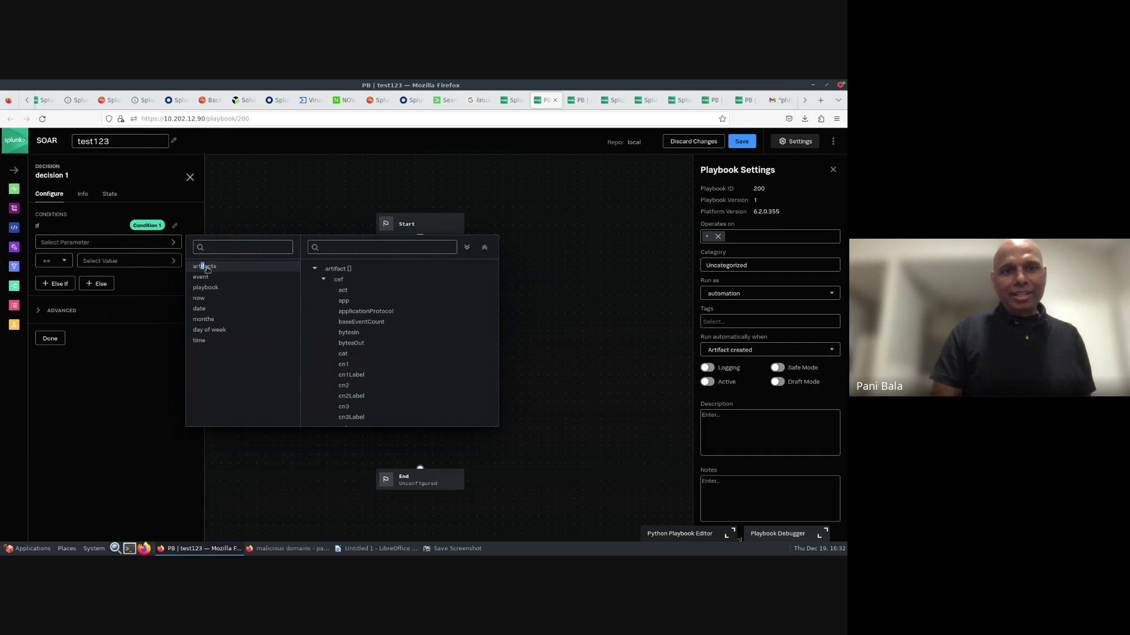
{"action": "left_click", "coordinate": [366, 251]}
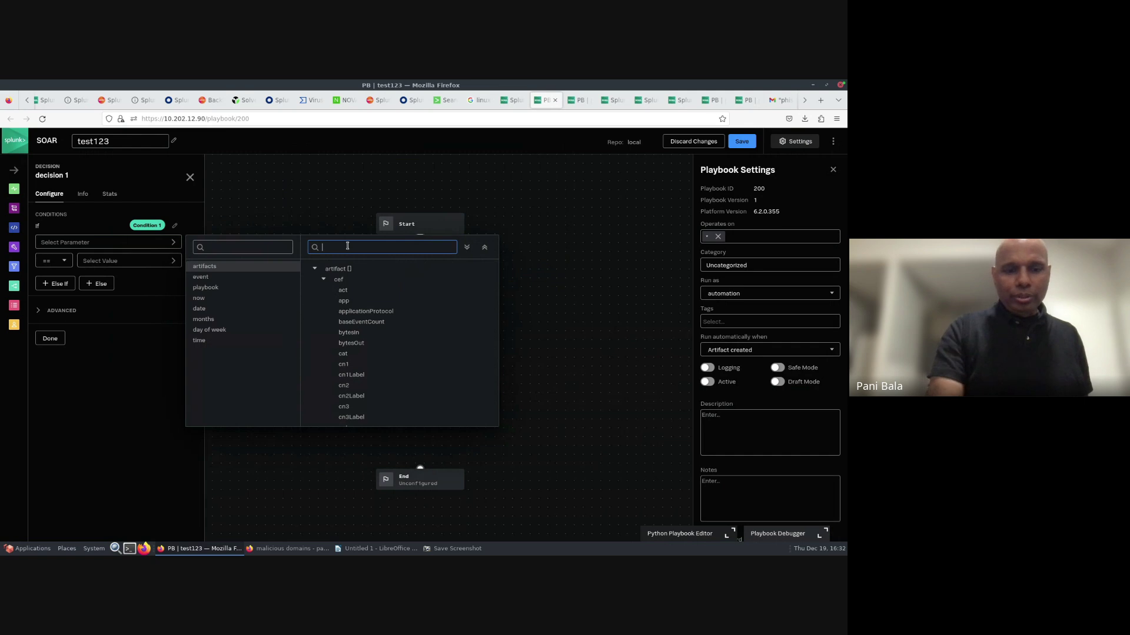
{"action": "type", "text": "va"}
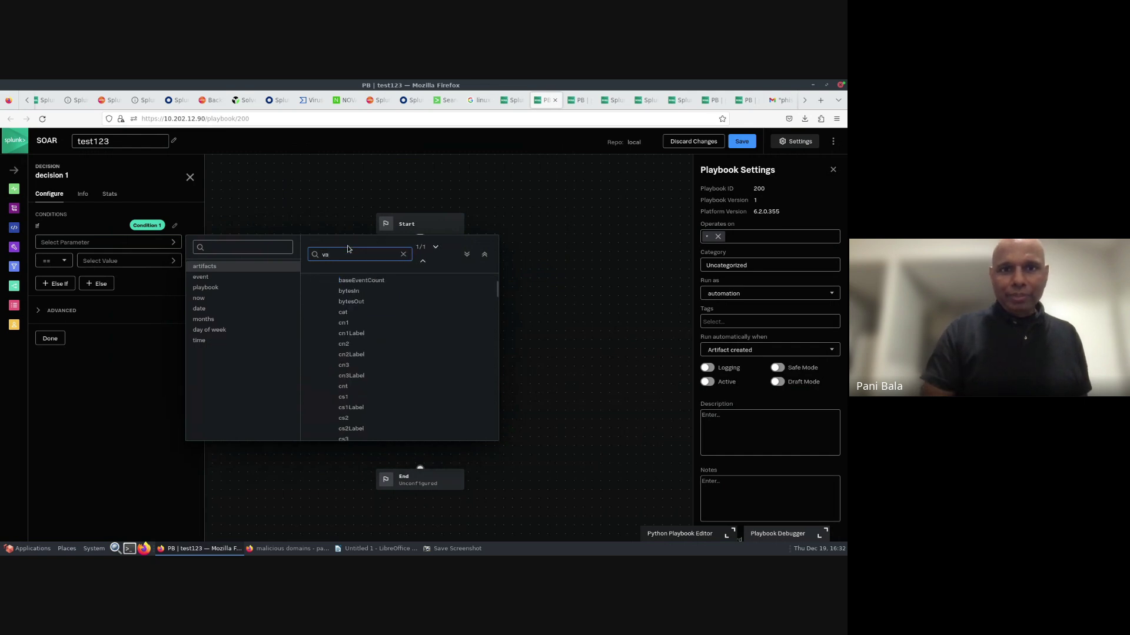
{"action": "type", "text": "ult"}
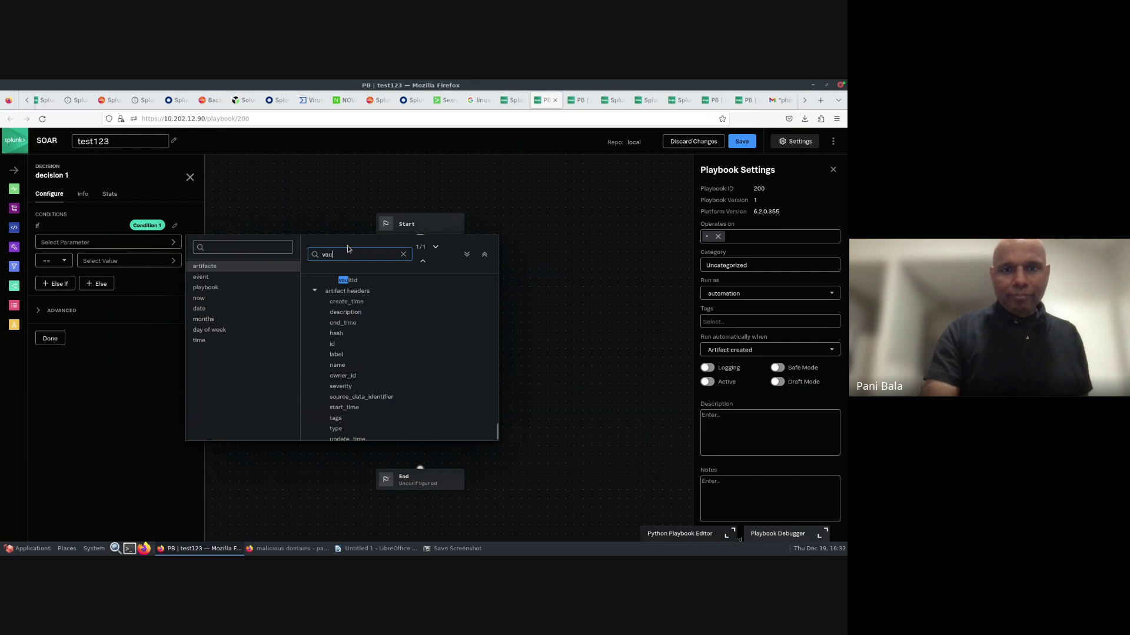
{"action": "left_click", "coordinate": [354, 281]}
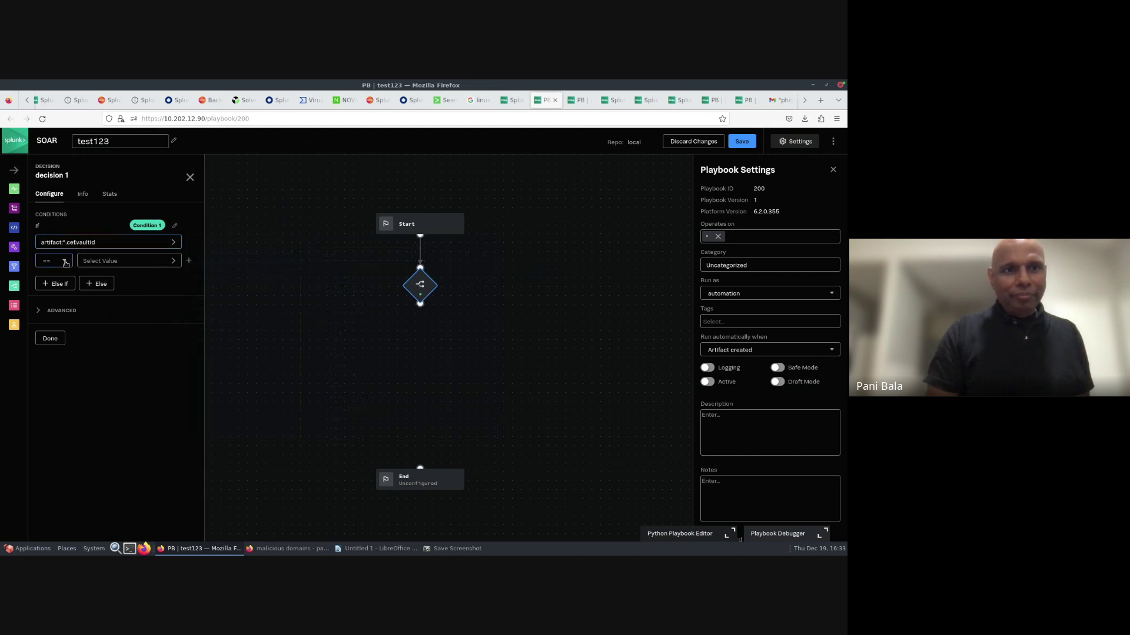
{"action": "left_click", "coordinate": [65, 262]}
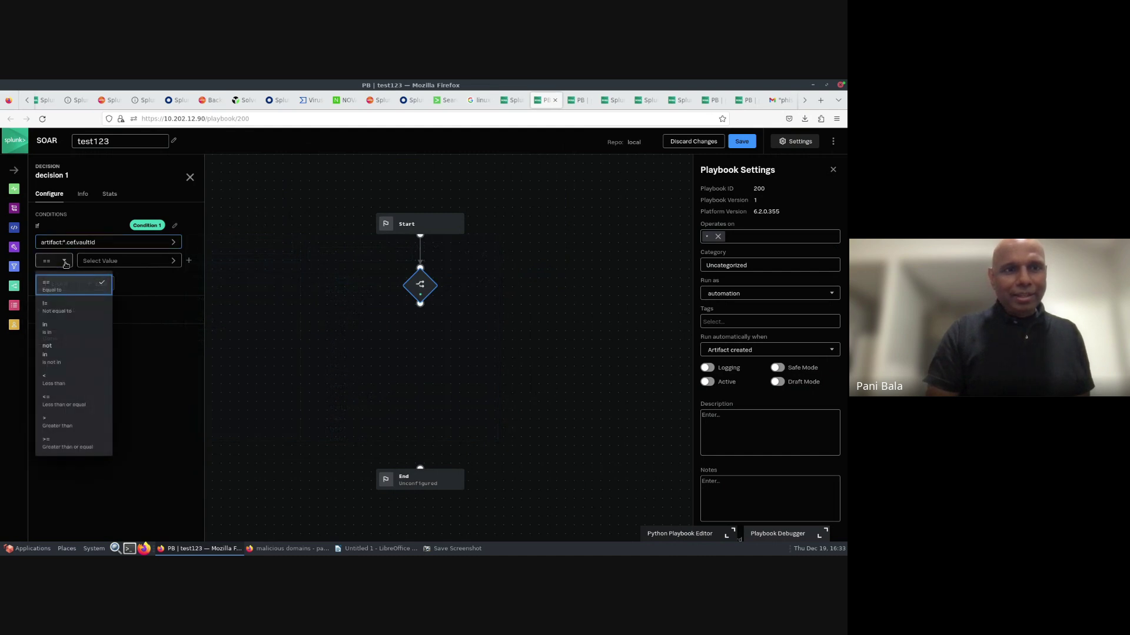
{"action": "left_click", "coordinate": [52, 308]}
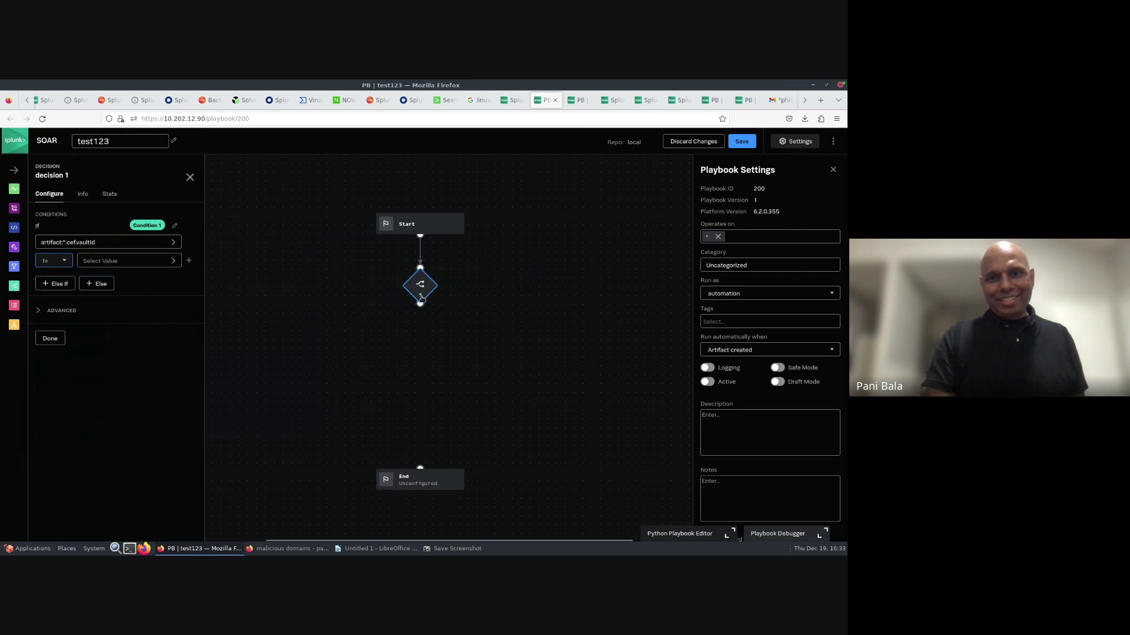
{"action": "left_click_drag", "start_coordinate": [422, 309], "coordinate": [415, 327]}
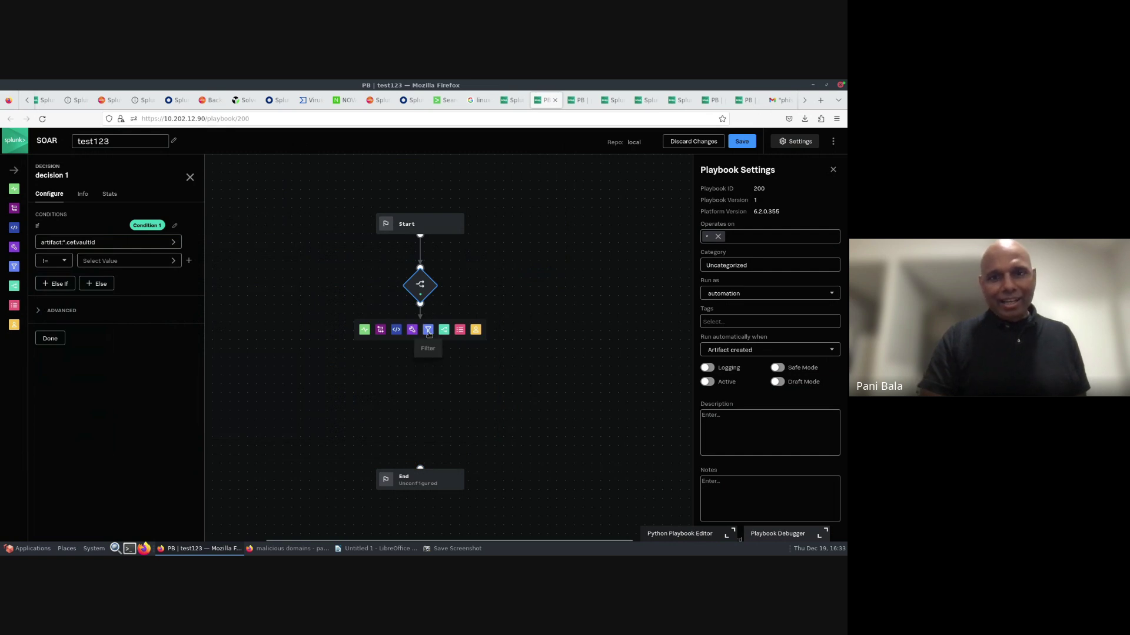
- Add a Filter block under the decision using artifact:*.cef.vaultId as its parameter
{"action": "left_click", "coordinate": [428, 330]}
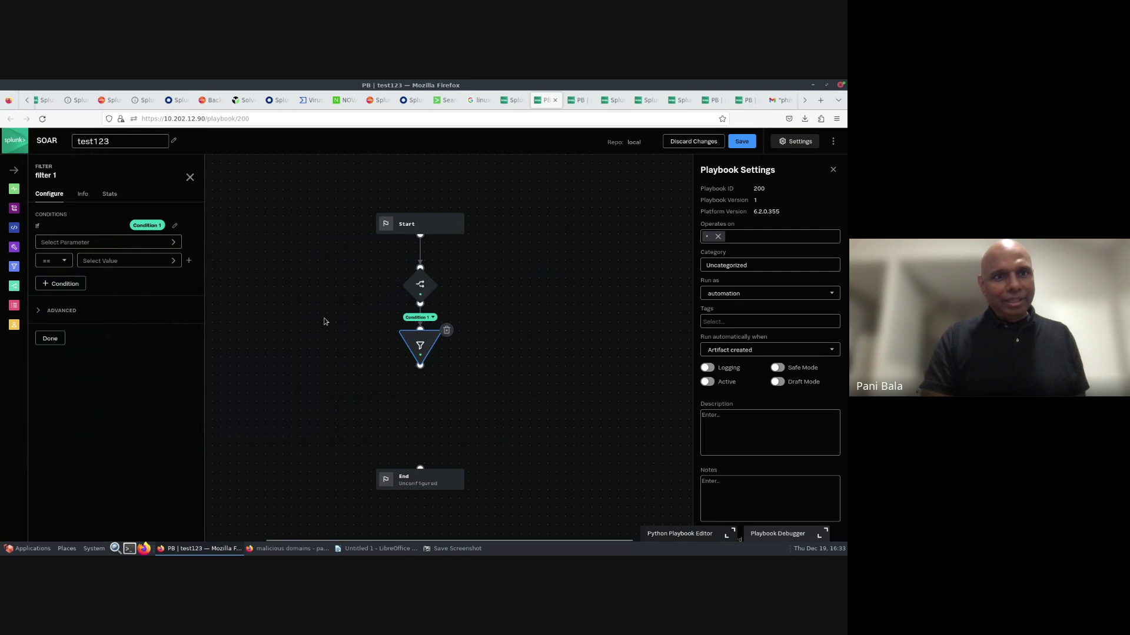
{"action": "left_click", "coordinate": [94, 243]}
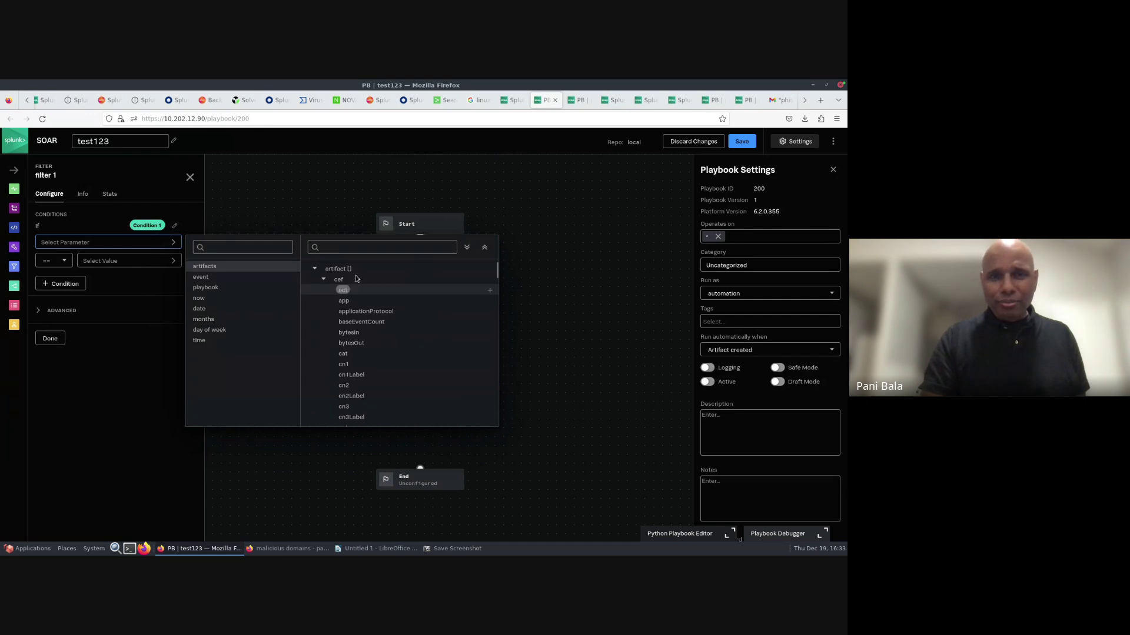
{"action": "left_click", "coordinate": [348, 249]}
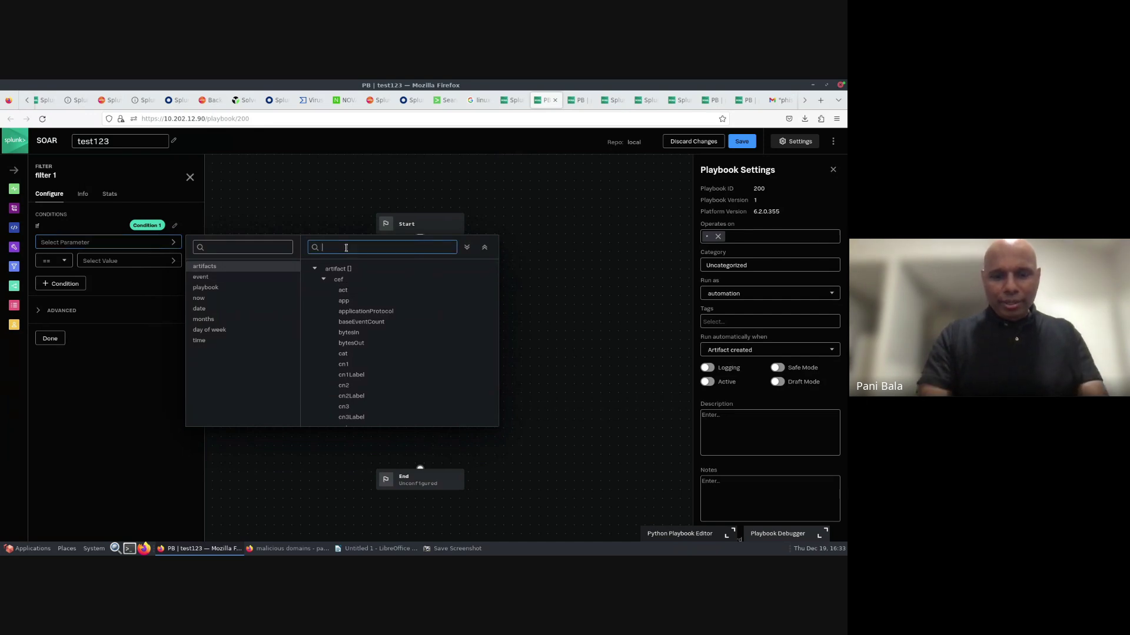
{"action": "type", "text": "vault"}
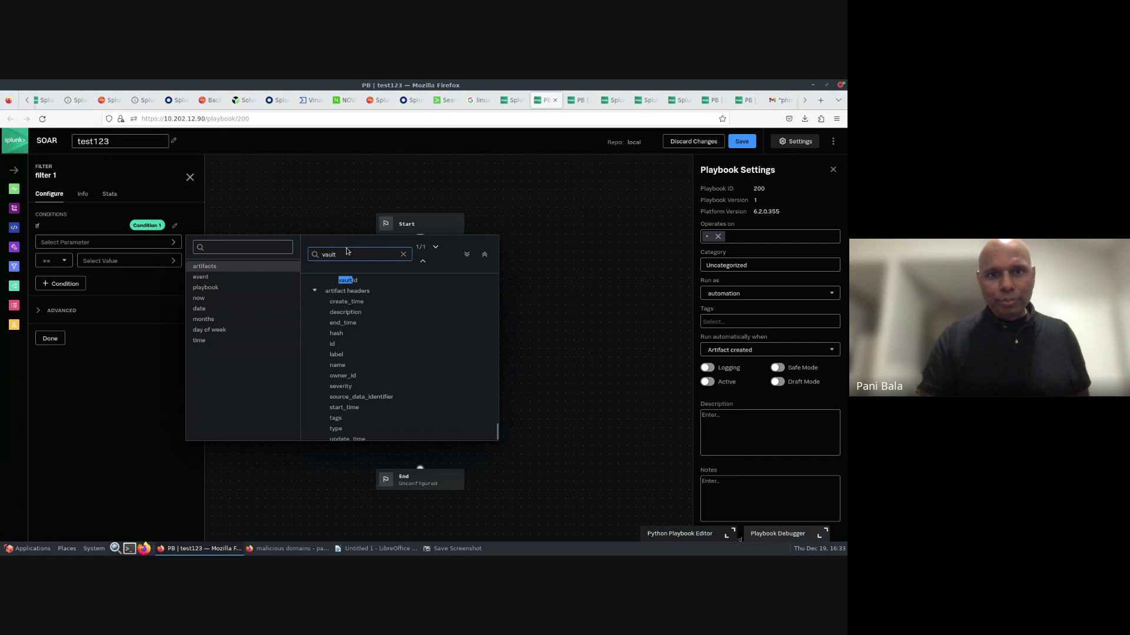
{"action": "left_click", "coordinate": [353, 280]}
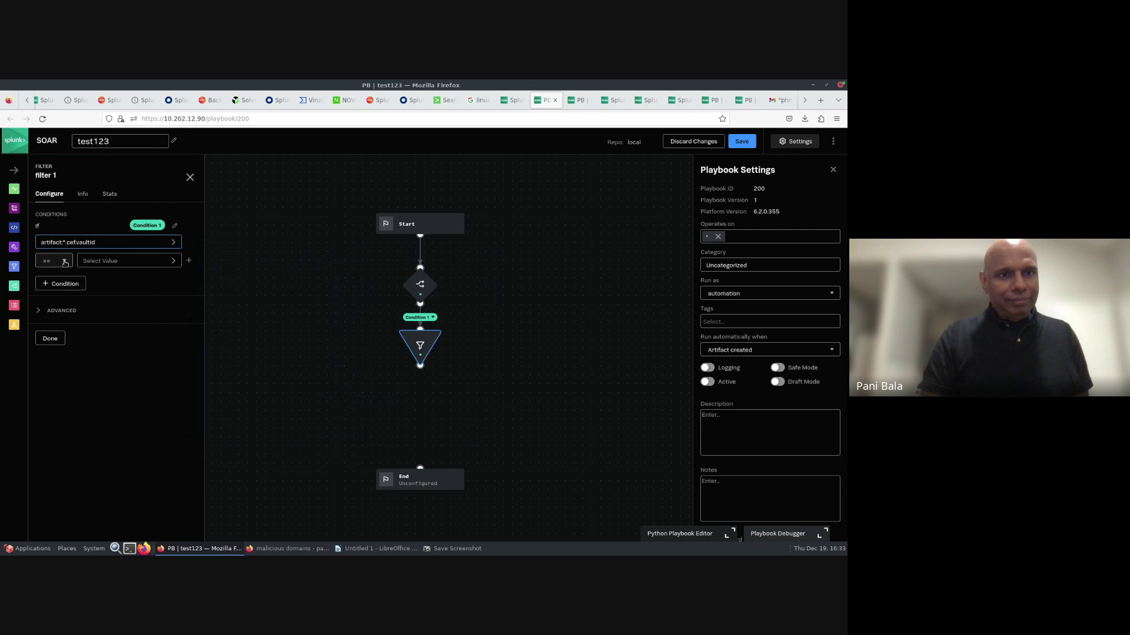
- Set the filter comparison to != and finish configuring the filter block
{"action": "left_click", "coordinate": [62, 265]}
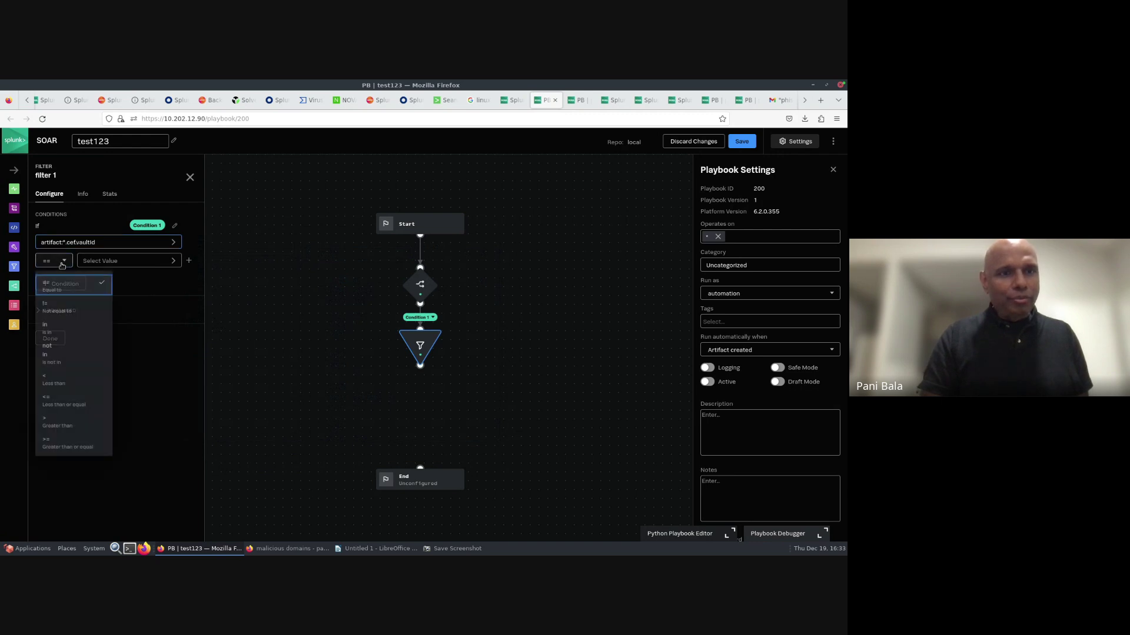
{"action": "left_click", "coordinate": [62, 266]}
{"action": "left_click", "coordinate": [66, 266]}
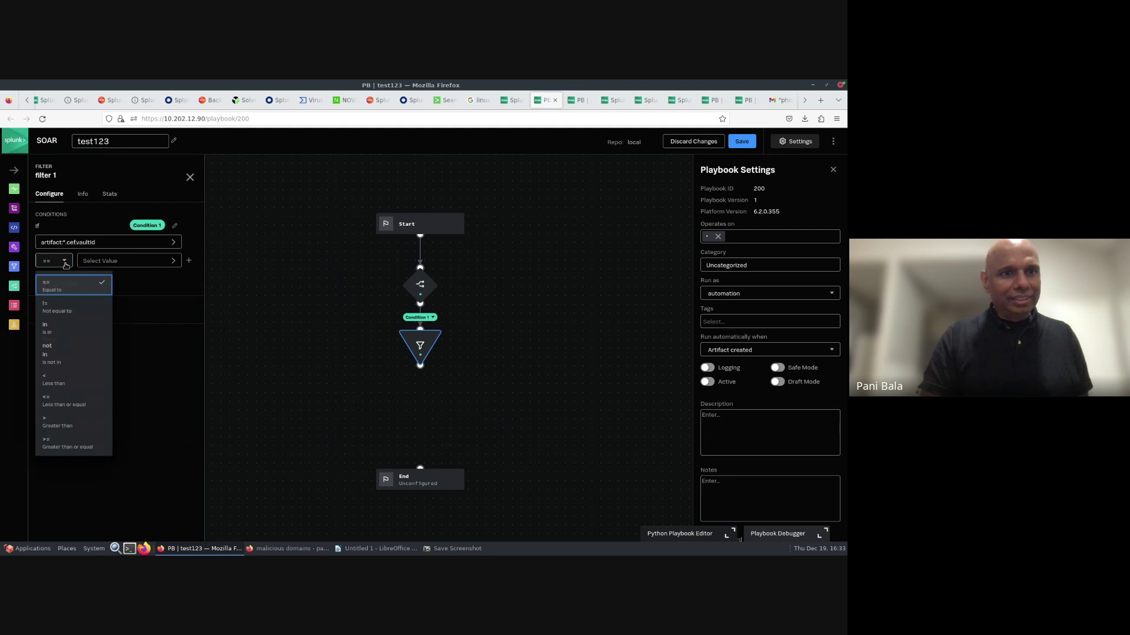
{"action": "left_click", "coordinate": [55, 310]}
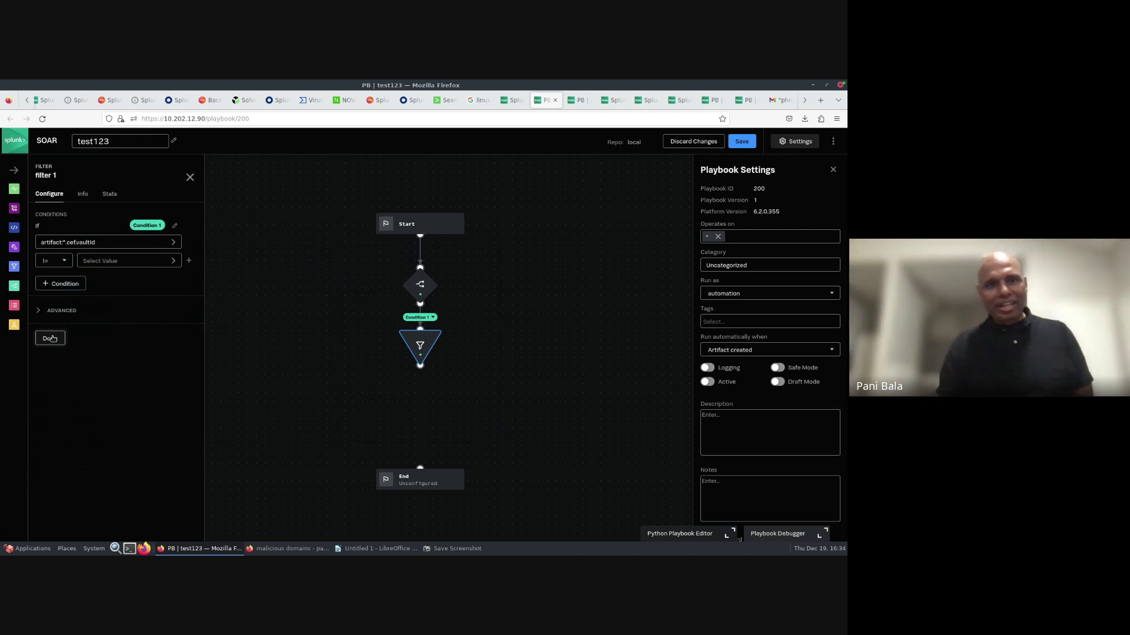
{"action": "left_click", "coordinate": [50, 339]}
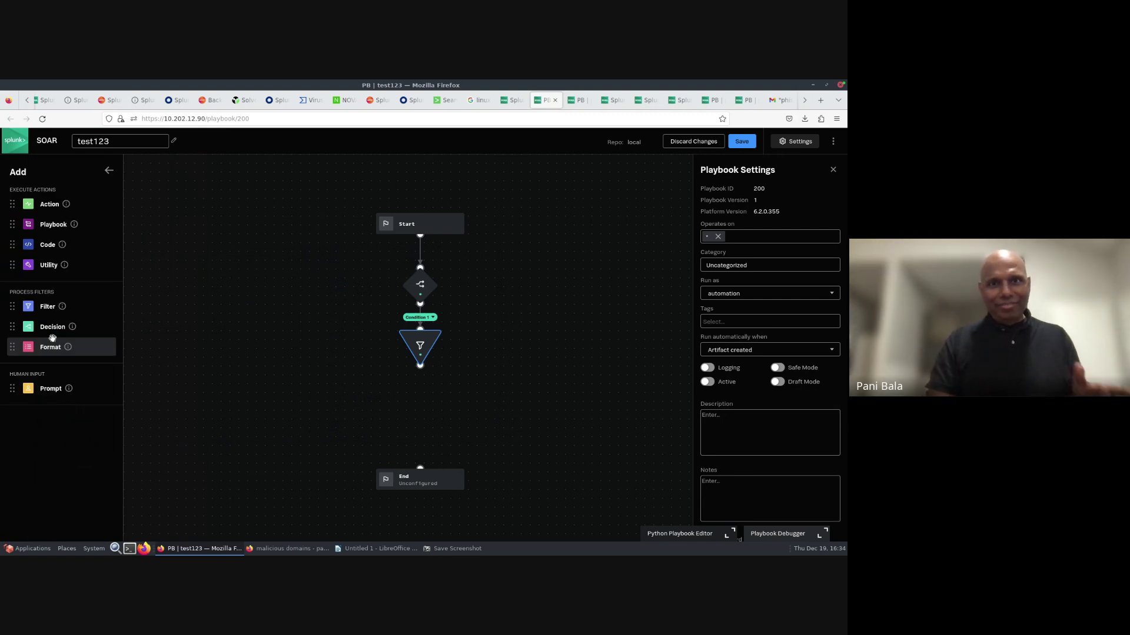
{"action": "left_click", "coordinate": [509, 101]}
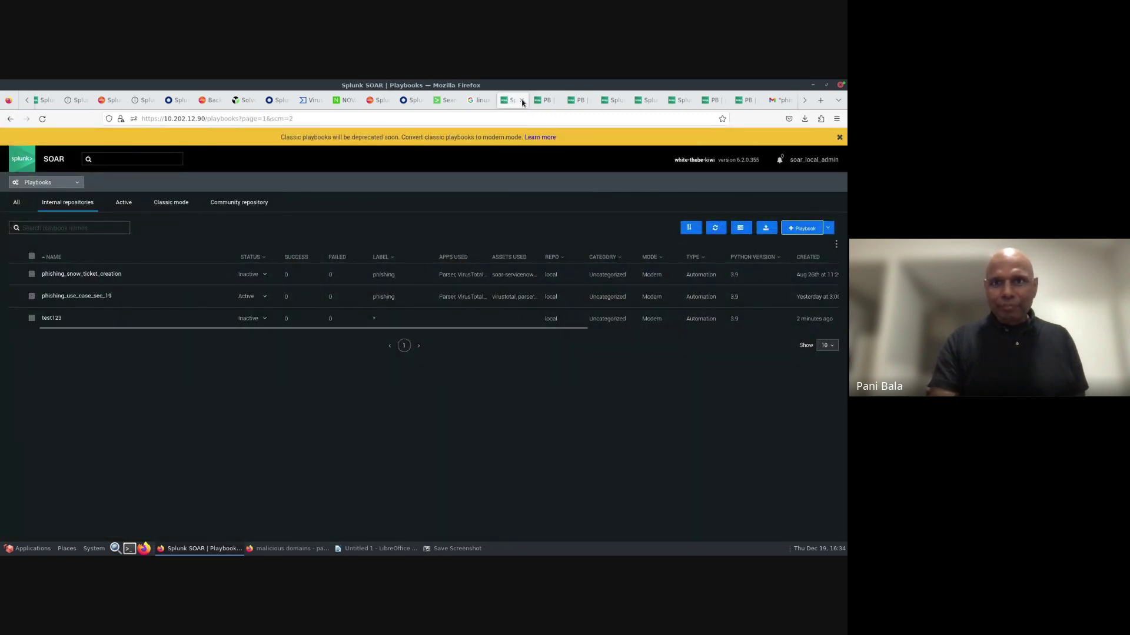
- Switch between the open playbook tabs and duplicate the Playbooks list tab
{"action": "left_click", "coordinate": [546, 102]}
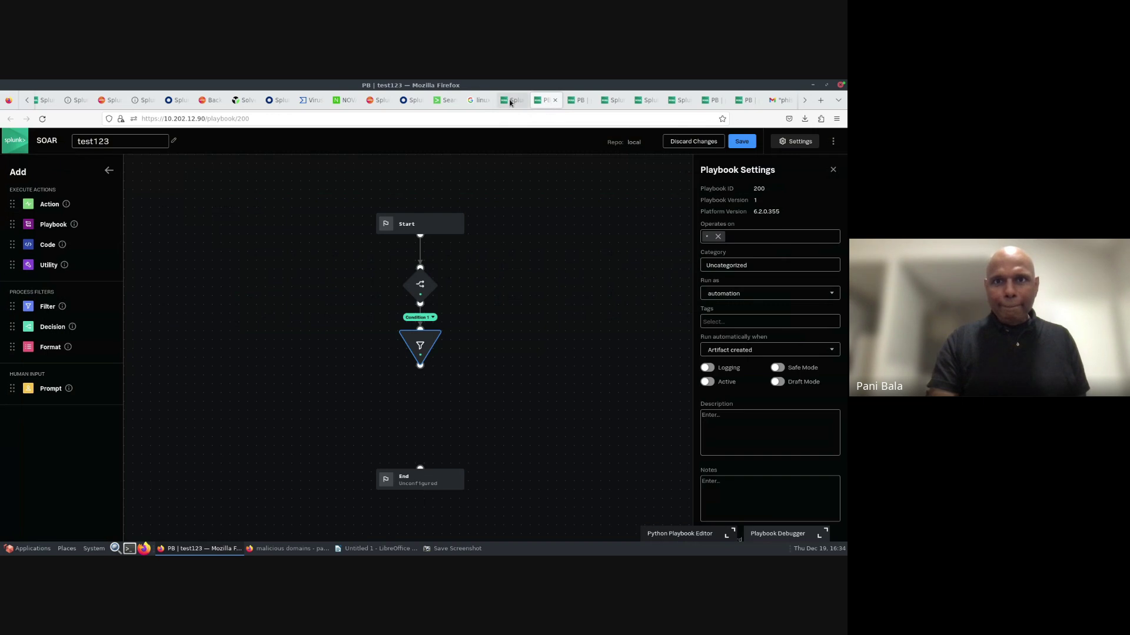
{"action": "left_click", "coordinate": [520, 102]}
{"action": "left_click", "coordinate": [570, 103]}
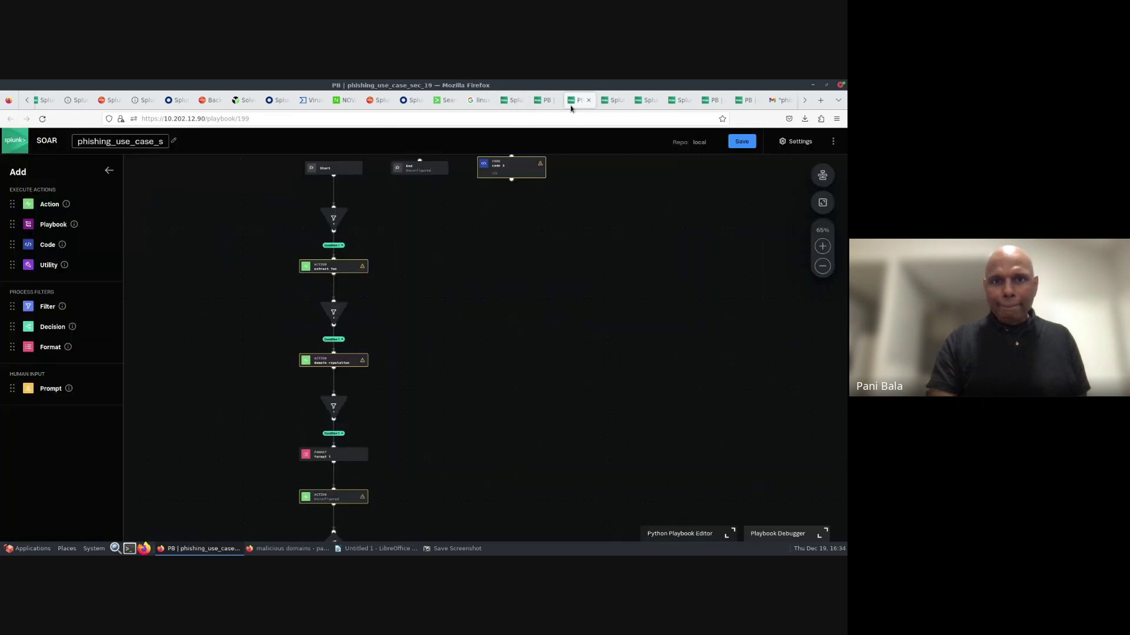
{"action": "left_click", "coordinate": [510, 101]}
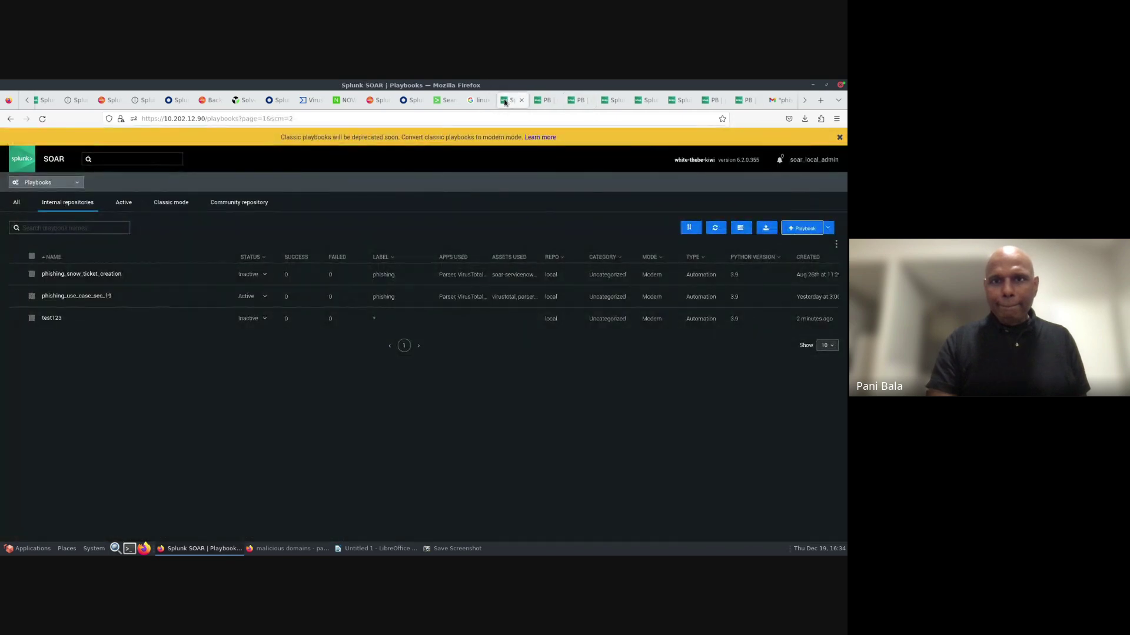
{"action": "right_click", "coordinate": [504, 103]}
{"action": "left_click", "coordinate": [527, 154]}
- Open the Threat Indicator Search event from the analyst queue
{"action": "left_click", "coordinate": [503, 102]}
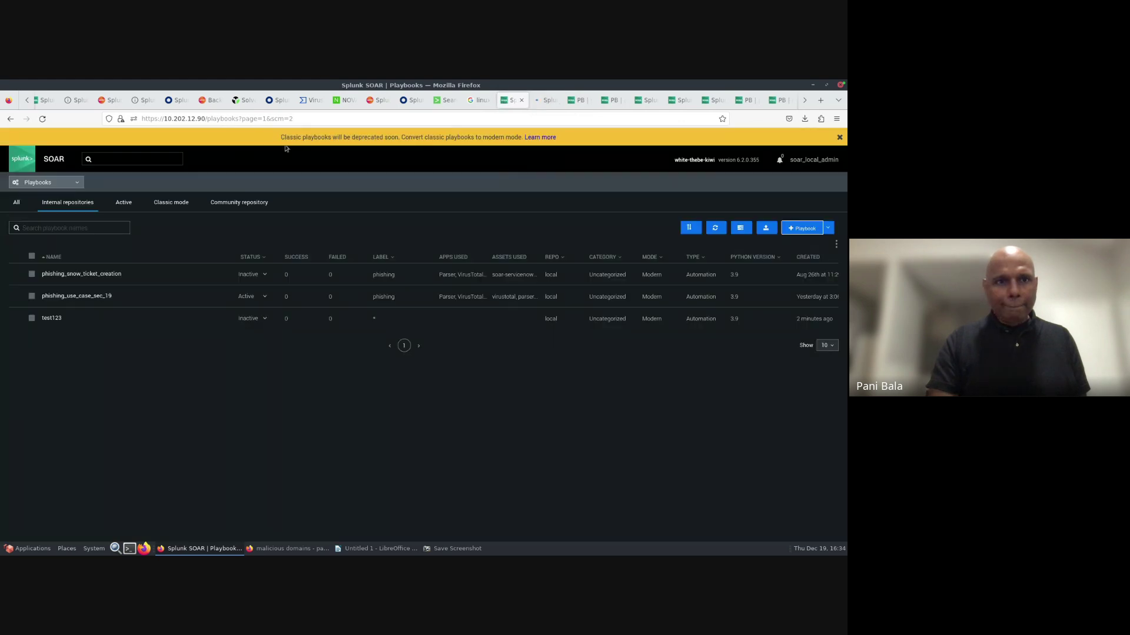
{"action": "left_click", "coordinate": [77, 182]}
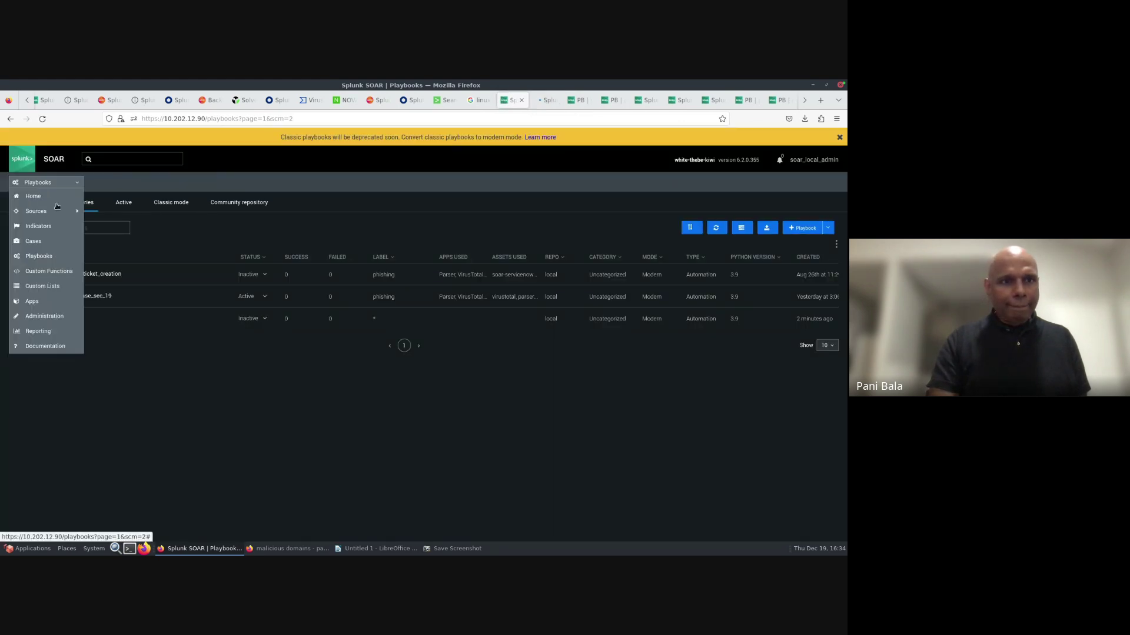
{"action": "left_click", "coordinate": [28, 217]}
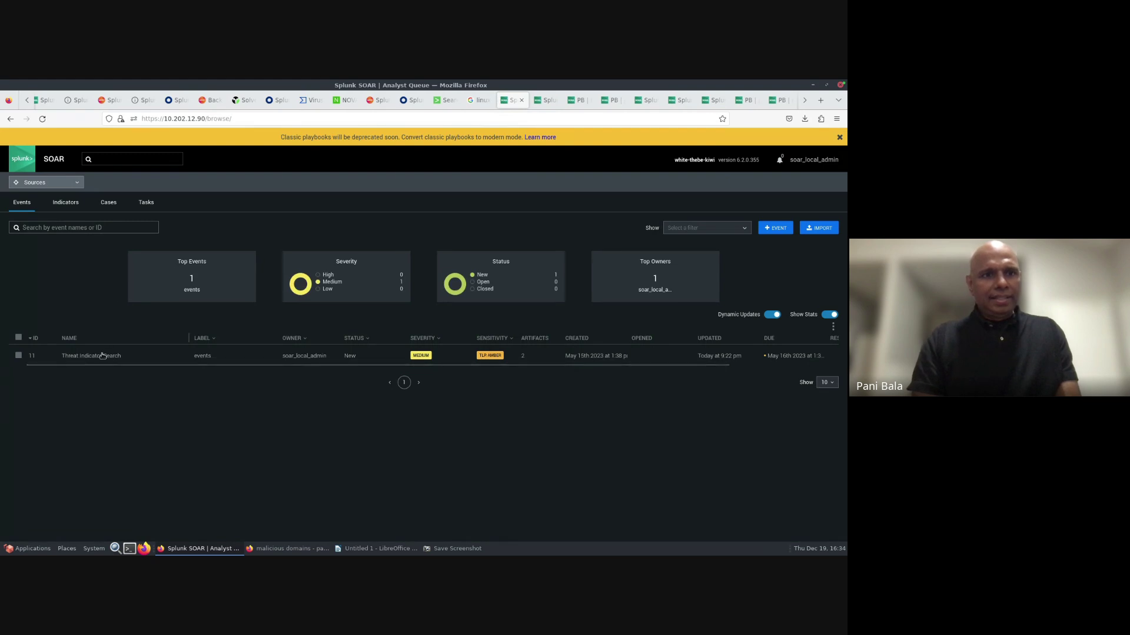
{"action": "left_click", "coordinate": [100, 356]}
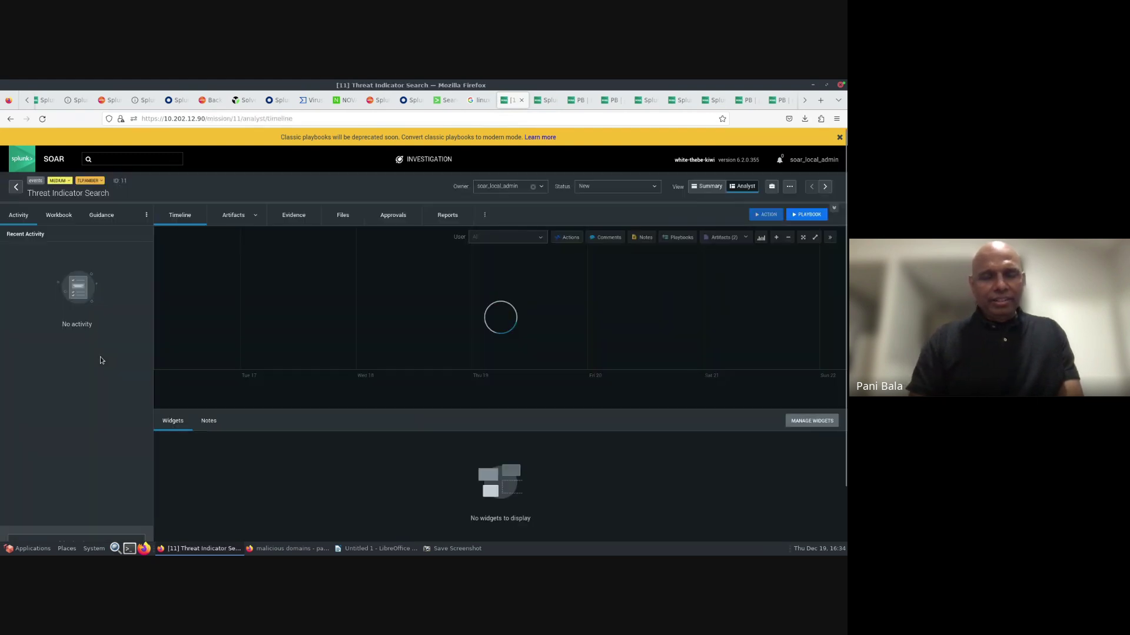
- Expand the event's Vault Artifact and ip_address artifacts, then return to test123
{"action": "left_click", "coordinate": [234, 216]}
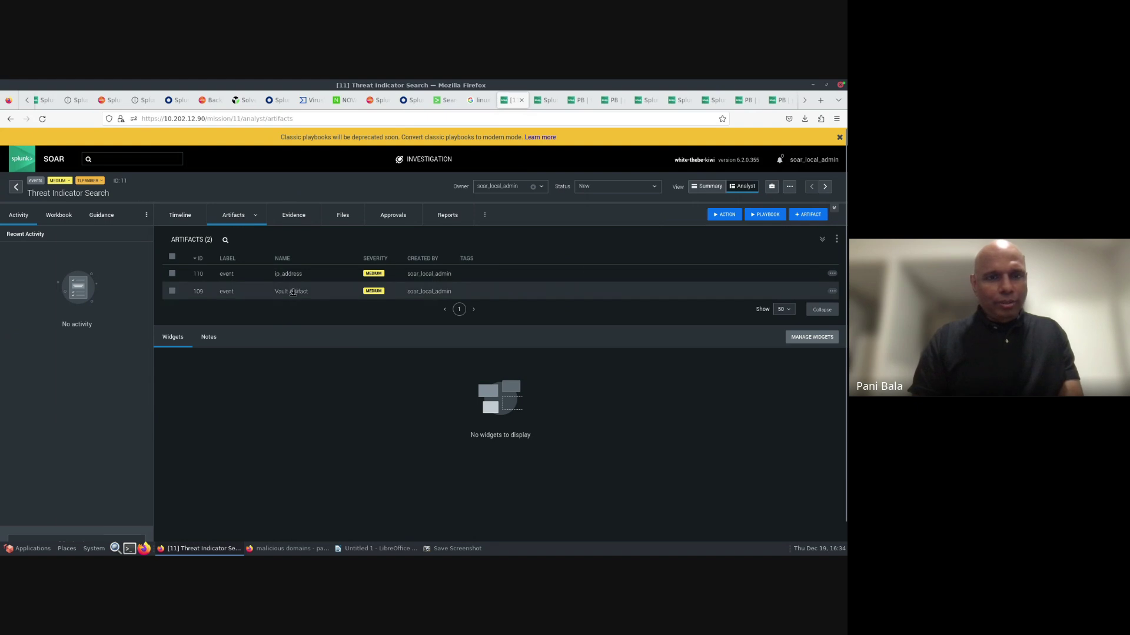
{"action": "left_click", "coordinate": [293, 293]}
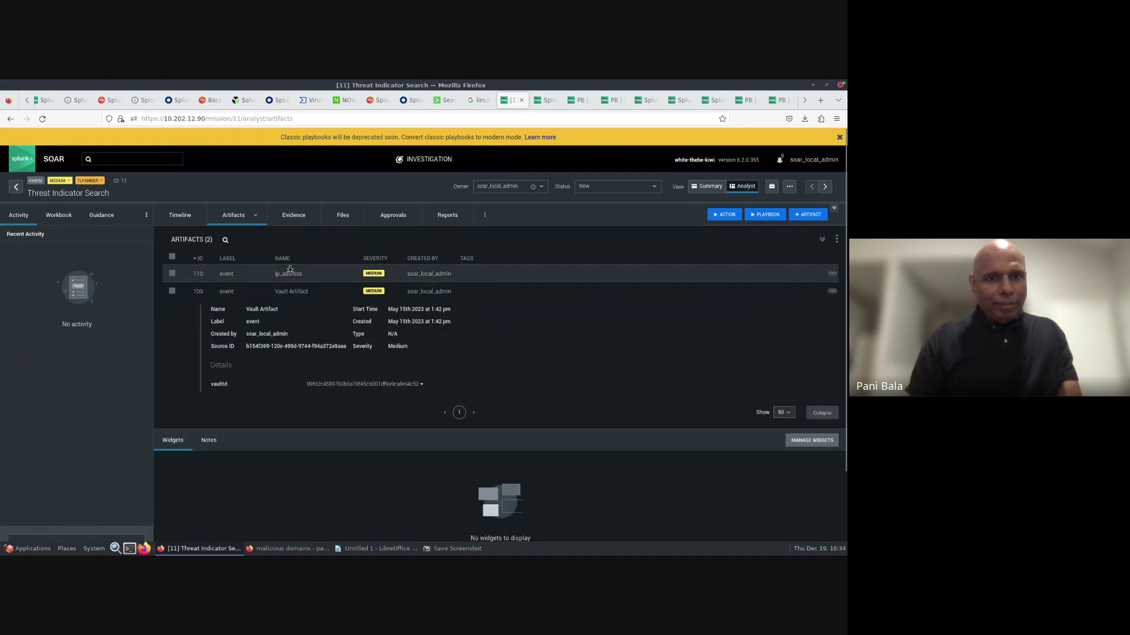
{"action": "left_click", "coordinate": [289, 275]}
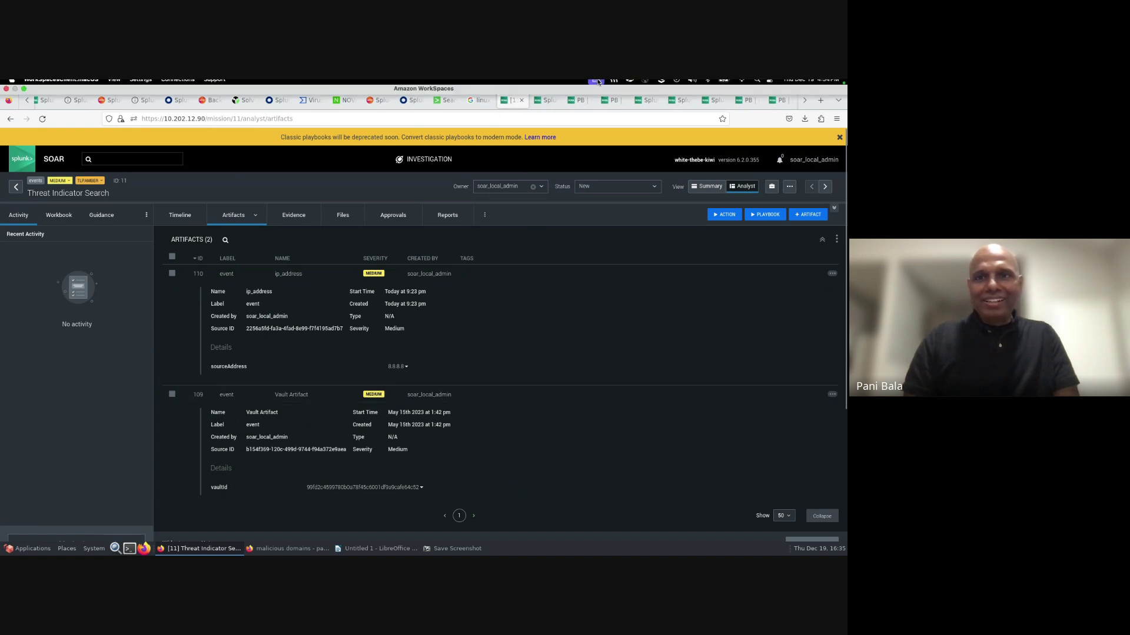
{"action": "left_click", "coordinate": [576, 101]}
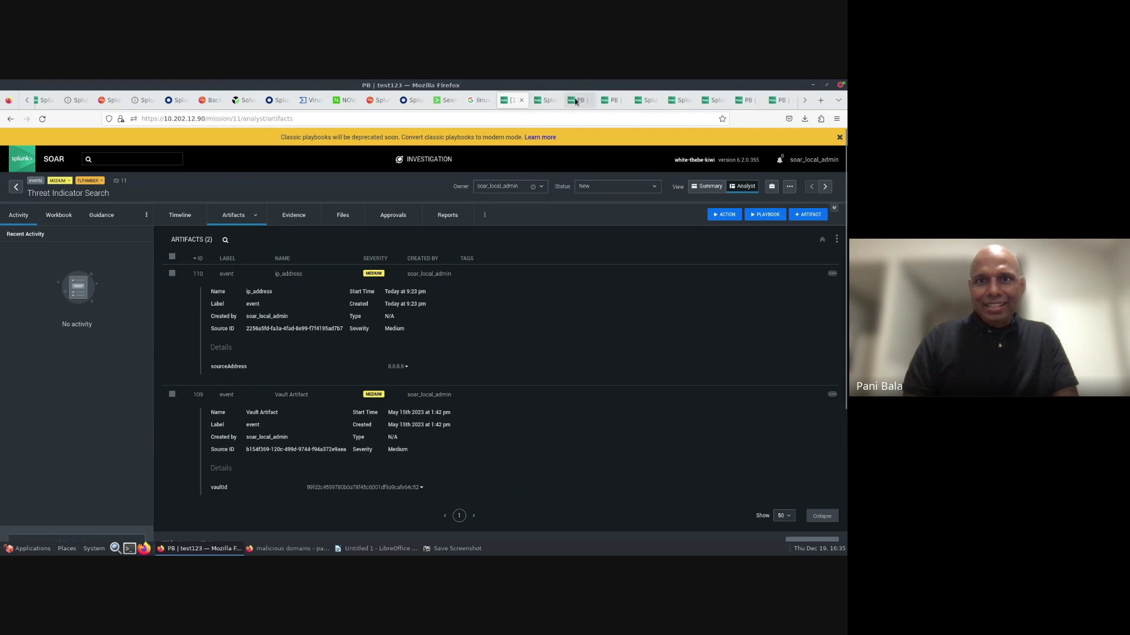
- Add a Parser 'extract ioc' action block after the filter
{"action": "mouse_move", "coordinate": [443, 346]}
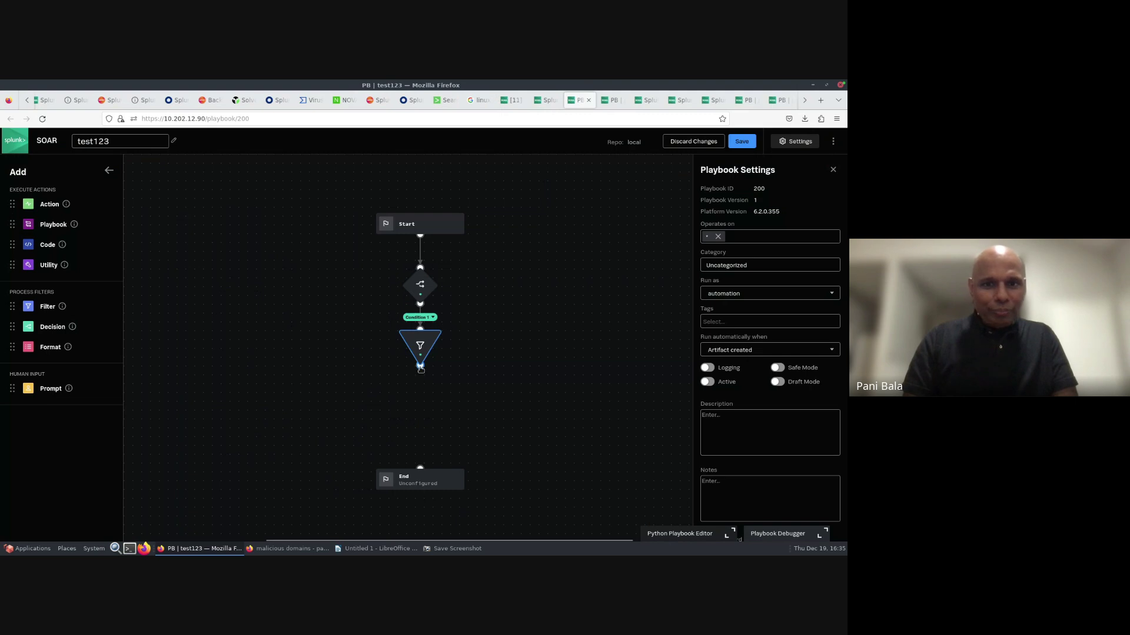
{"action": "left_click_drag", "start_coordinate": [421, 369], "coordinate": [420, 386]}
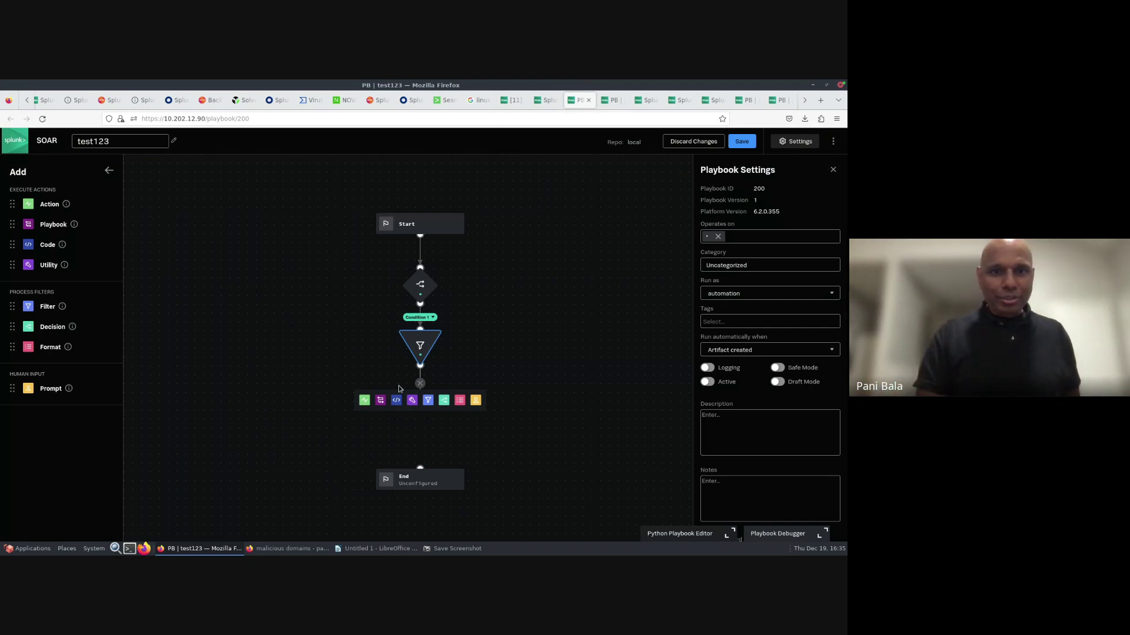
{"action": "left_click", "coordinate": [365, 401]}
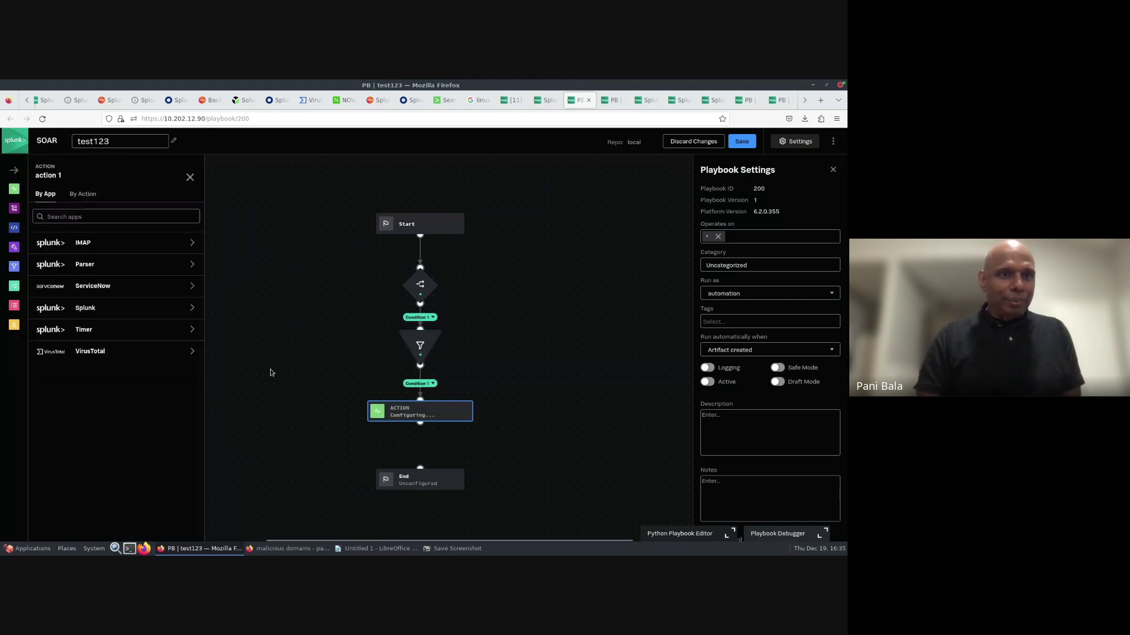
{"action": "left_click", "coordinate": [109, 273]}
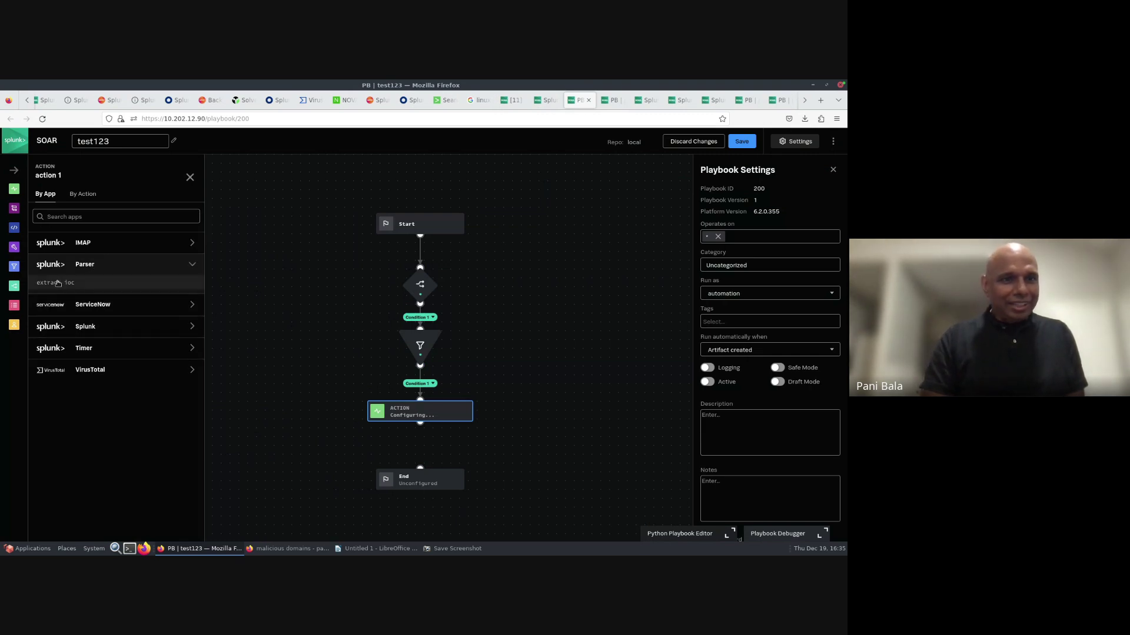
{"action": "left_click", "coordinate": [57, 283]}
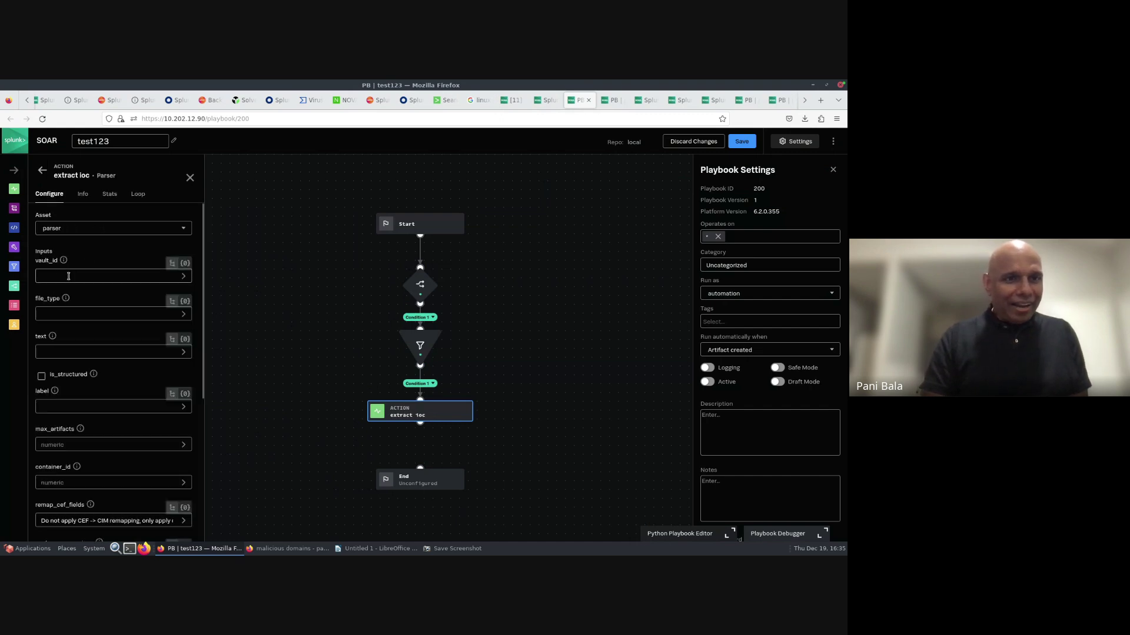
- Set vault_id to filter_1's vaultId and container_id to container:id, then save
{"action": "left_click", "coordinate": [69, 276]}
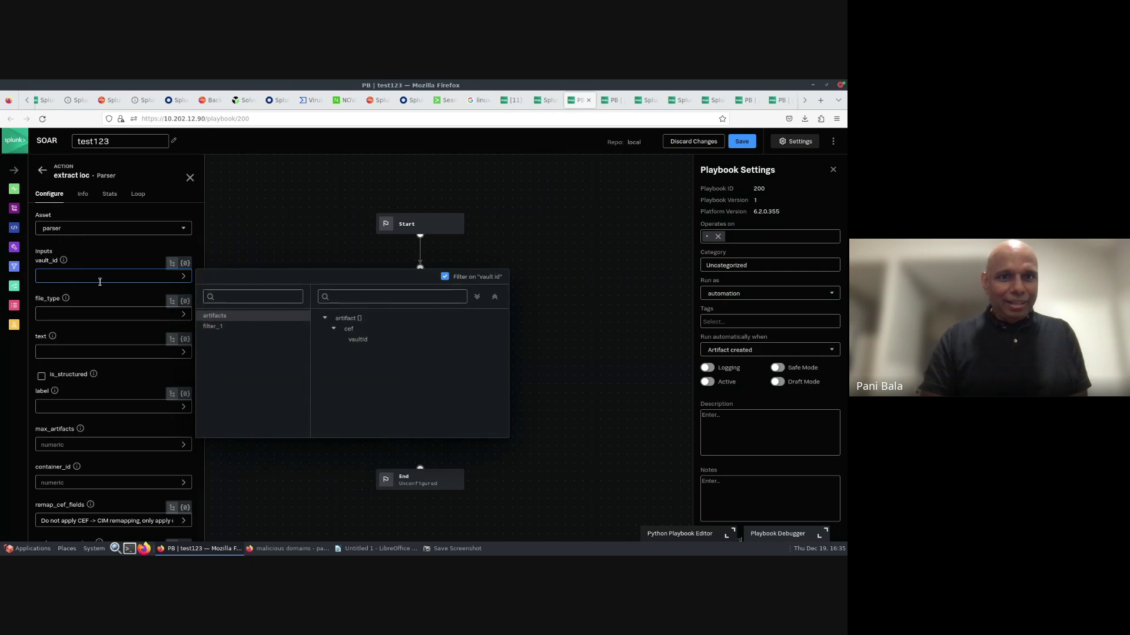
{"action": "left_click", "coordinate": [213, 326]}
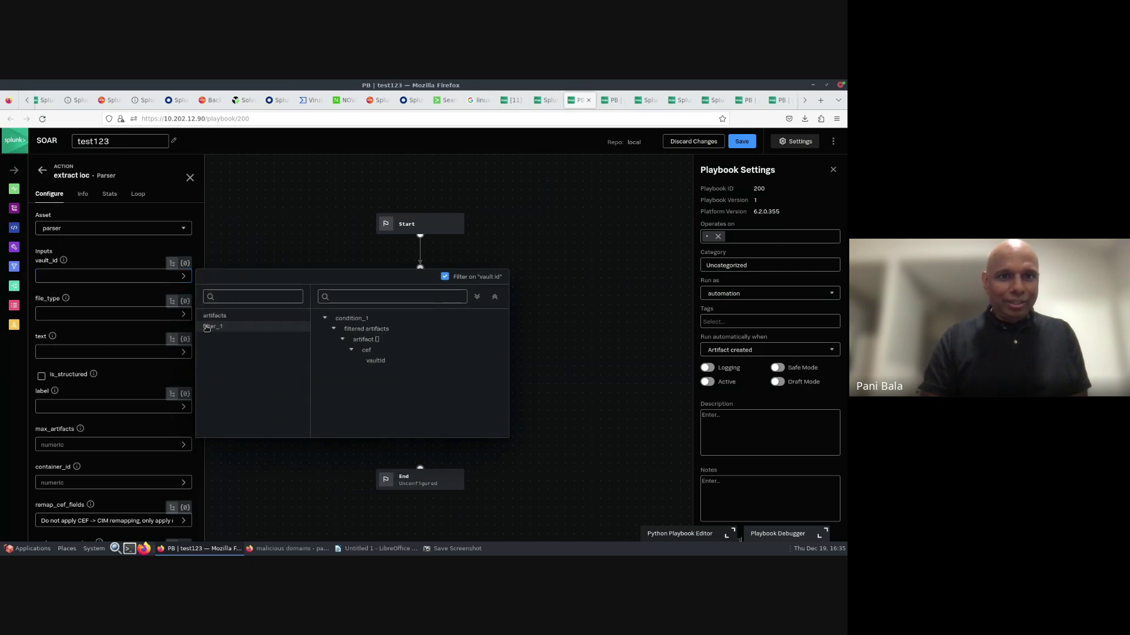
{"action": "left_click", "coordinate": [376, 361]}
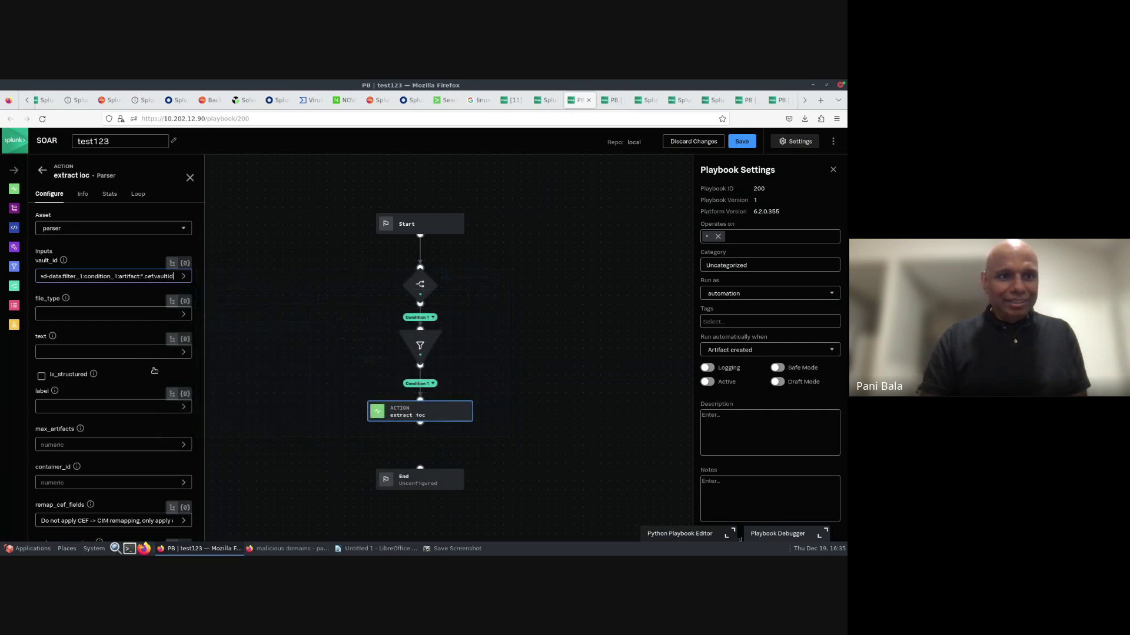
{"action": "scroll", "coordinate": [80, 406], "scroll_direction": "down", "scroll_amount": 1}
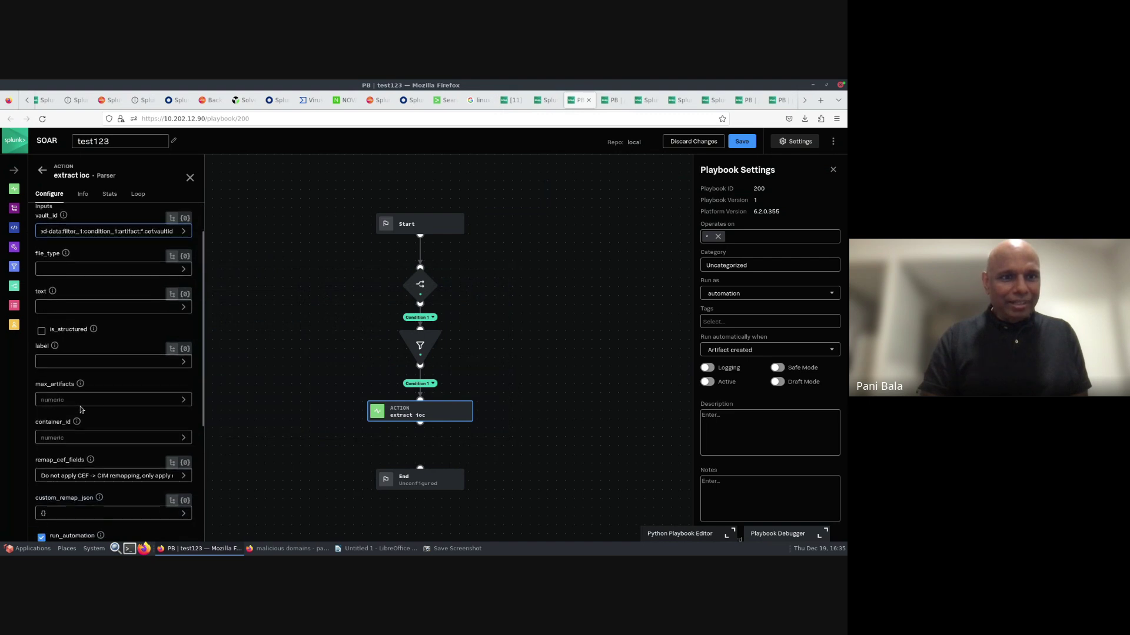
{"action": "left_click", "coordinate": [51, 437]}
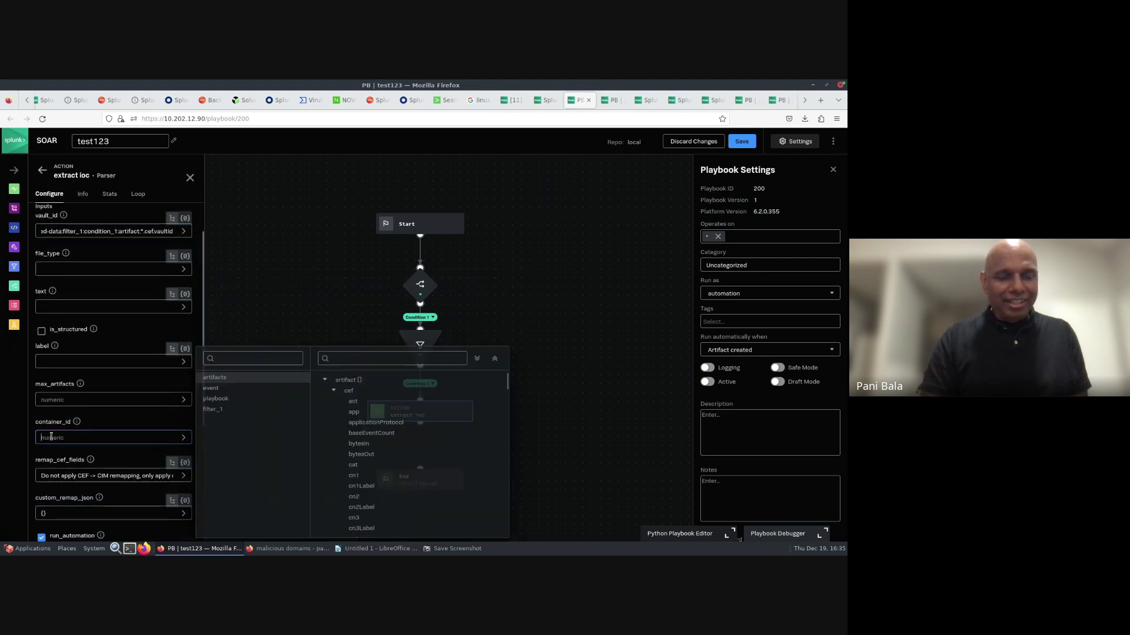
{"action": "left_click", "coordinate": [213, 389]}
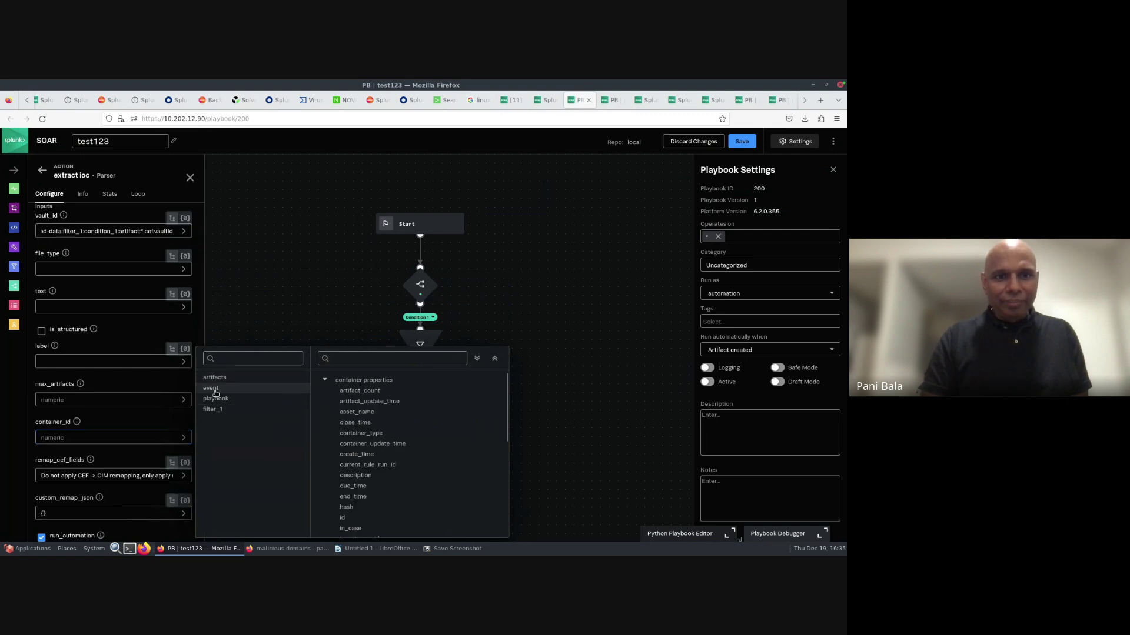
{"action": "left_click", "coordinate": [344, 517]}
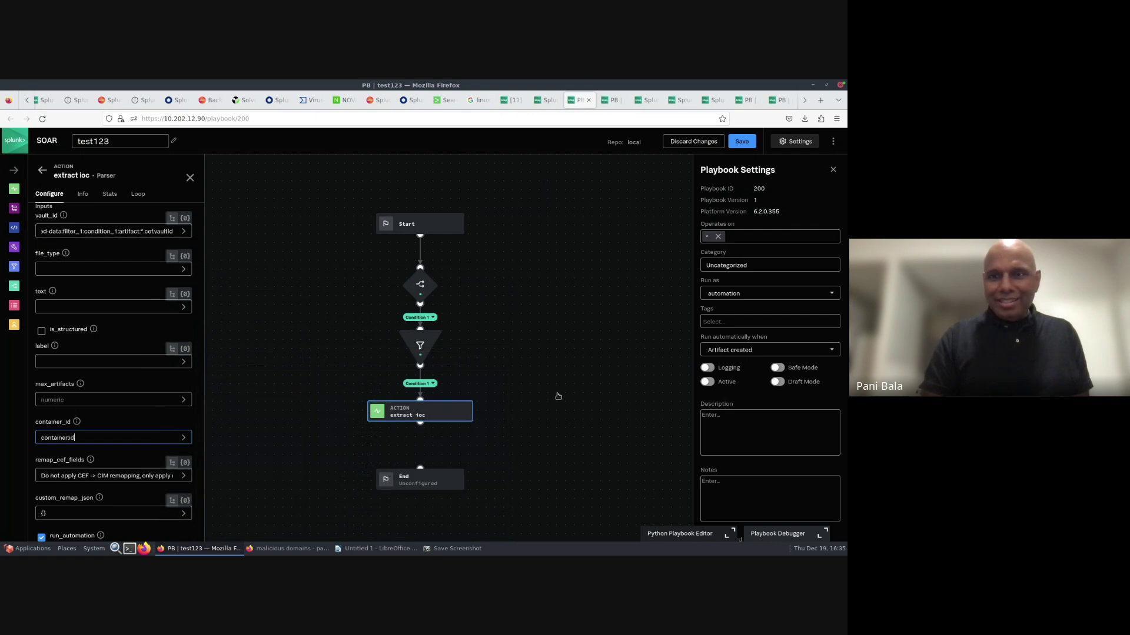
{"action": "left_click", "coordinate": [742, 143]}
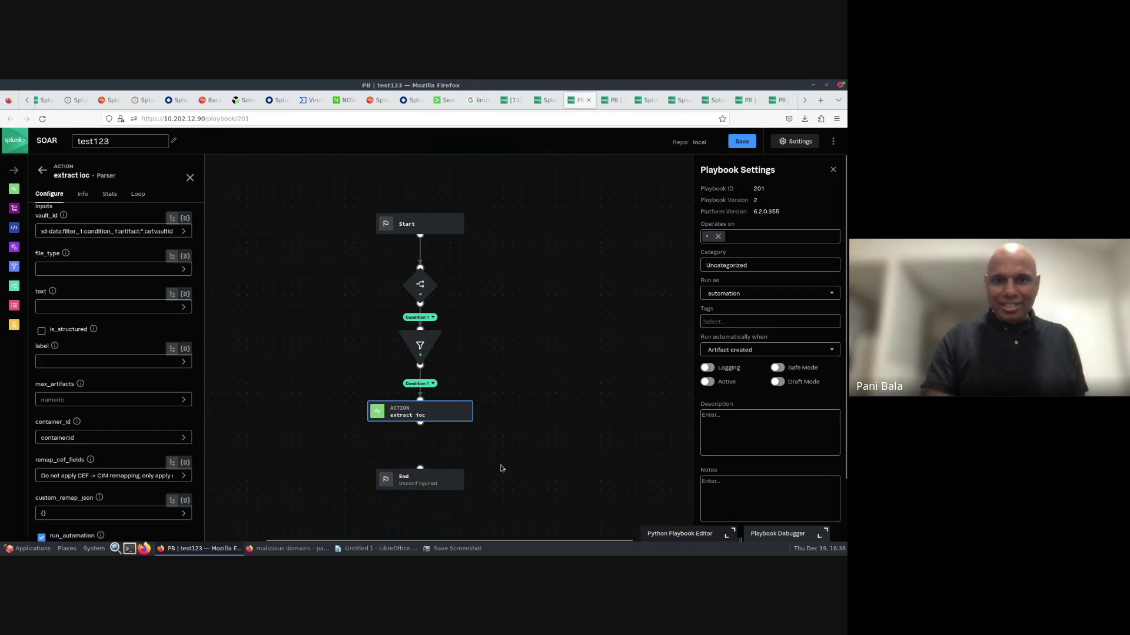
- Move the End block down-left and drag a new connection out of extract ioc
{"action": "left_click_drag", "start_coordinate": [446, 483], "coordinate": [367, 491]}
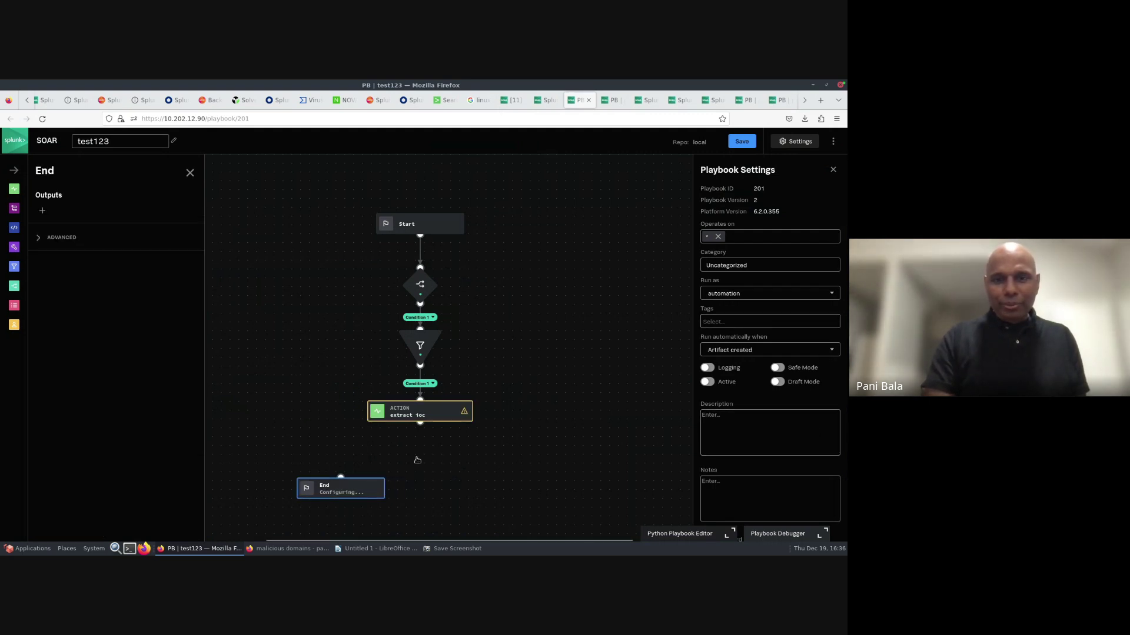
{"action": "scroll", "coordinate": [590, 361], "scroll_direction": "down", "scroll_amount": 3}
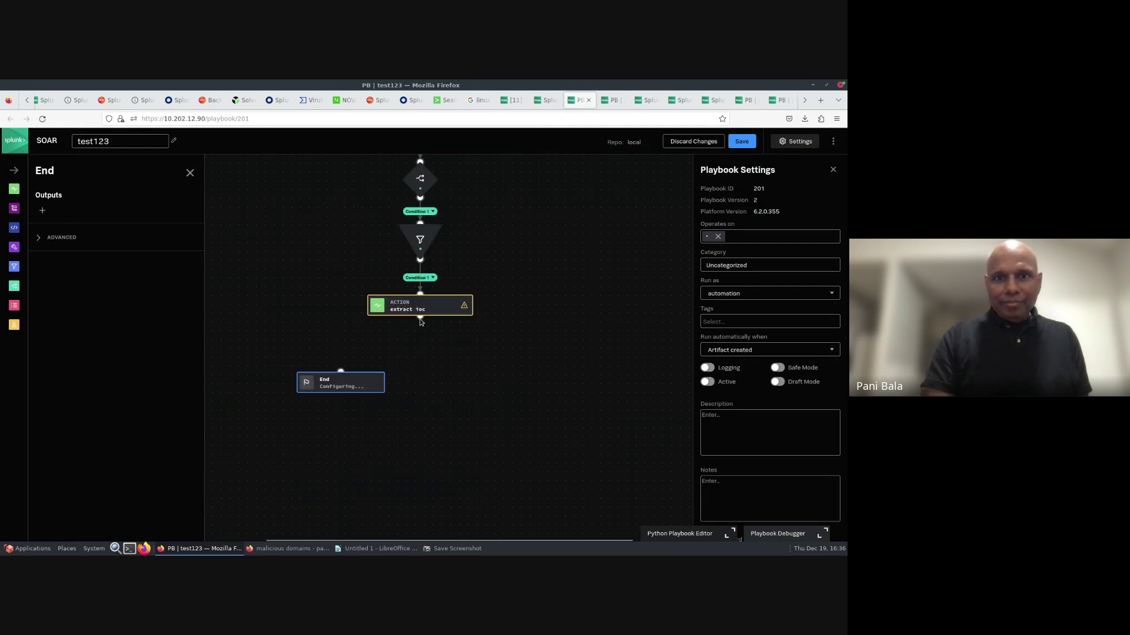
{"action": "left_click_drag", "start_coordinate": [420, 320], "coordinate": [423, 345]}
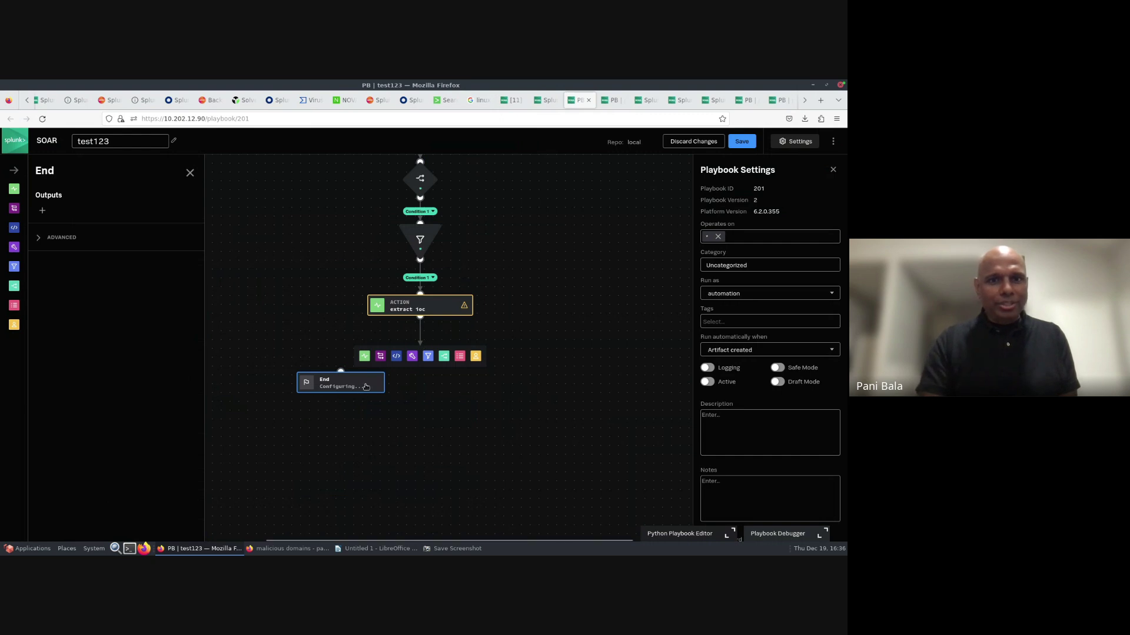
{"action": "left_click_drag", "start_coordinate": [334, 394], "coordinate": [282, 403]}
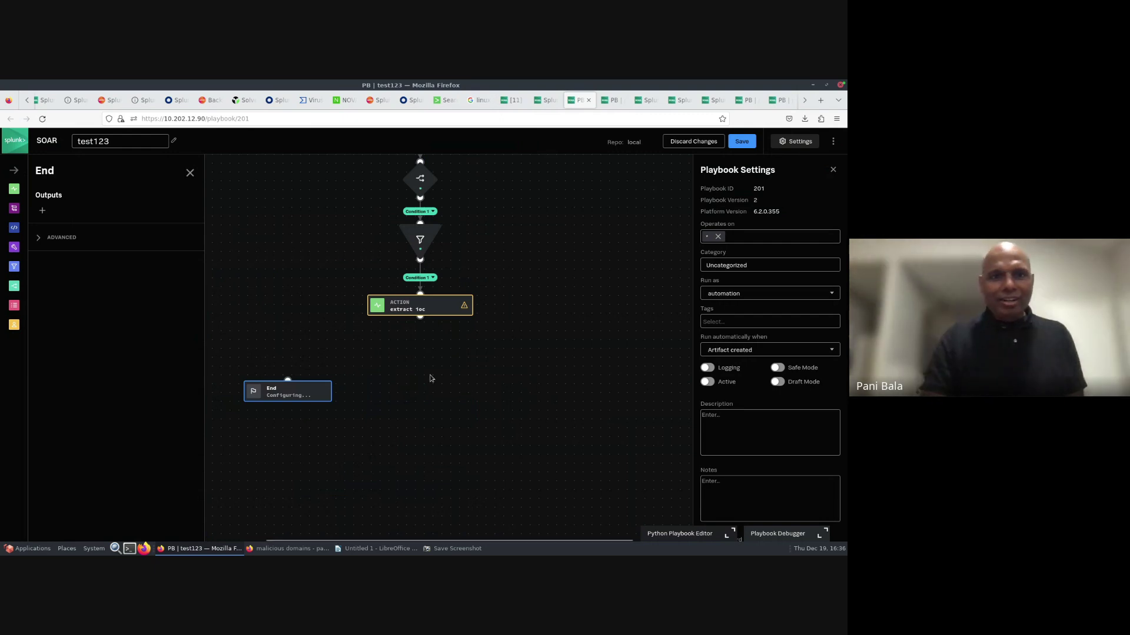
{"action": "left_click_drag", "start_coordinate": [420, 321], "coordinate": [421, 340]}
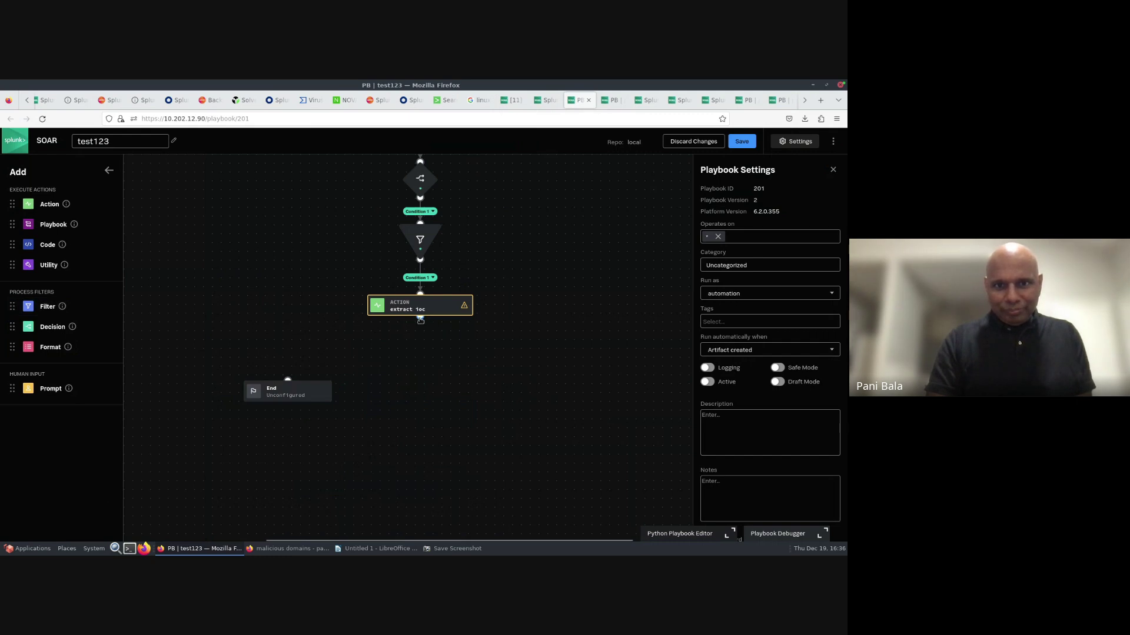
{"action": "left_click_drag", "start_coordinate": [420, 319], "coordinate": [419, 343]}
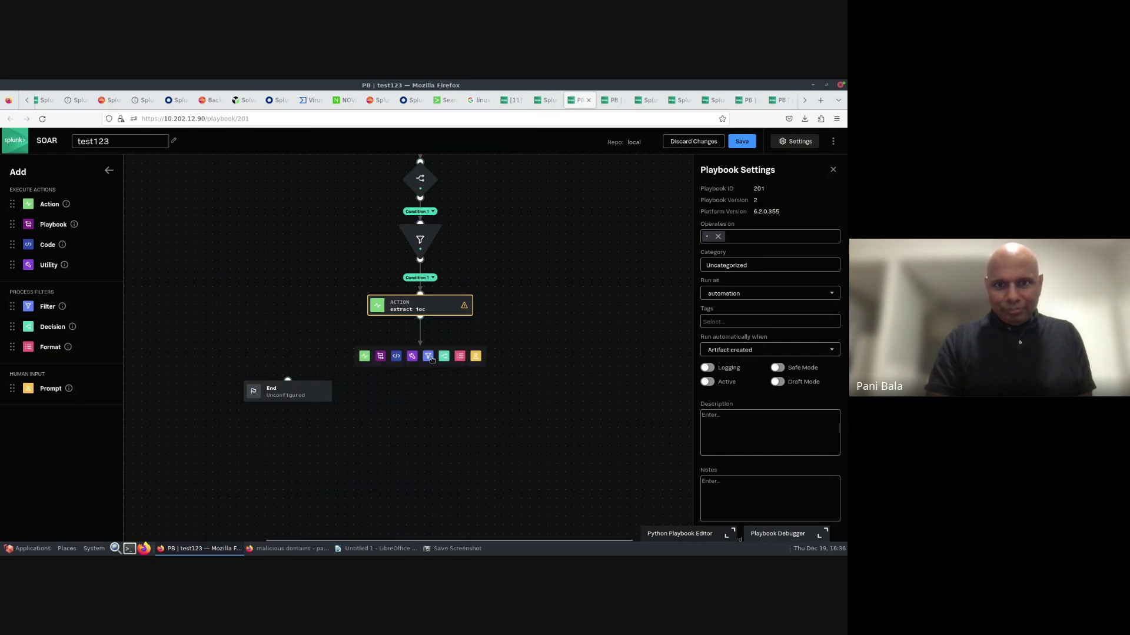
- Add filter 2 after extract ioc, conditioned on artifact:*.cef.destinationDnsDomain
{"action": "left_click", "coordinate": [428, 356]}
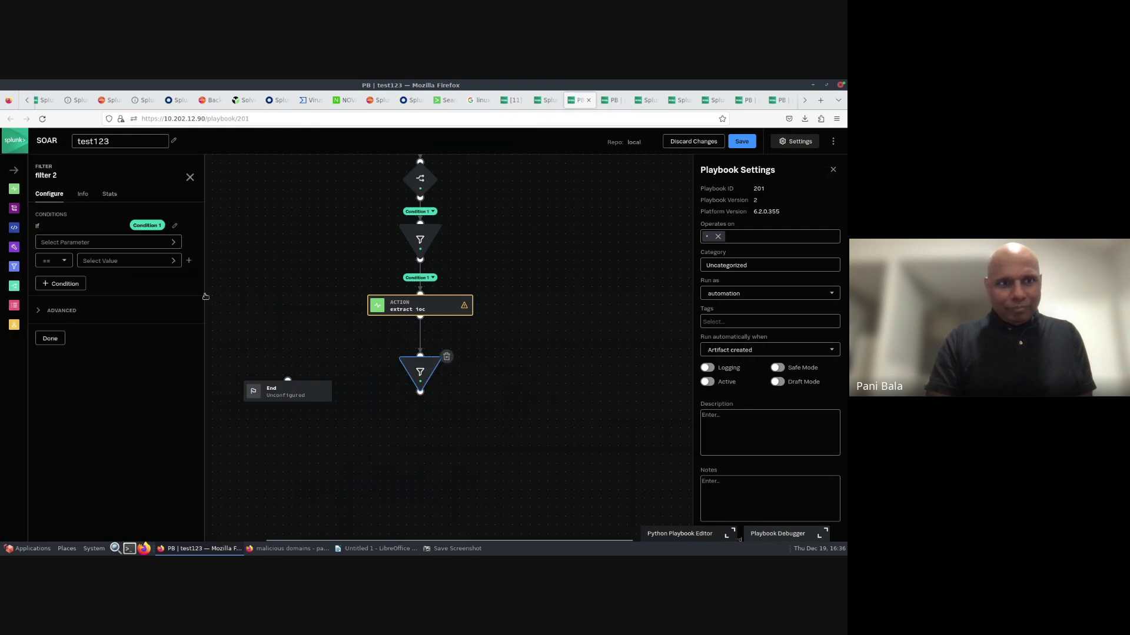
{"action": "left_click", "coordinate": [110, 242]}
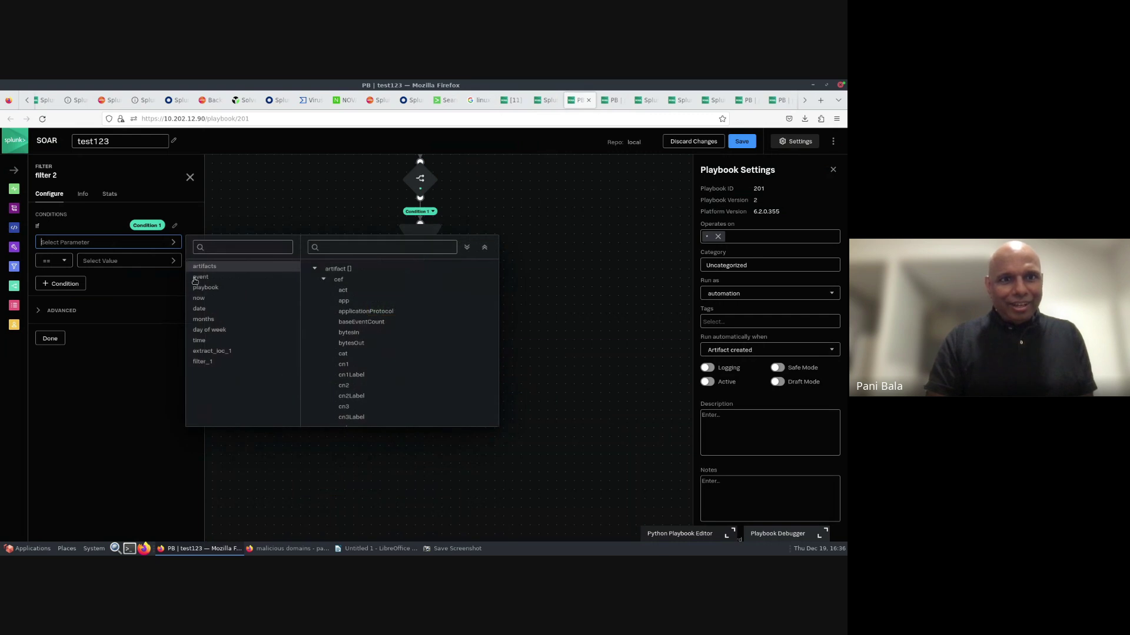
{"action": "left_click", "coordinate": [332, 248]}
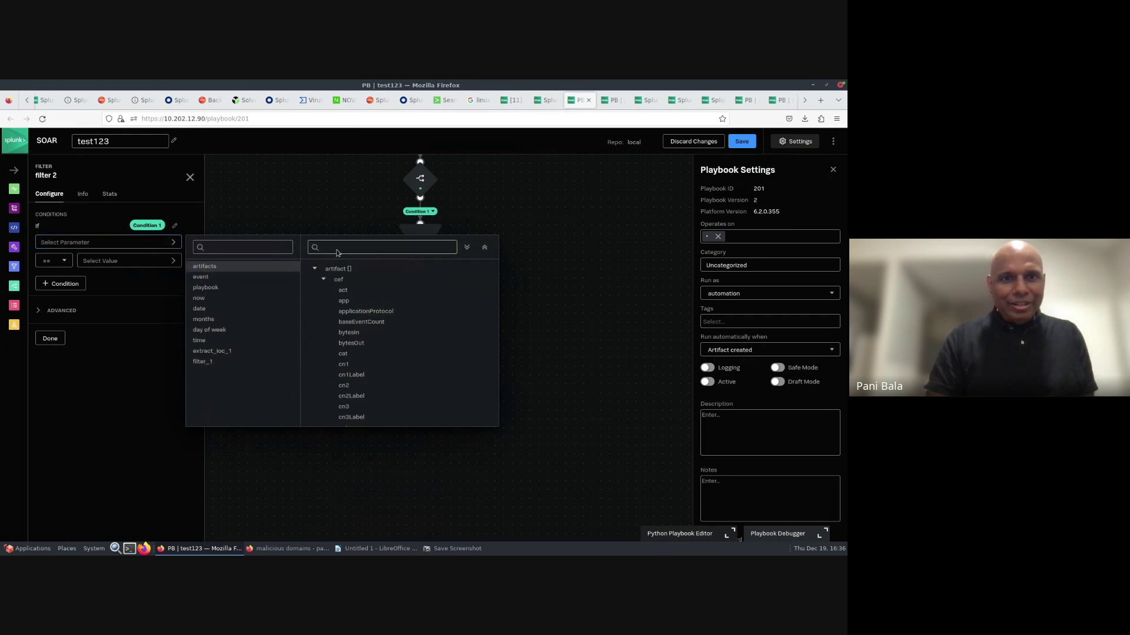
{"action": "type", "text": "d"}
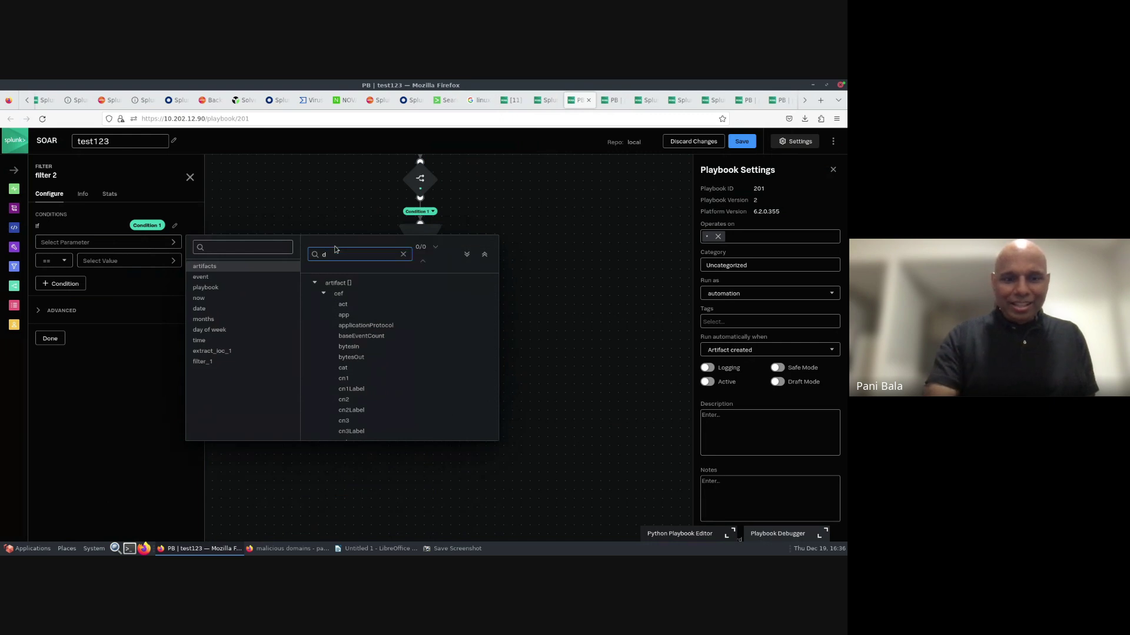
{"action": "type", "text": "omain"}
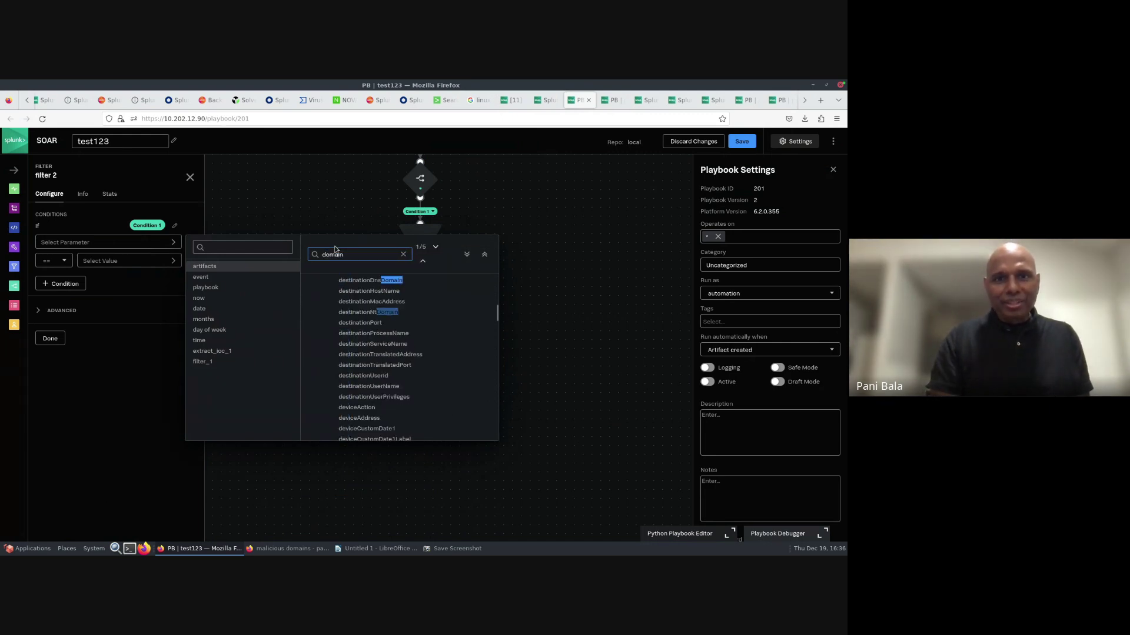
{"action": "left_click", "coordinate": [357, 281]}
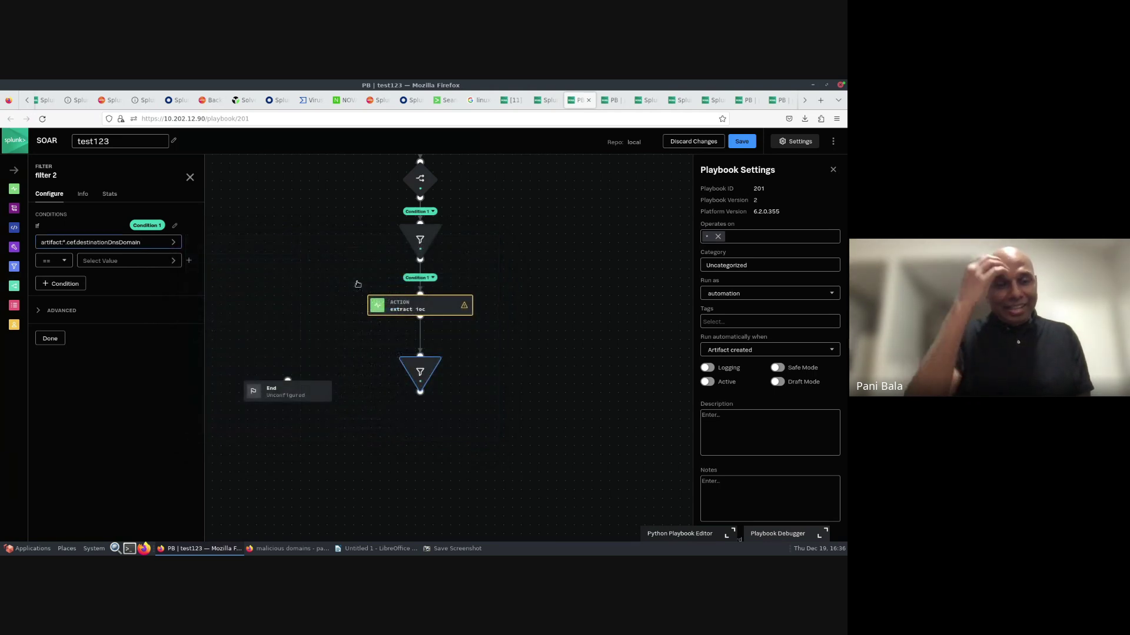
- Set filter 2's operator to != and start a new connection from the filter
{"action": "left_click", "coordinate": [64, 263]}
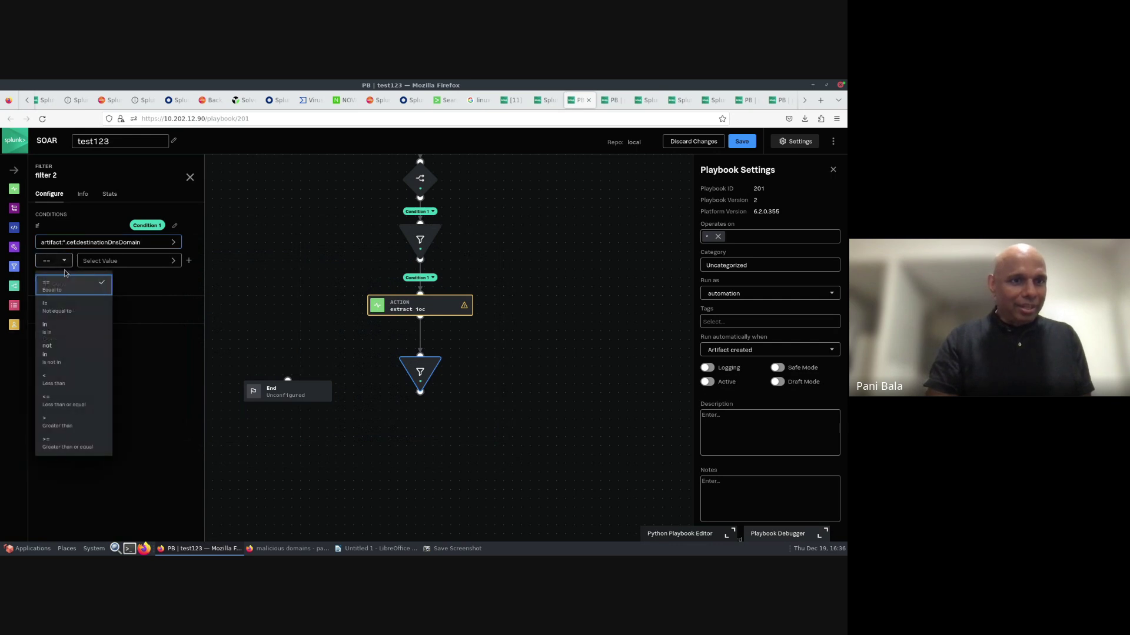
{"action": "left_click", "coordinate": [57, 315]}
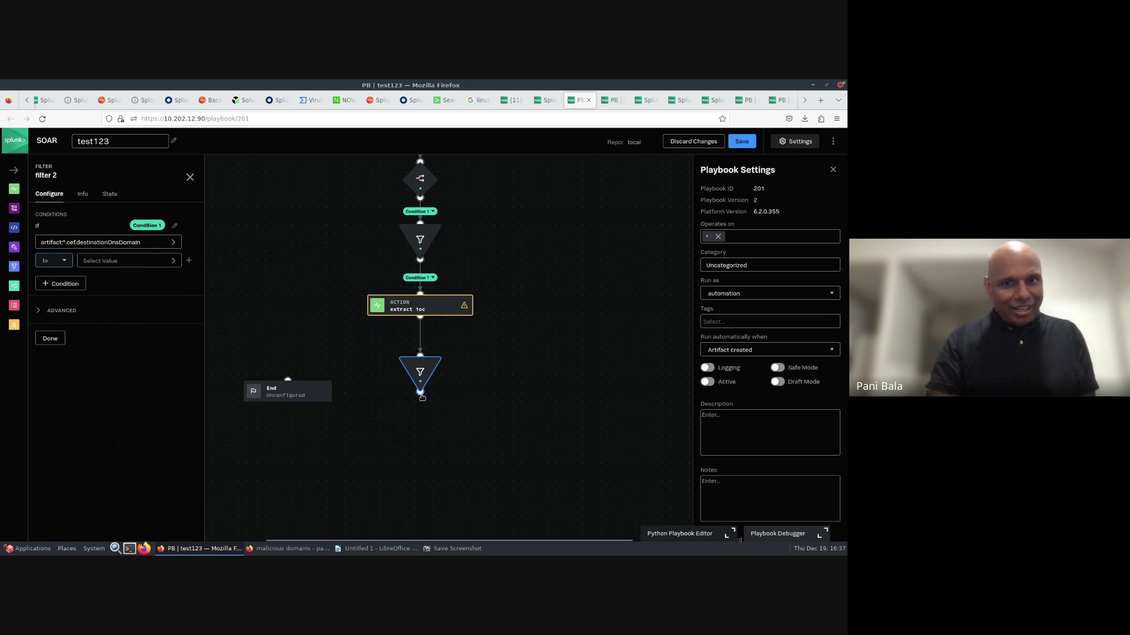
{"action": "left_click_drag", "start_coordinate": [420, 392], "coordinate": [421, 417]}
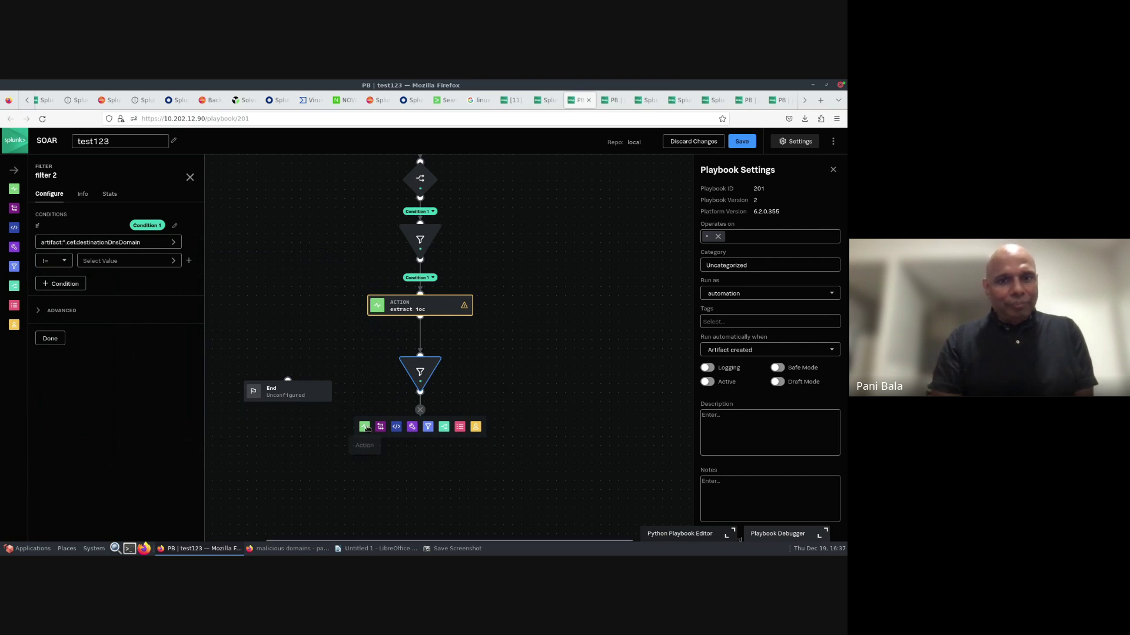
- Add a VirusTotal domain reputation action after filter 2, running on the virustotal asset
{"action": "left_click", "coordinate": [365, 428]}
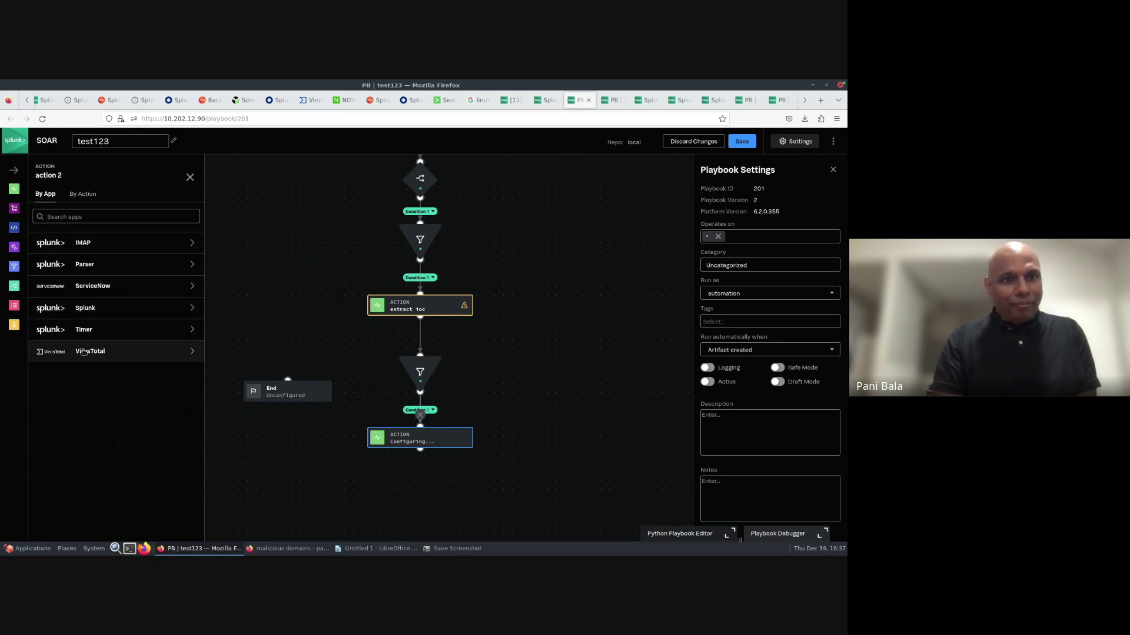
{"action": "left_click", "coordinate": [84, 351]}
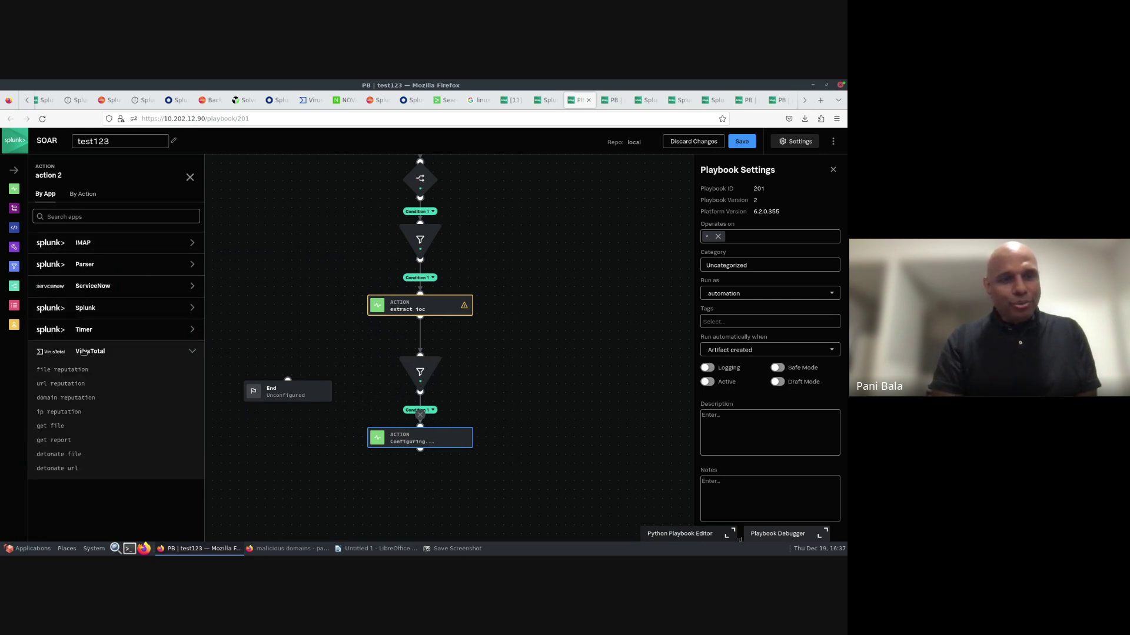
{"action": "left_click", "coordinate": [74, 398]}
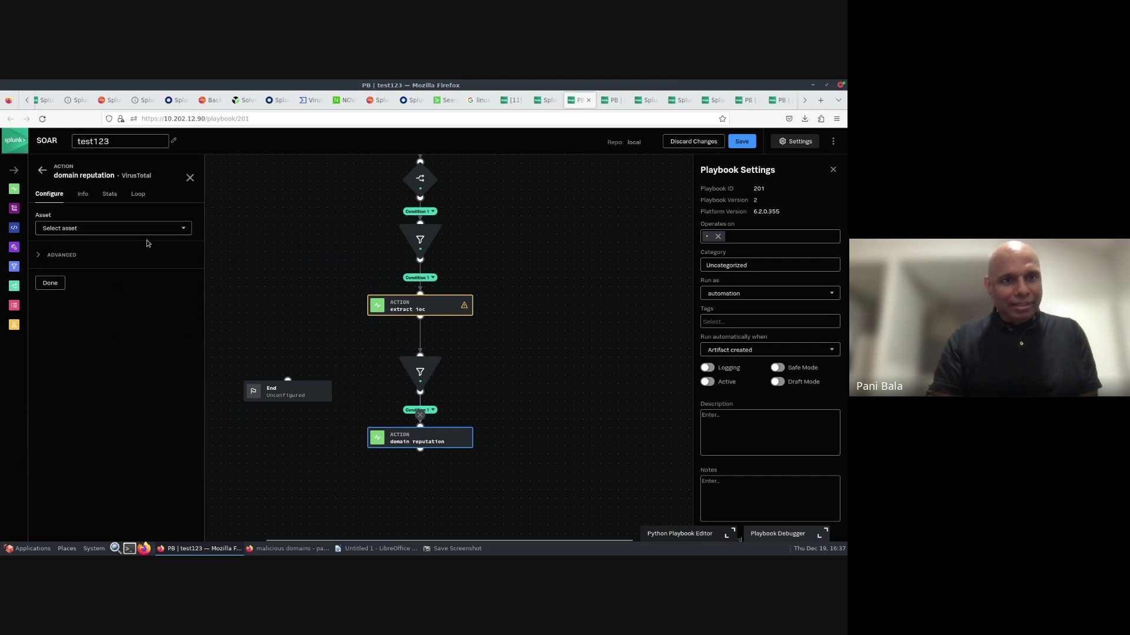
{"action": "left_click", "coordinate": [78, 233]}
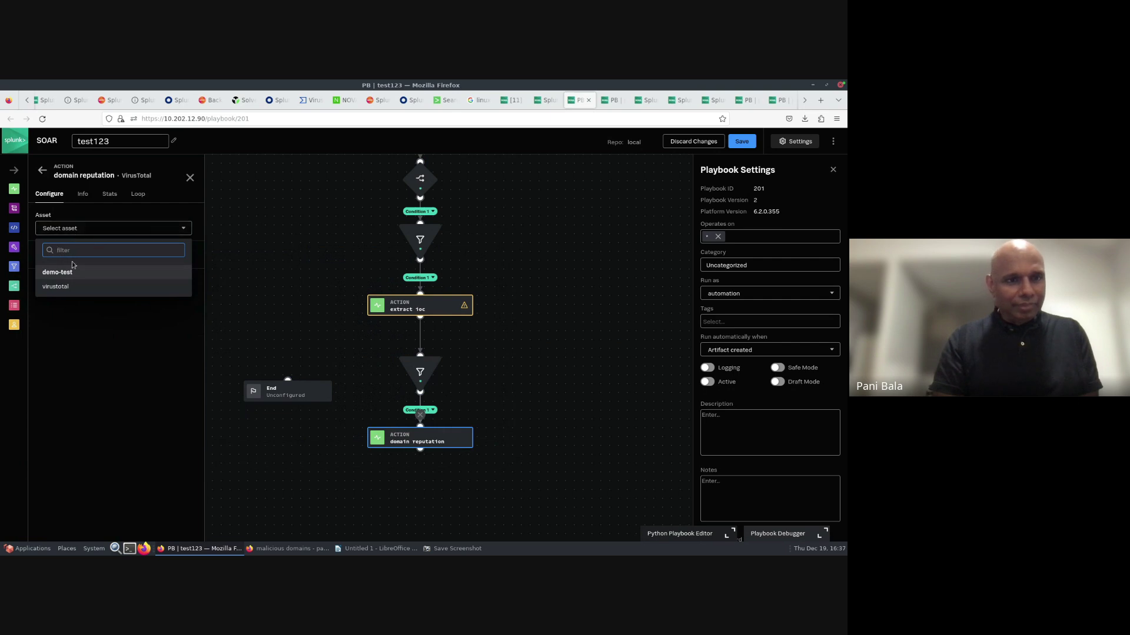
{"action": "left_click", "coordinate": [58, 287]}
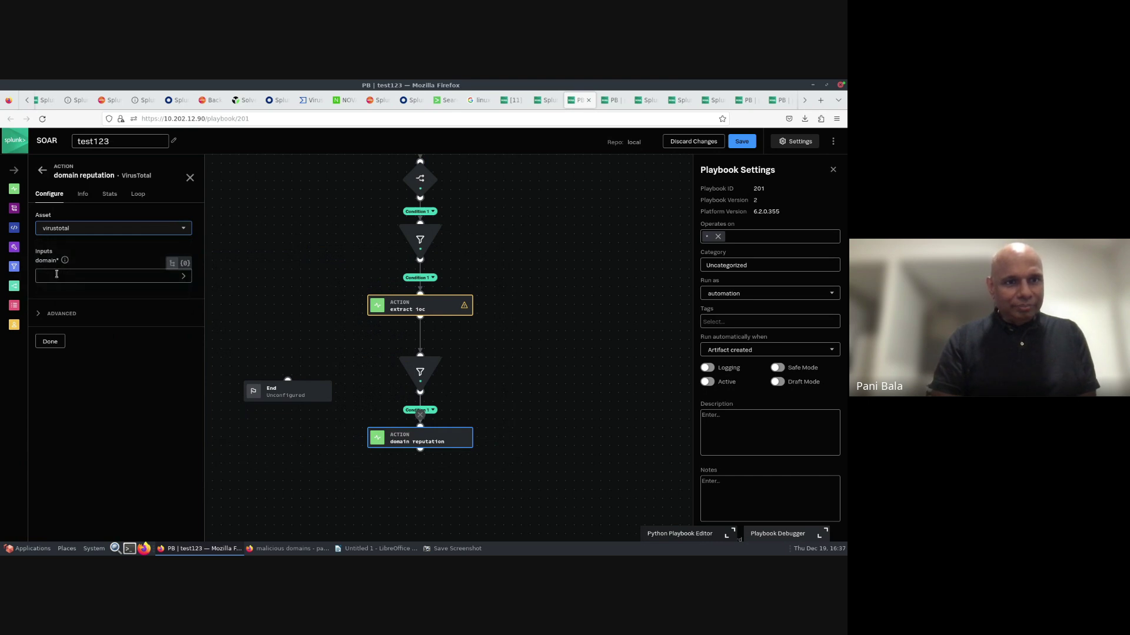
- Use filter_2's destinationDnsDomain as the domain input, then start a new connection
{"action": "left_click", "coordinate": [57, 274]}
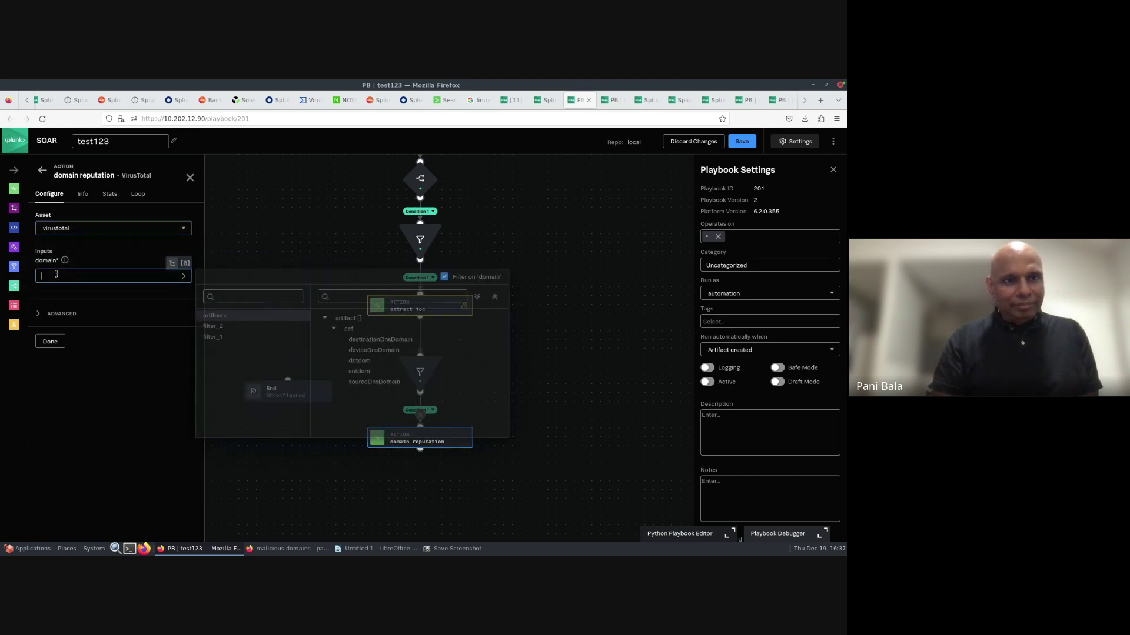
{"action": "left_click", "coordinate": [219, 328]}
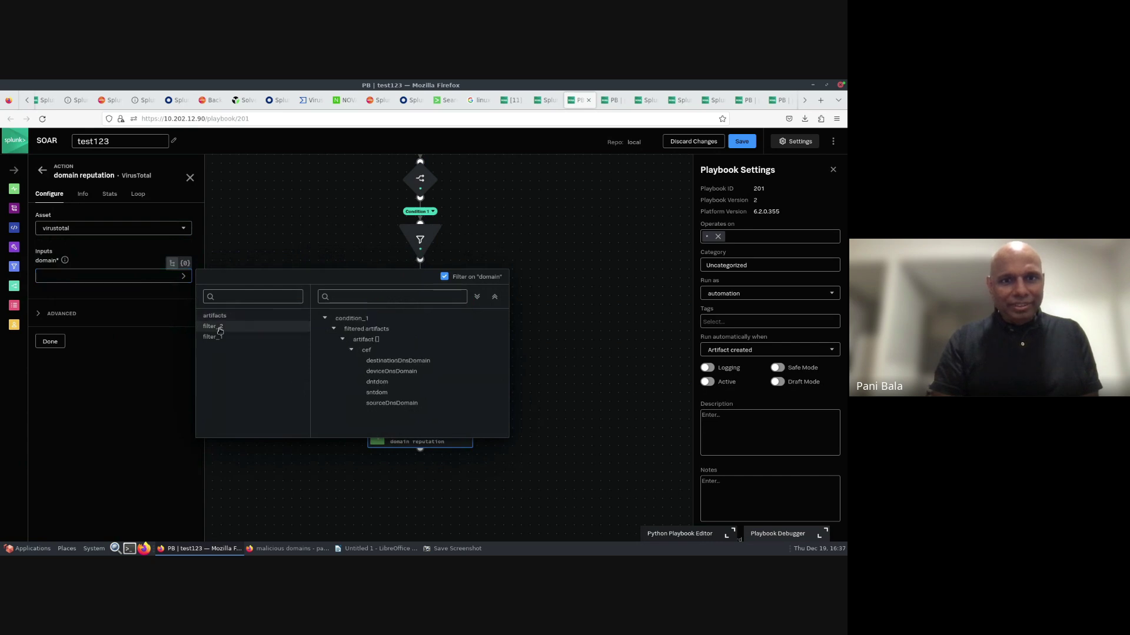
{"action": "left_click", "coordinate": [420, 361]}
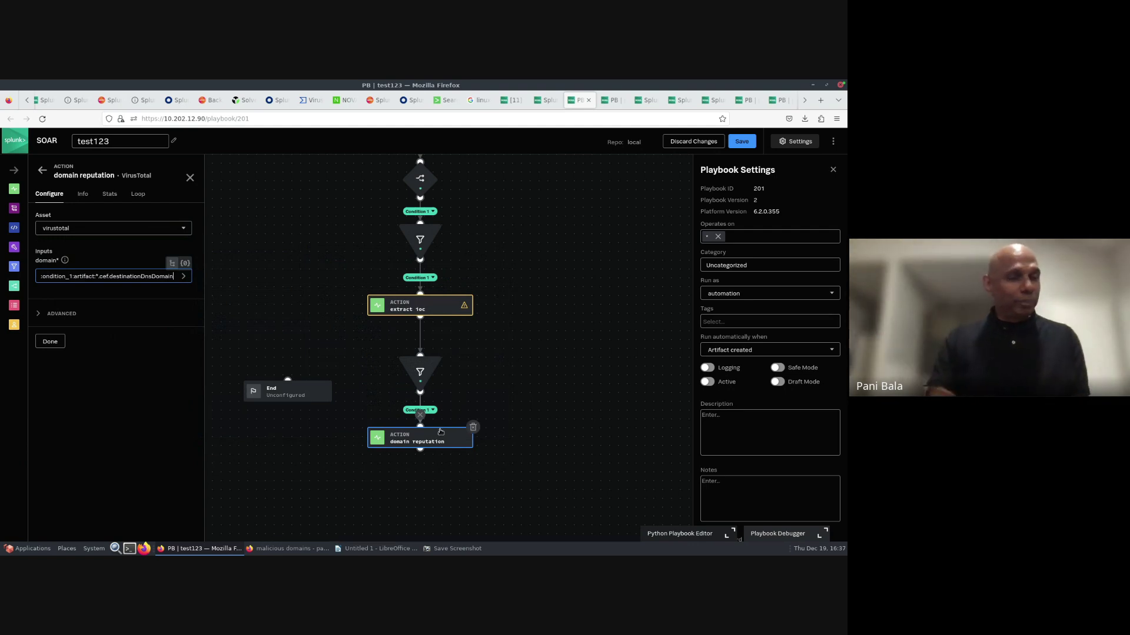
{"action": "scroll", "coordinate": [539, 335], "scroll_direction": "down", "scroll_amount": 1}
{"action": "scroll", "coordinate": [540, 334], "scroll_direction": "down", "scroll_amount": 4}
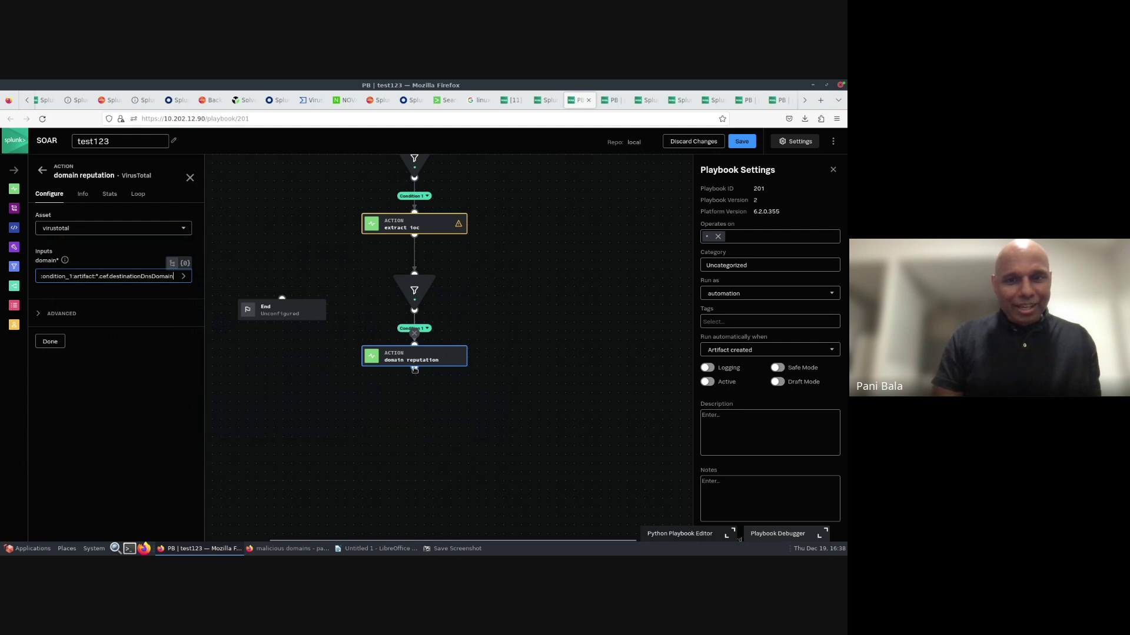
{"action": "left_click_drag", "start_coordinate": [415, 369], "coordinate": [415, 386]}
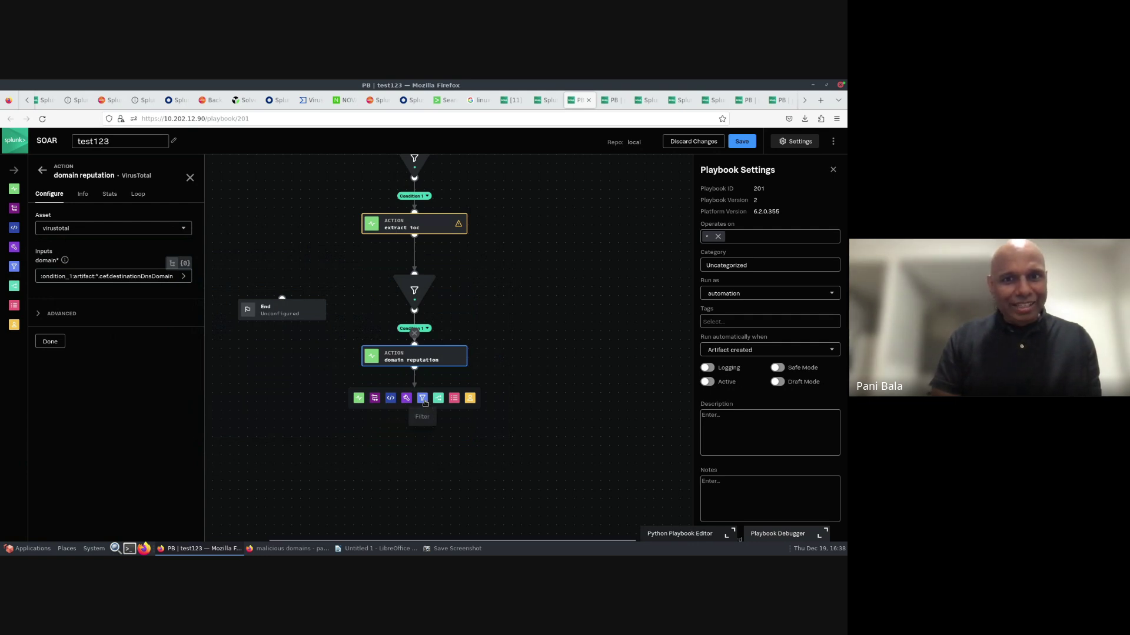
- Add a filter 3 after domain reputation, leave it unconfigured, and delete it again
{"action": "left_click", "coordinate": [422, 399]}
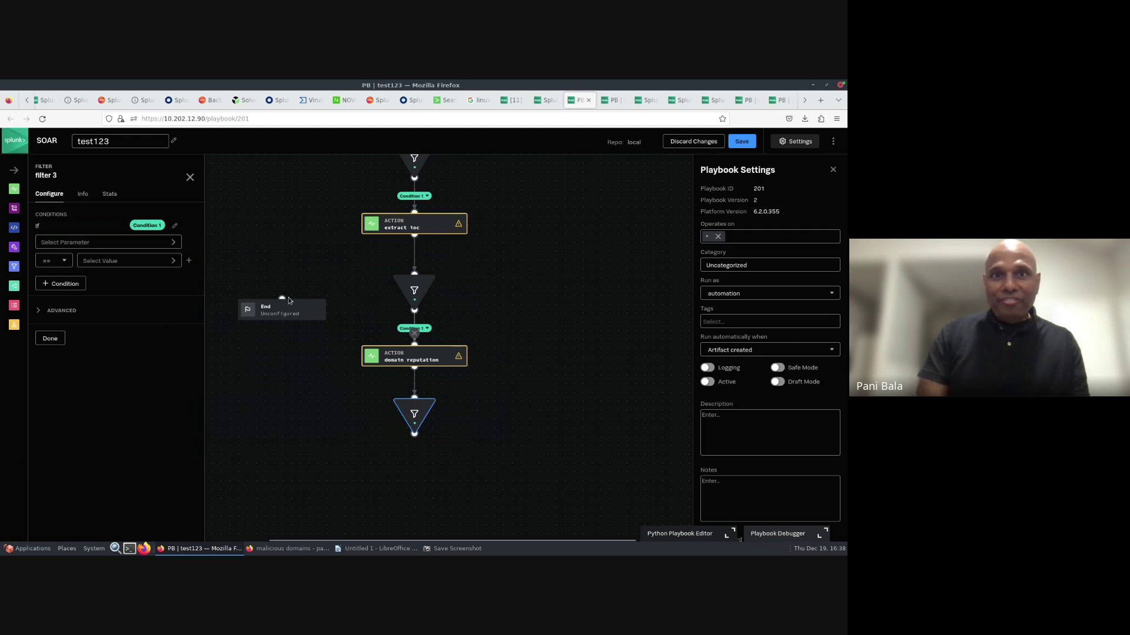
{"action": "left_click", "coordinate": [118, 243]}
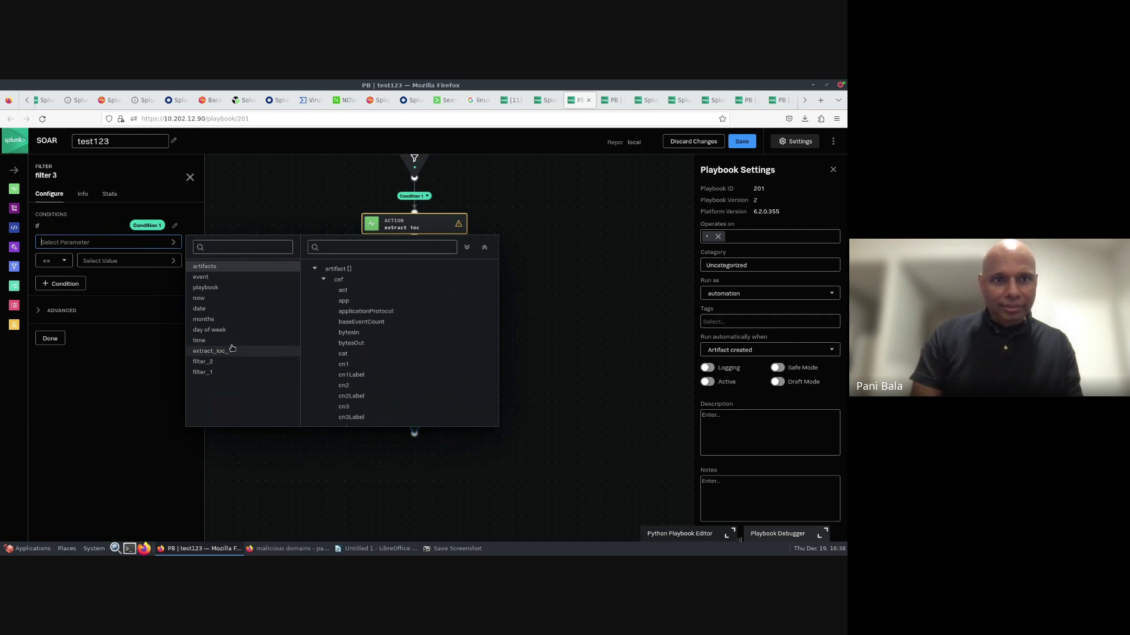
{"action": "left_click", "coordinate": [147, 381]}
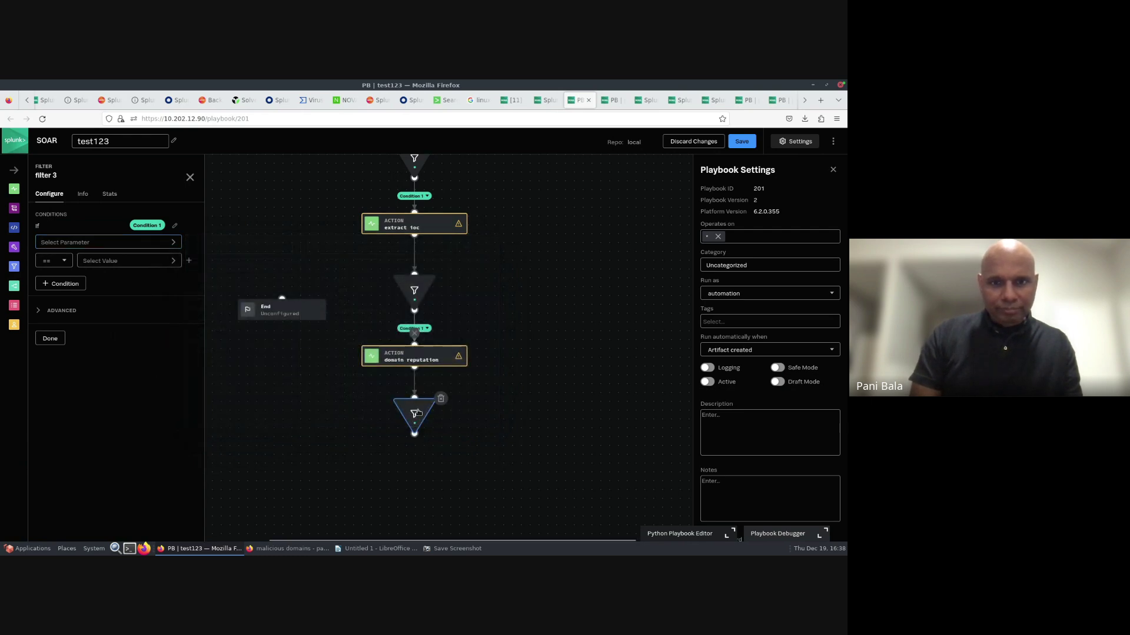
{"action": "left_click", "coordinate": [63, 243]}
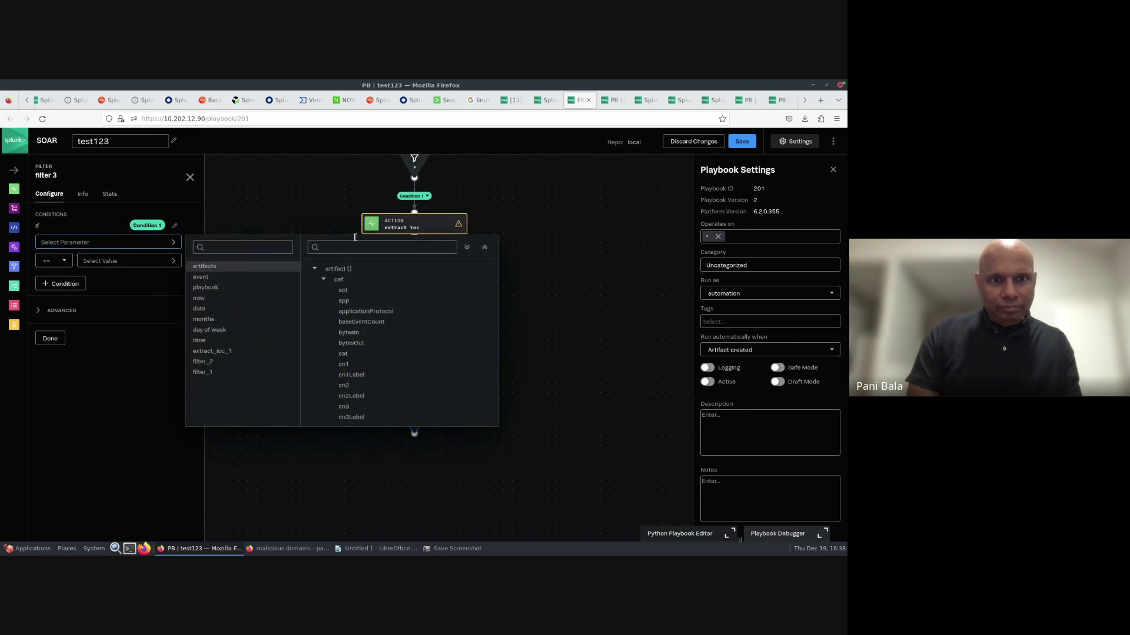
{"action": "left_click", "coordinate": [568, 274]}
{"action": "mouse_move", "coordinate": [438, 399]}
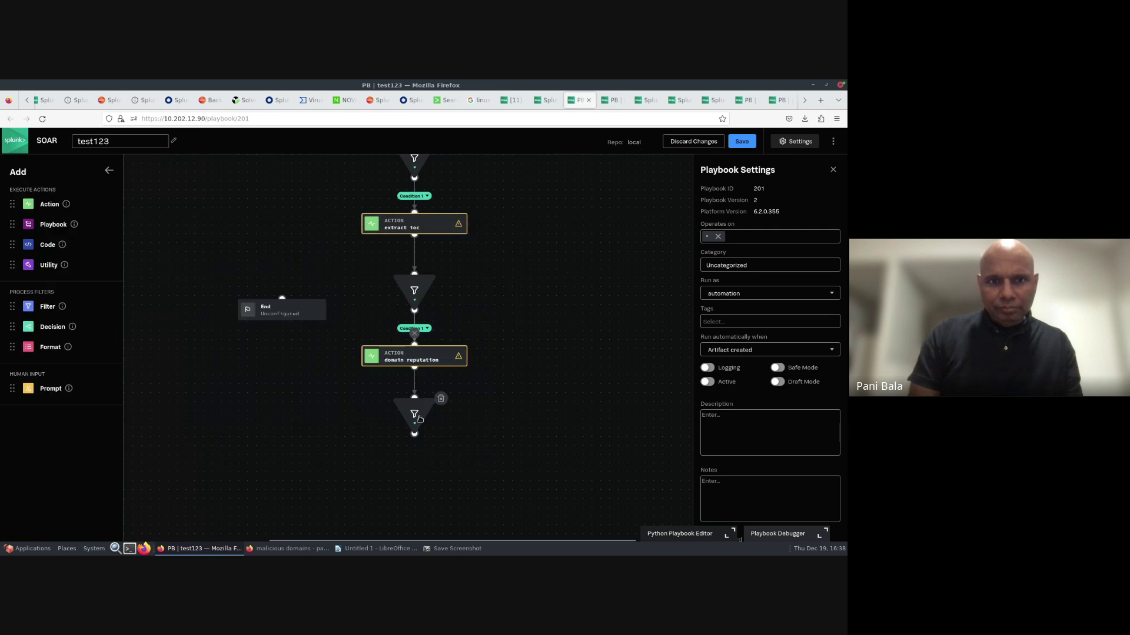
{"action": "left_click", "coordinate": [440, 400]}
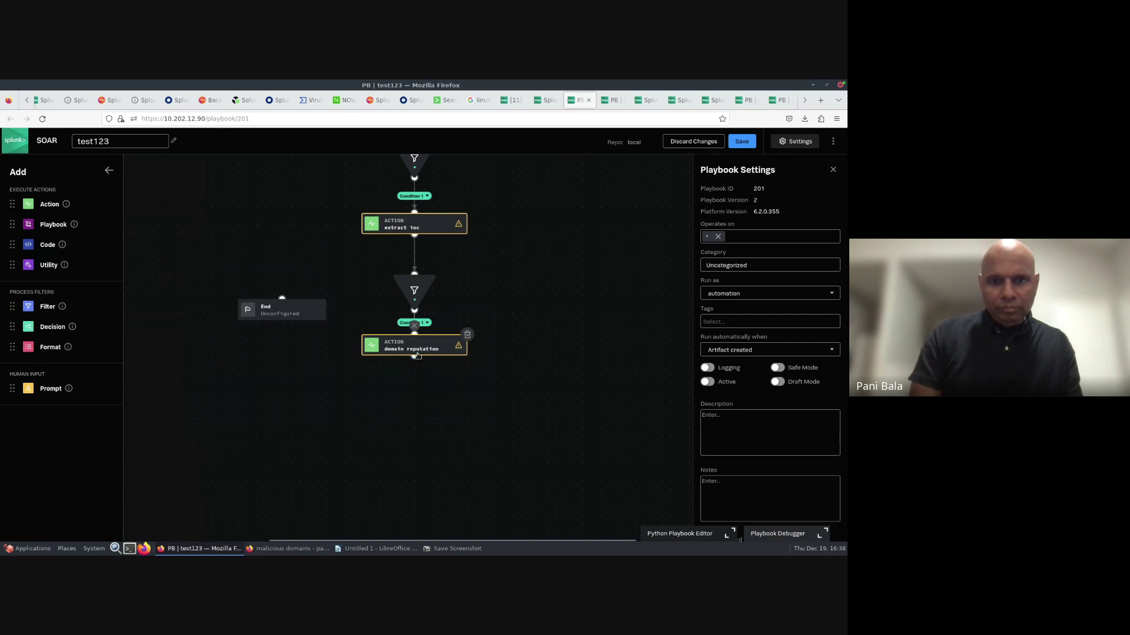
- Add filter 4 after domain reputation on domain_reputation_1's detected_communicating_samples.*.positives
{"action": "left_click", "coordinate": [415, 371]}
{"action": "left_click_drag", "start_coordinate": [416, 378], "coordinate": [418, 408]}
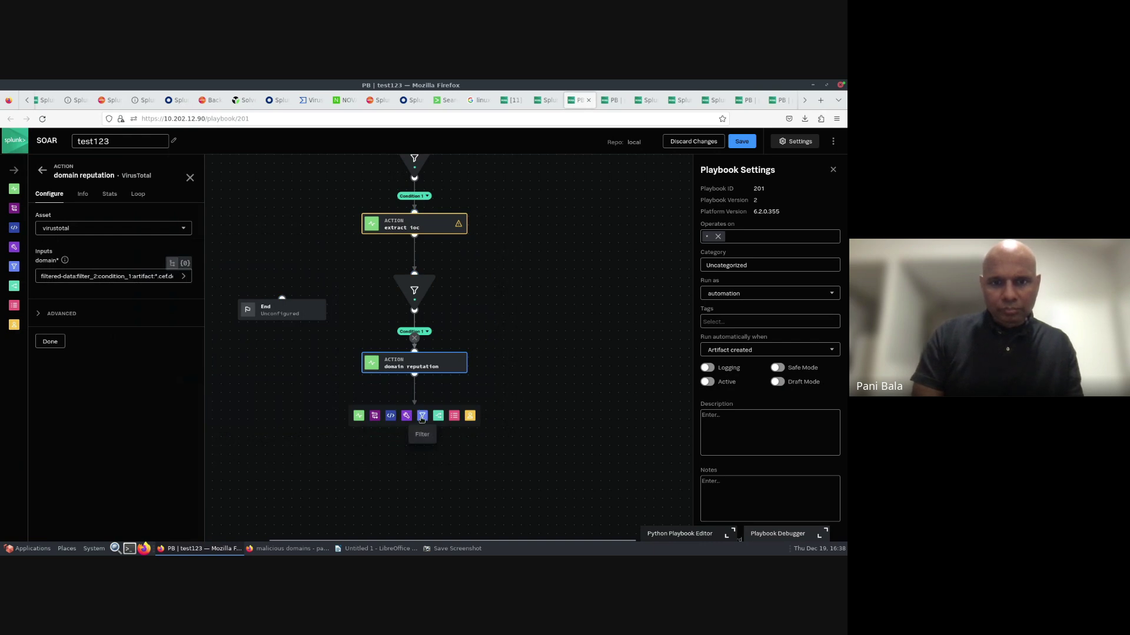
{"action": "left_click", "coordinate": [422, 416]}
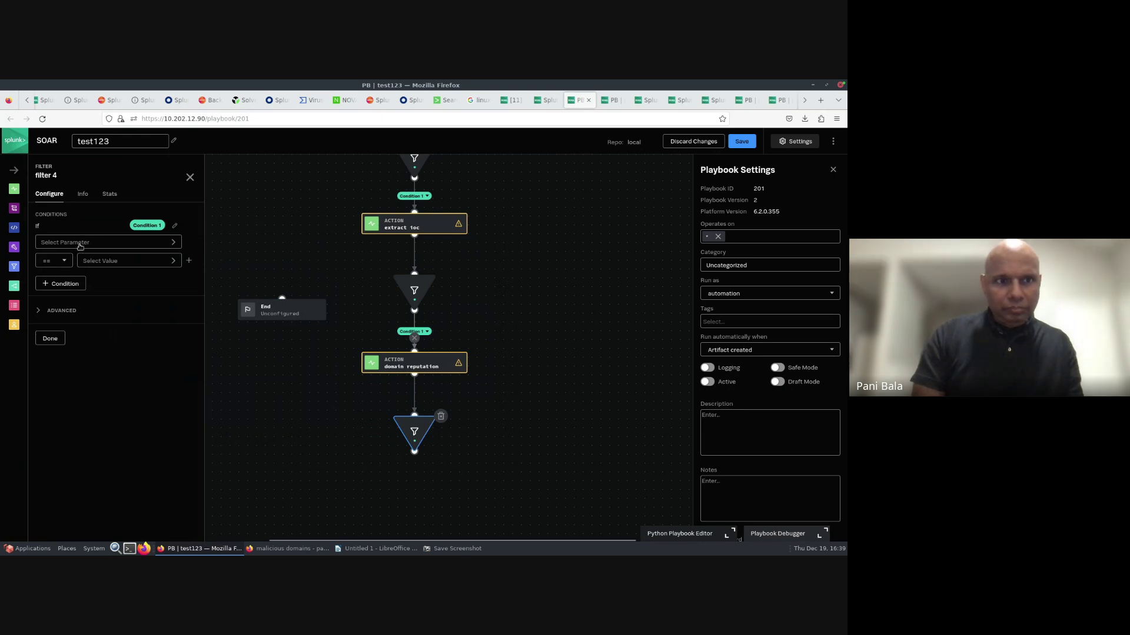
{"action": "left_click", "coordinate": [78, 243]}
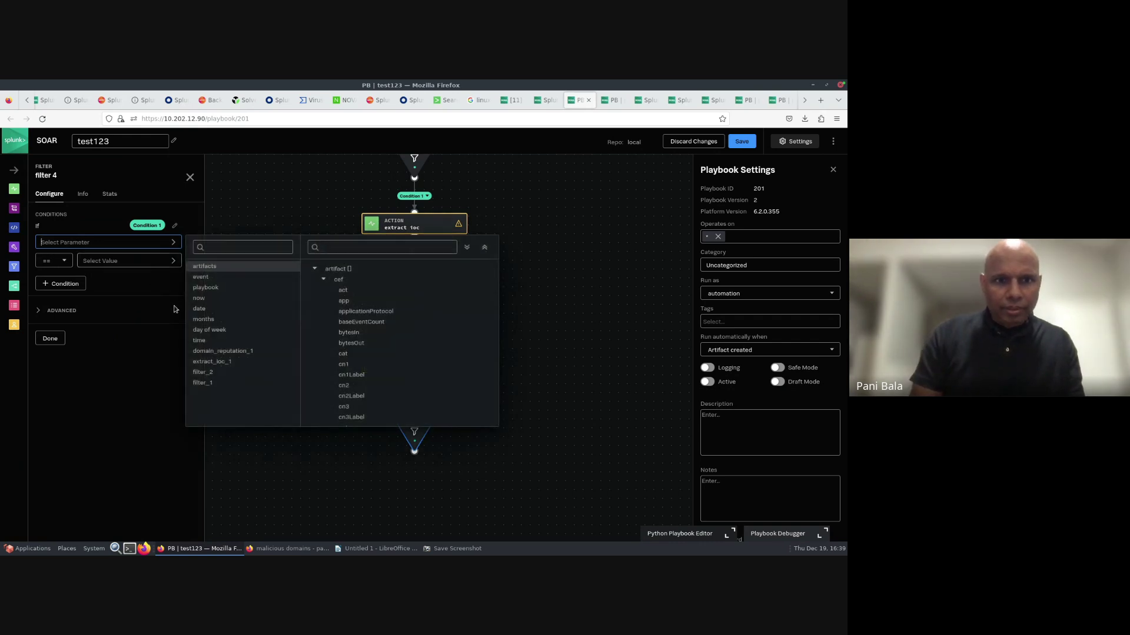
{"action": "left_click", "coordinate": [230, 352]}
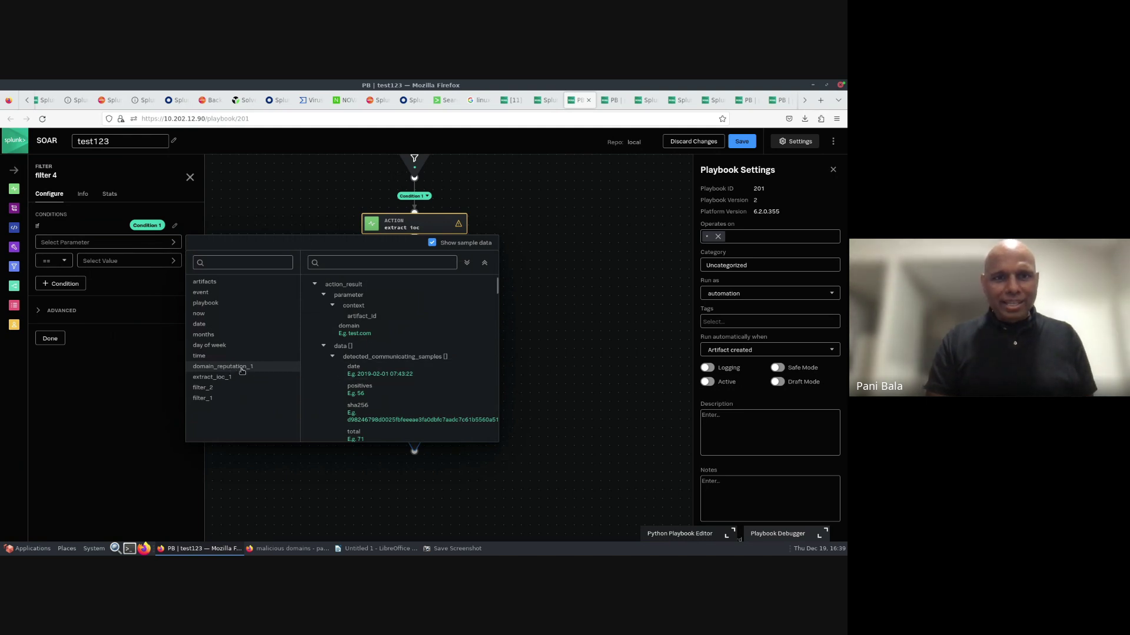
{"action": "left_click", "coordinate": [360, 387]}
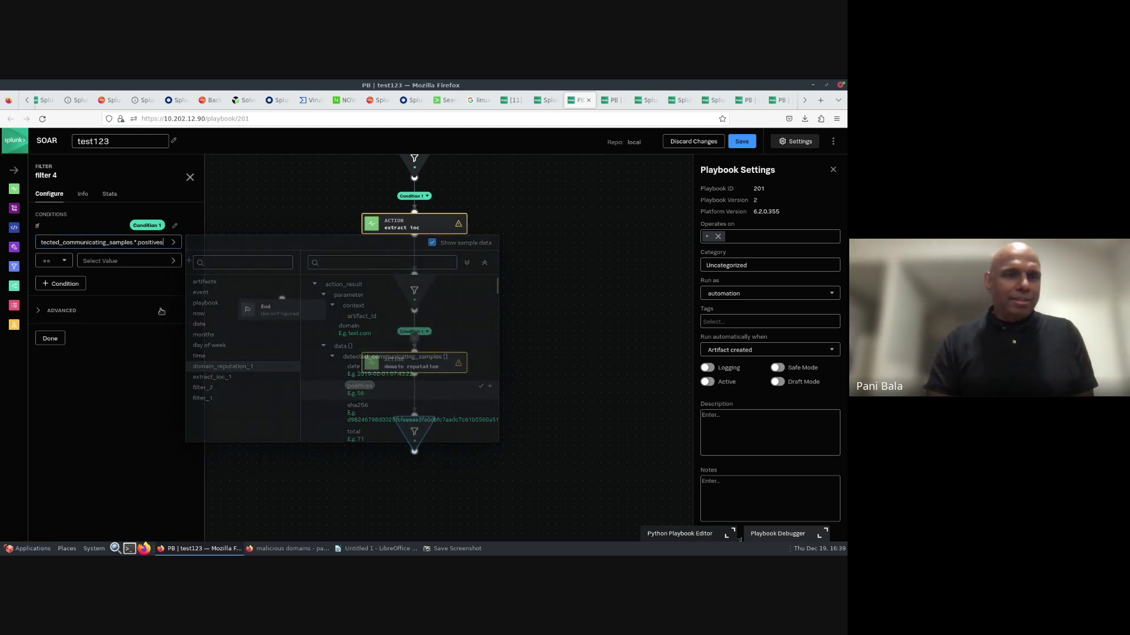
- Set filter 4's condition to greater than 50 and finish configuring it
{"action": "left_click", "coordinate": [67, 261]}
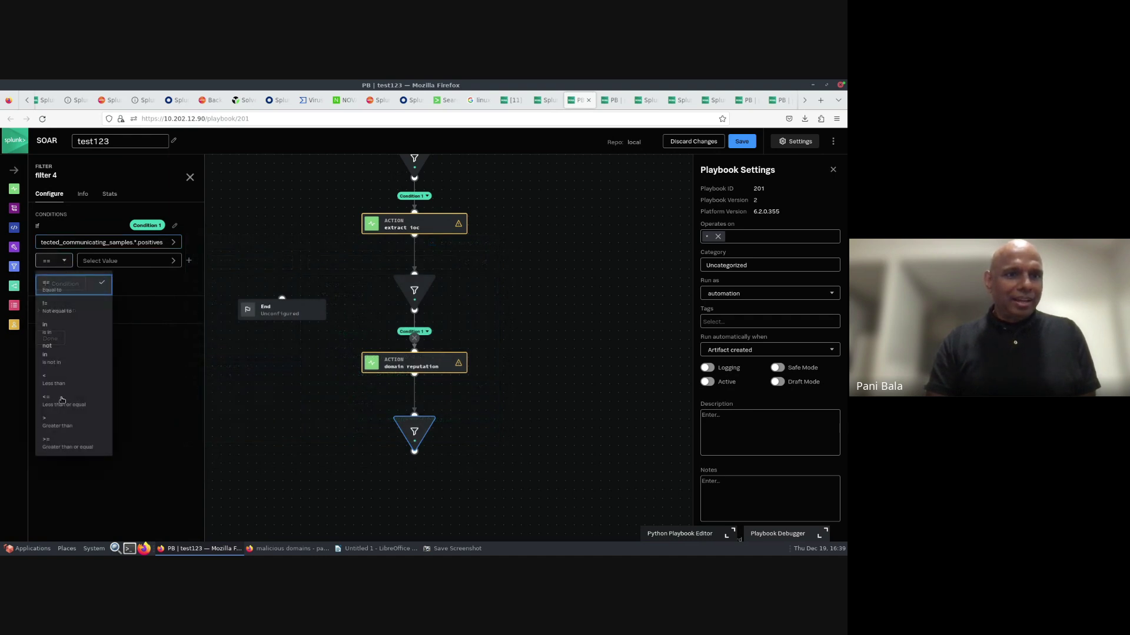
{"action": "left_click", "coordinate": [59, 428]}
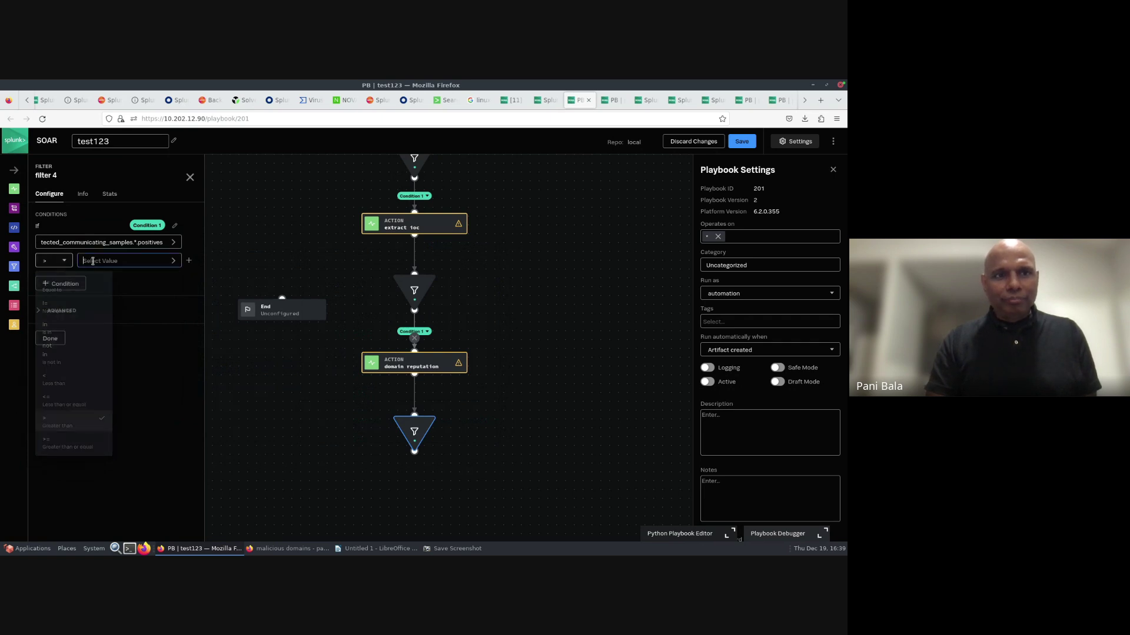
{"action": "left_click", "coordinate": [93, 261]}
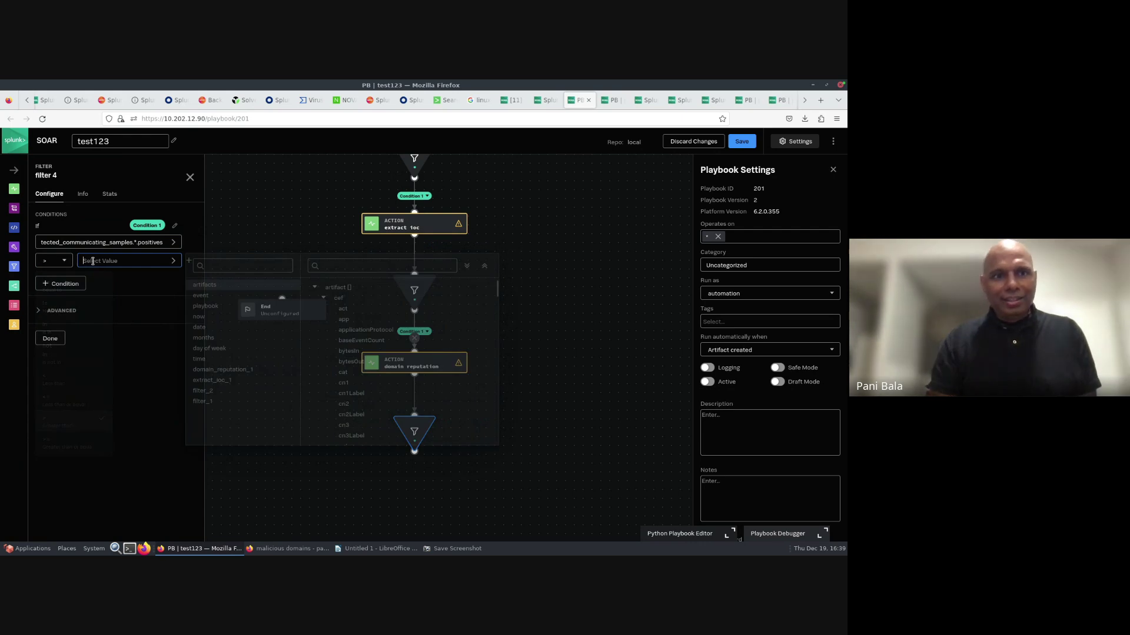
{"action": "type", "text": "50"}
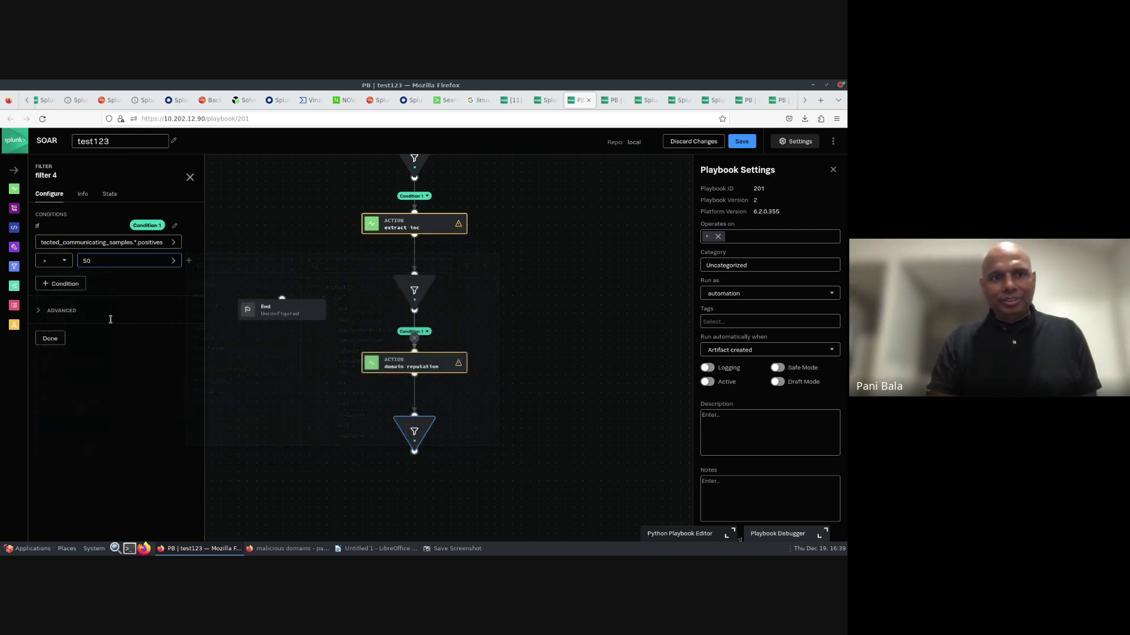
{"action": "left_click", "coordinate": [50, 339]}
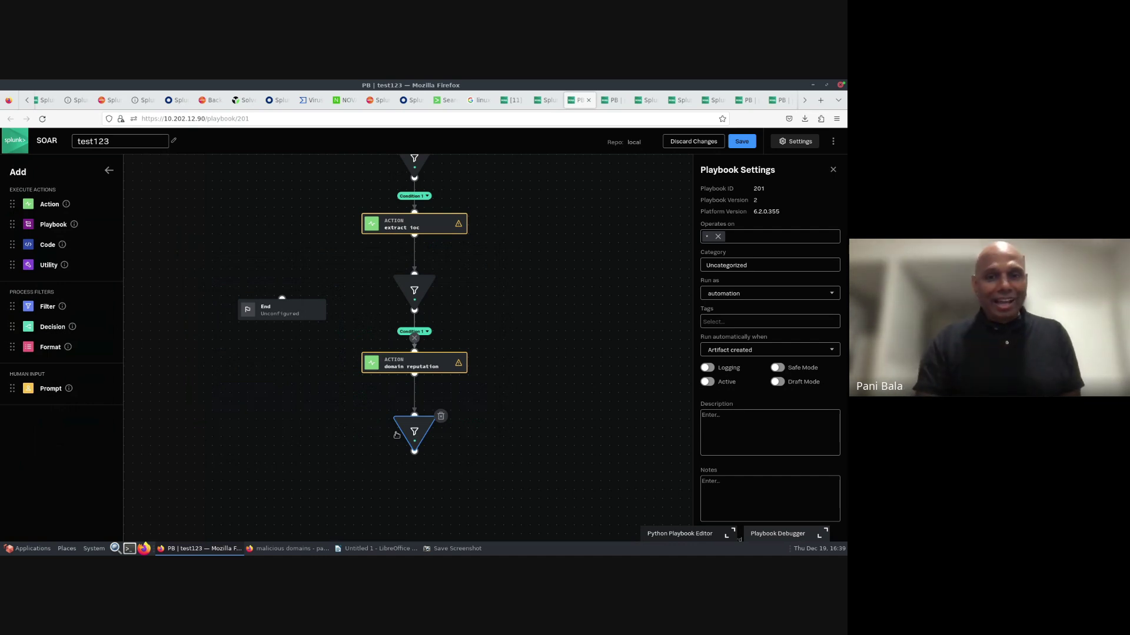
- Add format 1 after the positives filter, begin its inputlookup template, and save the playbook
{"action": "left_click", "coordinate": [415, 472]}
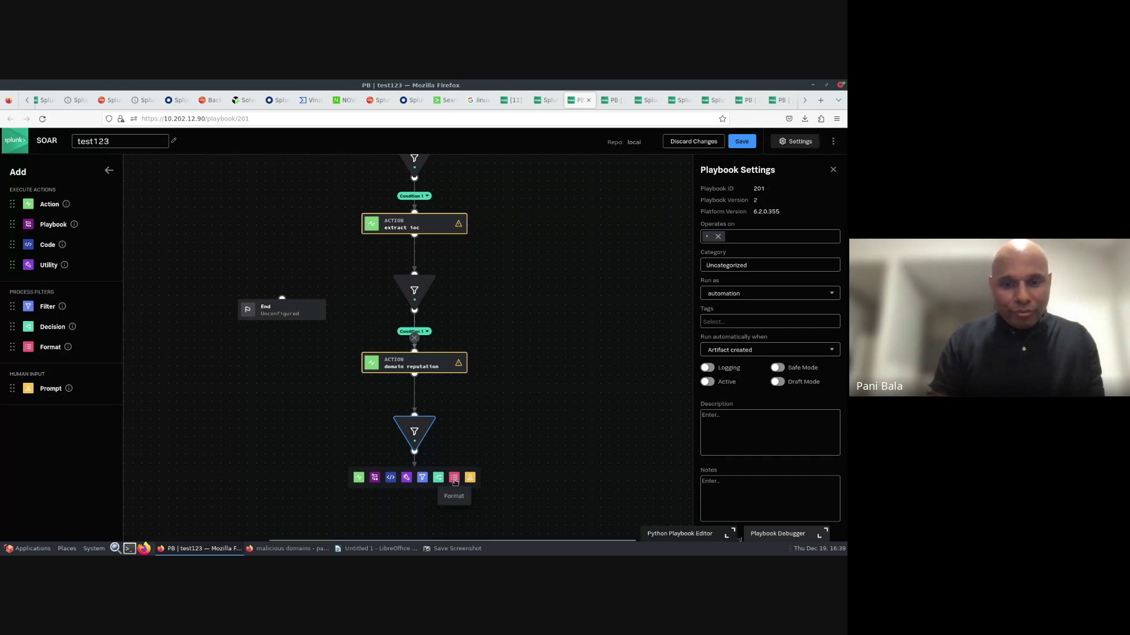
{"action": "left_click", "coordinate": [456, 483]}
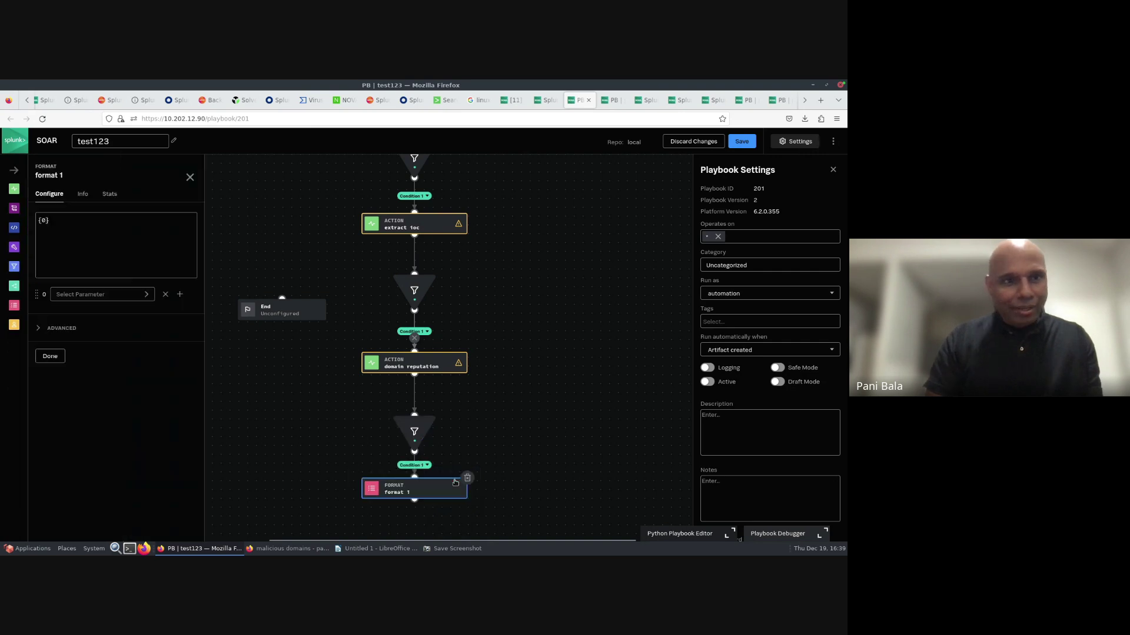
{"action": "left_click", "coordinate": [39, 222]}
{"action": "key", "text": "Return"}
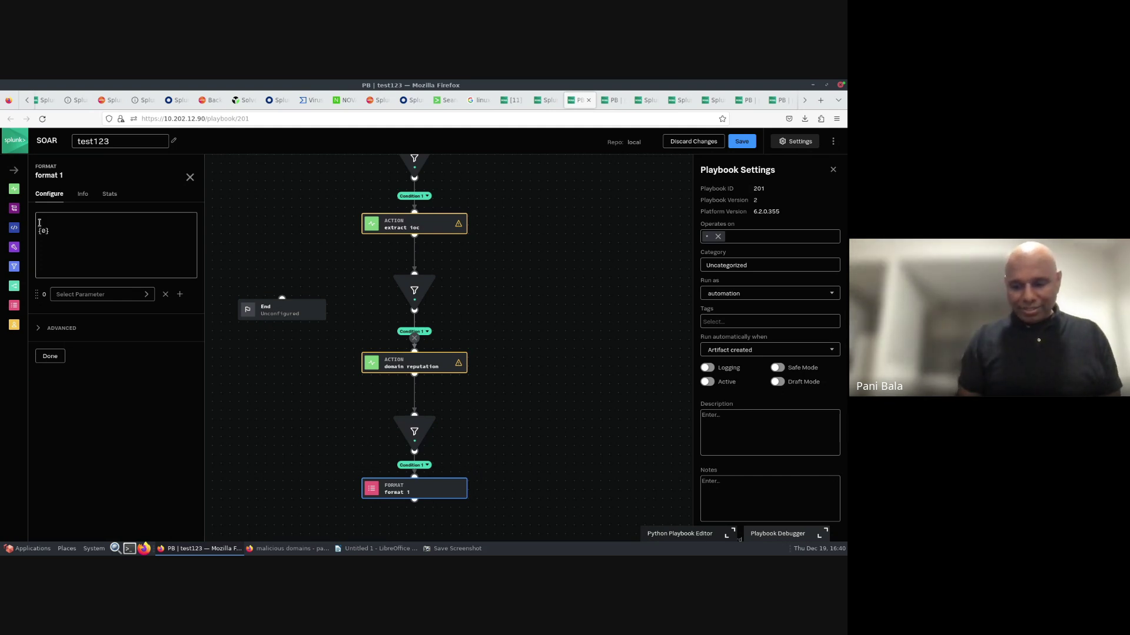
{"action": "key", "text": "BackSpace"}
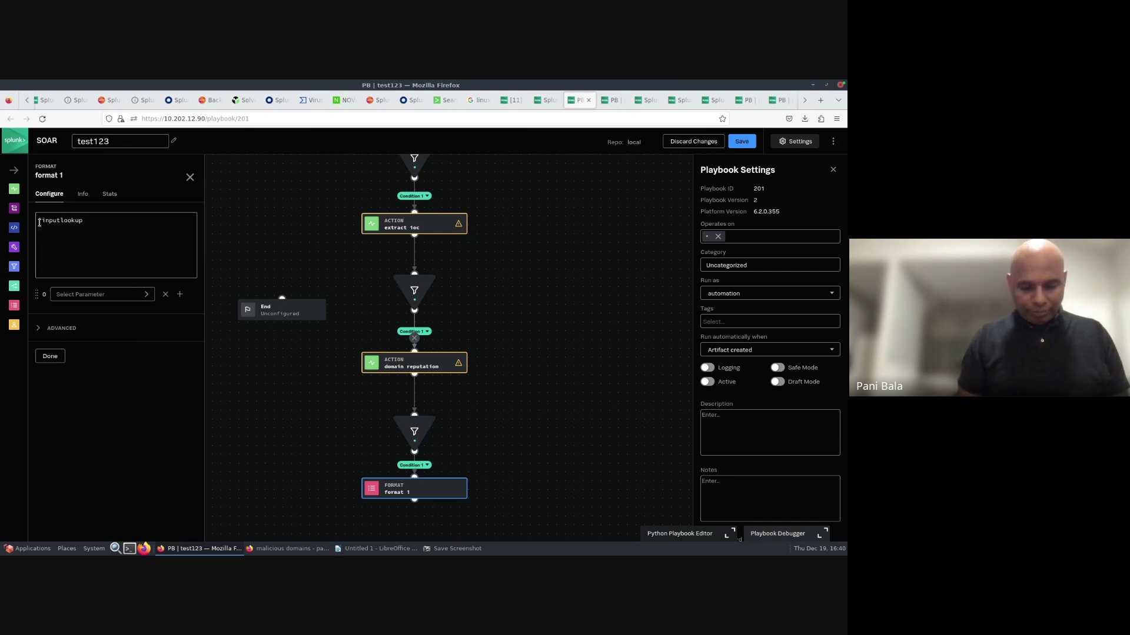
{"action": "type", "text": "mali"}
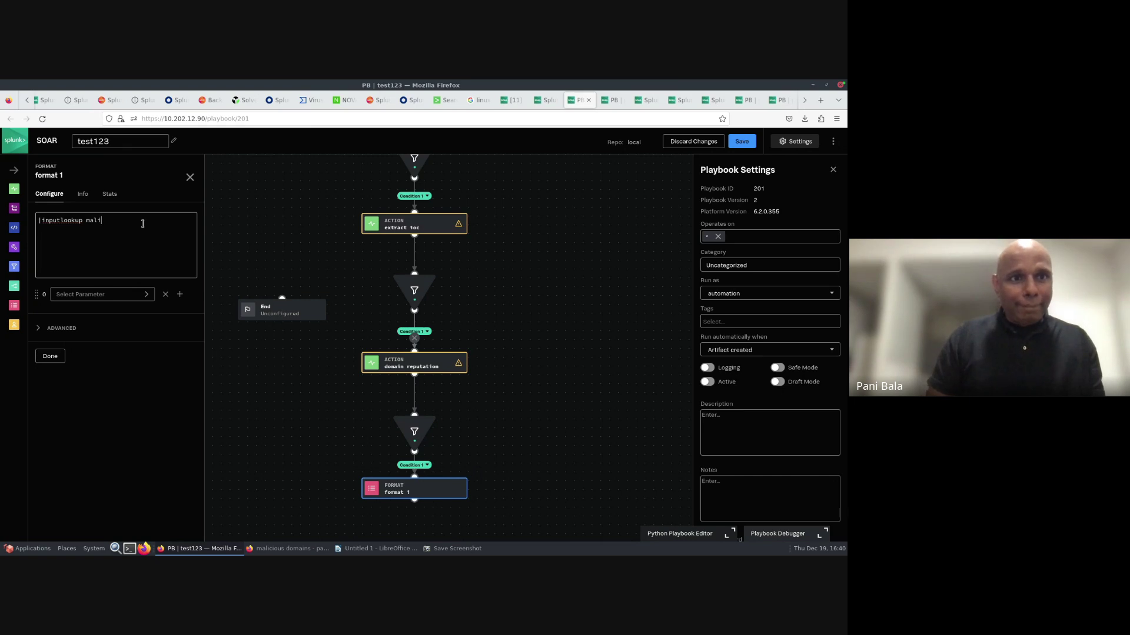
{"action": "left_click", "coordinate": [742, 143]}
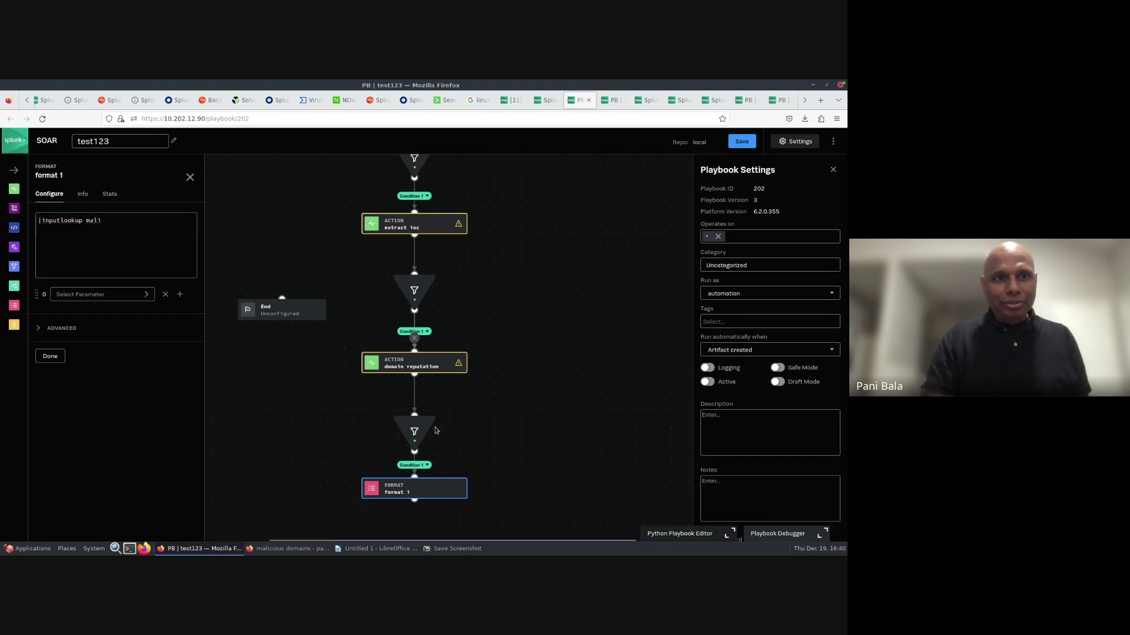
- Complete the format 1 template as |inputlookup malicious_domain | search Domain="{0}"
{"action": "left_click", "coordinate": [109, 220]}
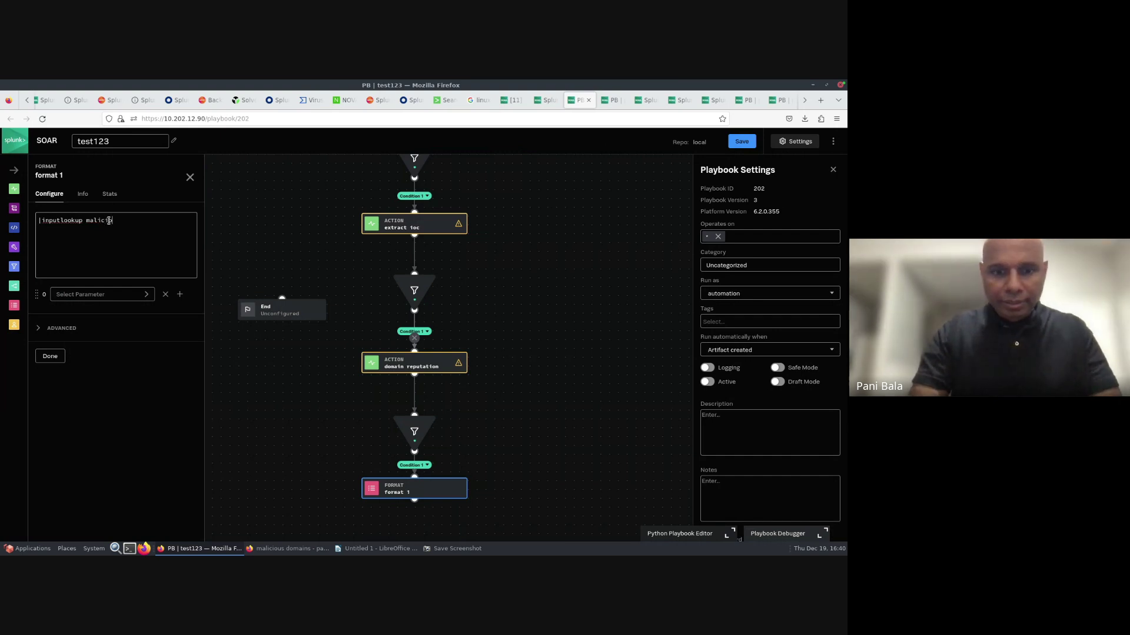
{"action": "type", "text": "cious"}
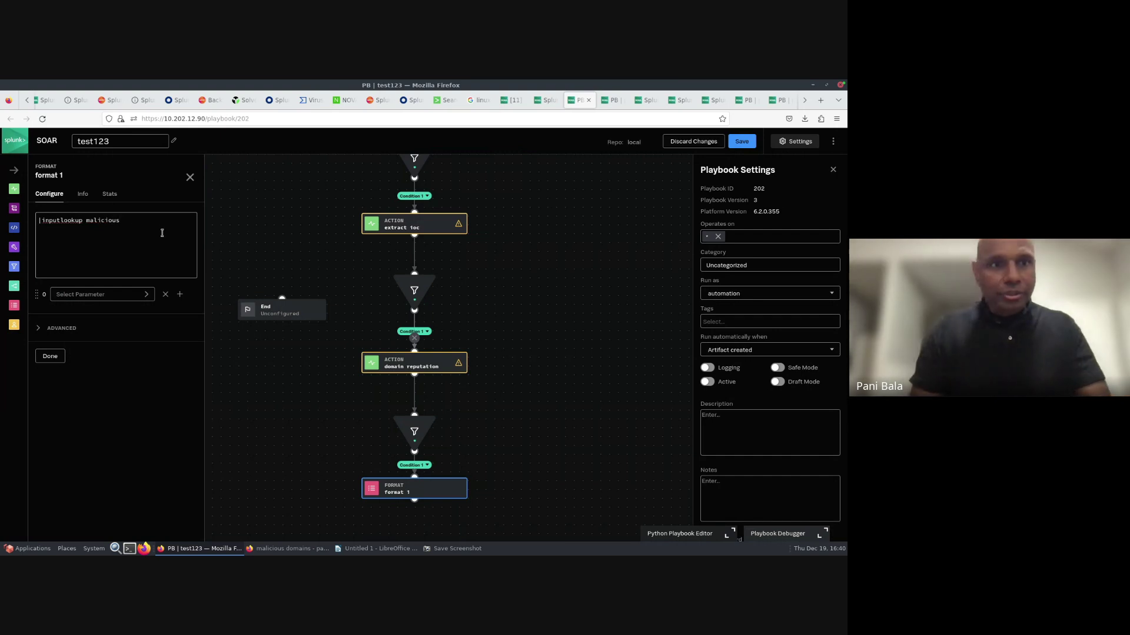
{"action": "type", "text": "_domain | se"}
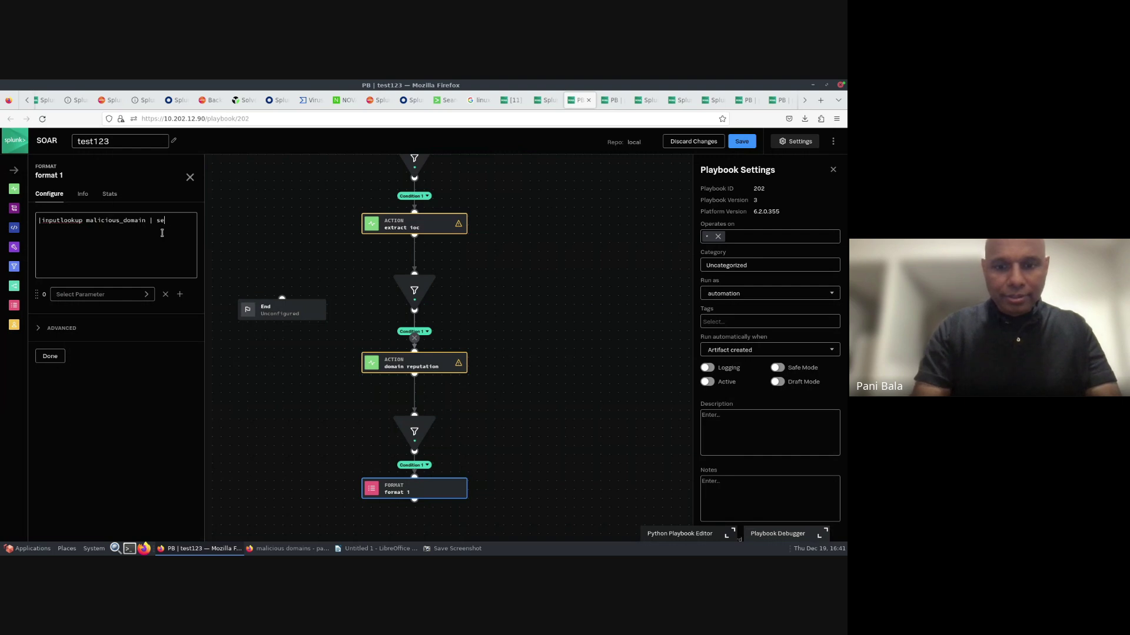
{"action": "type", "text": "arch D"}
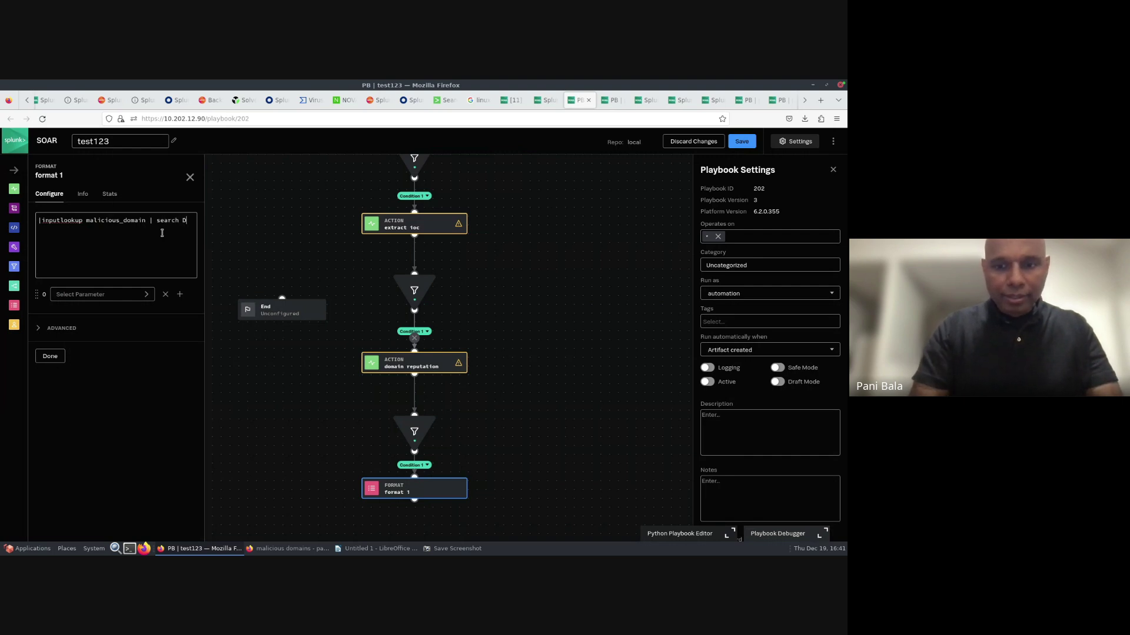
{"action": "type", "text": "omain=\"{"}
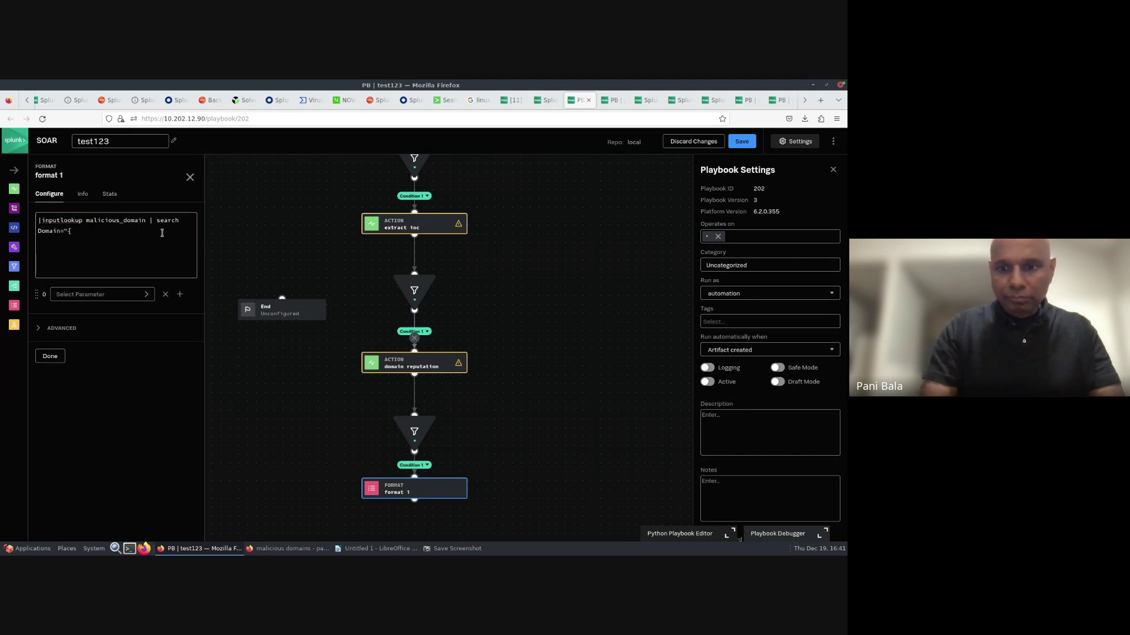
{"action": "type", "text": "}\""}
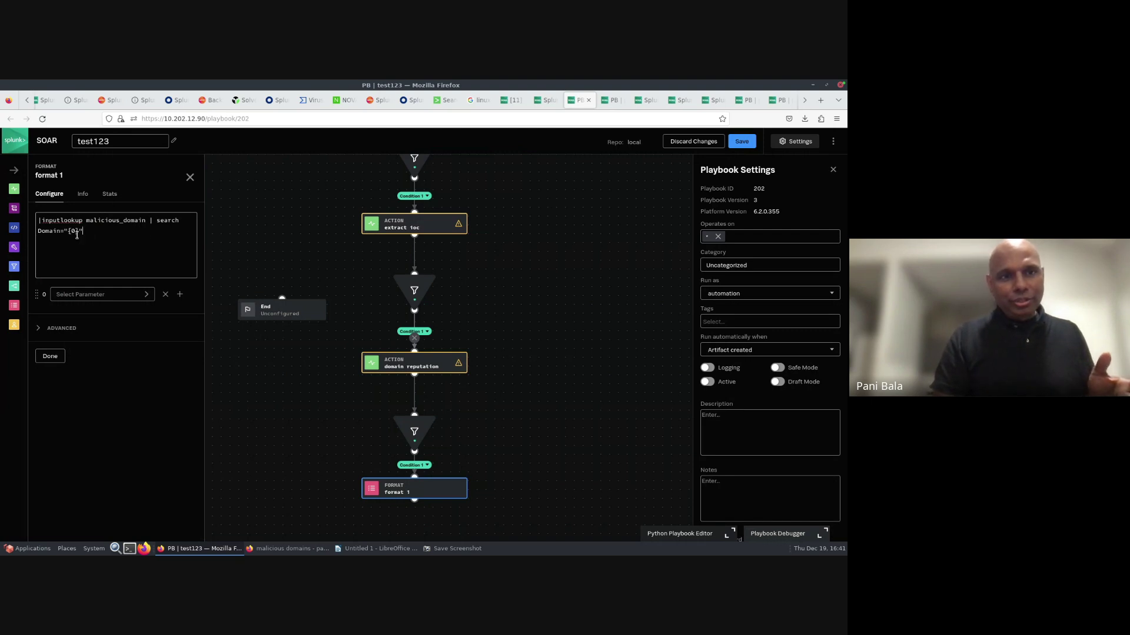
{"action": "left_click", "coordinate": [76, 293]}
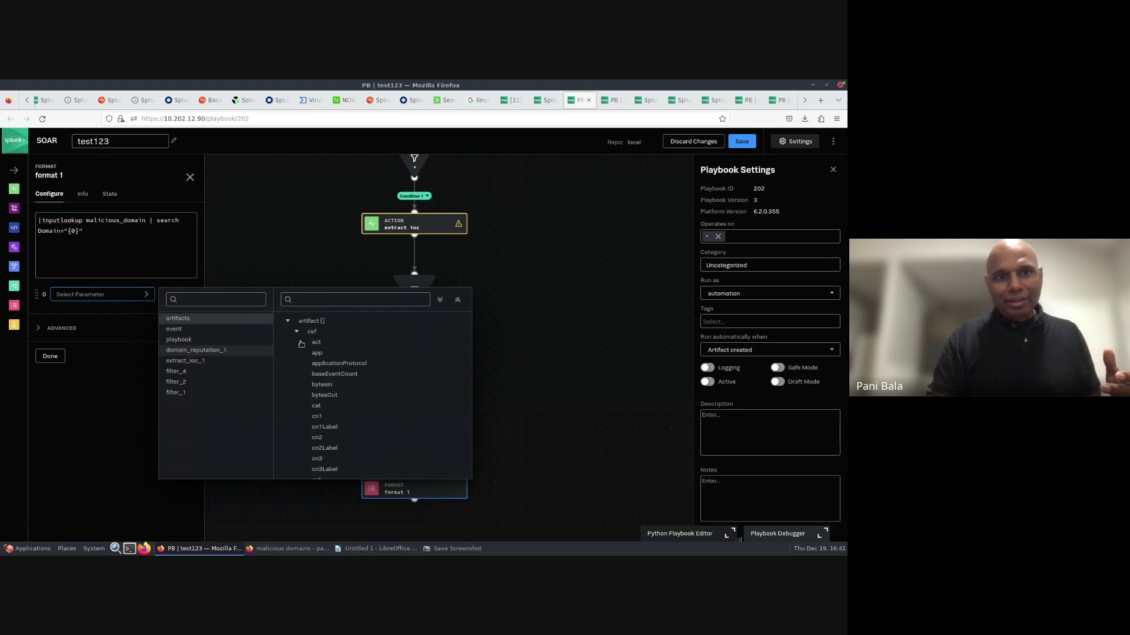
- Fill format 1's {0} with filter_4's domain_reputation_1 action_result.parameter.domain
{"action": "left_click", "coordinate": [524, 340]}
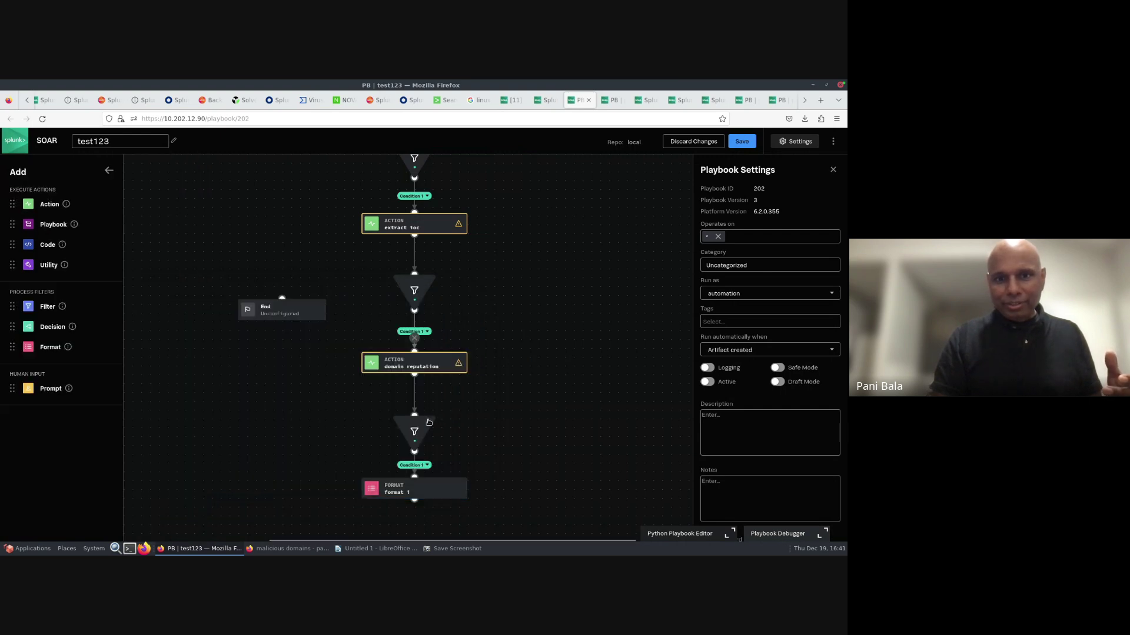
{"action": "left_click", "coordinate": [406, 436]}
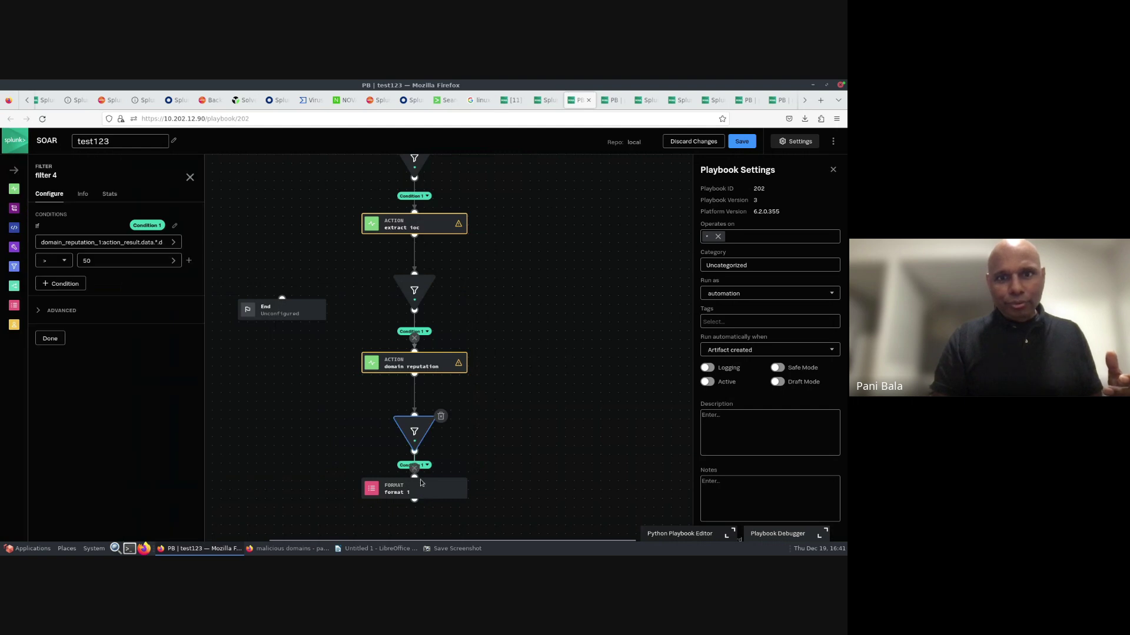
{"action": "left_click", "coordinate": [421, 491]}
{"action": "left_click", "coordinate": [122, 294]}
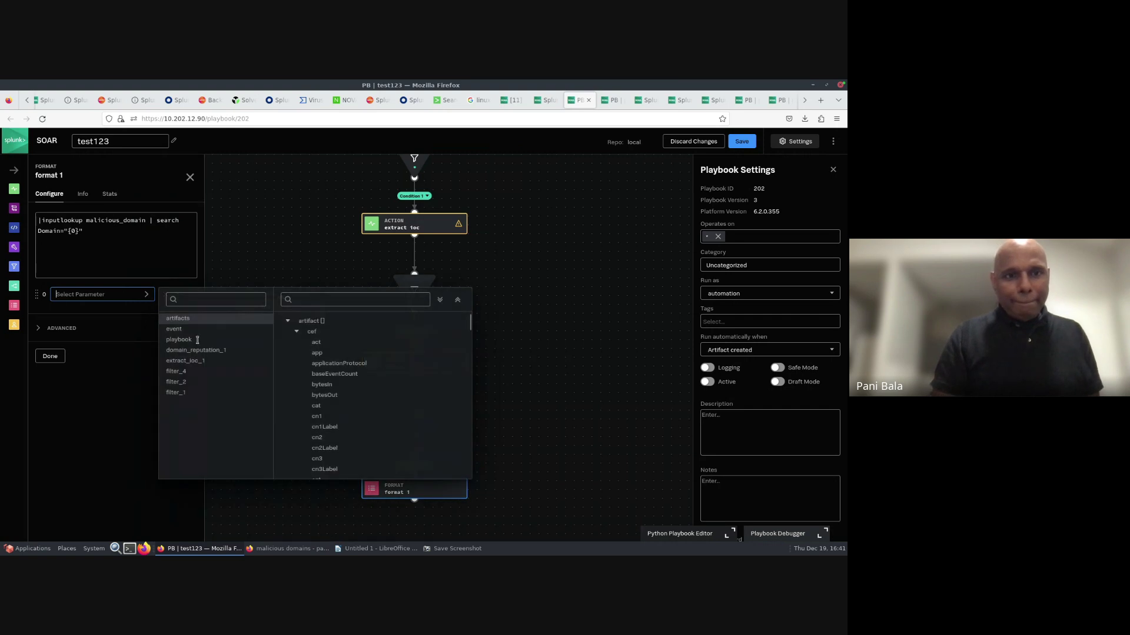
{"action": "left_click", "coordinate": [178, 374]}
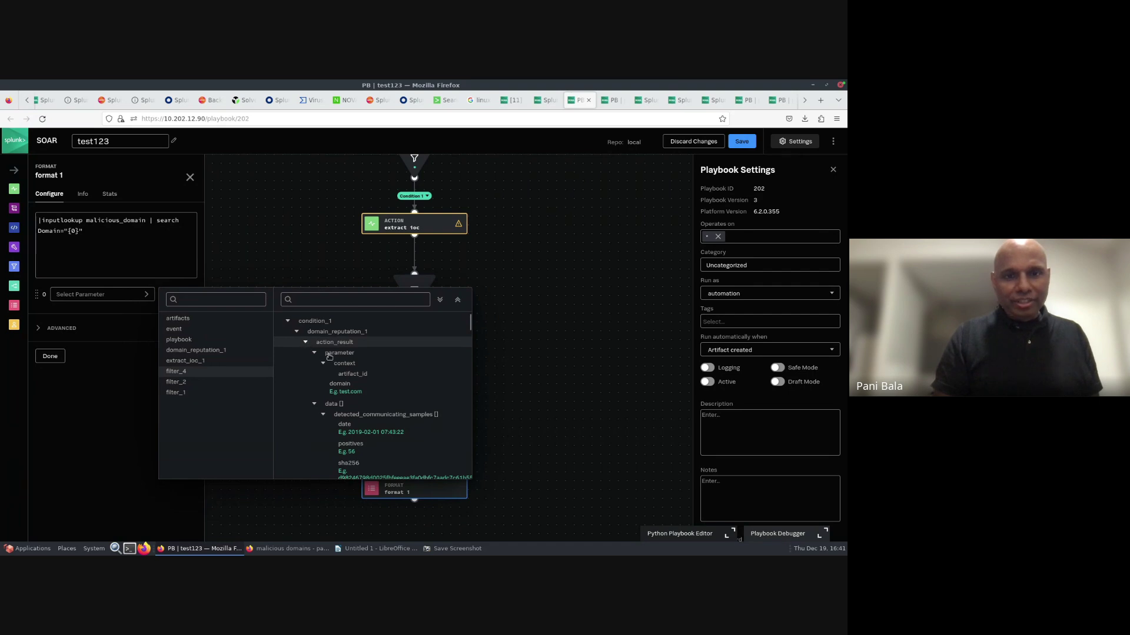
{"action": "left_click", "coordinate": [343, 386]}
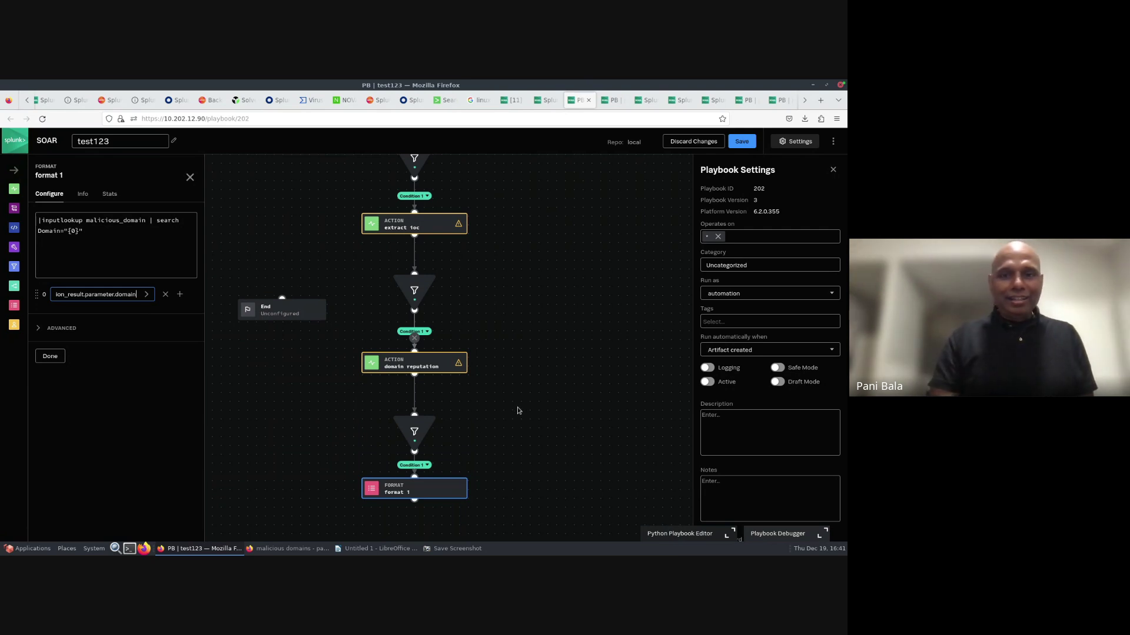
{"action": "left_click_drag", "start_coordinate": [514, 385], "coordinate": [511, 323]}
{"action": "left_click", "coordinate": [510, 324]}
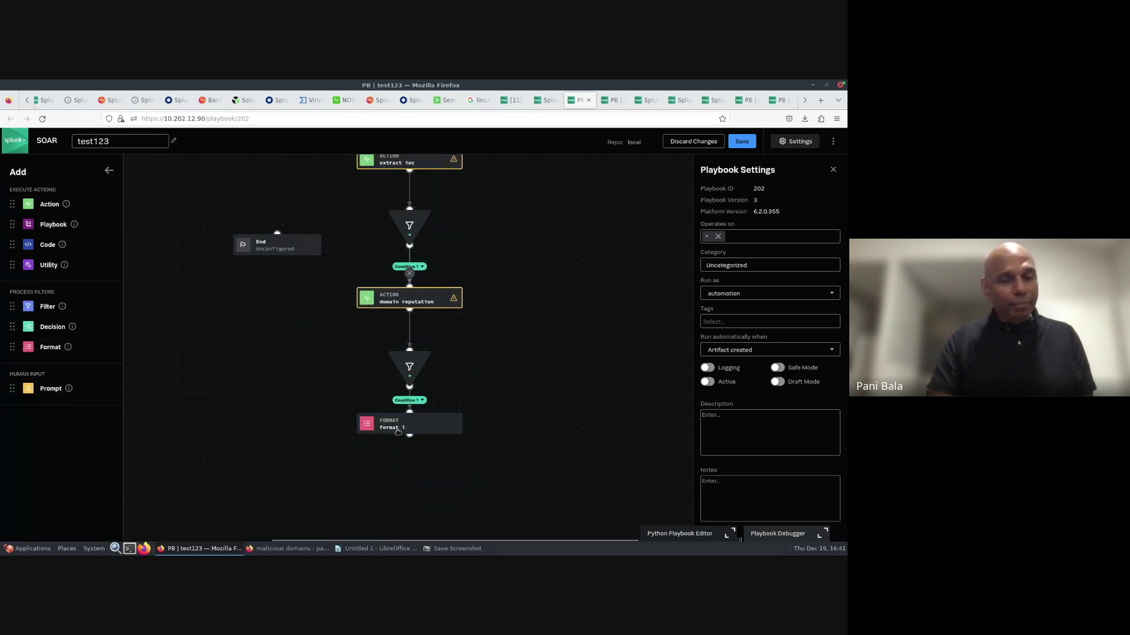
{"action": "left_click", "coordinate": [398, 429]}
- Add a Splunk run query action after format 1 and clear its default command
{"action": "left_click_drag", "start_coordinate": [410, 439], "coordinate": [411, 458]}
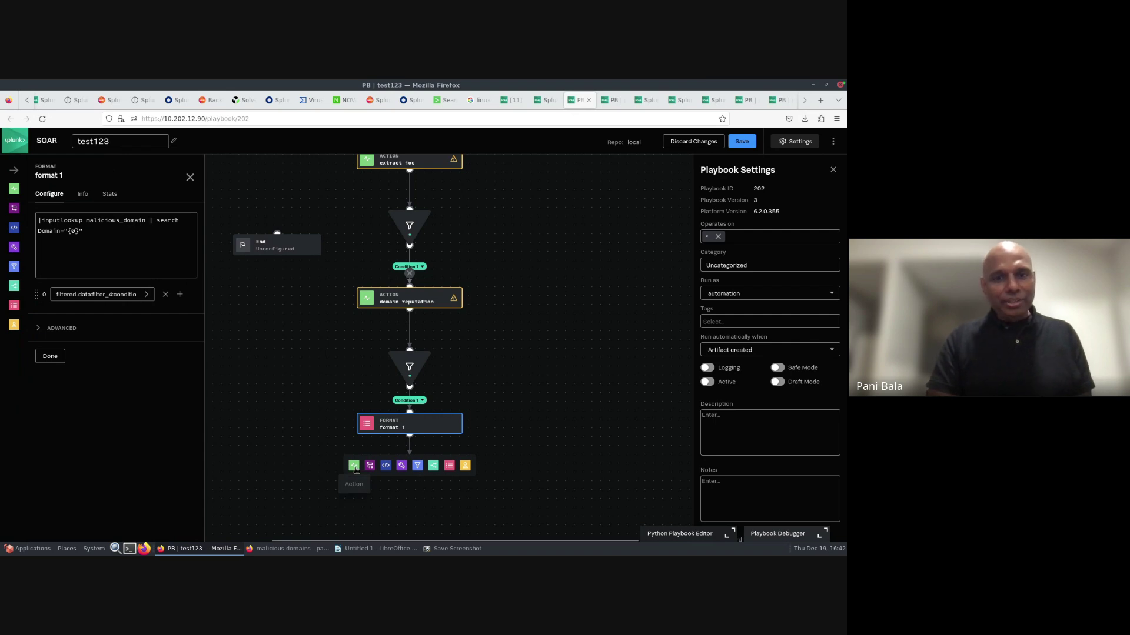
{"action": "left_click", "coordinate": [354, 466]}
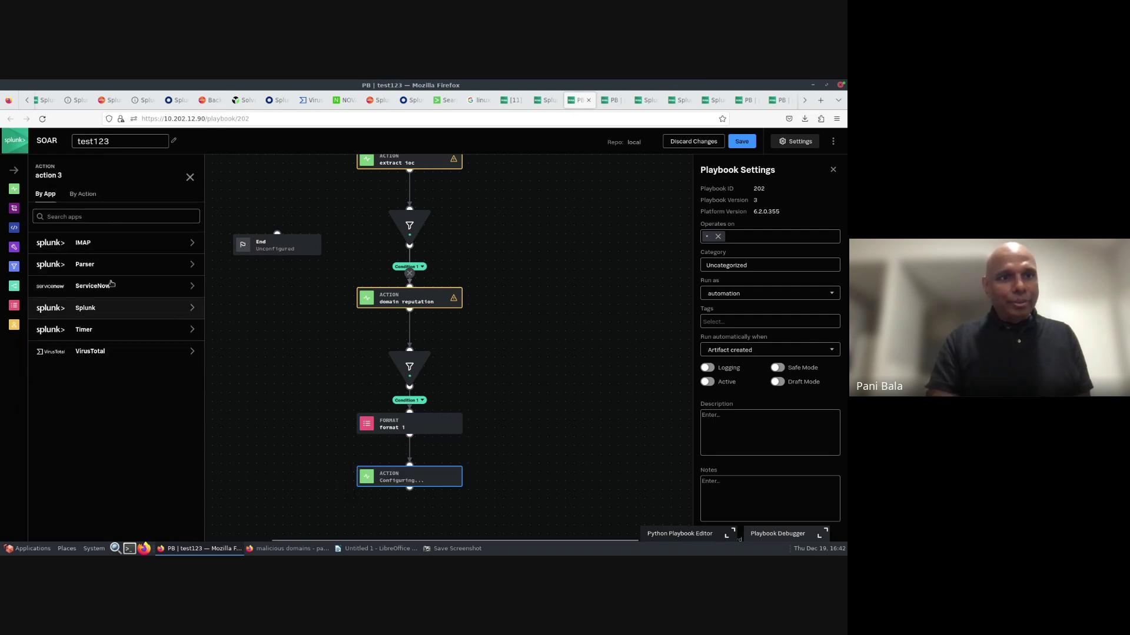
{"action": "left_click", "coordinate": [90, 309]}
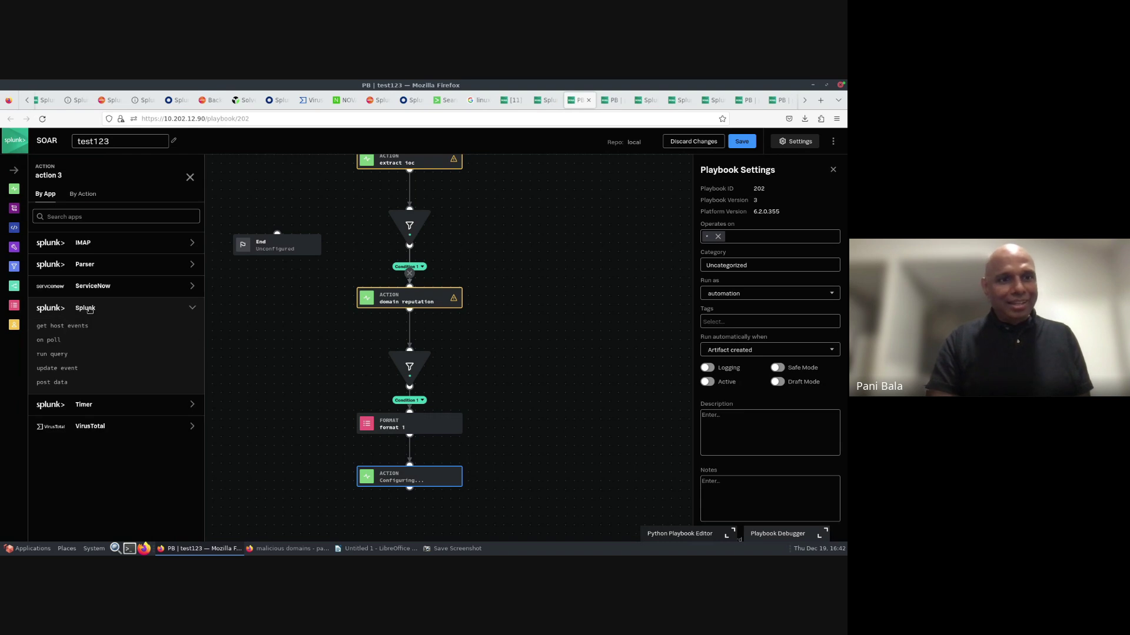
{"action": "left_click", "coordinate": [54, 355]}
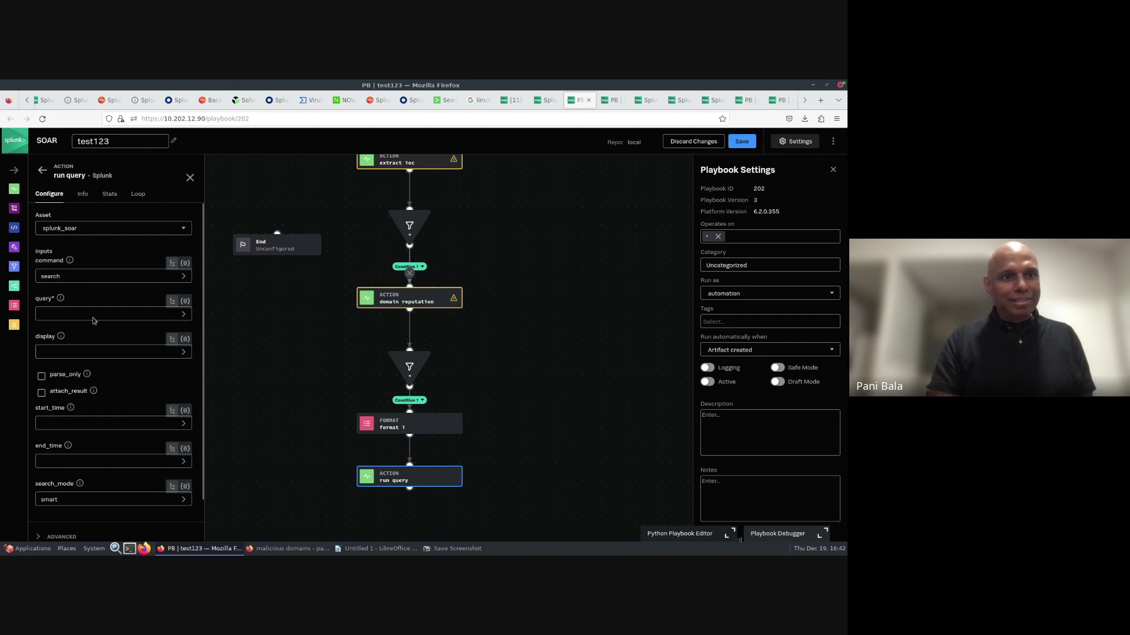
{"action": "left_click", "coordinate": [63, 275]}
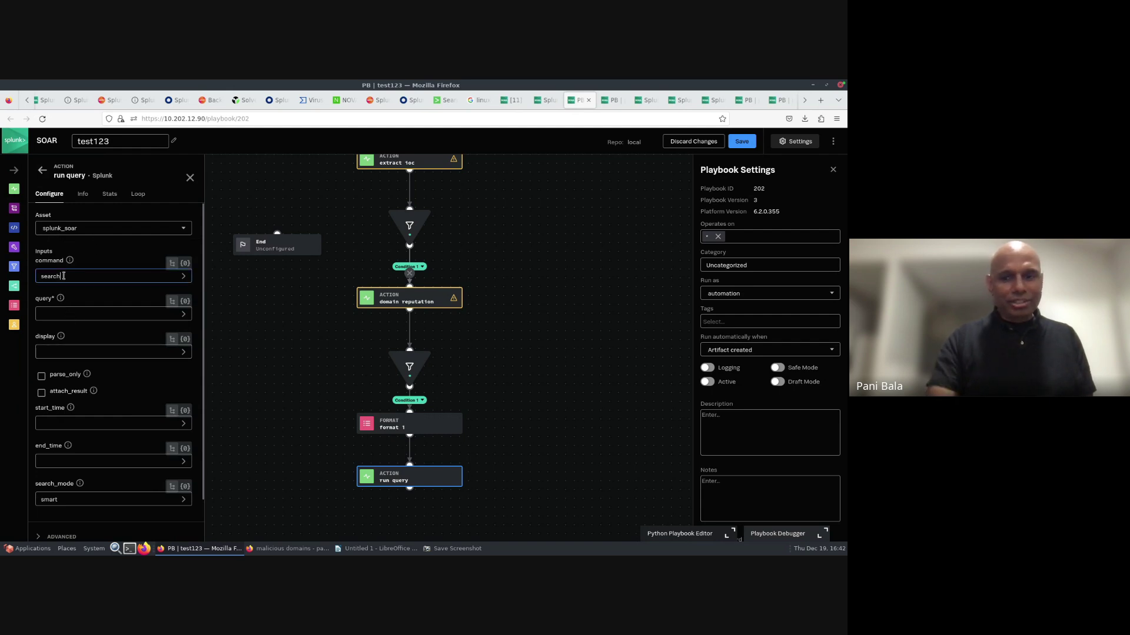
{"action": "key", "text": "BackSpace"}
{"action": "key", "text": "BackSpace"}
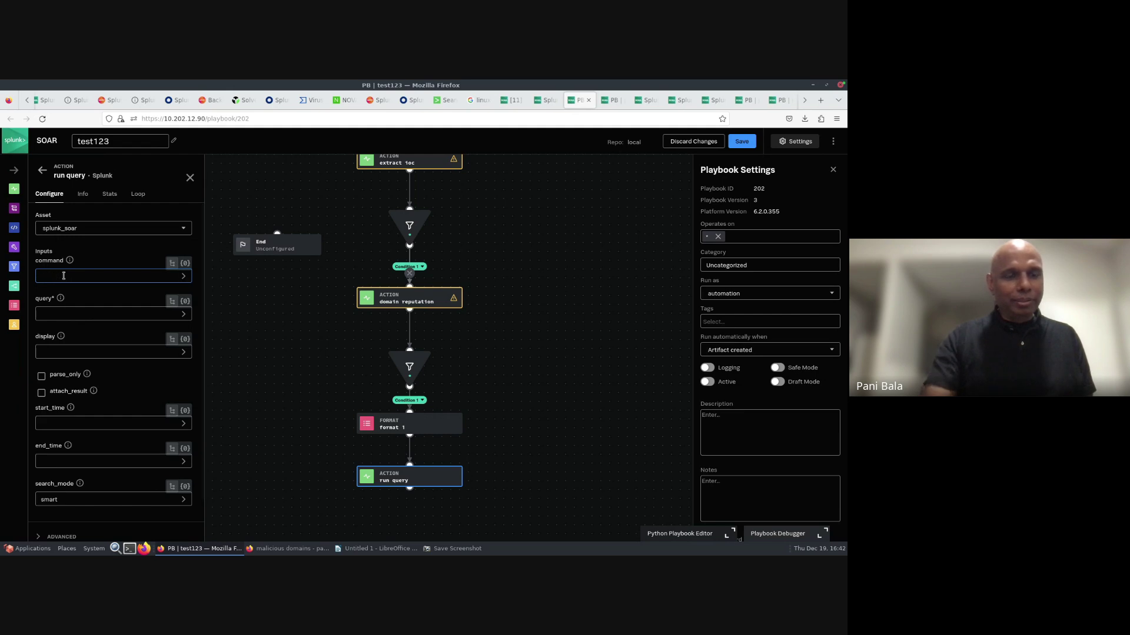
- Set the run query's query to format_1's formatted_data and save the playbook
{"action": "left_click", "coordinate": [65, 314]}
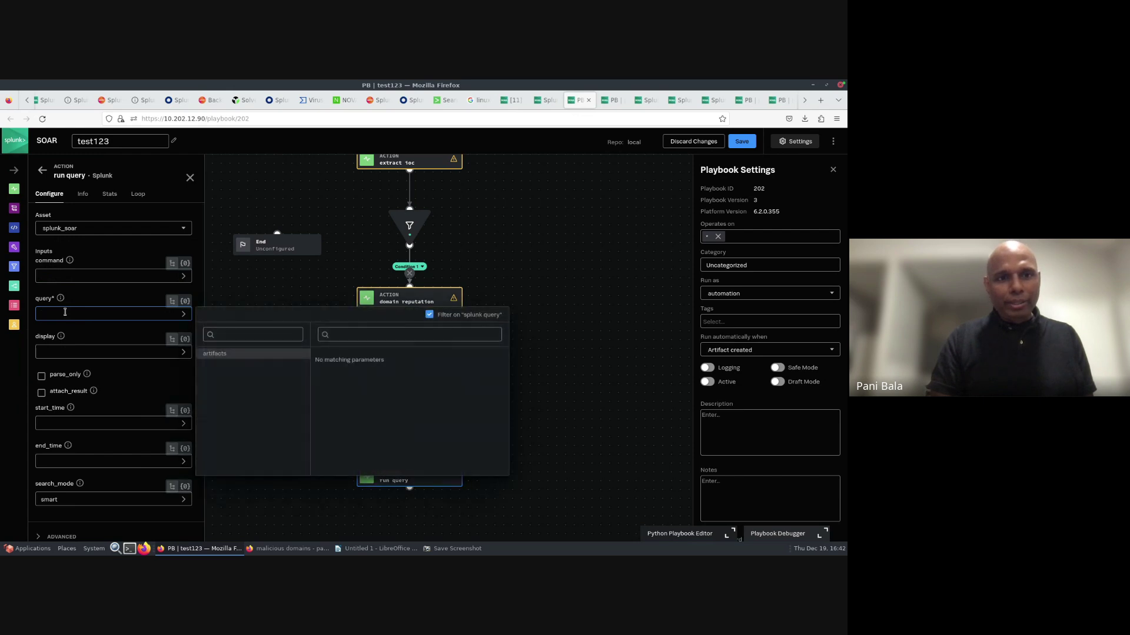
{"action": "left_click", "coordinate": [57, 312]}
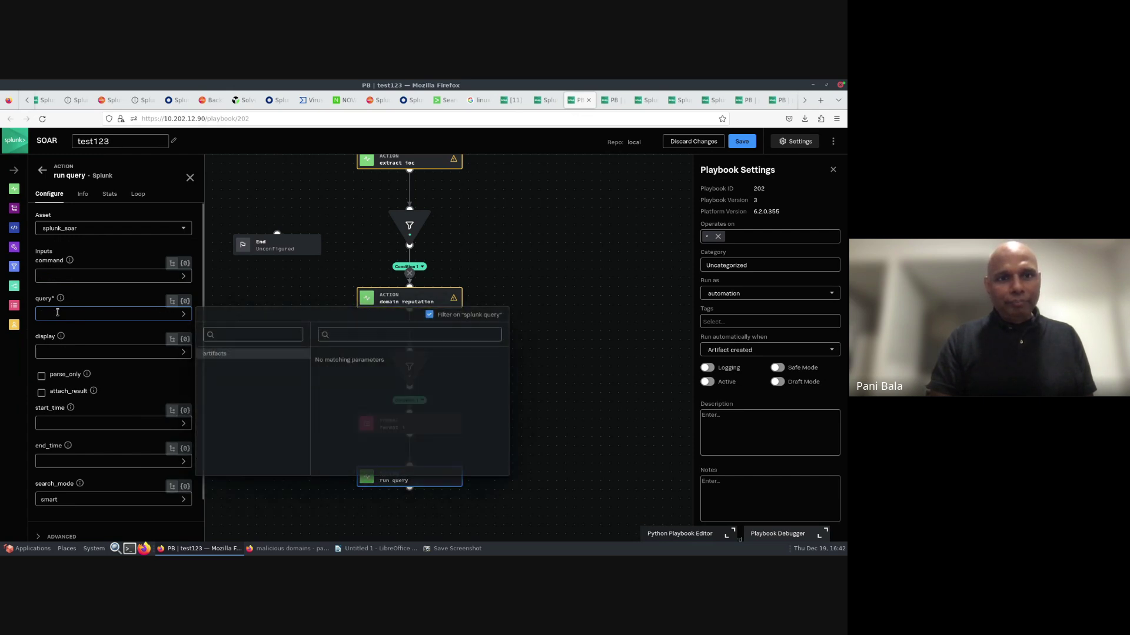
{"action": "left_click", "coordinate": [430, 316]}
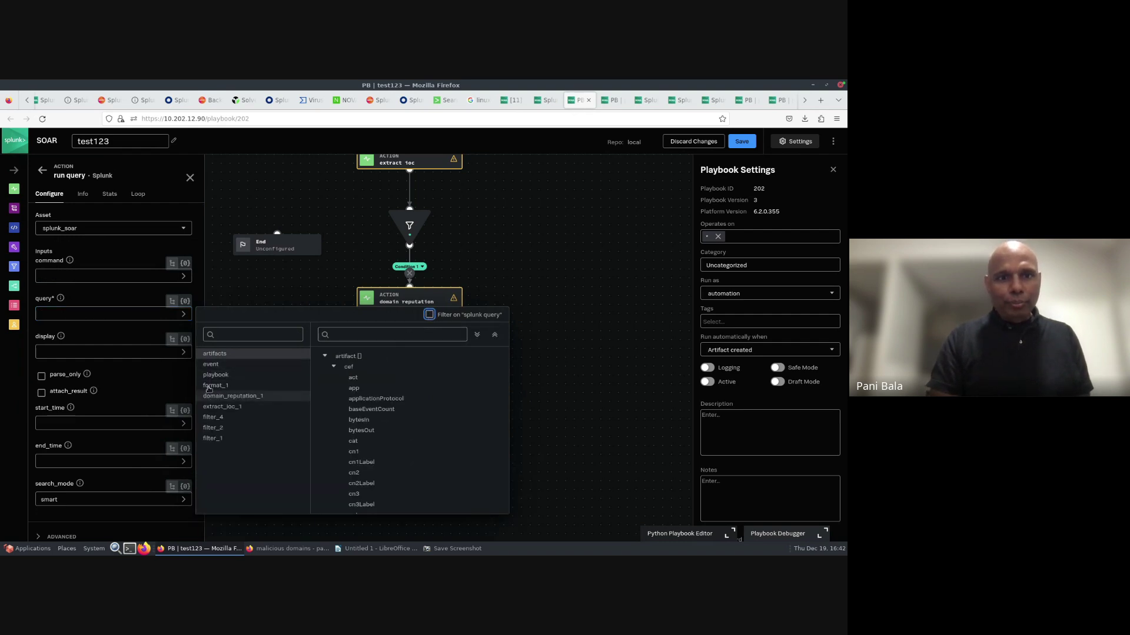
{"action": "left_click", "coordinate": [208, 387]}
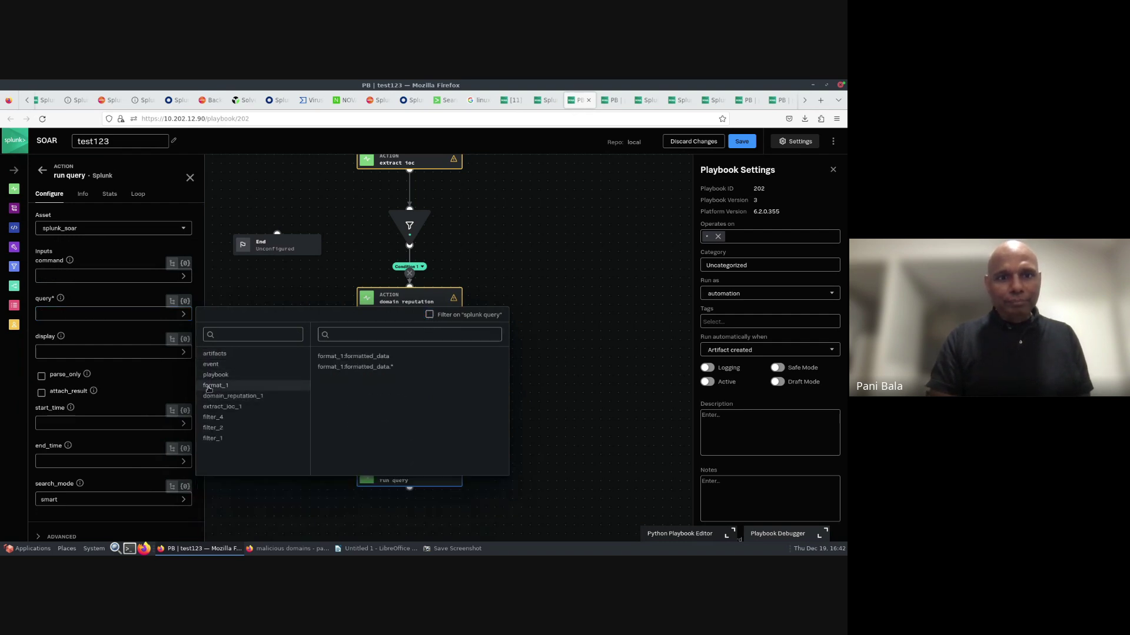
{"action": "left_click", "coordinate": [344, 356]}
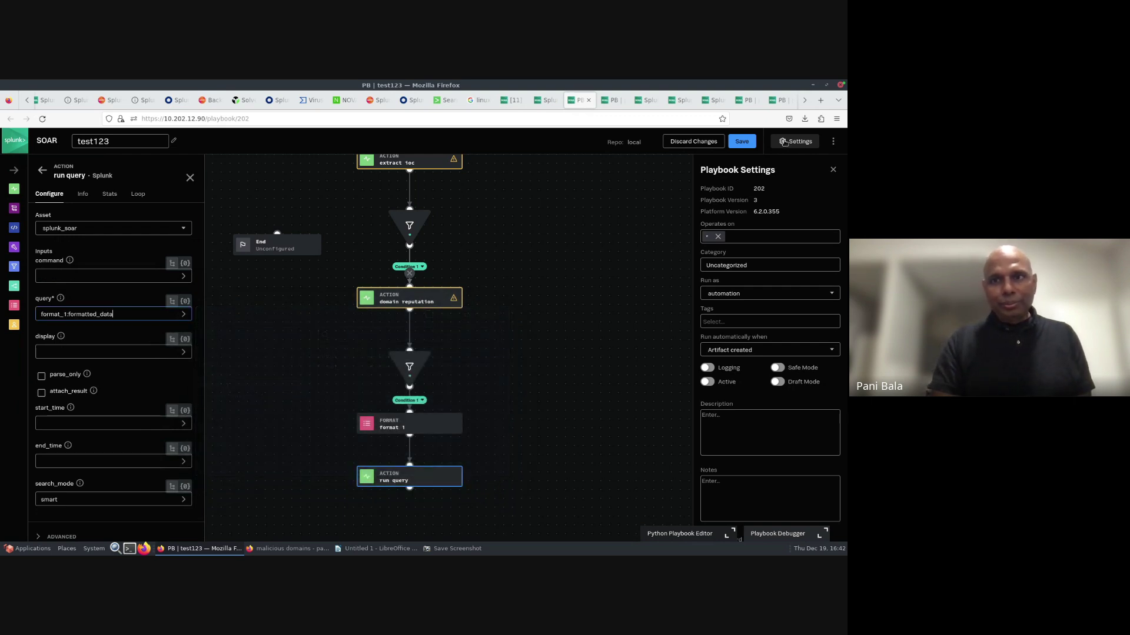
{"action": "left_click", "coordinate": [743, 142]}
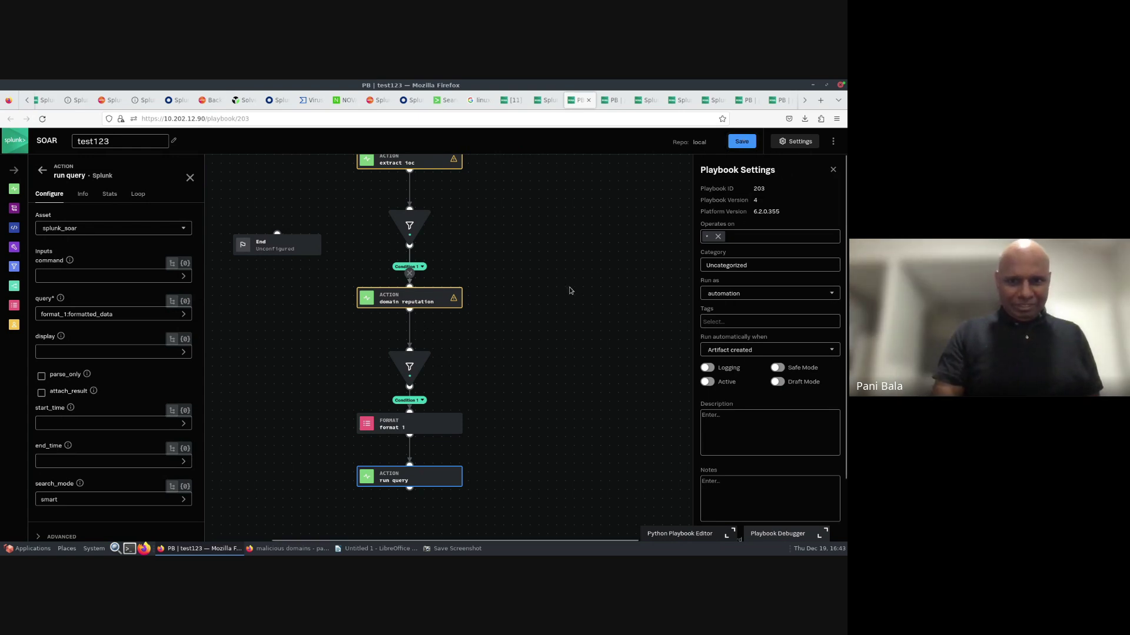
{"action": "left_click_drag", "start_coordinate": [523, 317], "coordinate": [518, 264]}
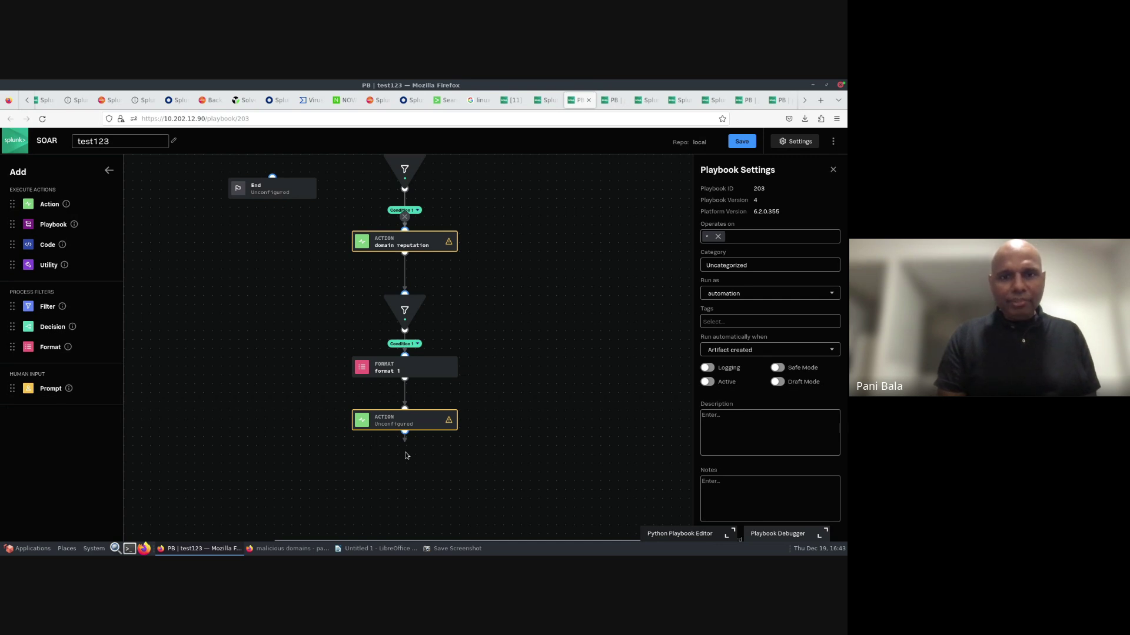
- Add a ServiceNow create ticket action after the run query action
{"action": "left_click", "coordinate": [405, 456]}
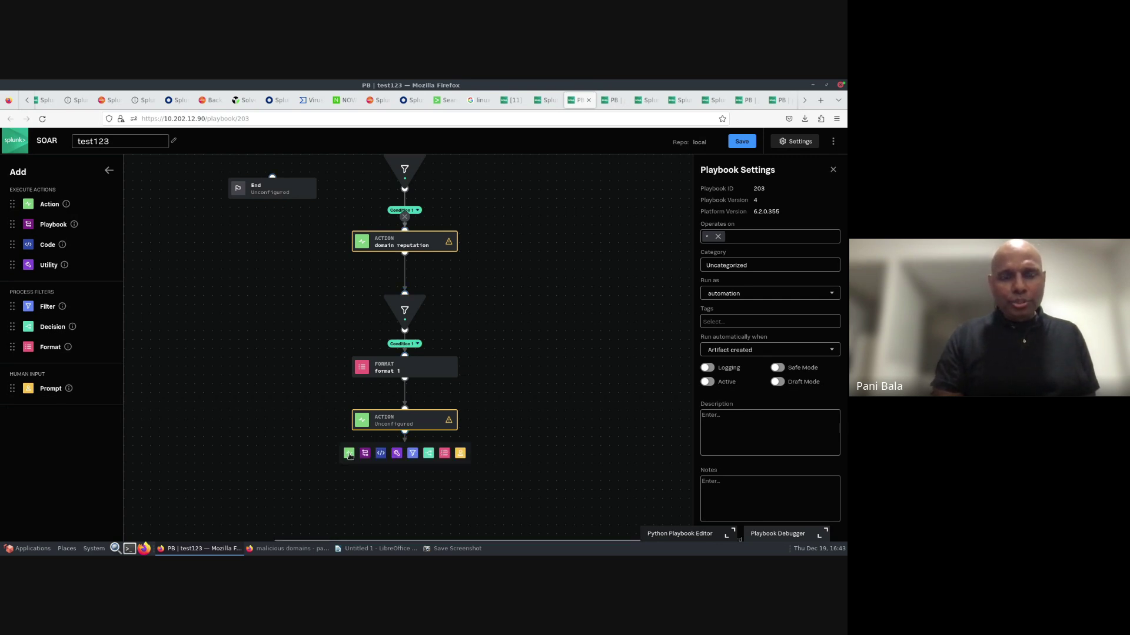
{"action": "left_click", "coordinate": [349, 453]}
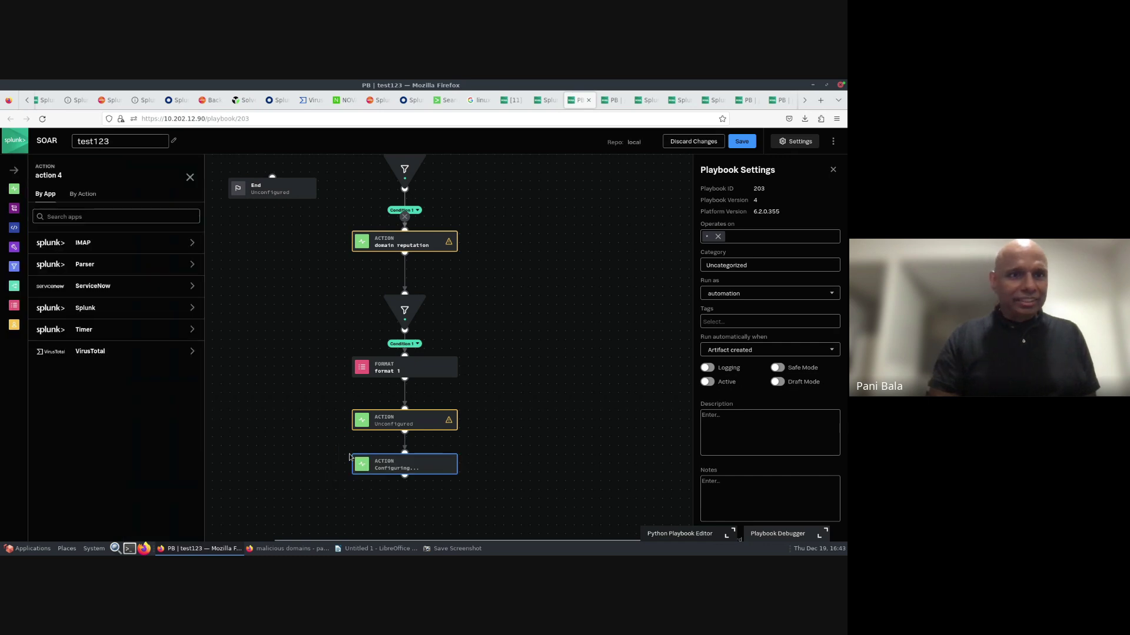
{"action": "left_click", "coordinate": [100, 287]}
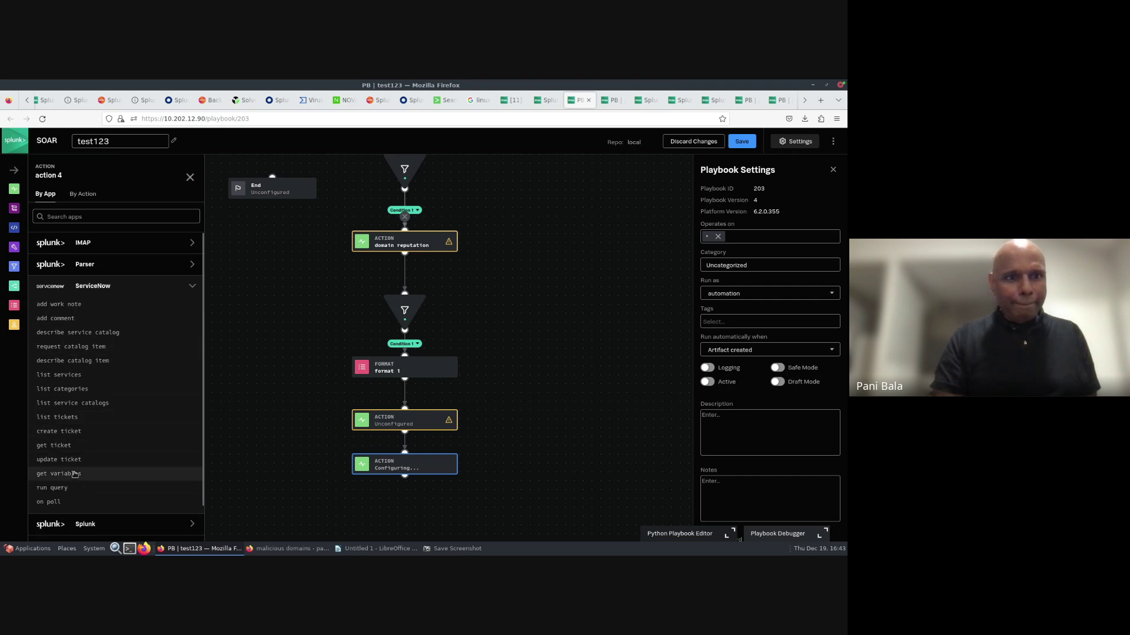
{"action": "left_click", "coordinate": [67, 438]}
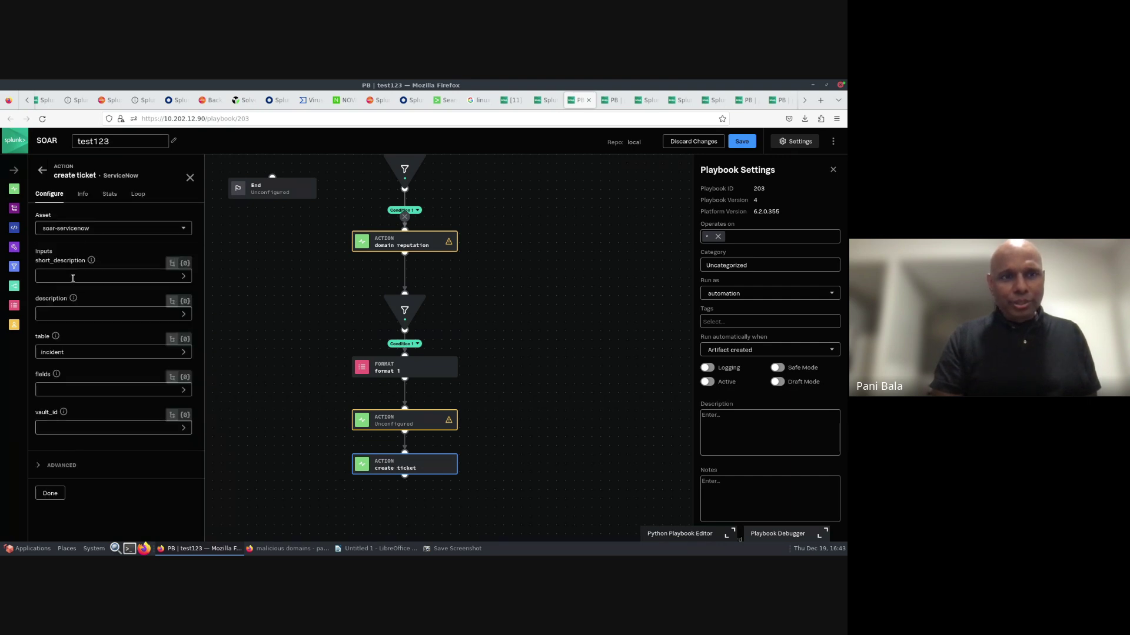
- Set short description 'malicious_domain' and description 'malicious_domains', then save the playbook
{"action": "left_click", "coordinate": [72, 277]}
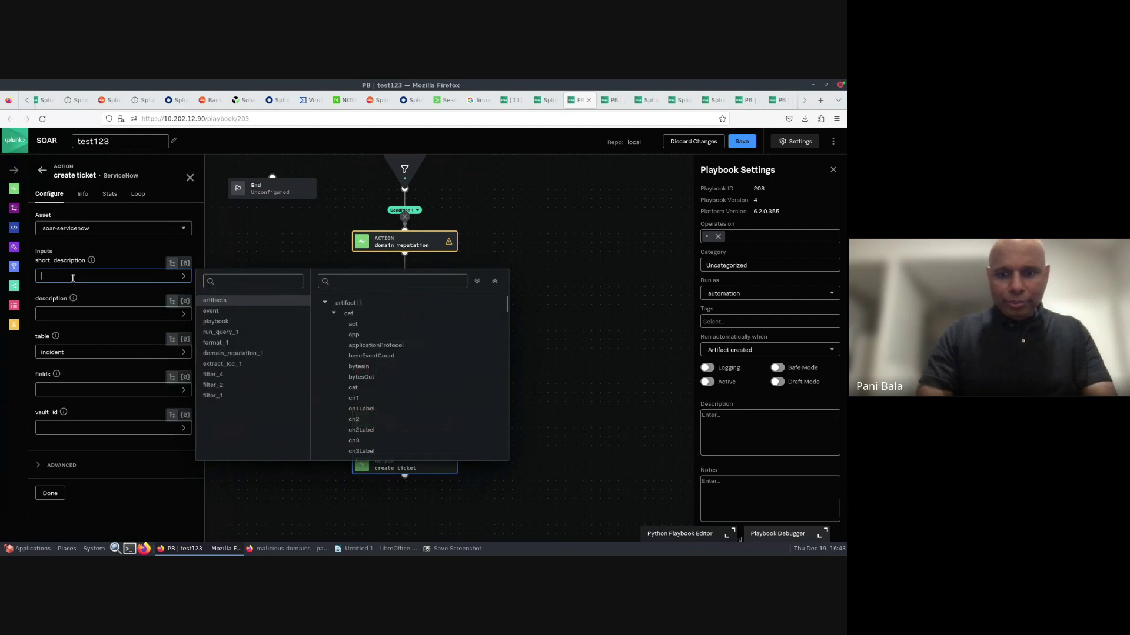
{"action": "type", "text": "malicious"}
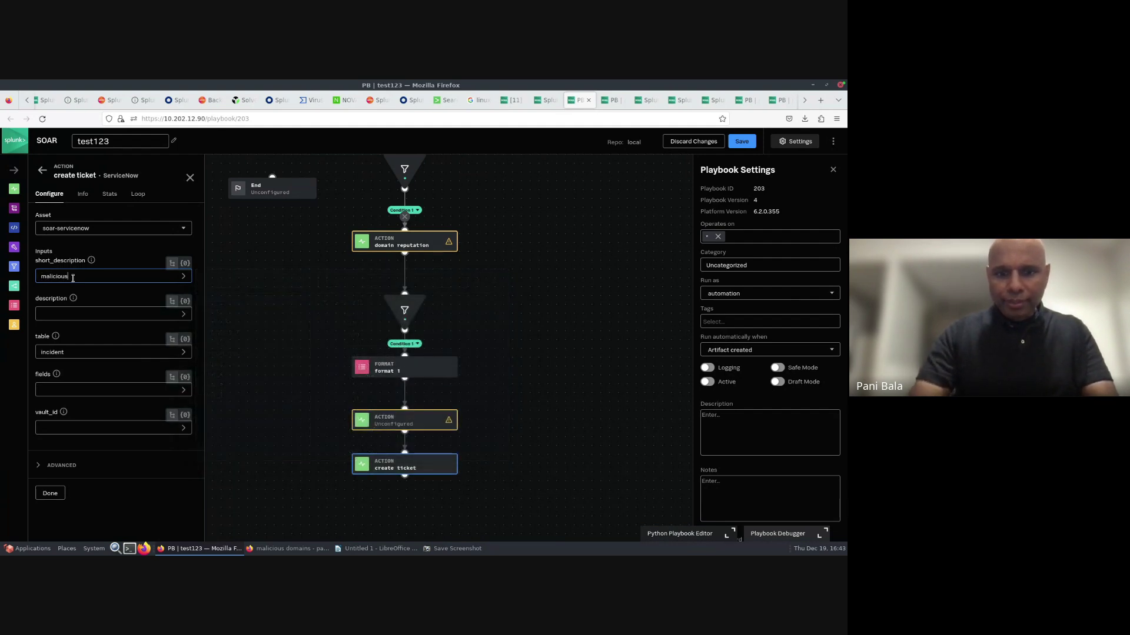
{"action": "type", "text": "_domain"}
{"action": "left_click", "coordinate": [60, 315]}
{"action": "type", "text": "mal"}
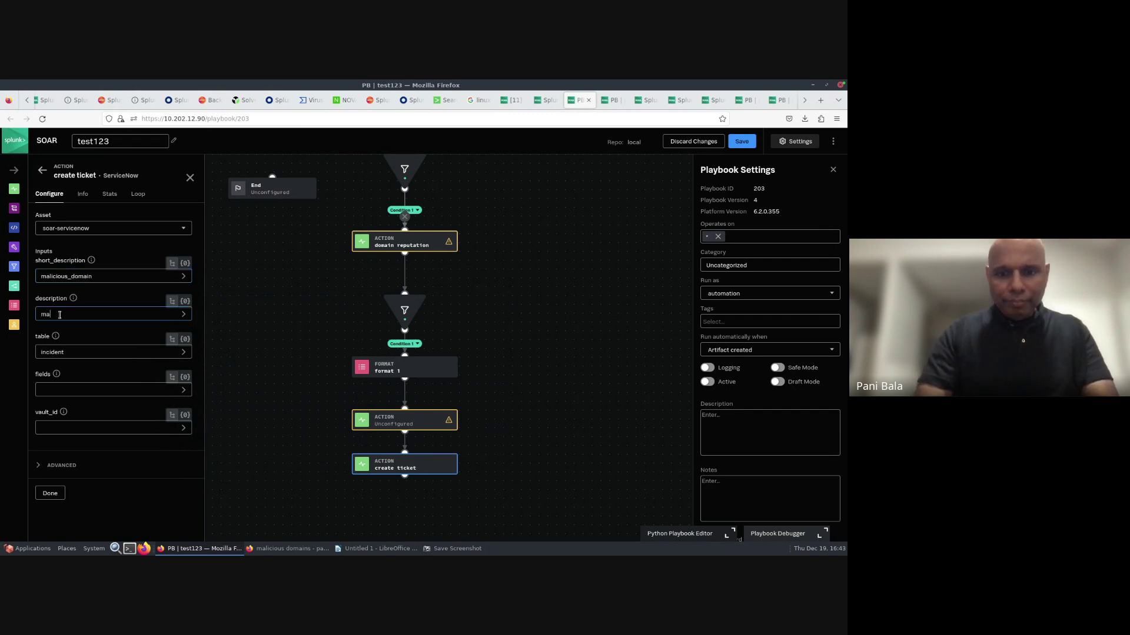
{"action": "type", "text": "icious"}
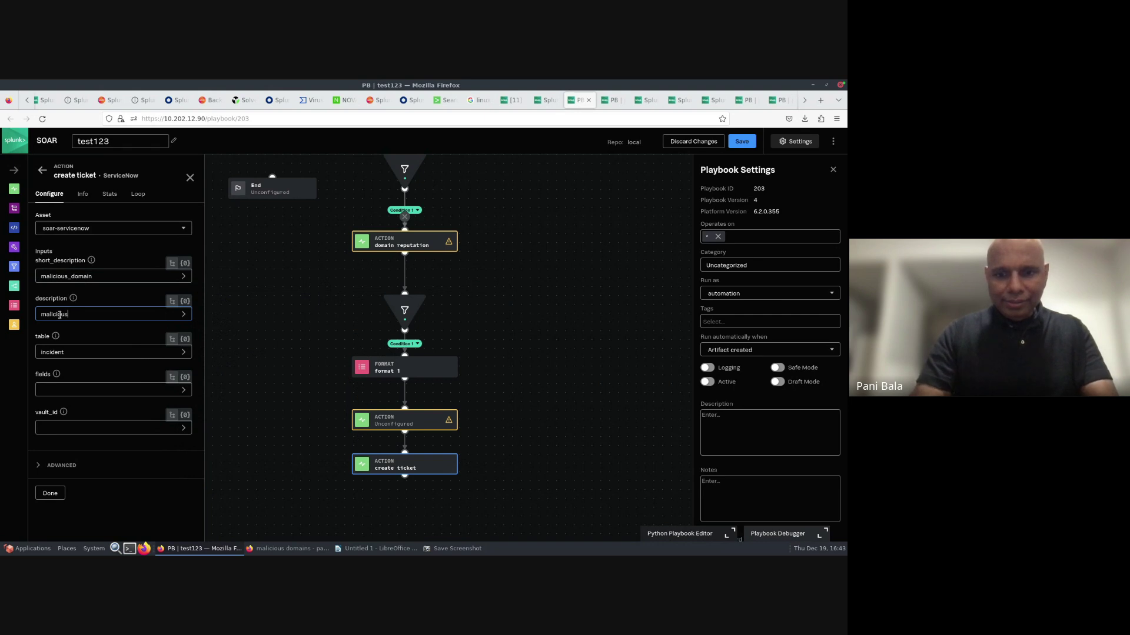
{"action": "type", "text": "_domains"}
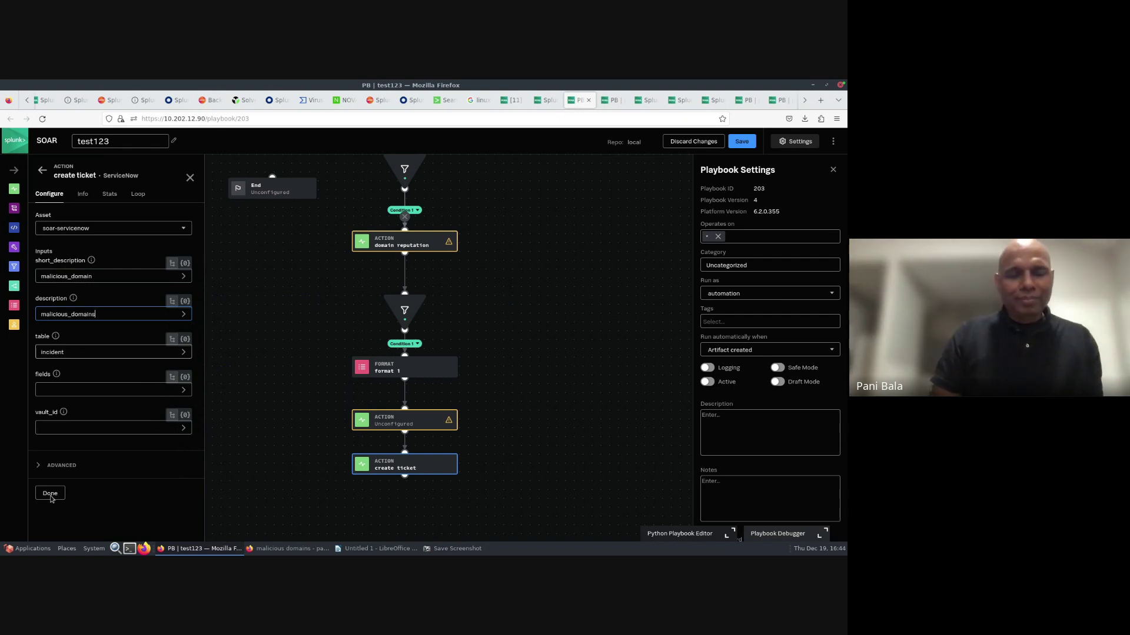
{"action": "left_click", "coordinate": [52, 497]}
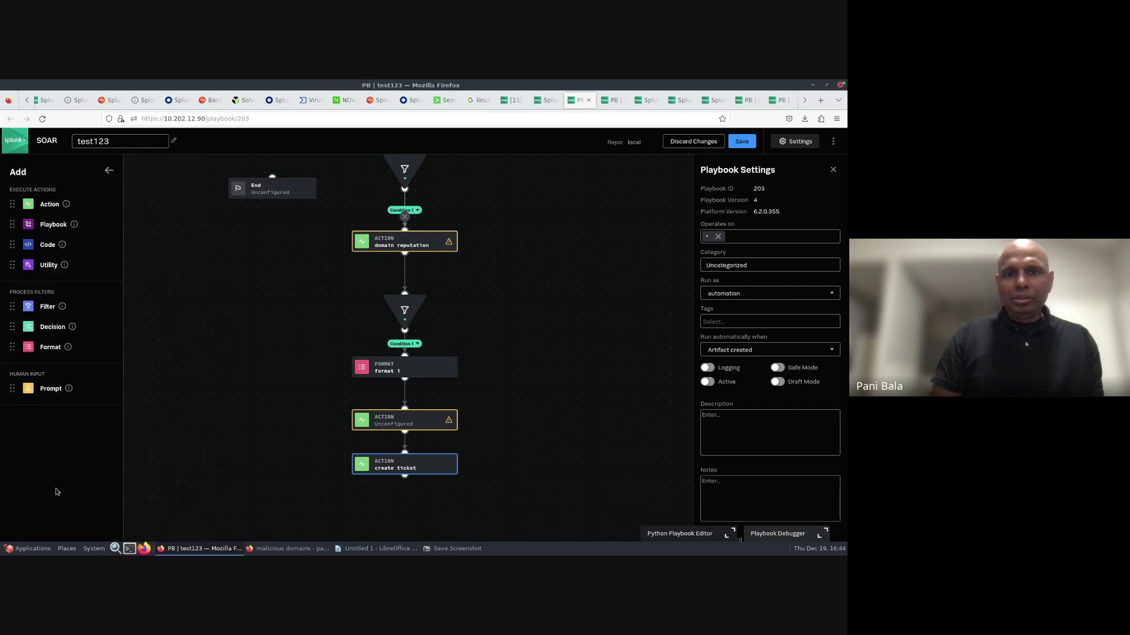
{"action": "left_click", "coordinate": [743, 142]}
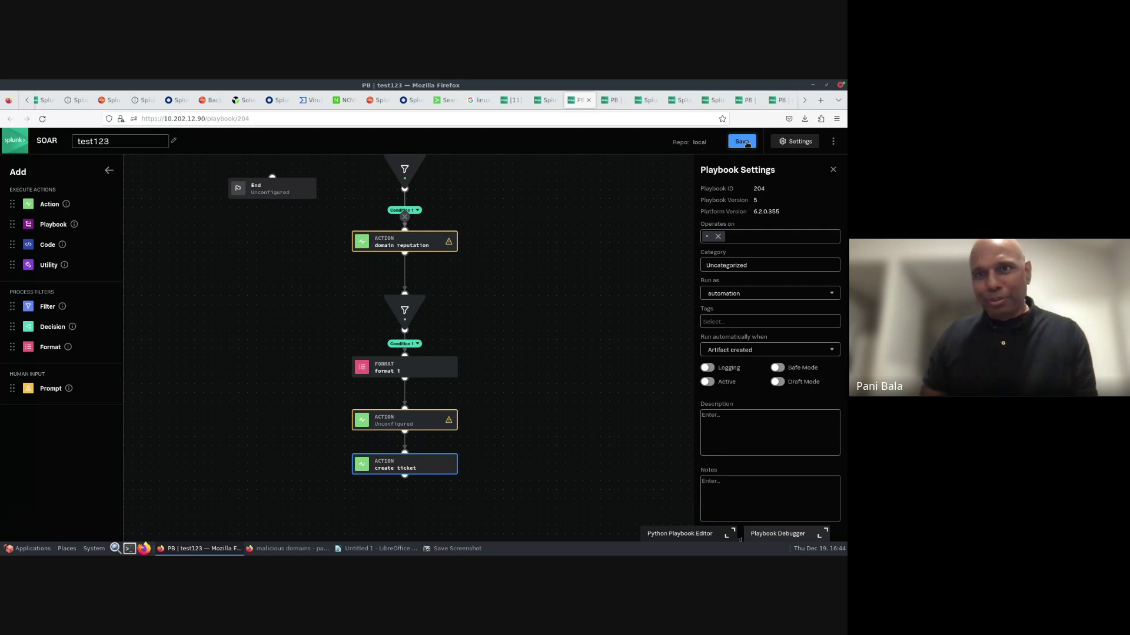
- Switch to phishing_snow_ticket_creation and review its filter 1 and extract ioc blocks
{"action": "left_click", "coordinate": [745, 101]}
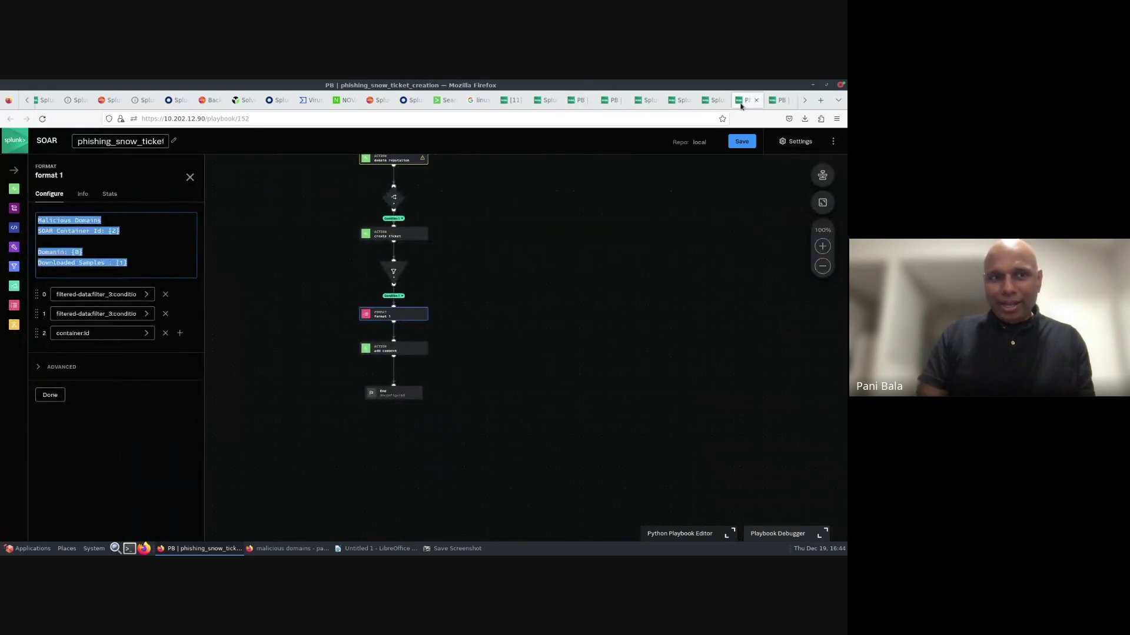
{"action": "left_click_drag", "start_coordinate": [600, 223], "coordinate": [604, 383]}
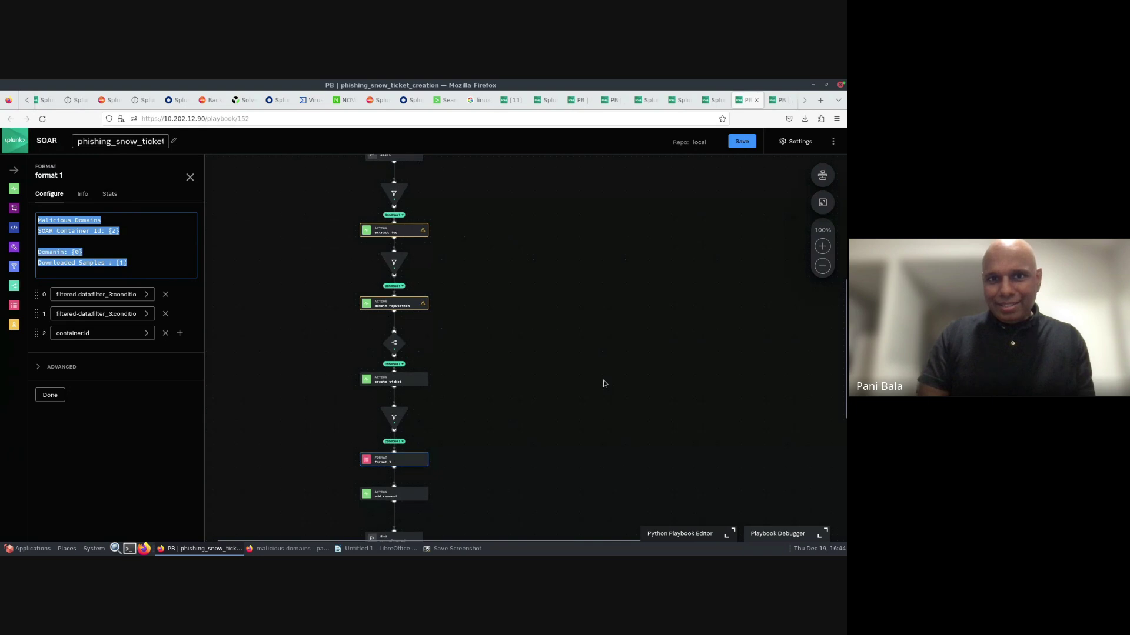
{"action": "left_click", "coordinate": [823, 247]}
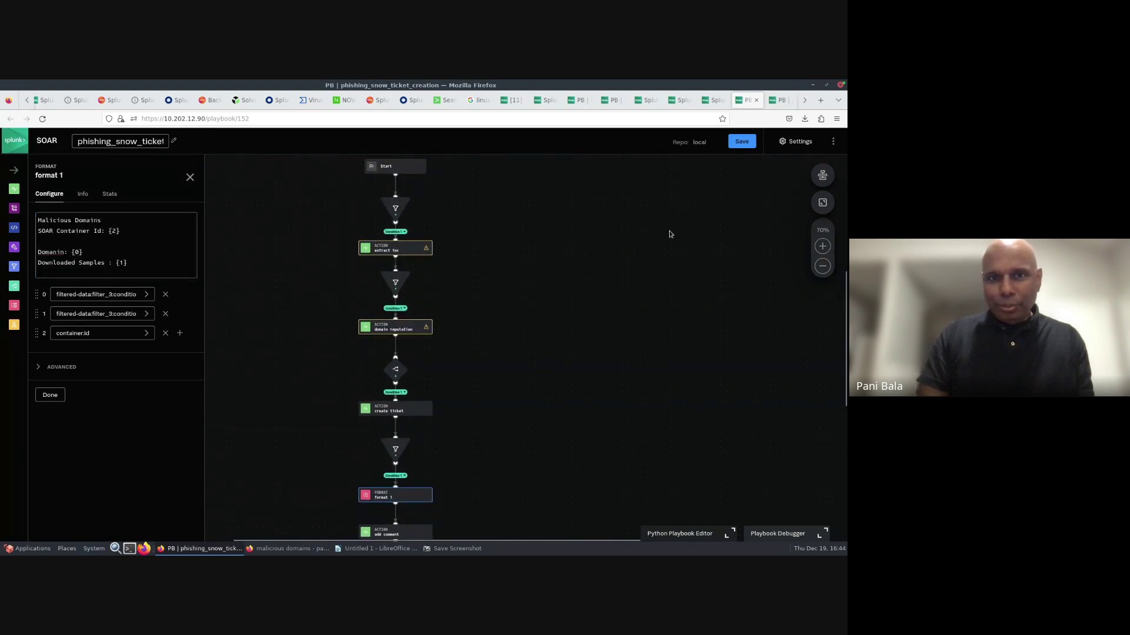
{"action": "left_click_drag", "start_coordinate": [670, 234], "coordinate": [671, 275]}
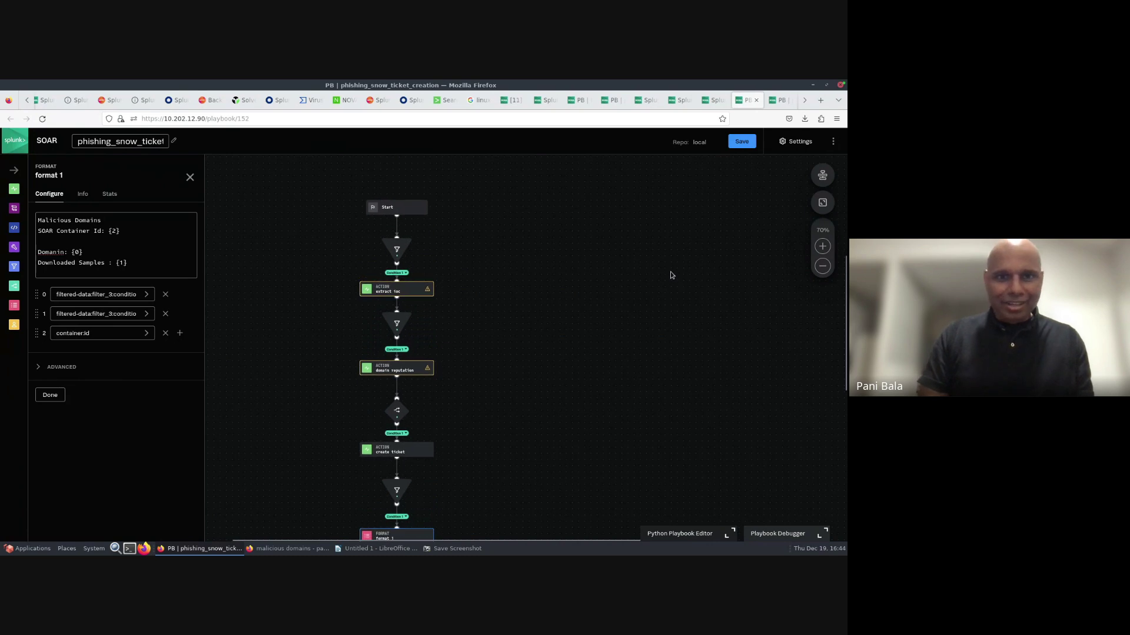
{"action": "left_click", "coordinate": [397, 252]}
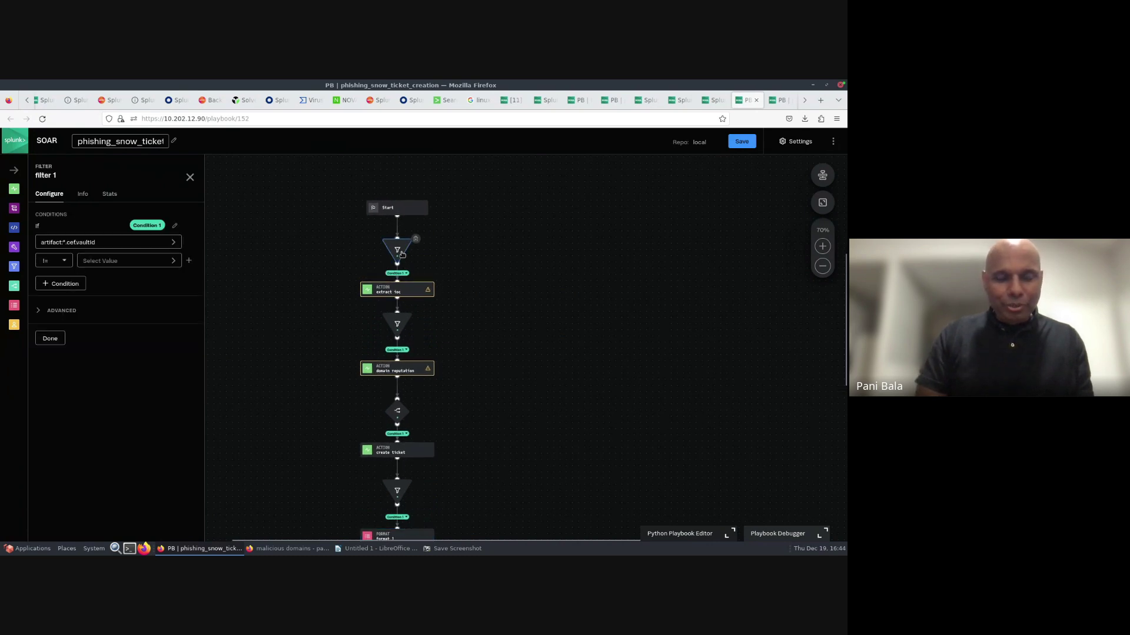
{"action": "left_click", "coordinate": [391, 293]}
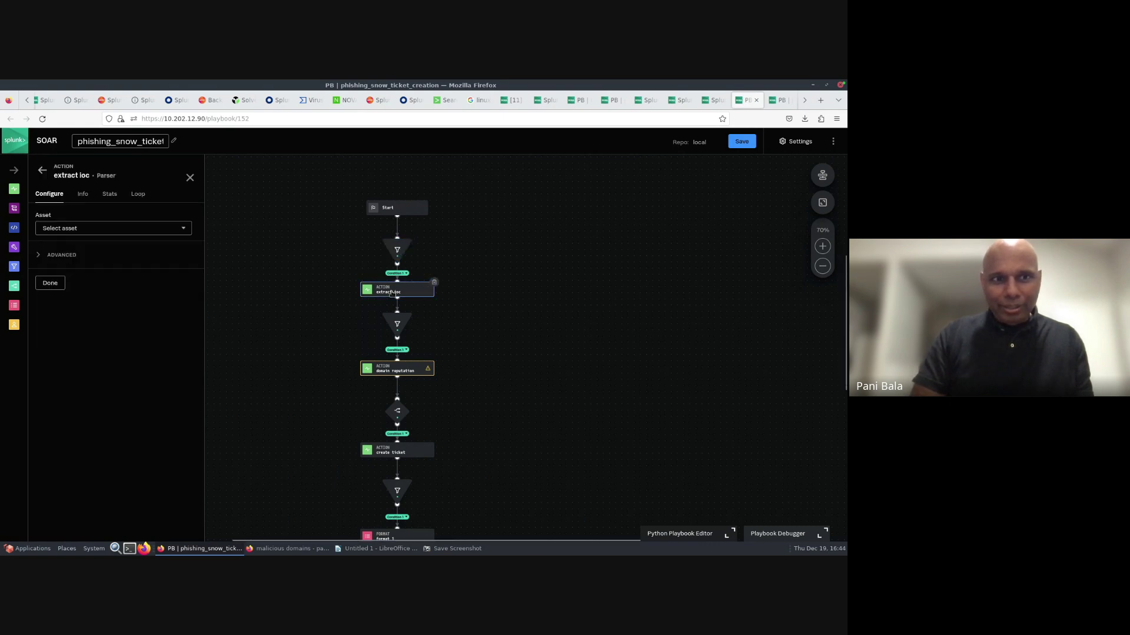
- Review filter 2, domain reputation and decision 1, then close that playbook
{"action": "left_click", "coordinate": [402, 326]}
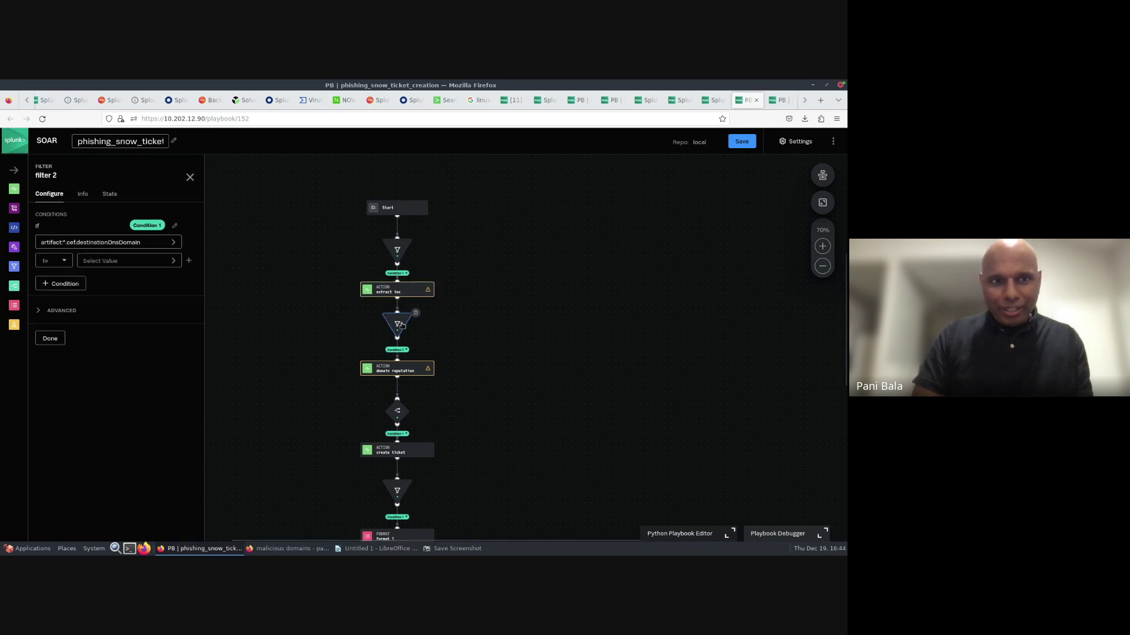
{"action": "left_click", "coordinate": [411, 373]}
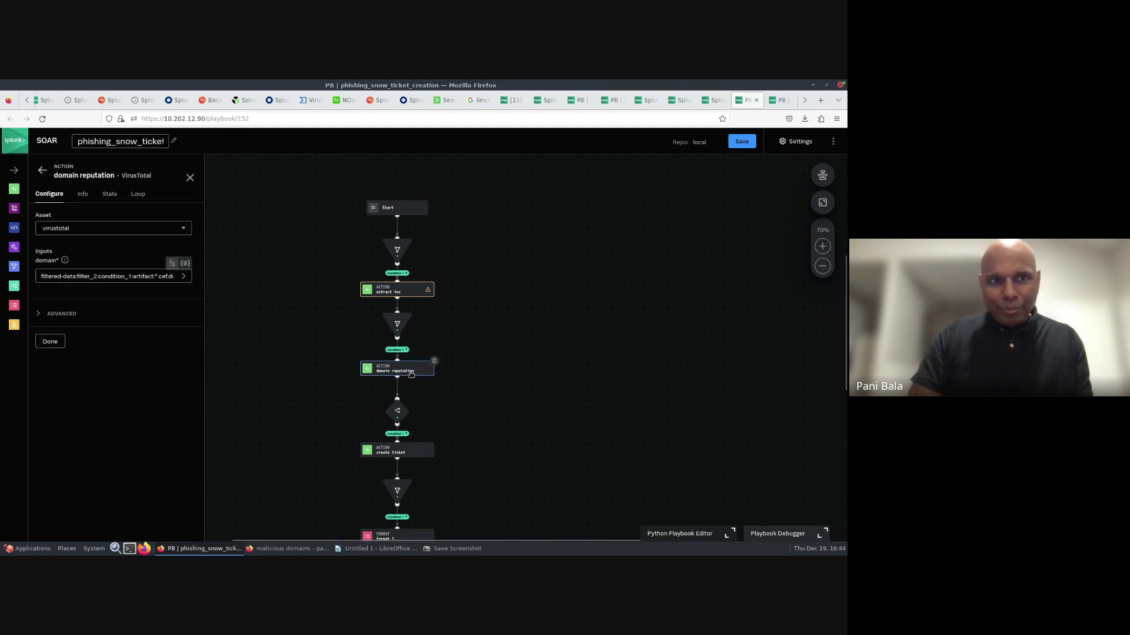
{"action": "left_click_drag", "start_coordinate": [557, 376], "coordinate": [556, 320]}
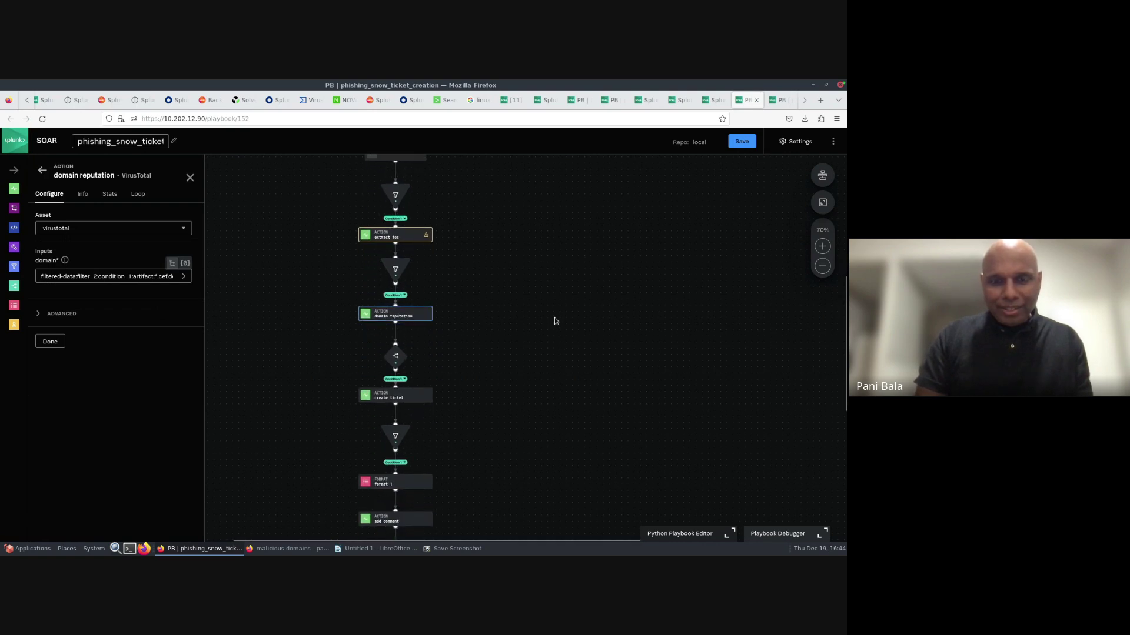
{"action": "left_click", "coordinate": [391, 362]}
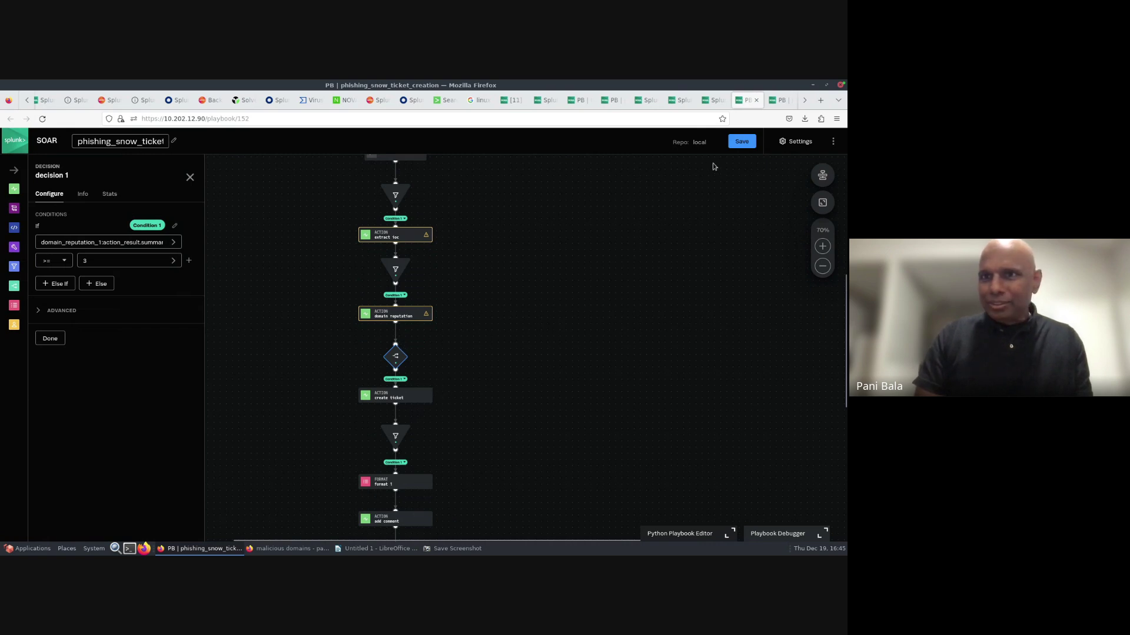
{"action": "left_click", "coordinate": [756, 103]}
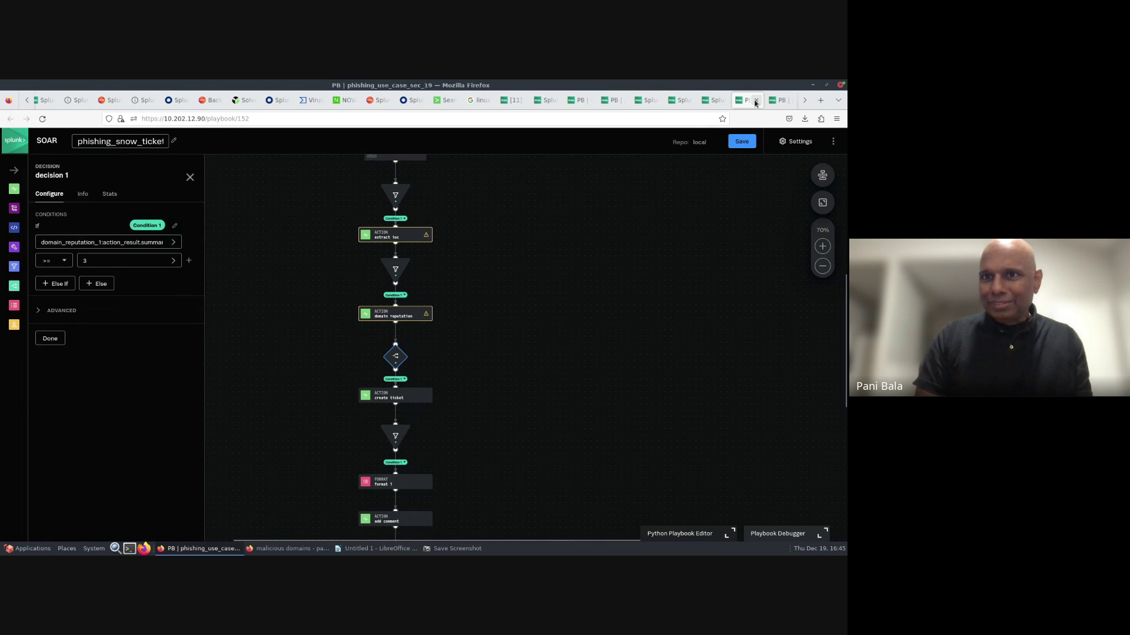
- Open the phishing_use_case_sec_19 playbook from the Playbooks list
{"action": "left_click", "coordinate": [712, 101]}
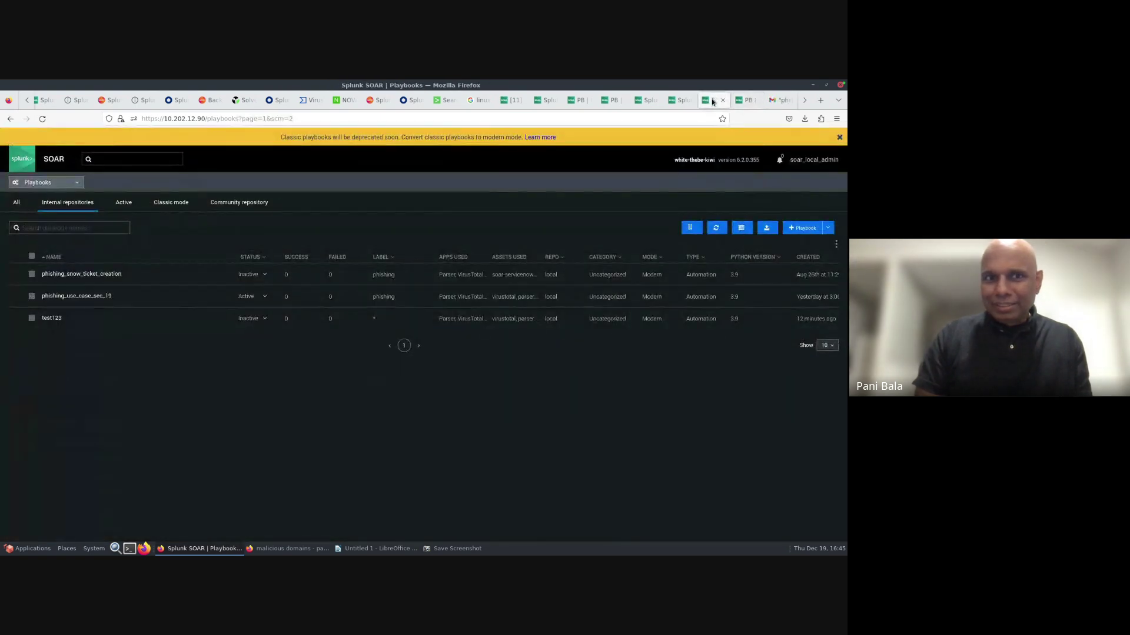
{"action": "left_click", "coordinate": [87, 296]}
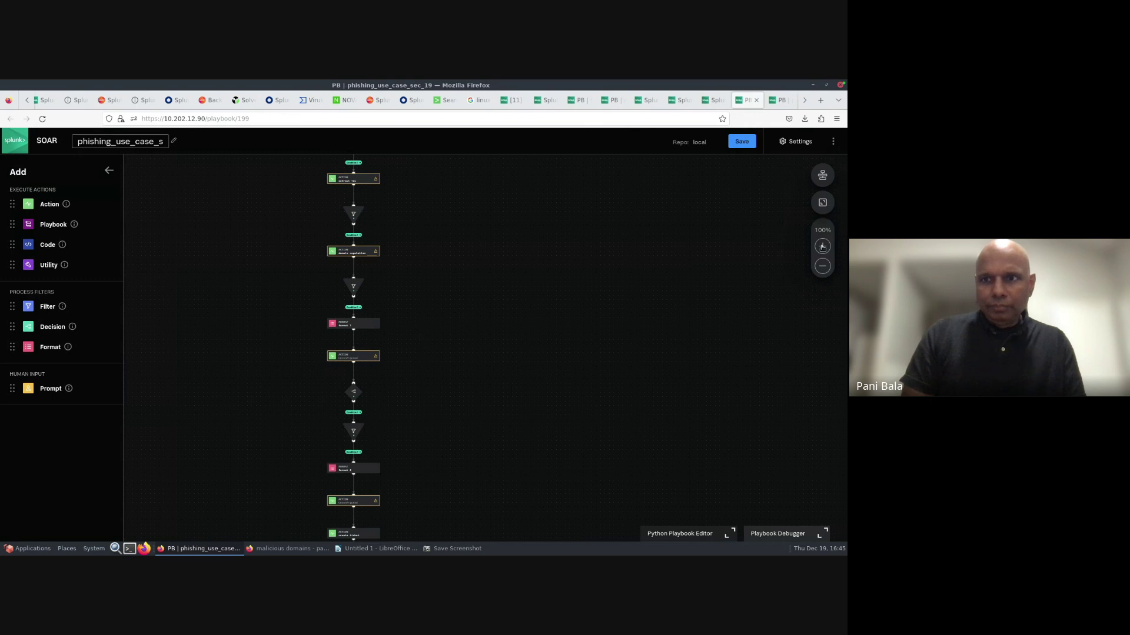
- Extend filter 5's condition path to '.Webutation domain info.Safety score' below 90
{"action": "left_click", "coordinate": [823, 247]}
{"action": "left_click", "coordinate": [822, 247]}
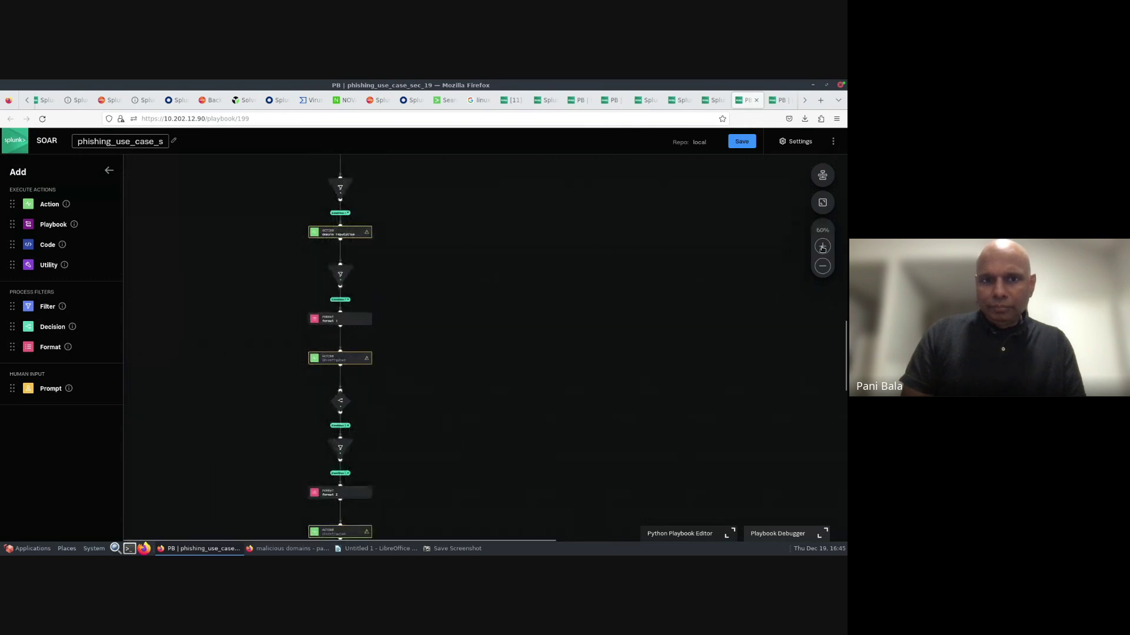
{"action": "left_click", "coordinate": [822, 247]}
{"action": "left_click", "coordinate": [822, 247]}
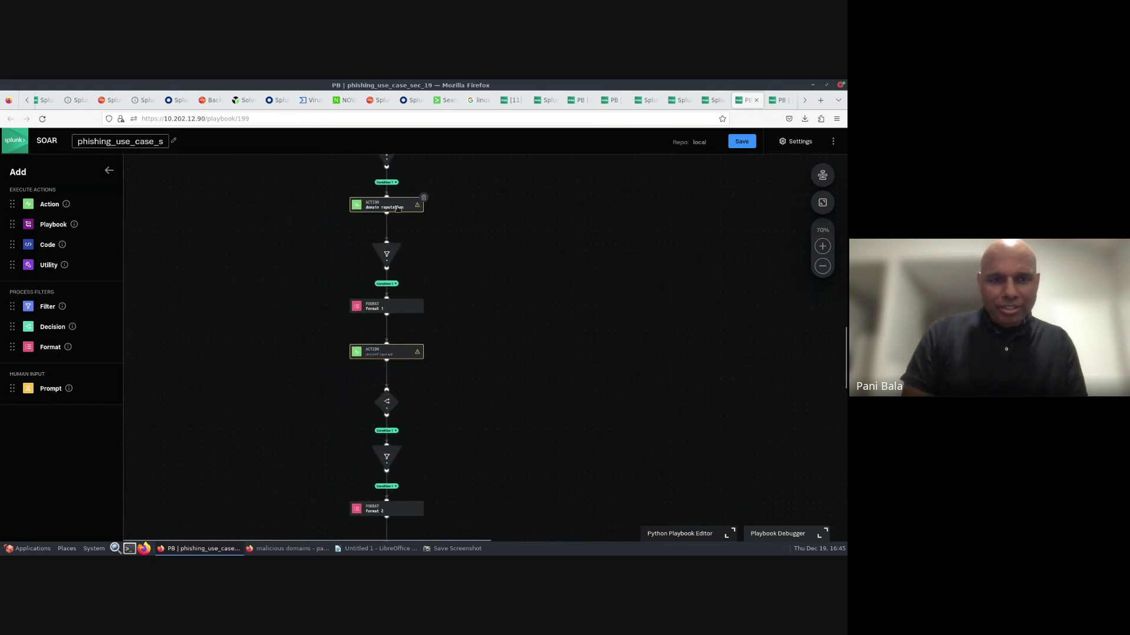
{"action": "left_click", "coordinate": [406, 207]}
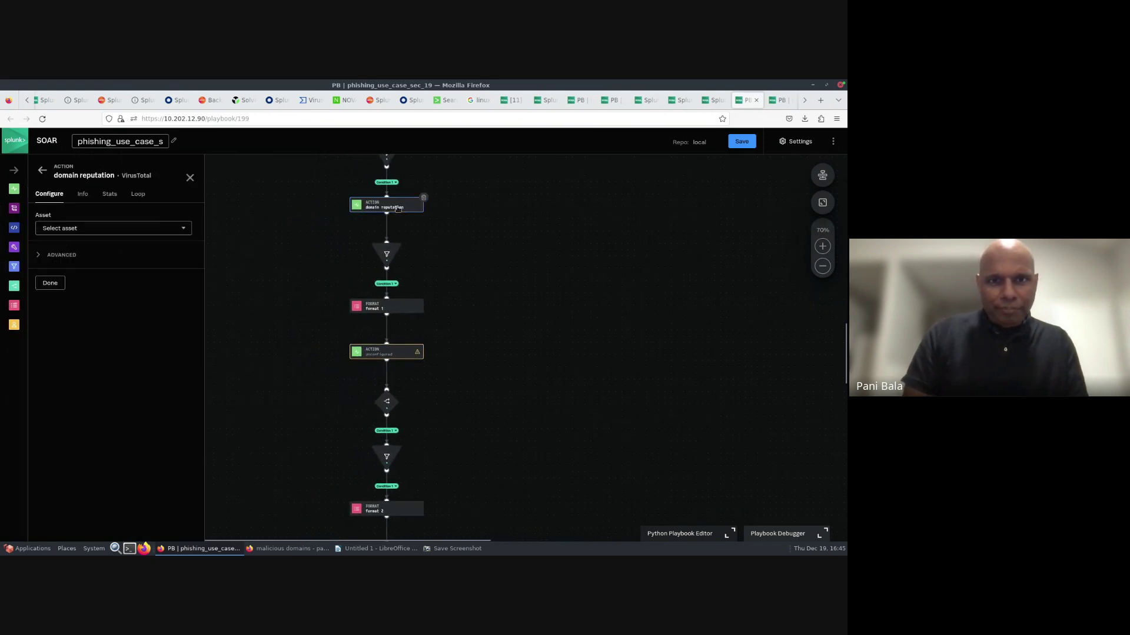
{"action": "left_click", "coordinate": [386, 255]}
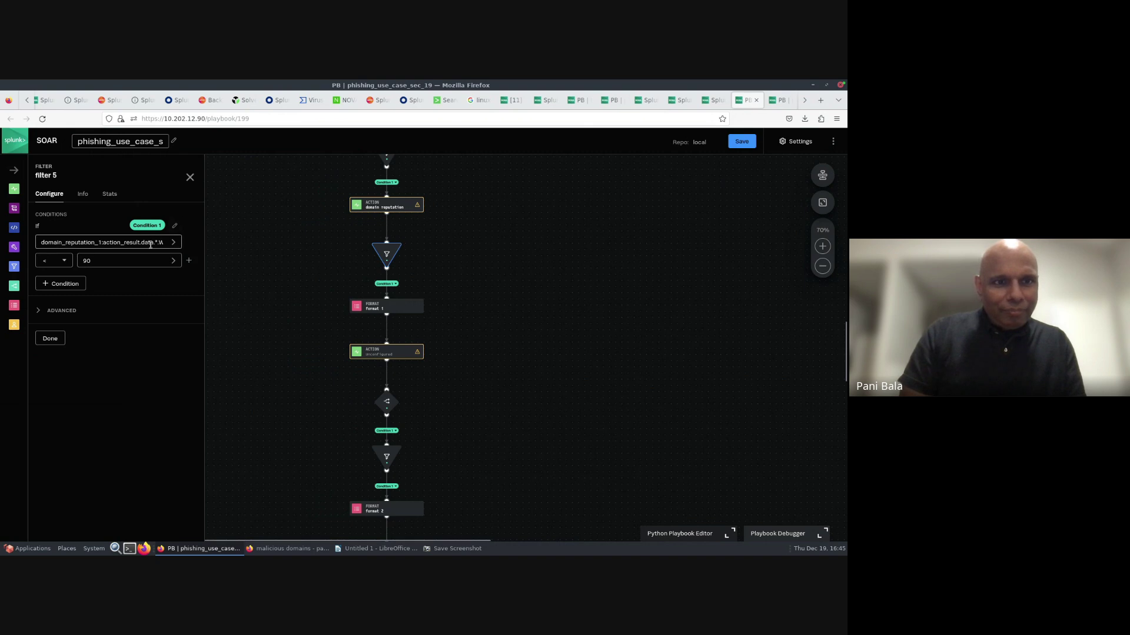
{"action": "key", "text": "Right"}
{"action": "key", "text": "Right"}
{"action": "key", "text": "Right"}
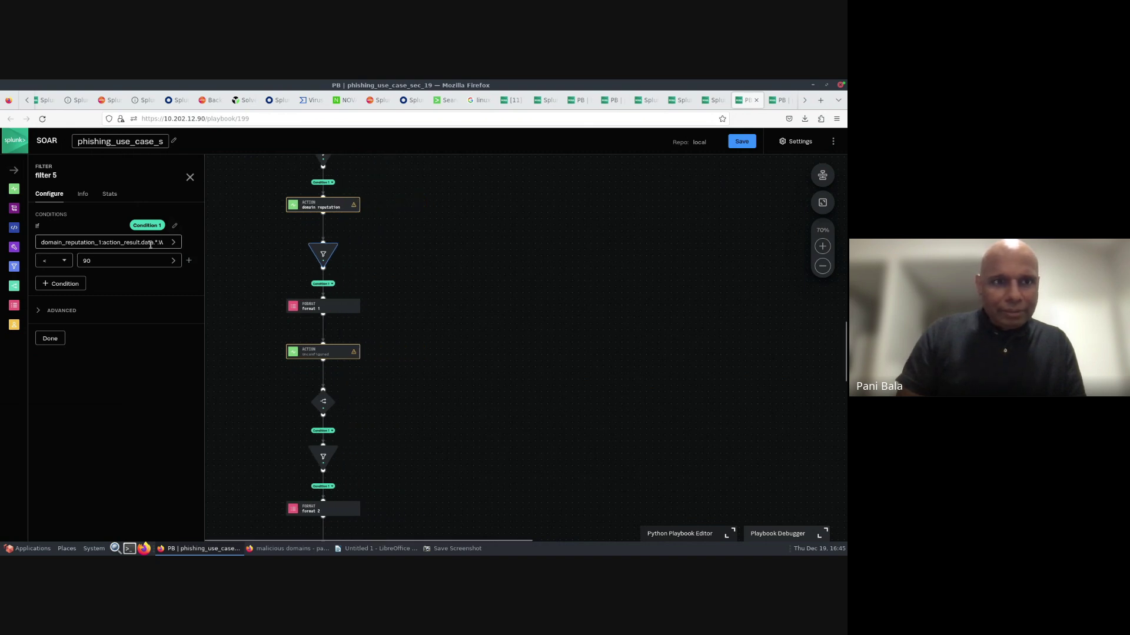
{"action": "left_click", "coordinate": [150, 244]}
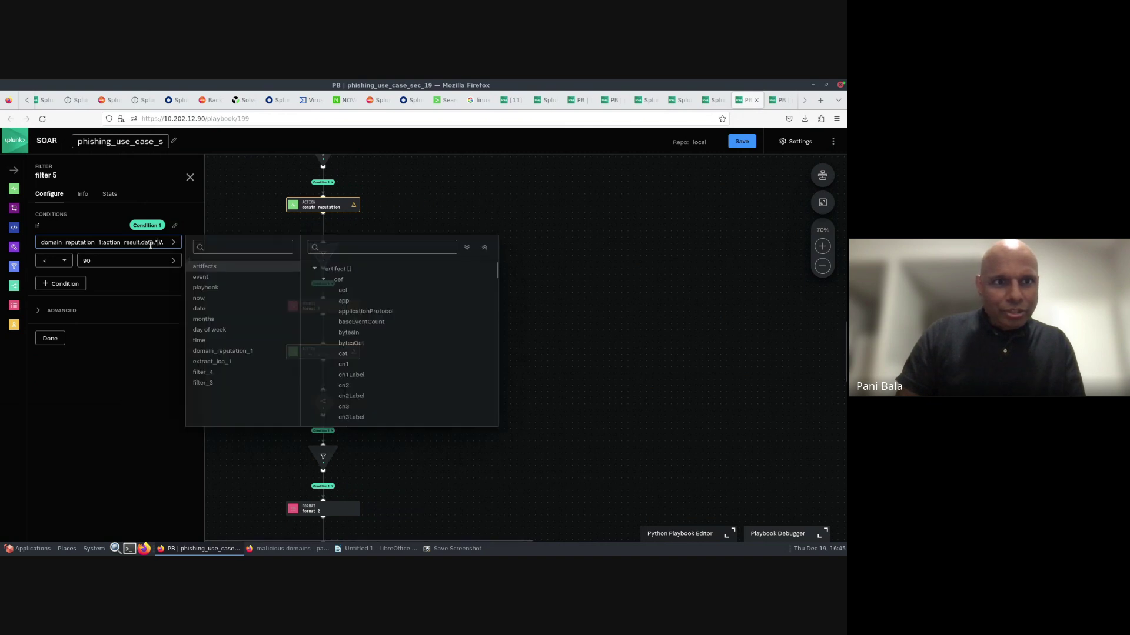
{"action": "type", "text": "do"}
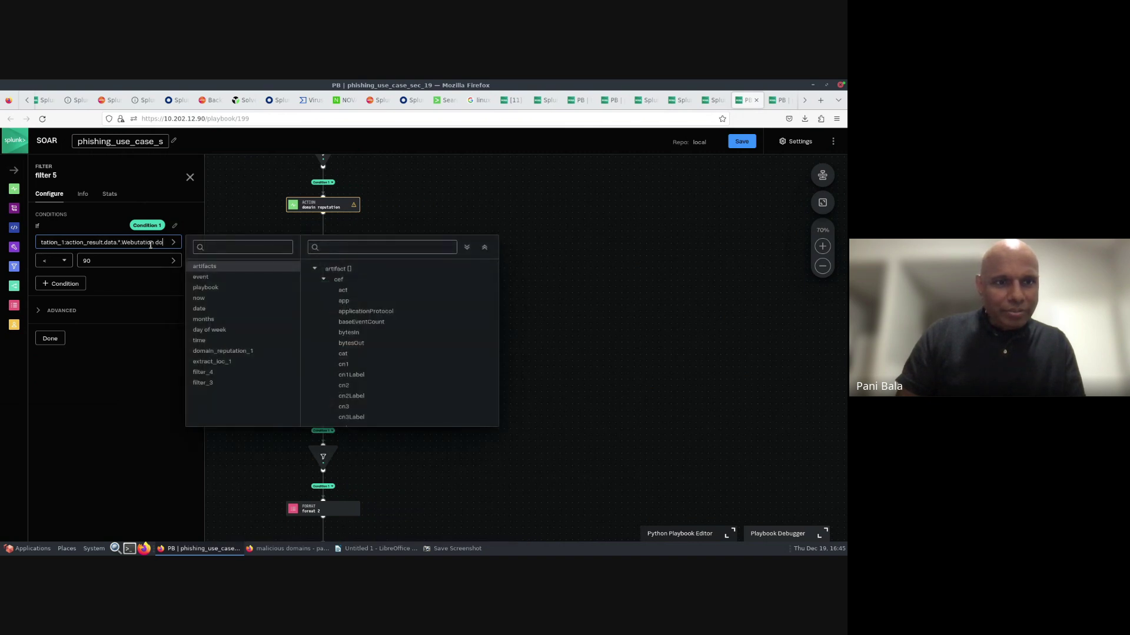
{"action": "type", "text": "main info."}
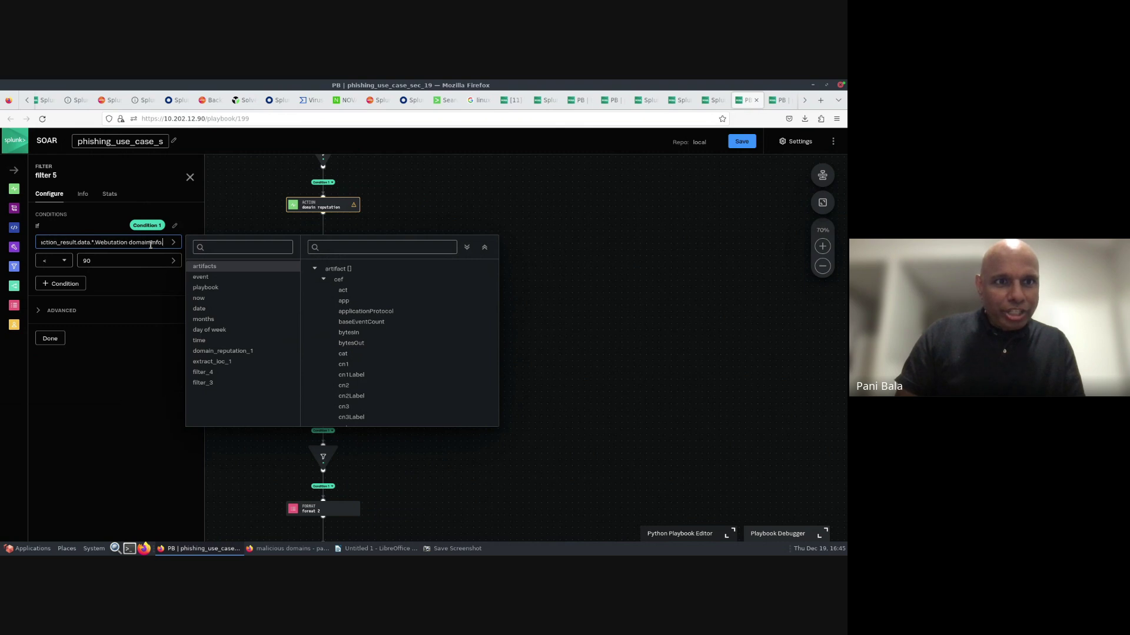
{"action": "type", "text": "Safety score"}
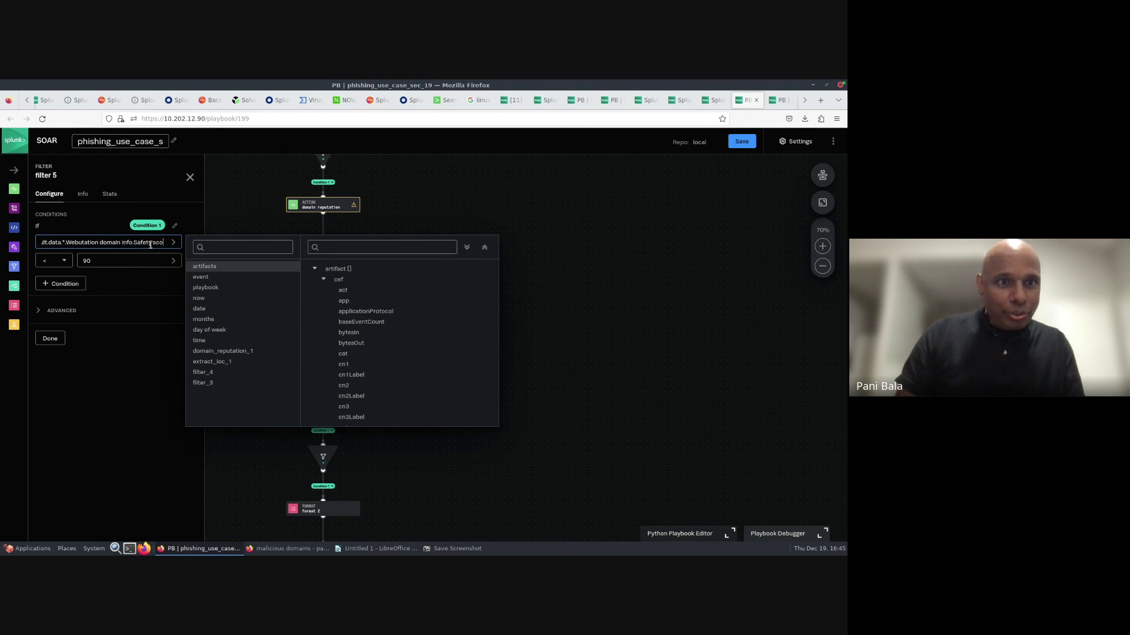
{"action": "left_click", "coordinate": [669, 228]}
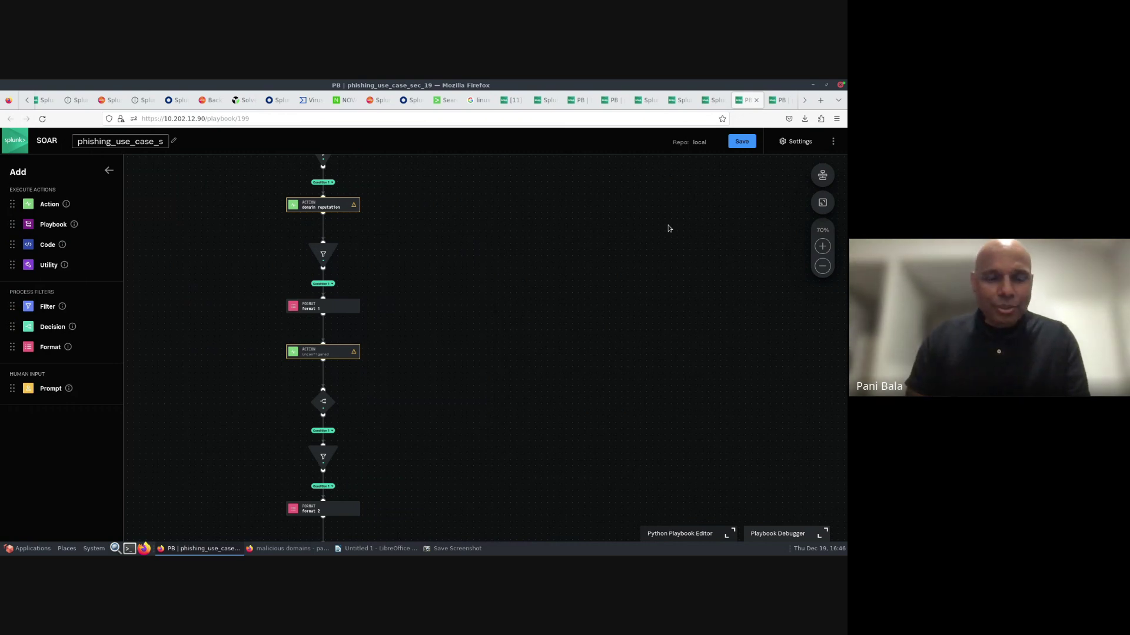
- Review decision 1, the run query action, filter 1 and the lookup queries in formats 1 and 2
{"action": "left_click", "coordinate": [325, 405]}
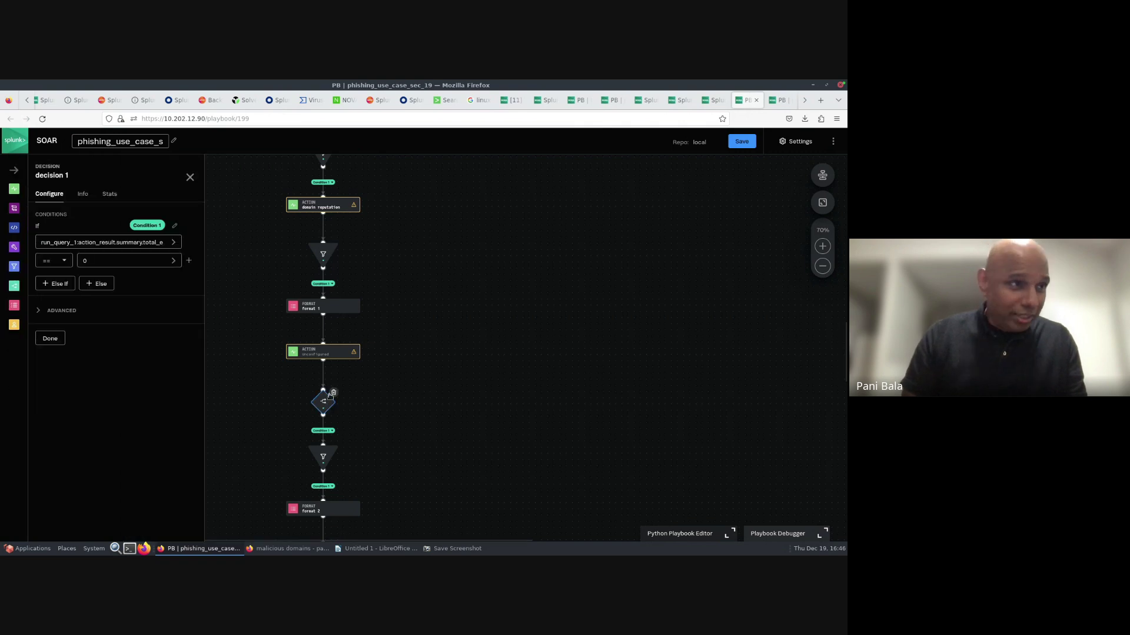
{"action": "left_click", "coordinate": [329, 353]}
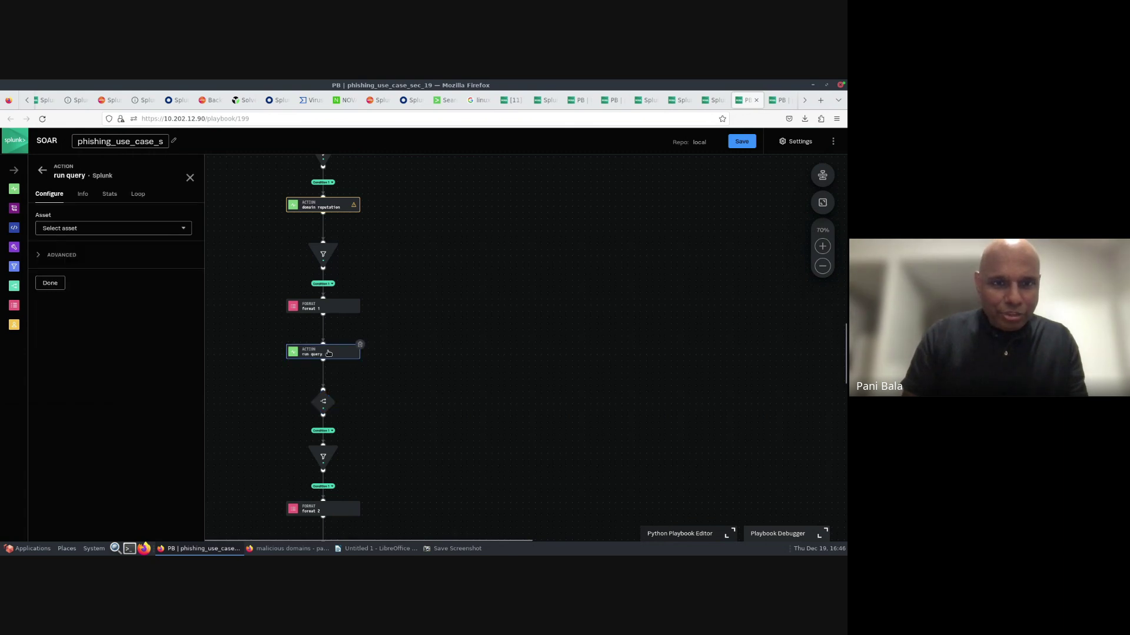
{"action": "left_click", "coordinate": [330, 310]}
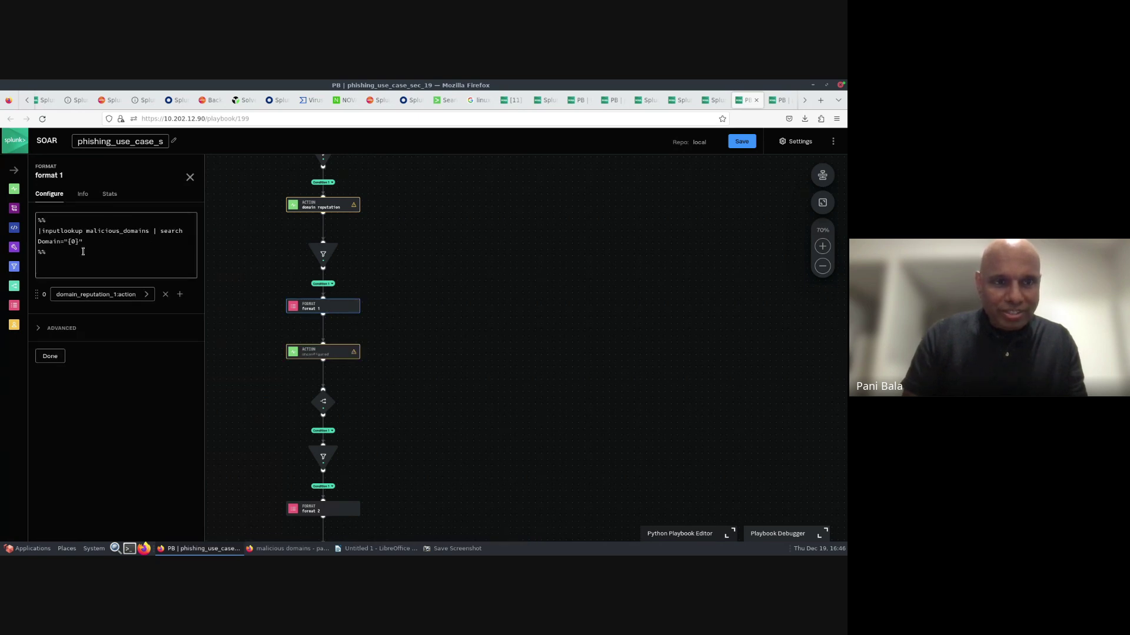
{"action": "left_click", "coordinate": [326, 404]}
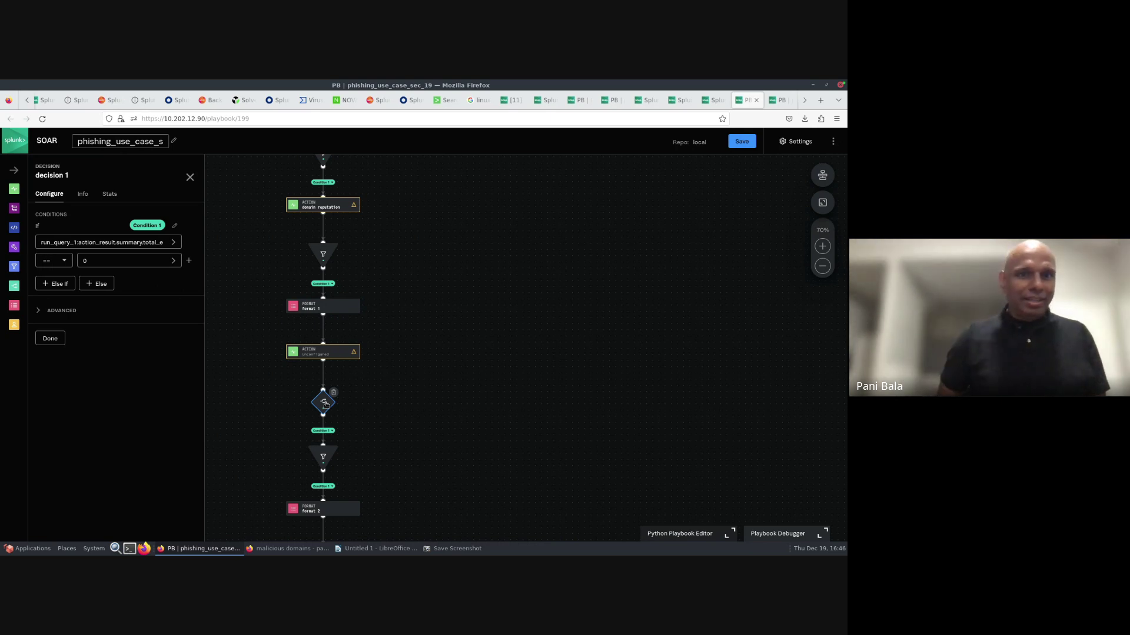
{"action": "left_click", "coordinate": [323, 456]}
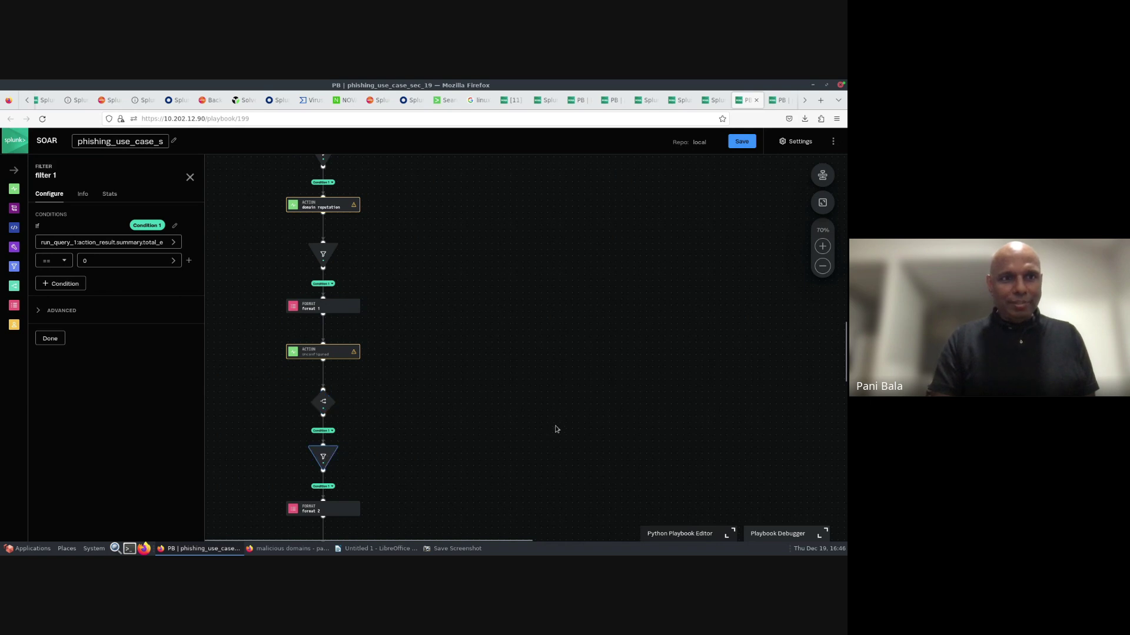
{"action": "left_click", "coordinate": [336, 510]}
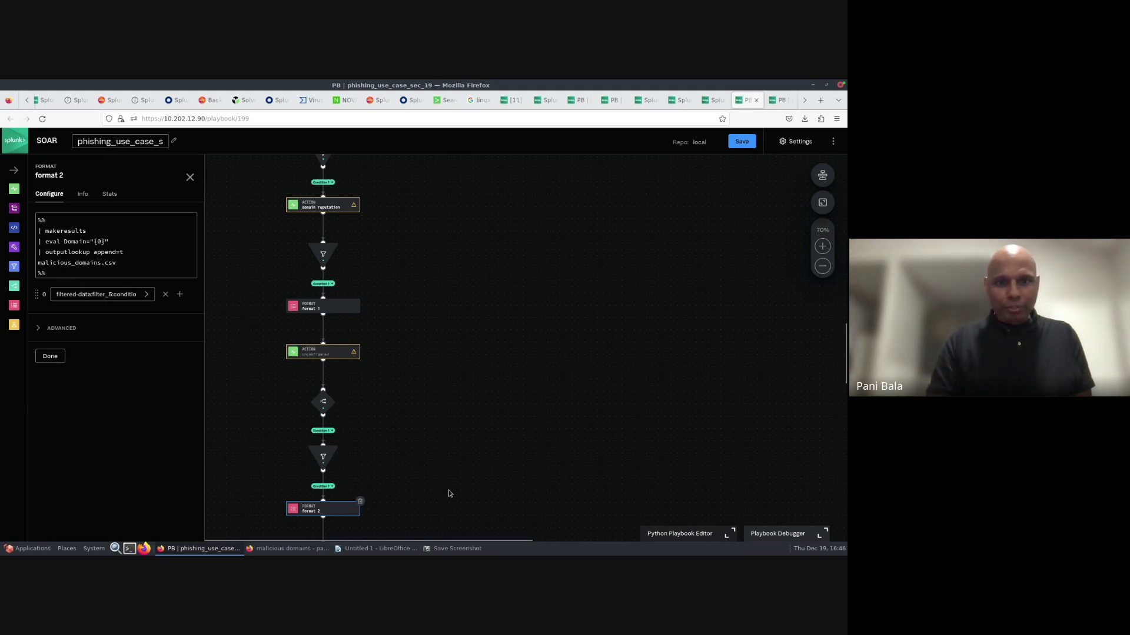
{"action": "scroll", "coordinate": [470, 442], "scroll_direction": "down", "scroll_amount": 10}
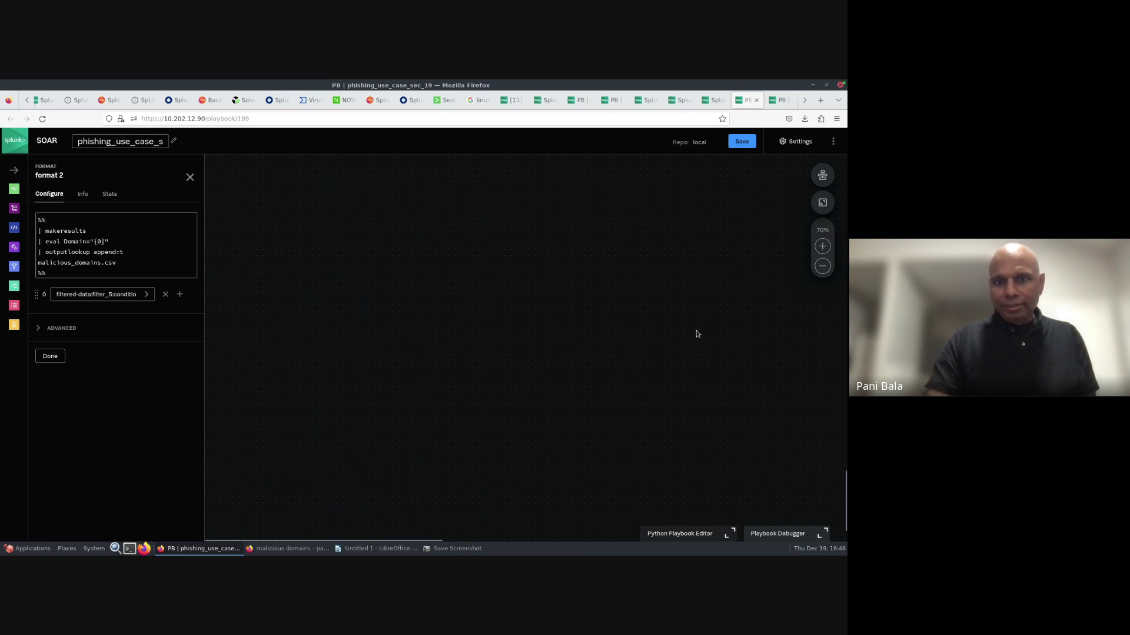
{"action": "scroll", "coordinate": [738, 292], "scroll_direction": "up", "scroll_amount": 1}
{"action": "left_click", "coordinate": [760, 266]}
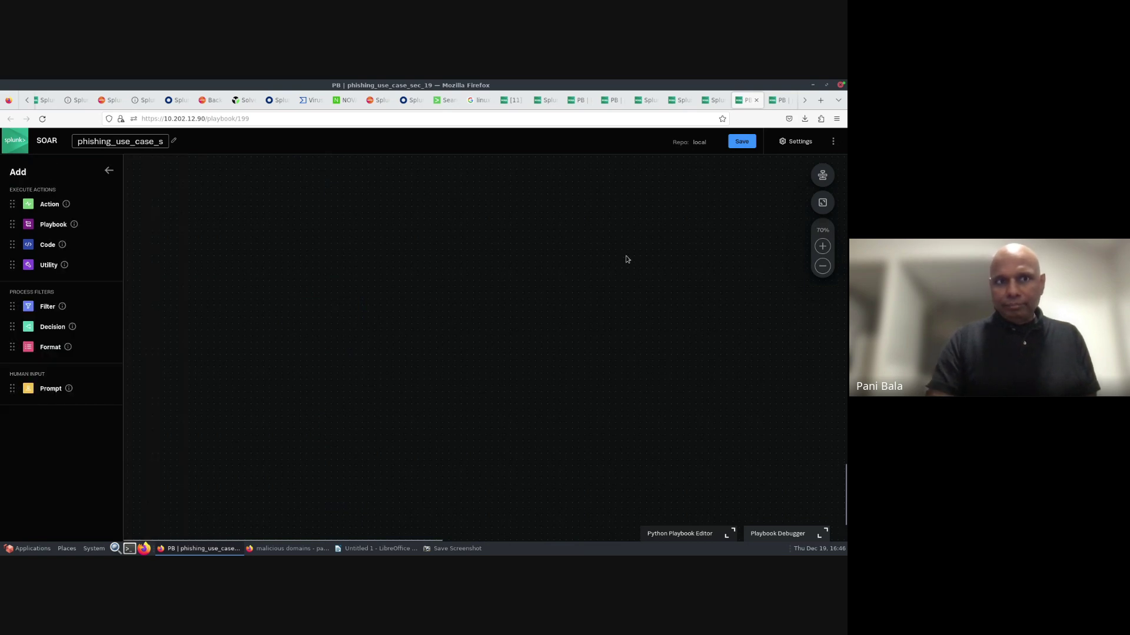
- Reload the playbook and review the second query, ServiceNow create ticket, format 3 and add comment blocks
{"action": "left_click", "coordinate": [45, 121]}
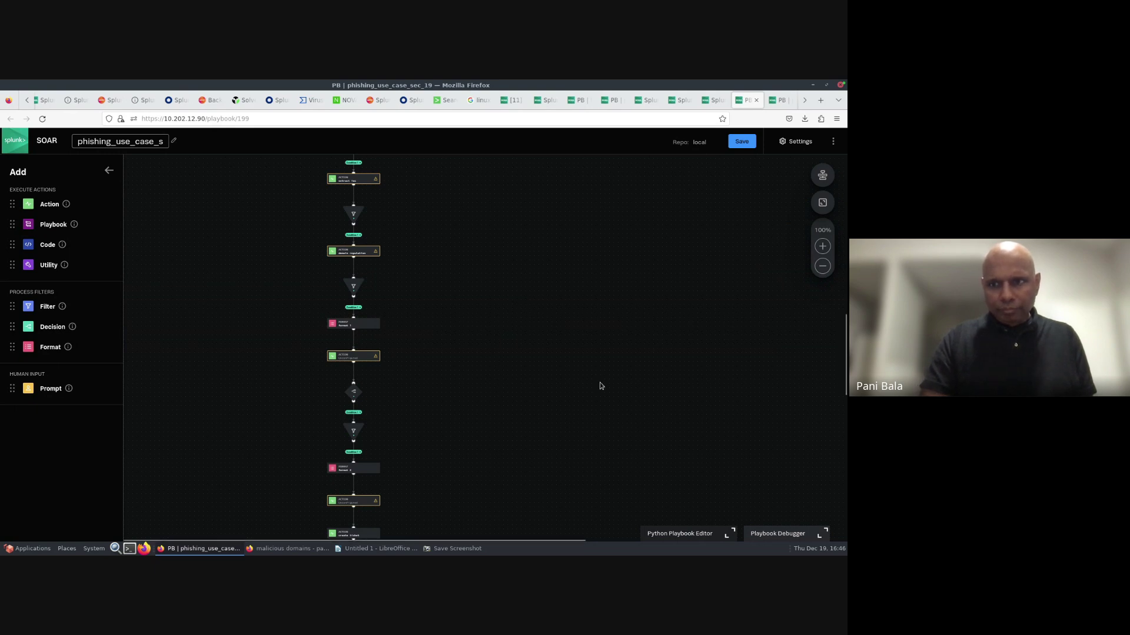
{"action": "scroll", "coordinate": [600, 366], "scroll_direction": "down", "scroll_amount": 1}
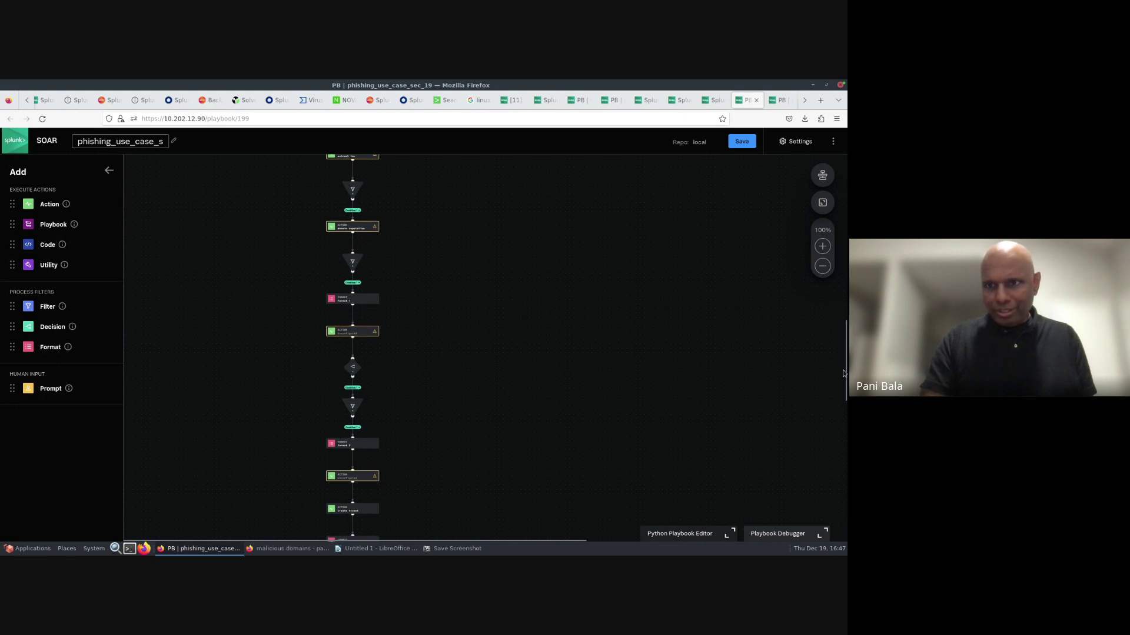
{"action": "left_click_drag", "start_coordinate": [845, 383], "coordinate": [841, 413]}
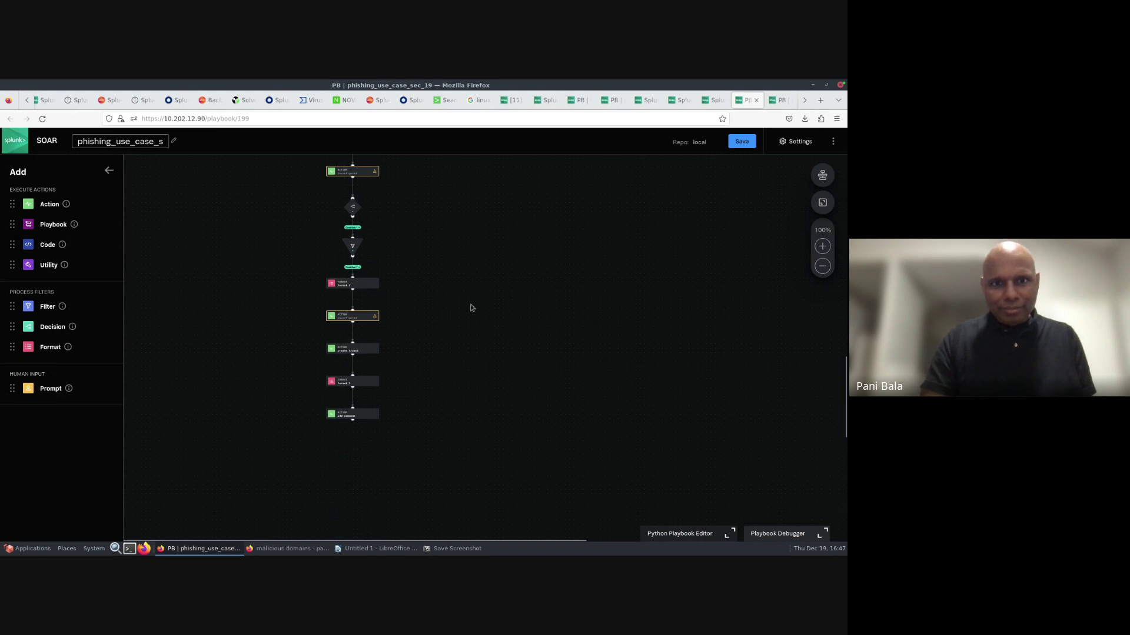
{"action": "left_click", "coordinate": [361, 317]}
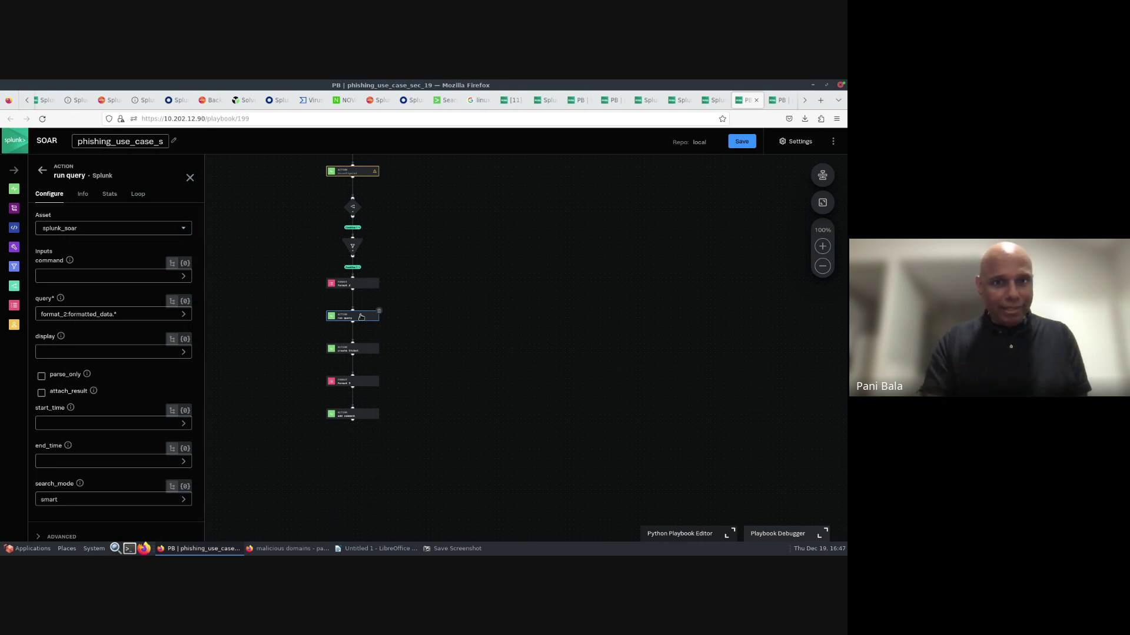
{"action": "left_click", "coordinate": [352, 351]}
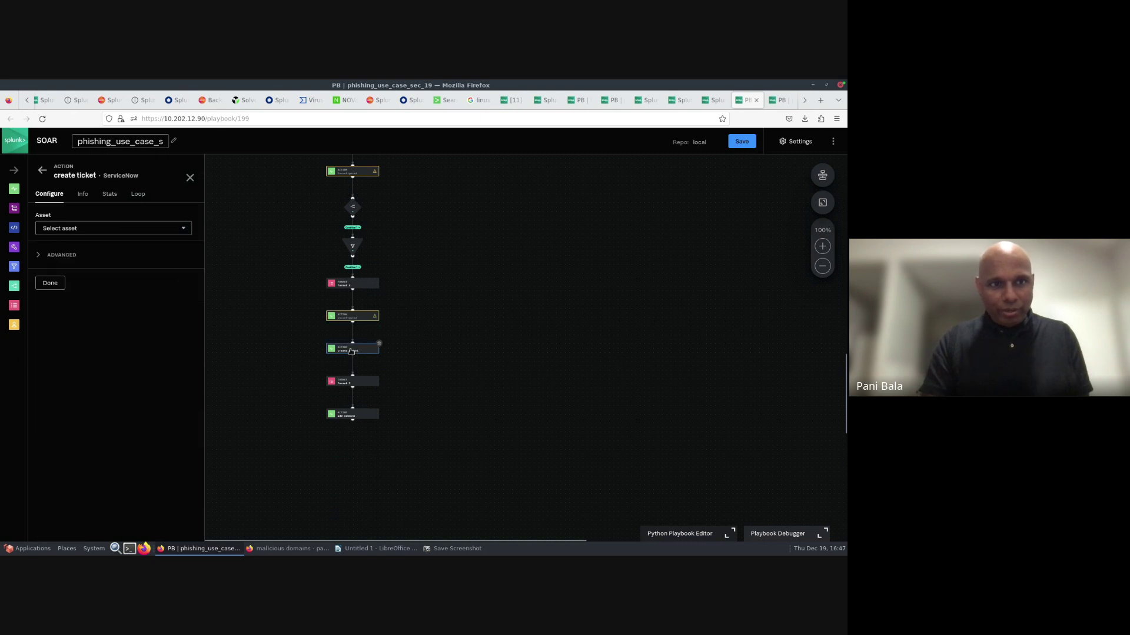
{"action": "left_click", "coordinate": [353, 385]}
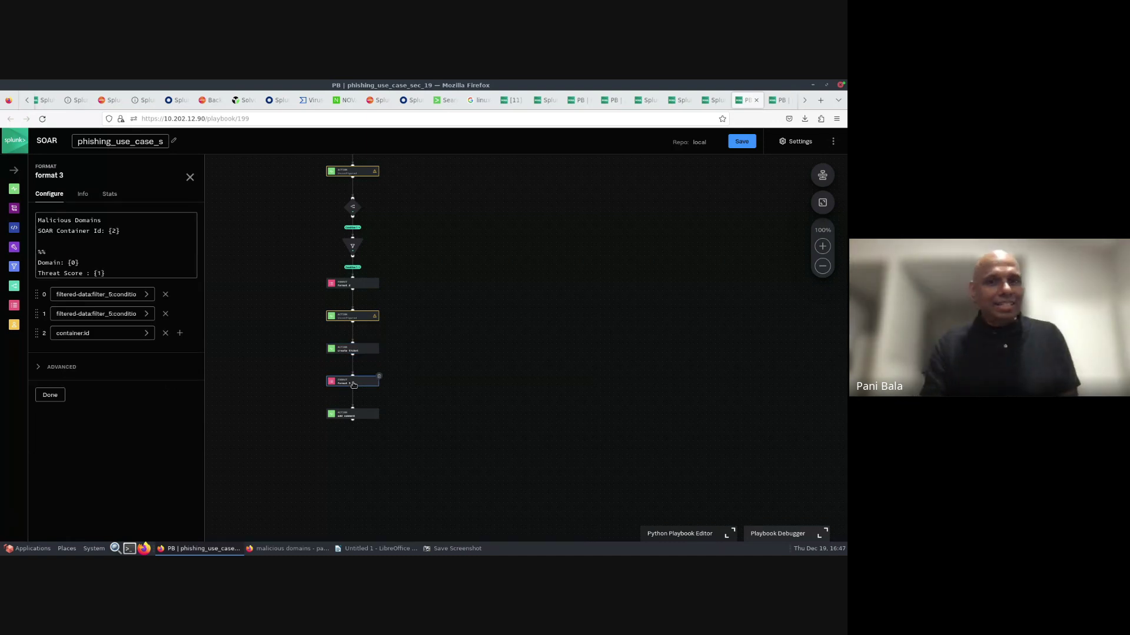
{"action": "left_click", "coordinate": [351, 417]}
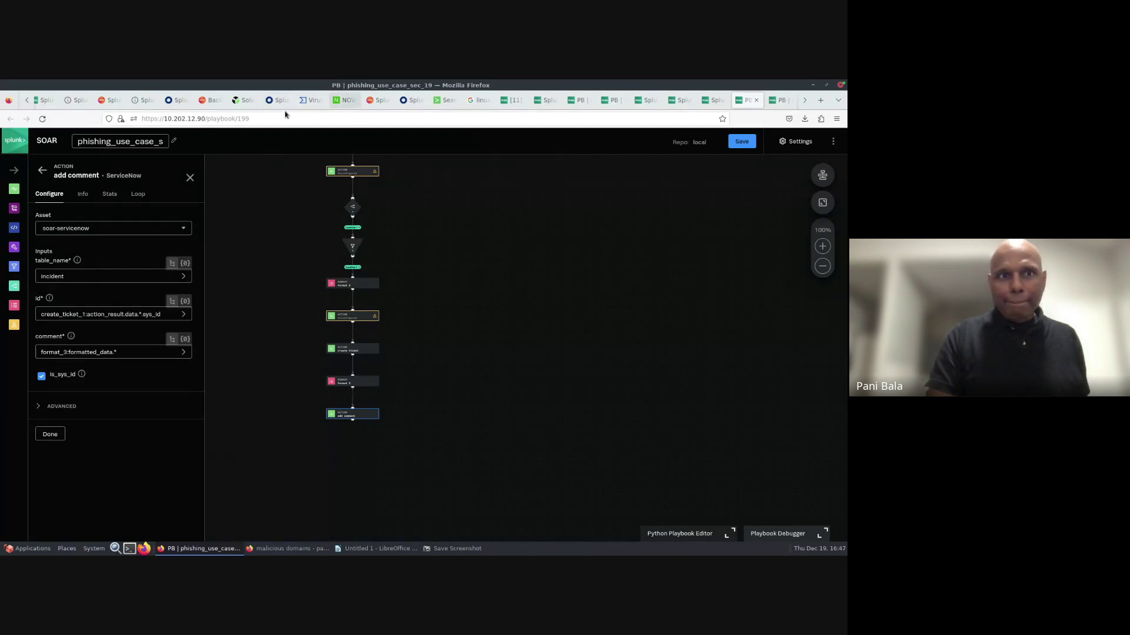
{"action": "left_click", "coordinate": [105, 101]}
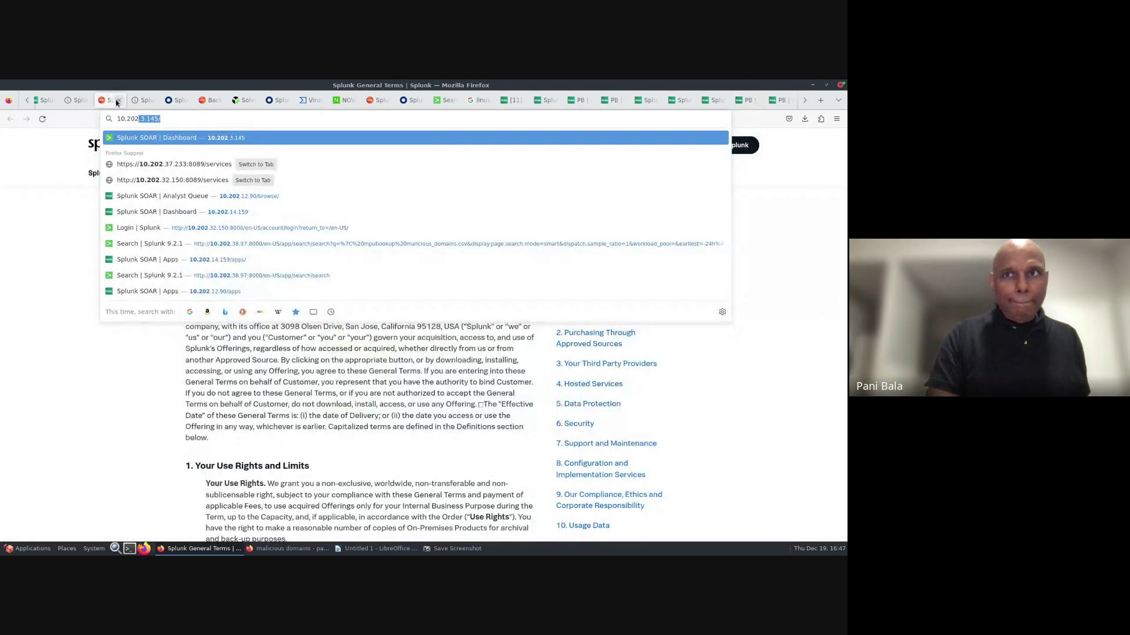
- Close the Splunk terms tab and preview the suspicious-activity PDF attachment in Gmail
{"action": "left_click", "coordinate": [118, 101]}
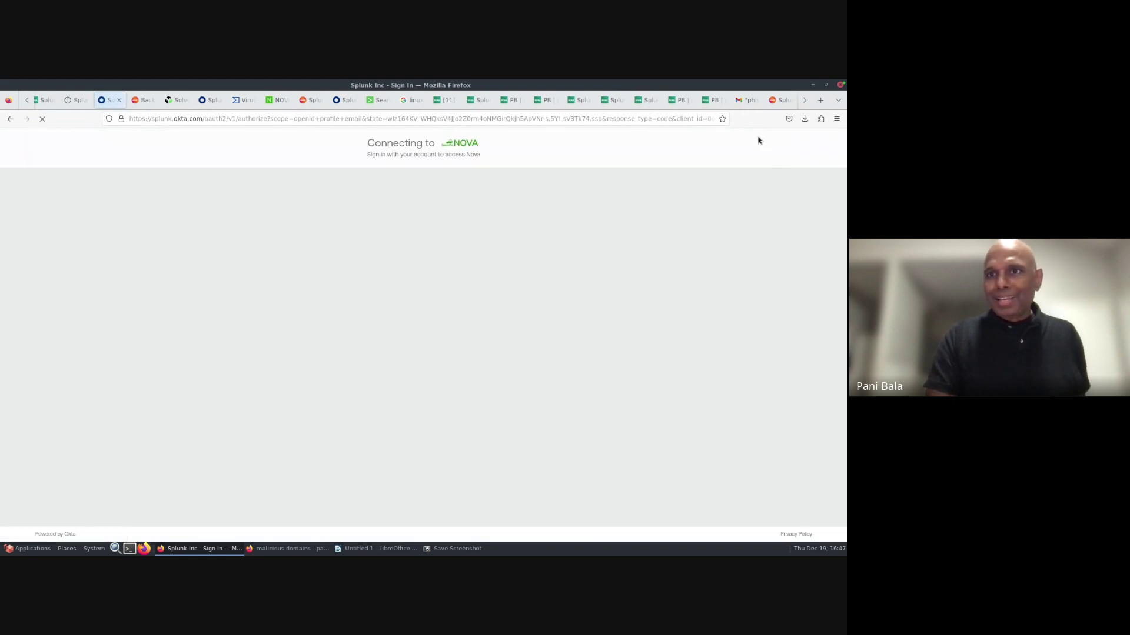
{"action": "left_click", "coordinate": [741, 102]}
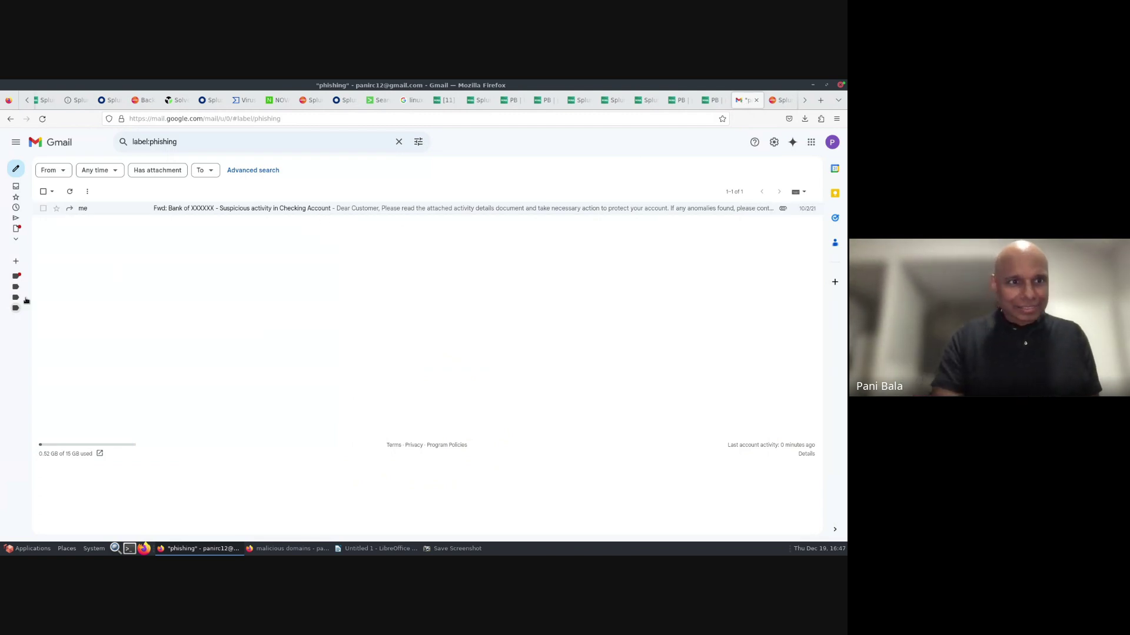
{"action": "mouse_move", "coordinate": [36, 307]}
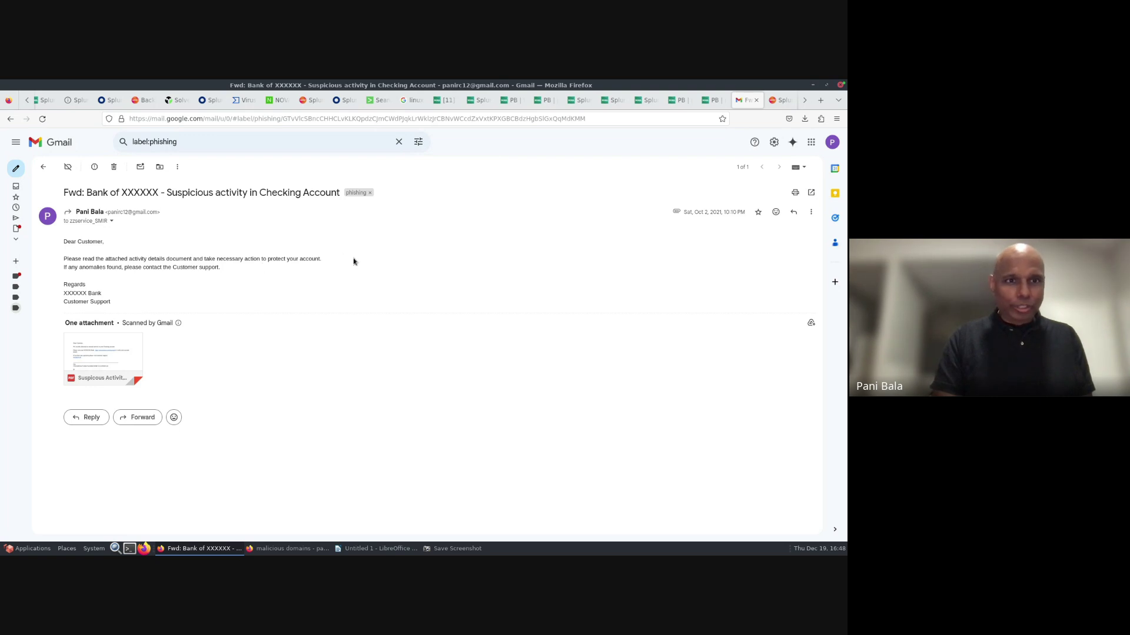
{"action": "left_click", "coordinate": [86, 361]}
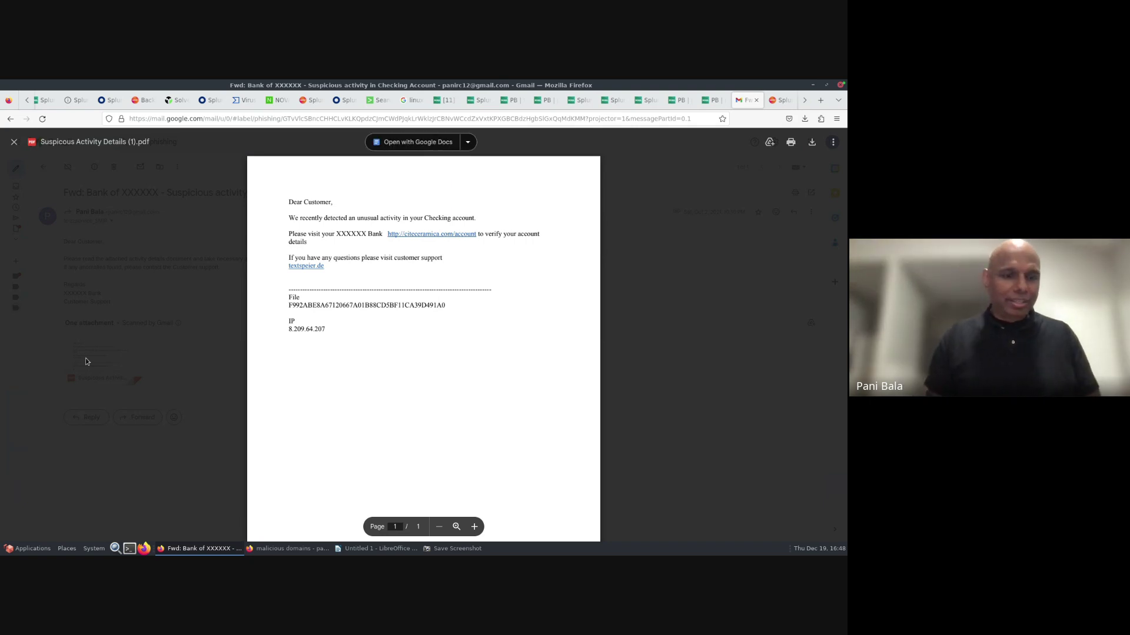
{"action": "key", "text": "Escape"}
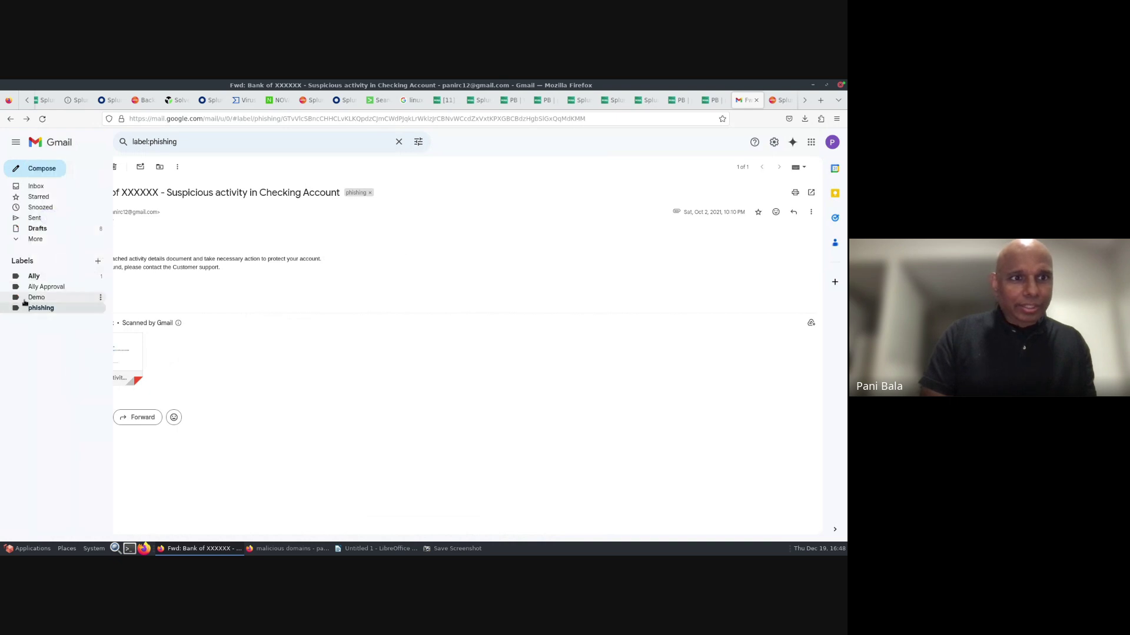
- Move the phishing email from the phishing label into the Demo label and confirm it there
{"action": "left_click", "coordinate": [34, 310]}
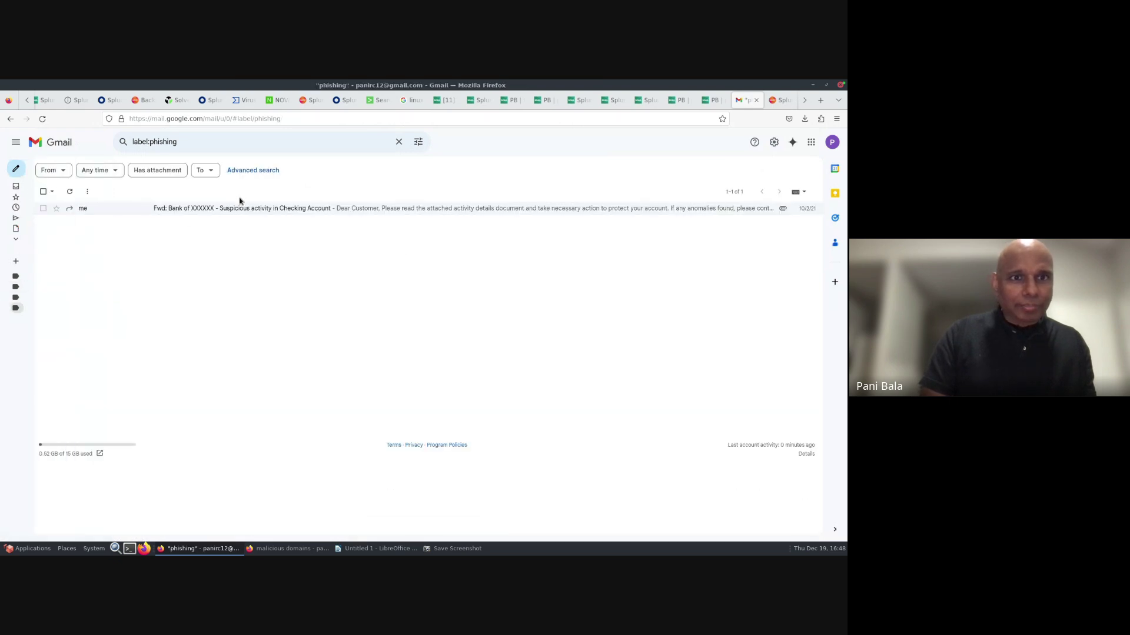
{"action": "left_click_drag", "start_coordinate": [238, 210], "coordinate": [18, 300]}
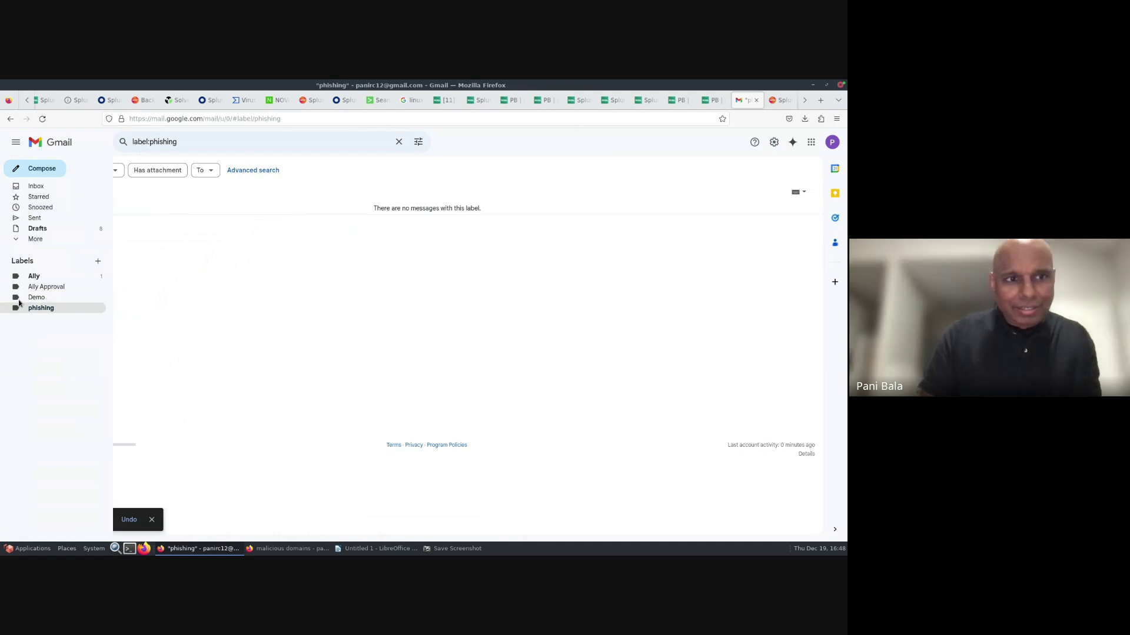
{"action": "left_click", "coordinate": [34, 298]}
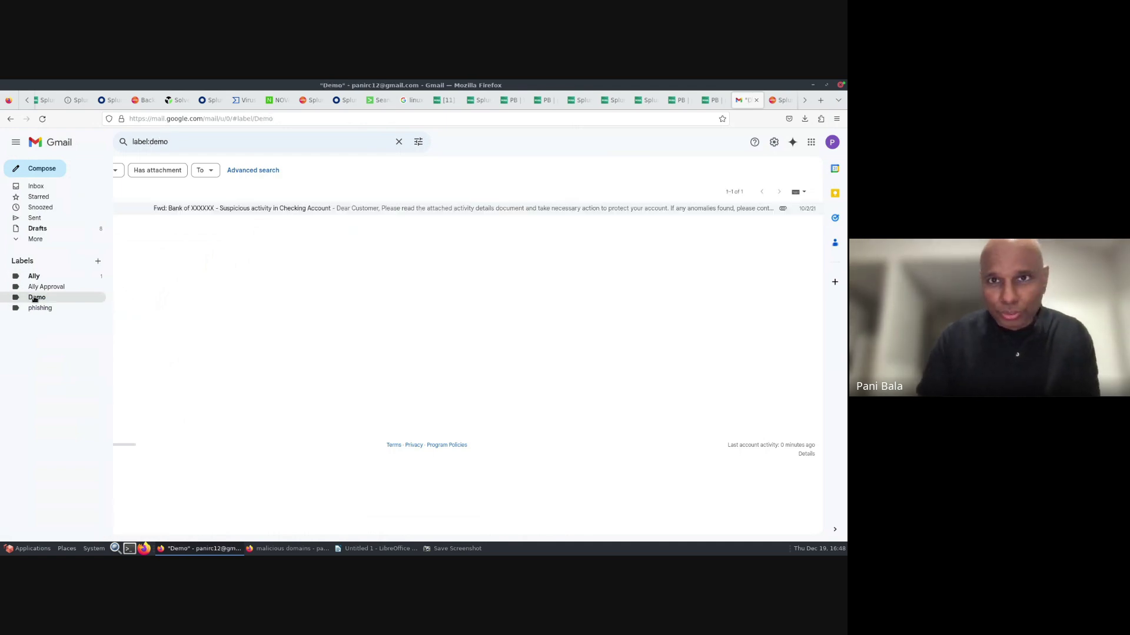
{"action": "left_click", "coordinate": [471, 101]}
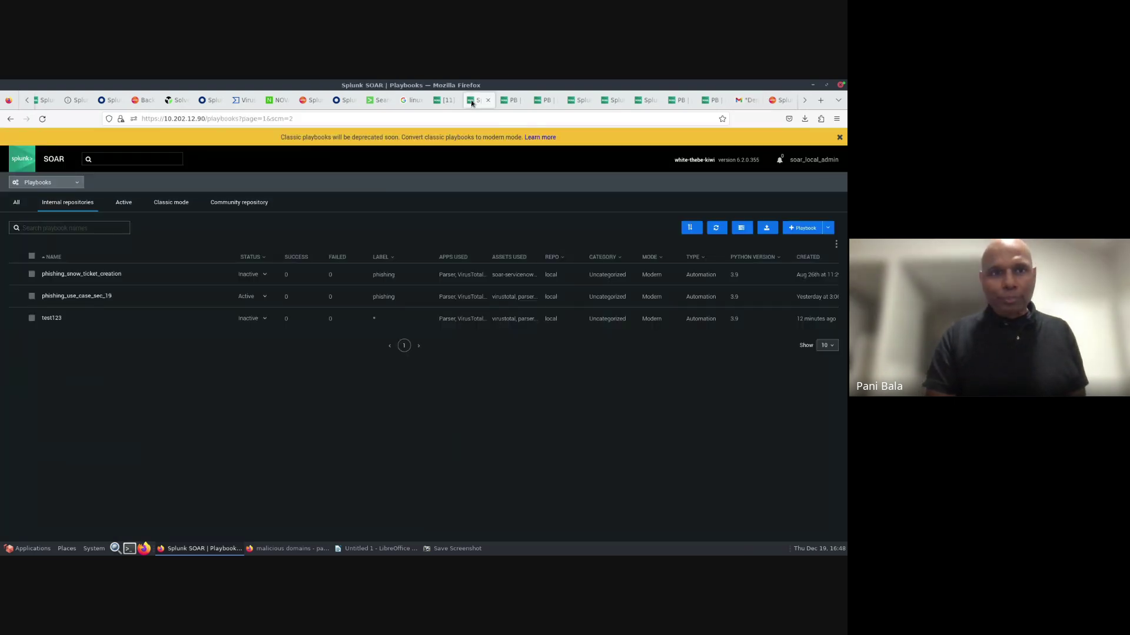
- Check the imap asset's server and login settings, and its phishing-label, 1-minute polling ingest settings
{"action": "left_click", "coordinate": [75, 183]}
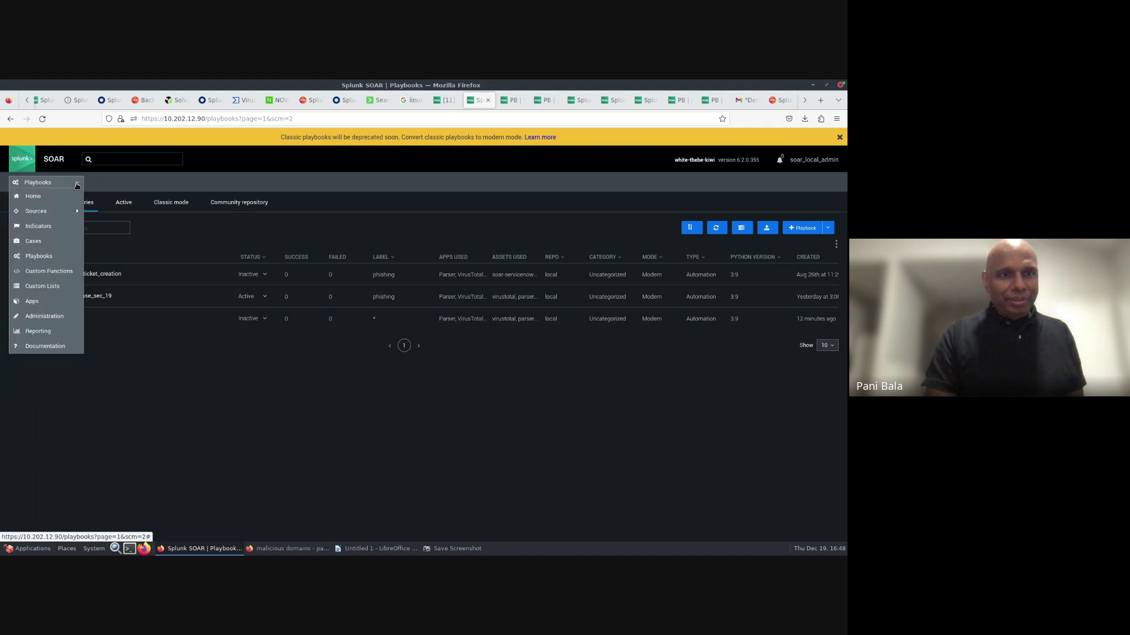
{"action": "left_click", "coordinate": [37, 303]}
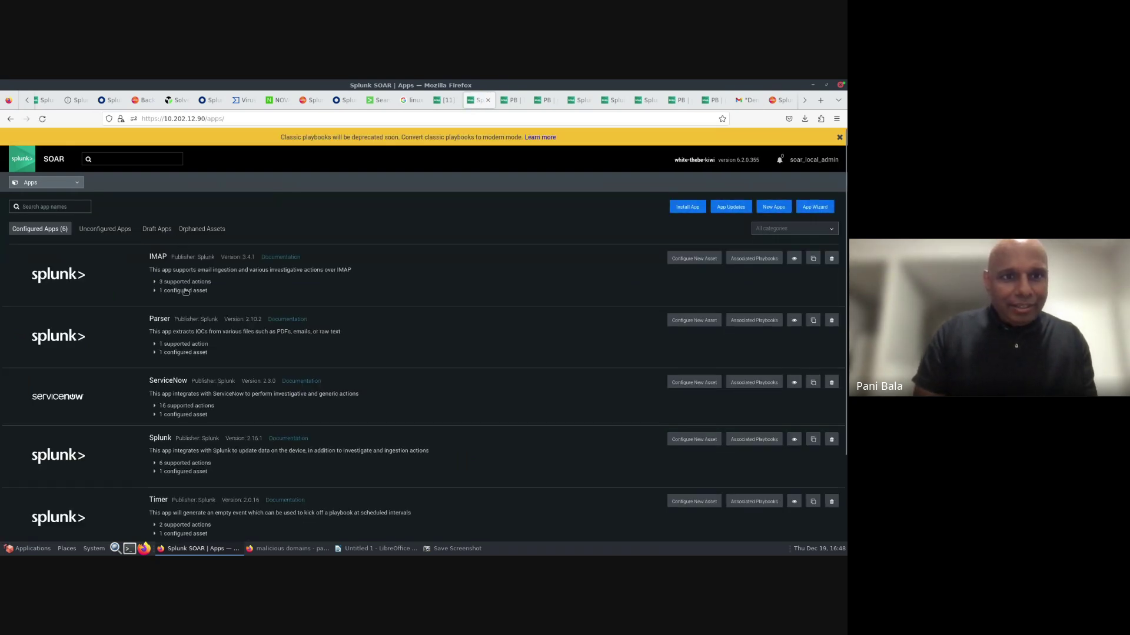
{"action": "left_click", "coordinate": [185, 291]}
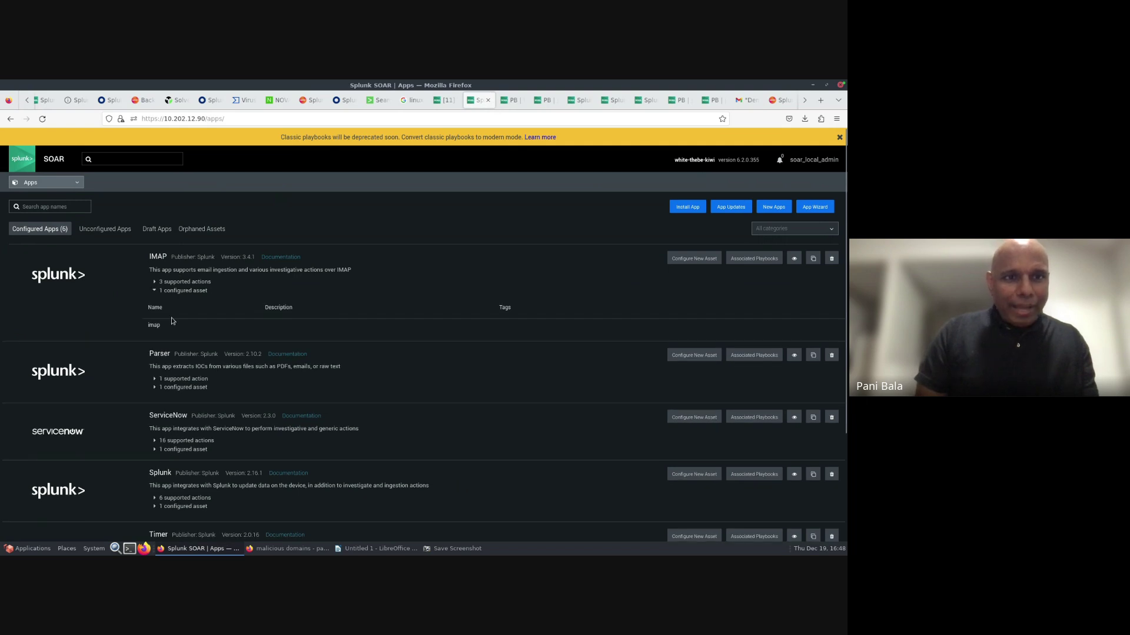
{"action": "left_click", "coordinate": [154, 325]}
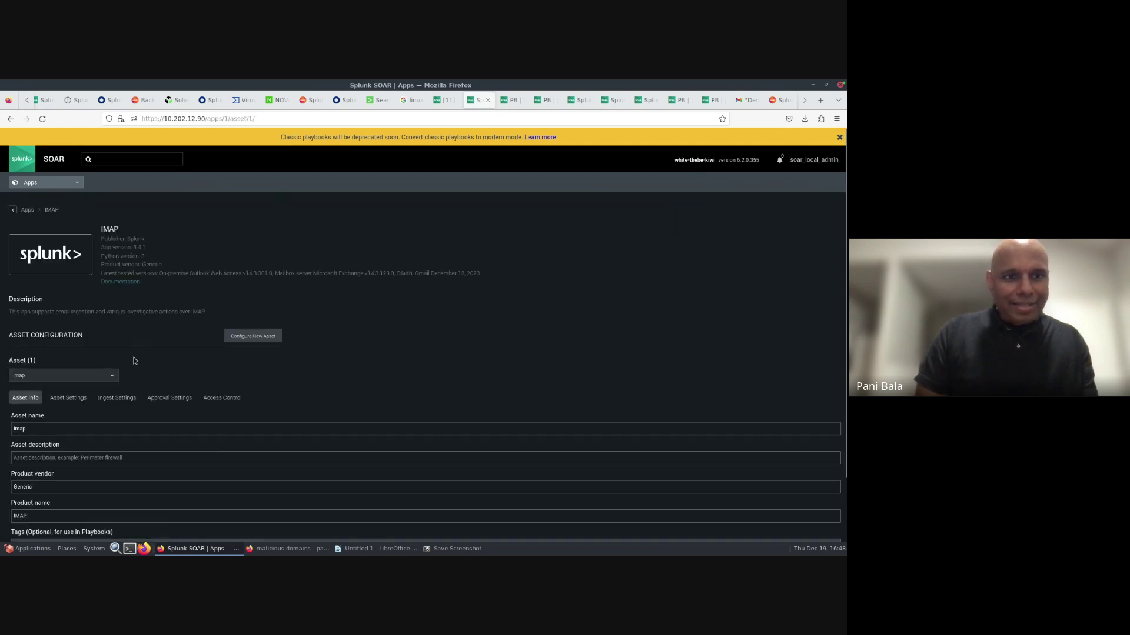
{"action": "left_click", "coordinate": [75, 399]}
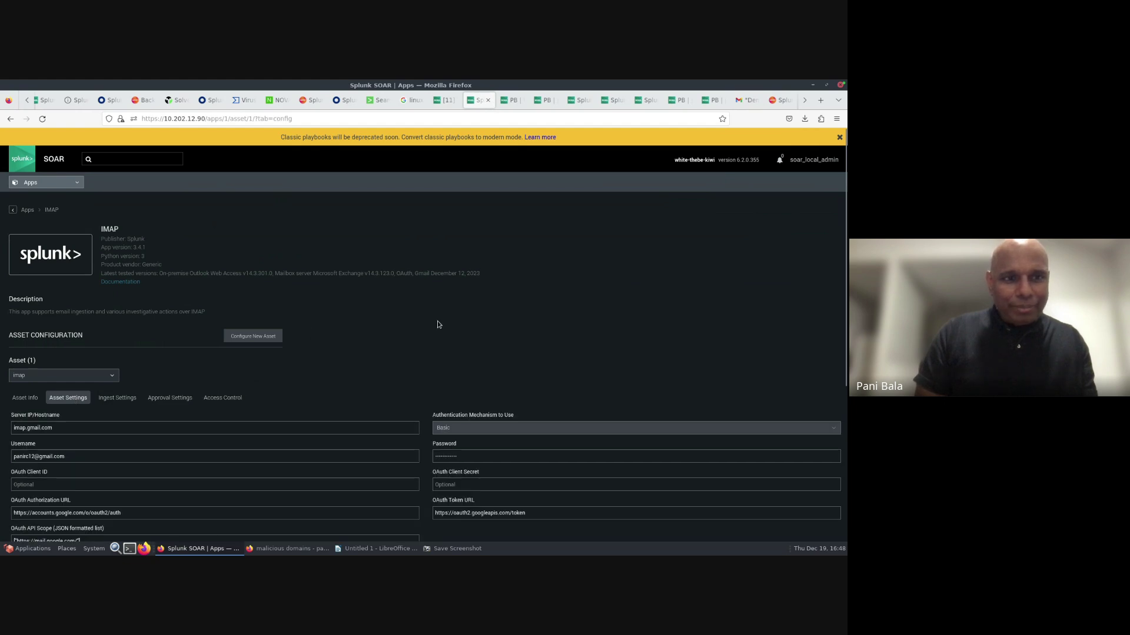
{"action": "scroll", "coordinate": [437, 325], "scroll_direction": "down", "scroll_amount": 5}
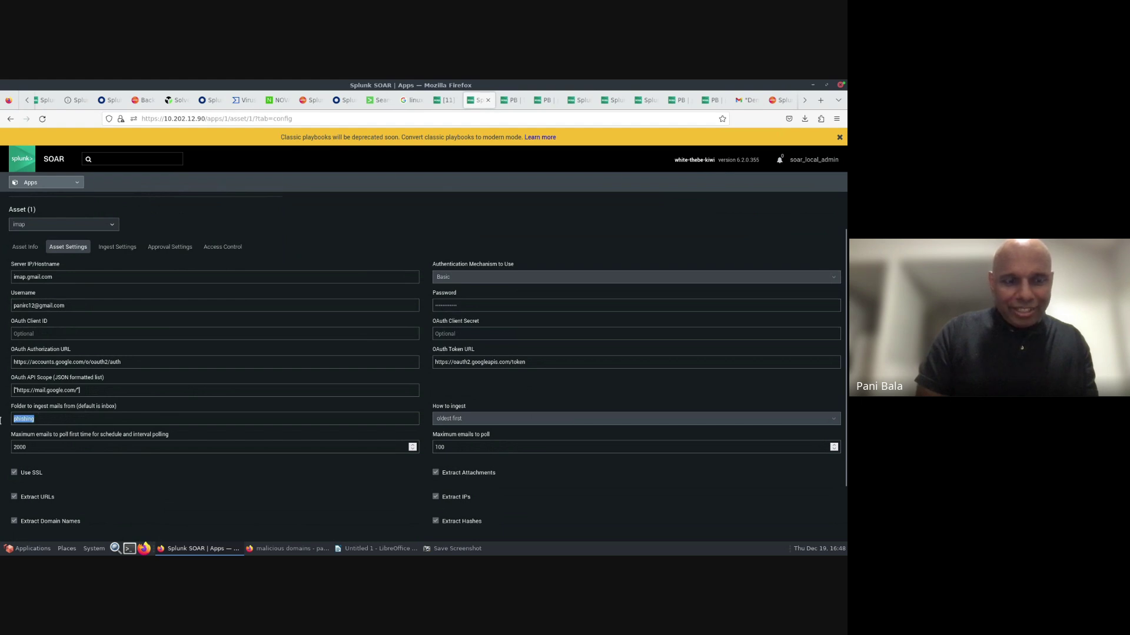
{"action": "left_click", "coordinate": [114, 248]}
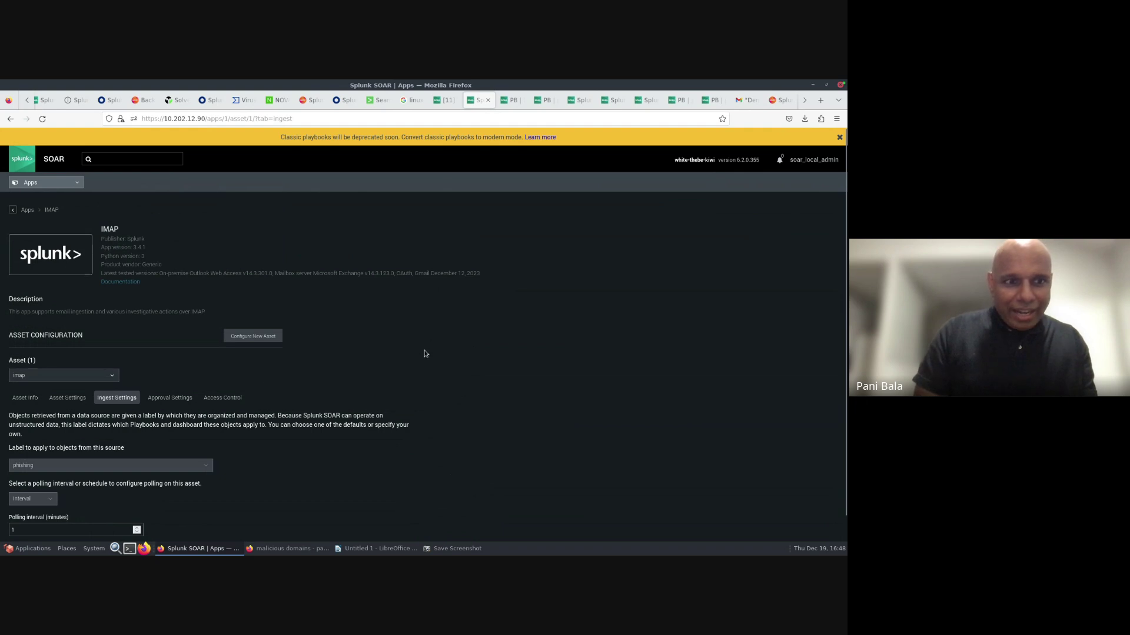
{"action": "scroll", "coordinate": [426, 354], "scroll_direction": "down", "scroll_amount": 1}
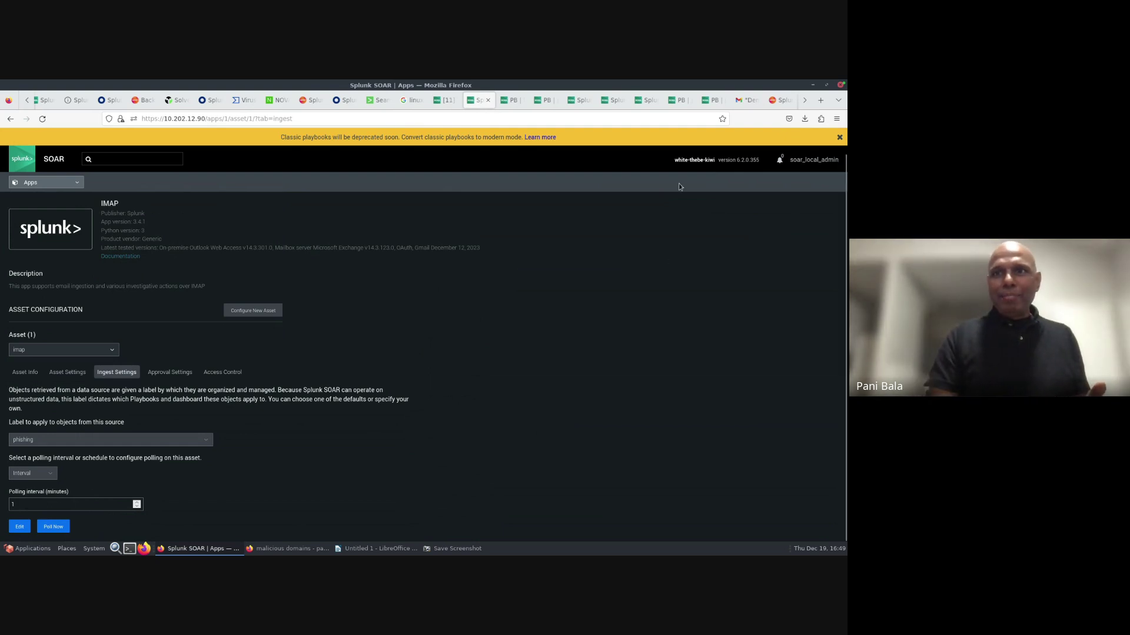
{"action": "left_click", "coordinate": [734, 101]}
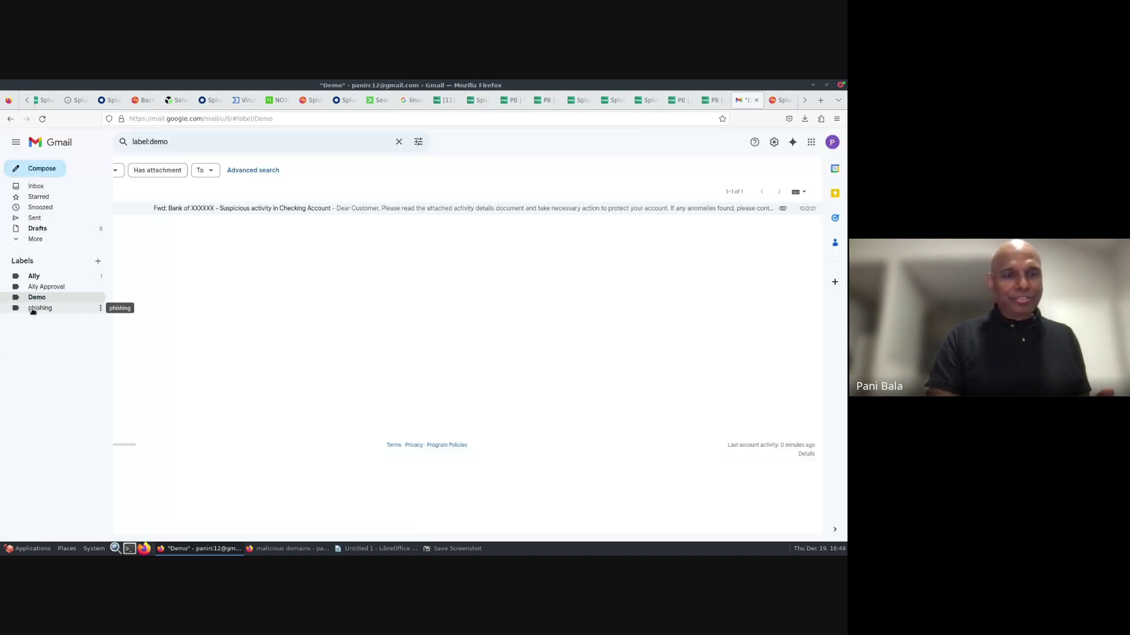
- Verify Gmail's phishing label is empty and the Demo label holds the bank email
{"action": "left_click", "coordinate": [33, 309]}
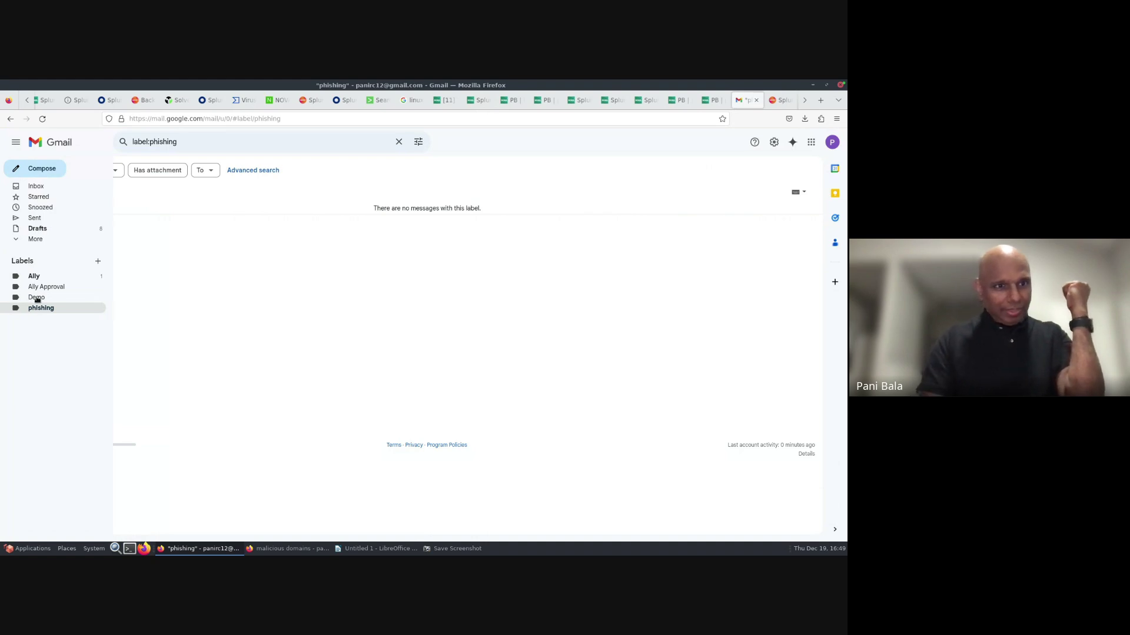
{"action": "left_click", "coordinate": [35, 297]}
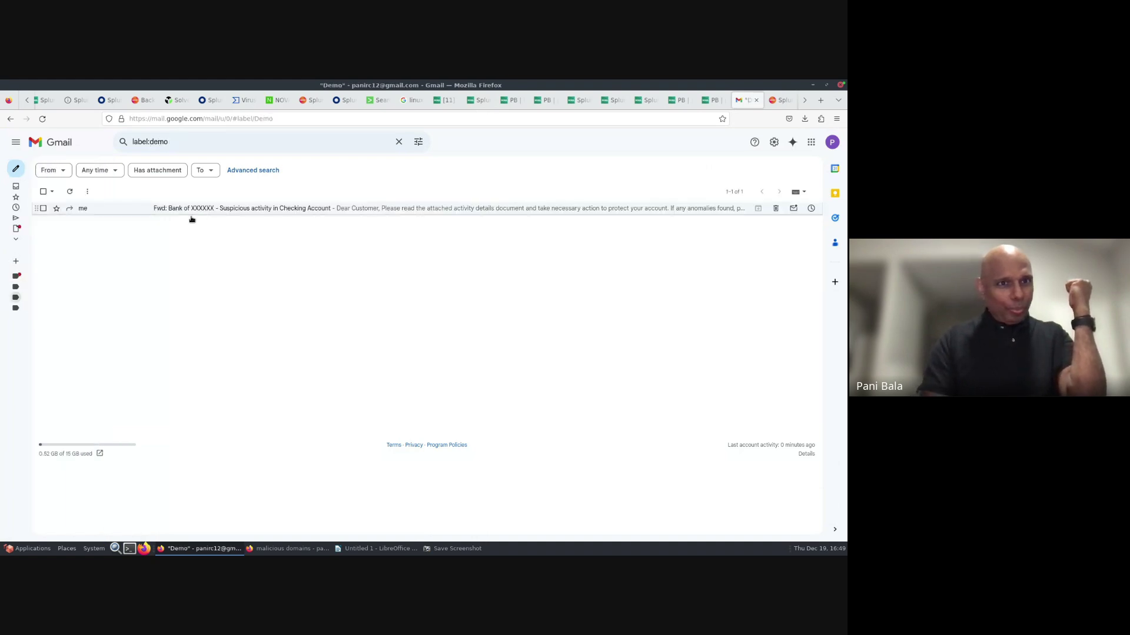
{"action": "left_click", "coordinate": [14, 310]}
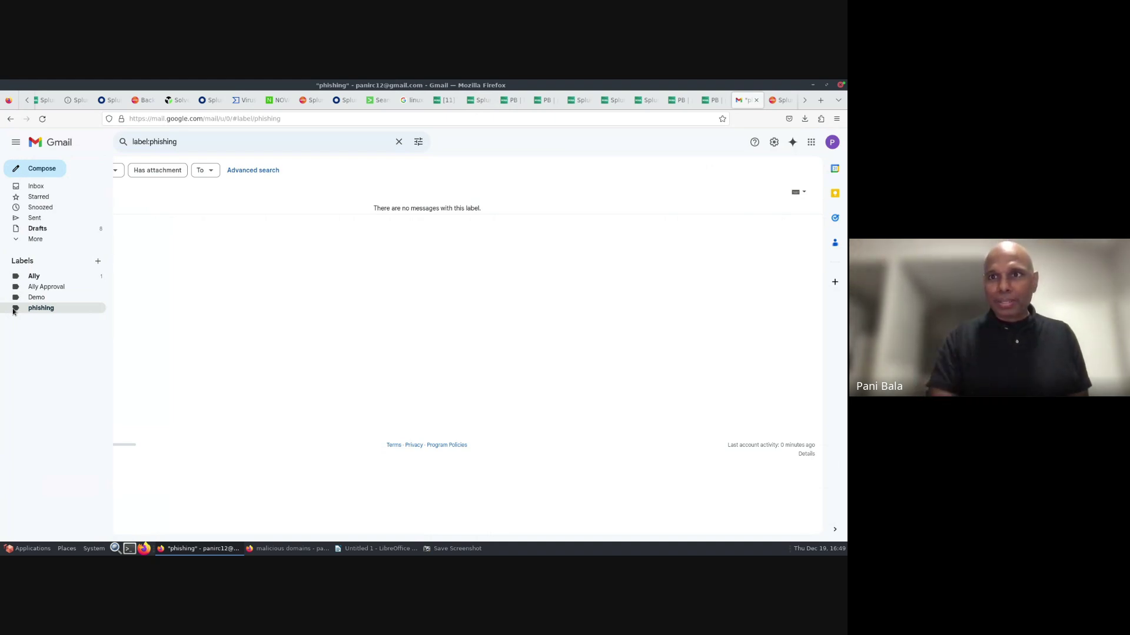
{"action": "left_click", "coordinate": [373, 102]}
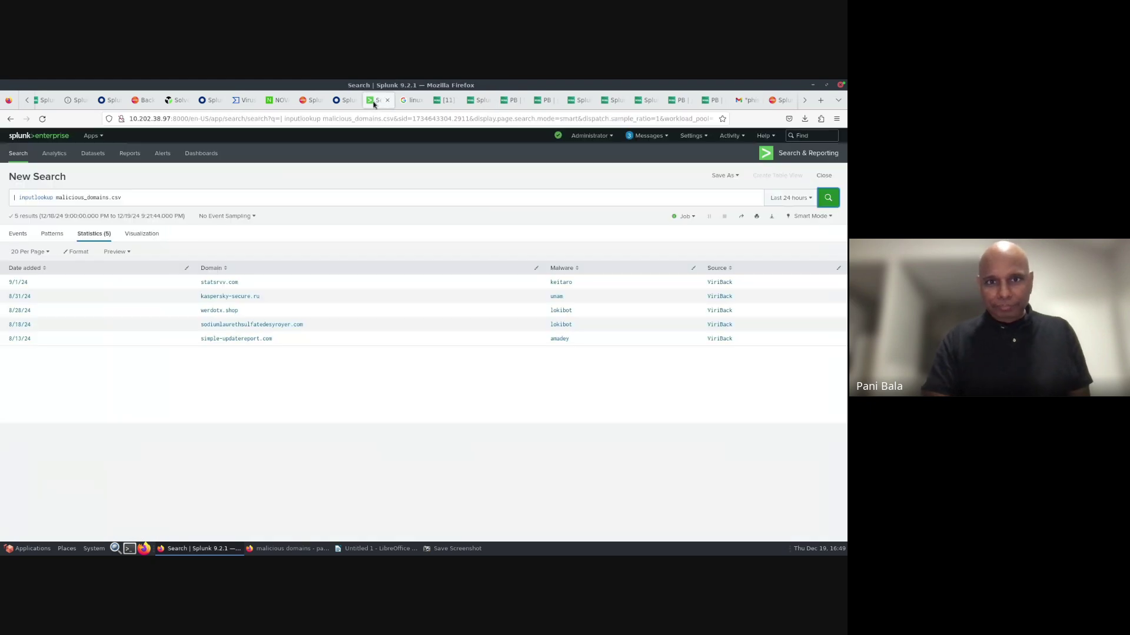
- Rerun the inputlookup malicious_domains.csv search, still five domains, then bring up ServiceNow incidents
{"action": "left_click", "coordinate": [154, 198]}
{"action": "key", "text": "Return"}
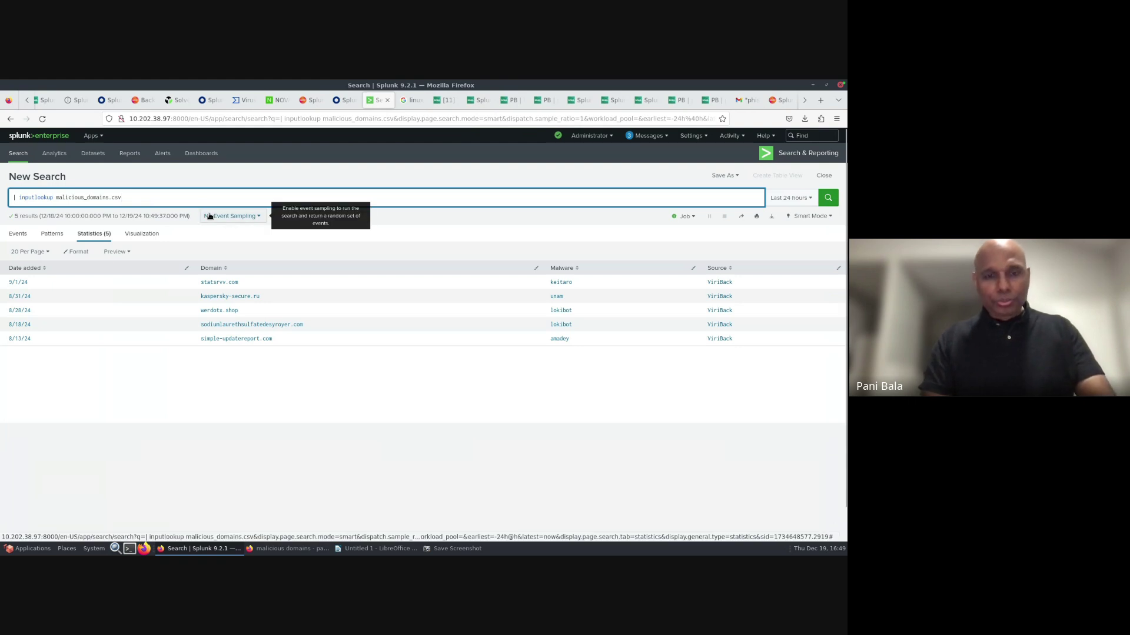
{"action": "key", "text": "super+Tab"}
{"action": "key", "text": "super+Tab"}
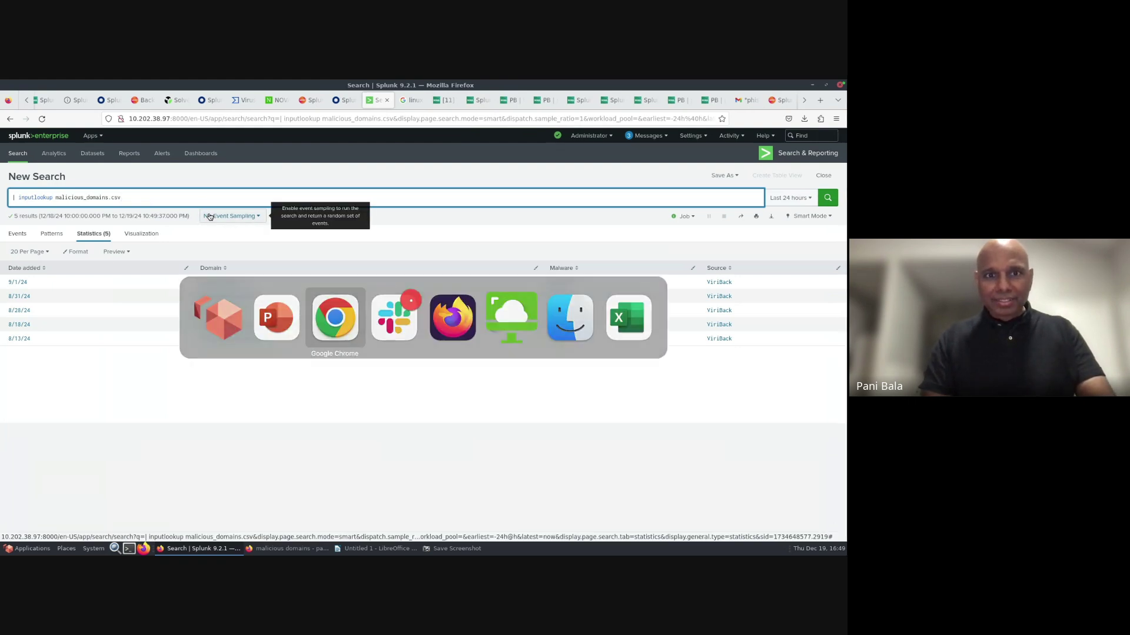
{"action": "left_click", "coordinate": [105, 91]}
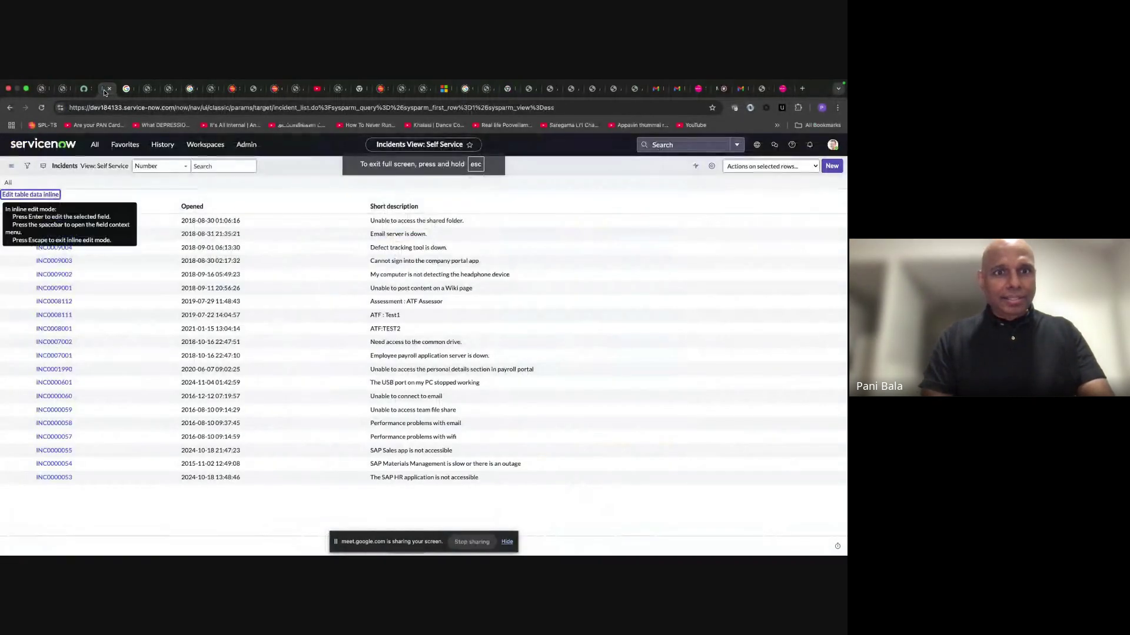
- Scan ServiceNow's incidents list for a new phishing ticket
{"action": "left_click", "coordinate": [106, 182]}
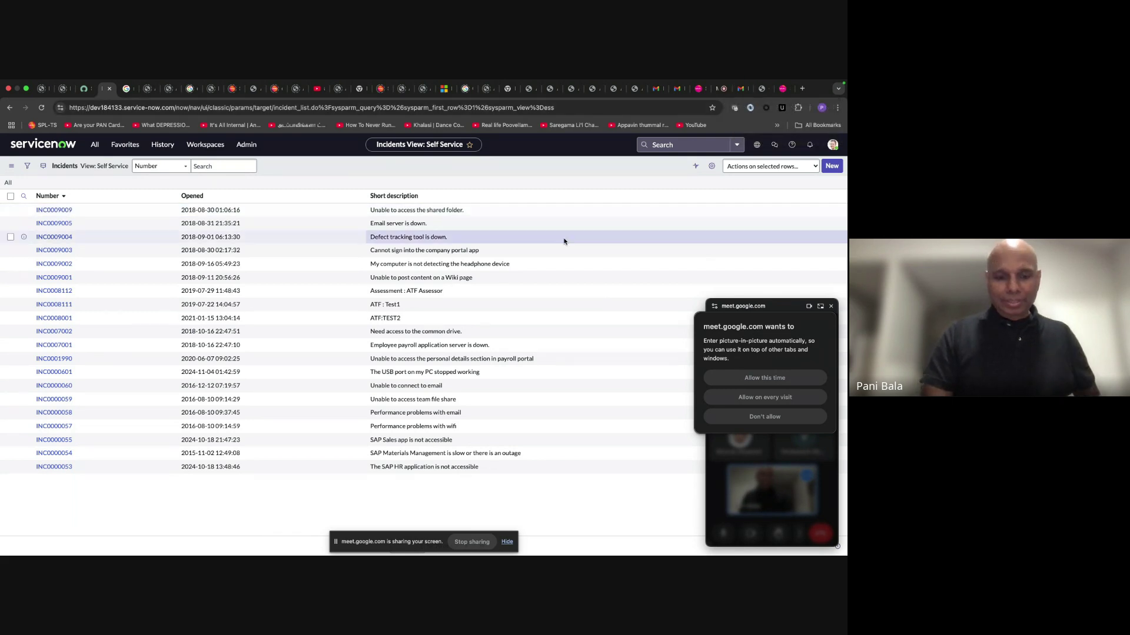
{"action": "key", "text": "super+Tab"}
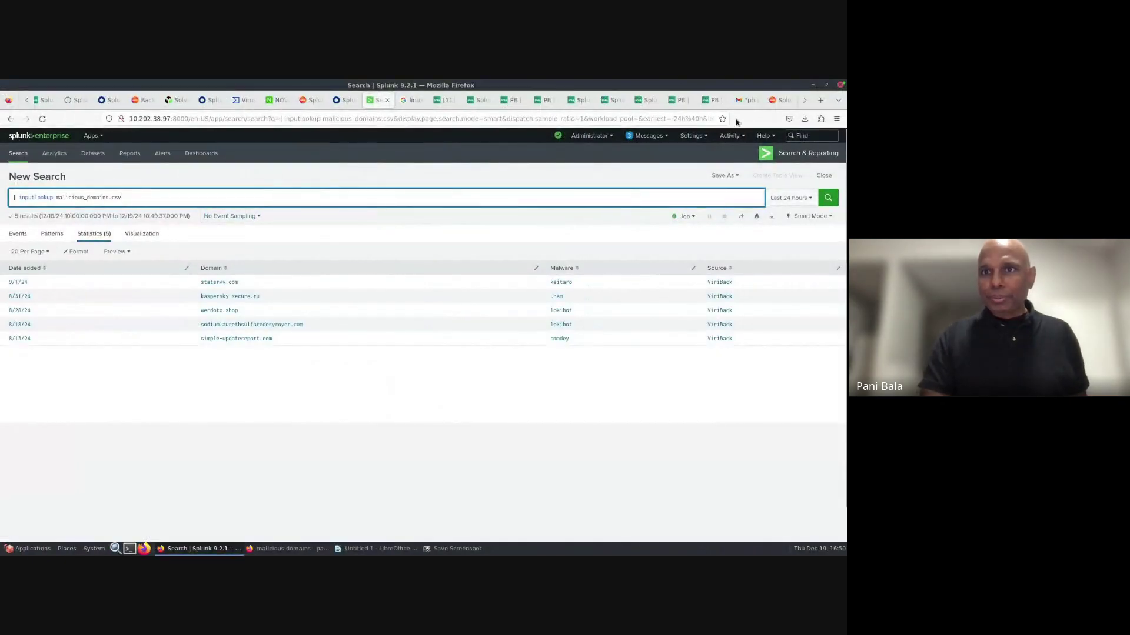
- Move the suspicious-activity email from Demo back to the phishing label, then reopen the SOAR events queue
{"action": "left_click", "coordinate": [745, 101]}
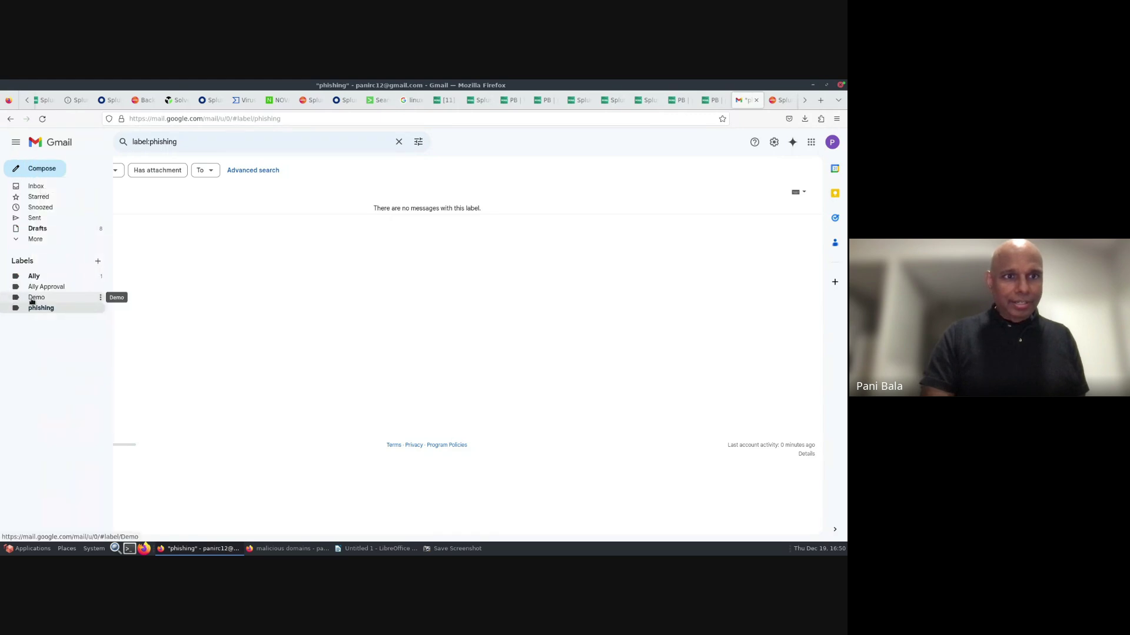
{"action": "left_click", "coordinate": [32, 298]}
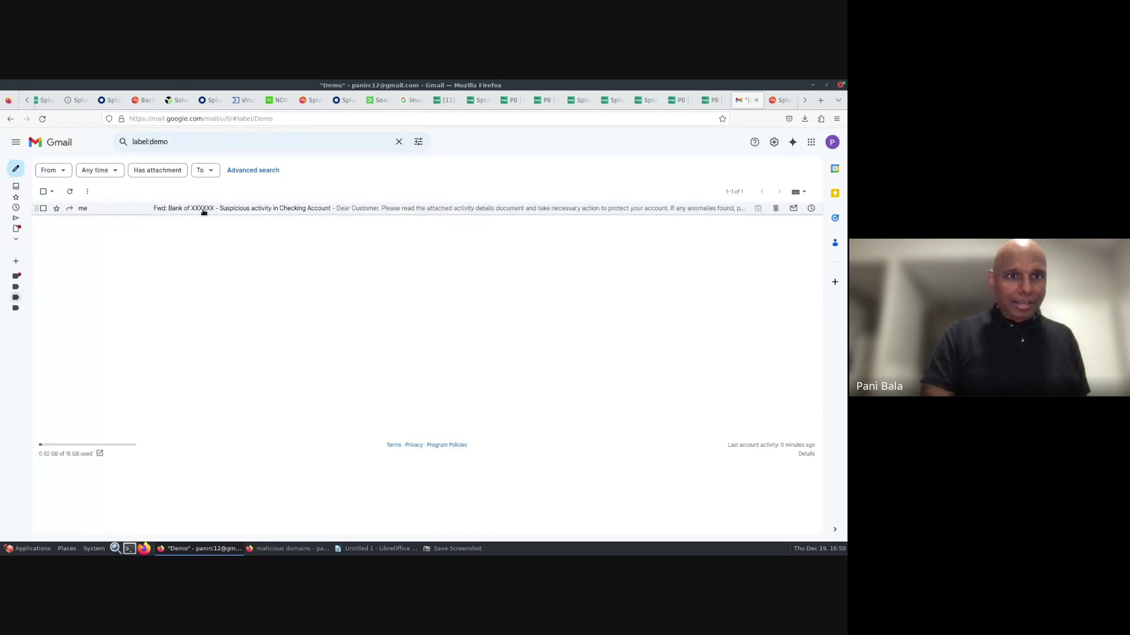
{"action": "left_click_drag", "start_coordinate": [203, 210], "coordinate": [19, 308]}
{"action": "left_click", "coordinate": [40, 309]}
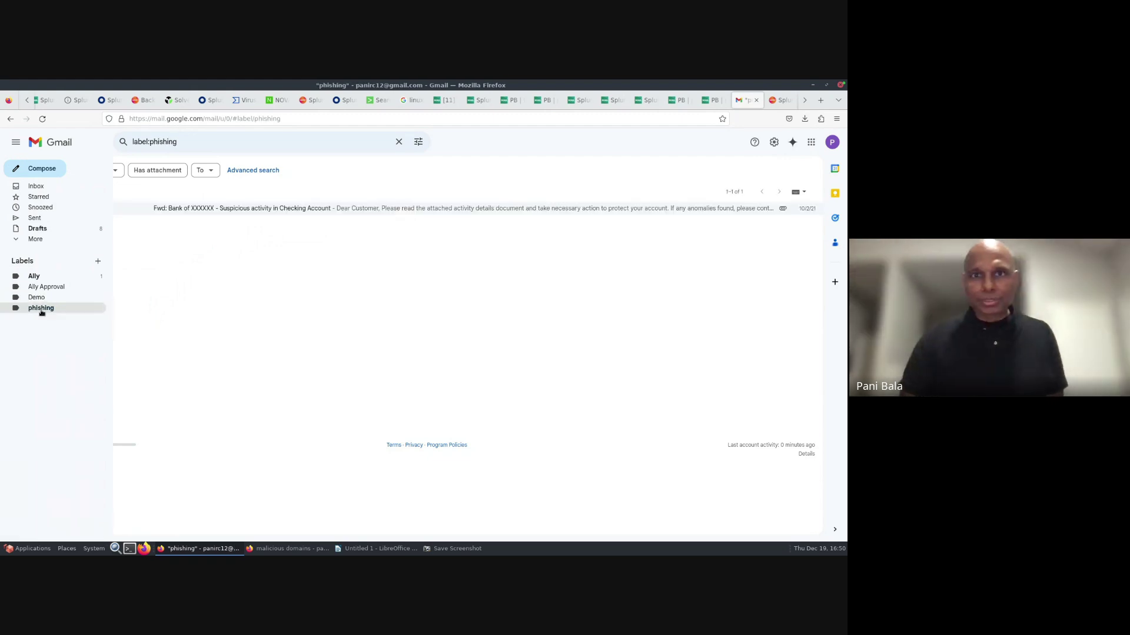
{"action": "left_click", "coordinate": [440, 100]}
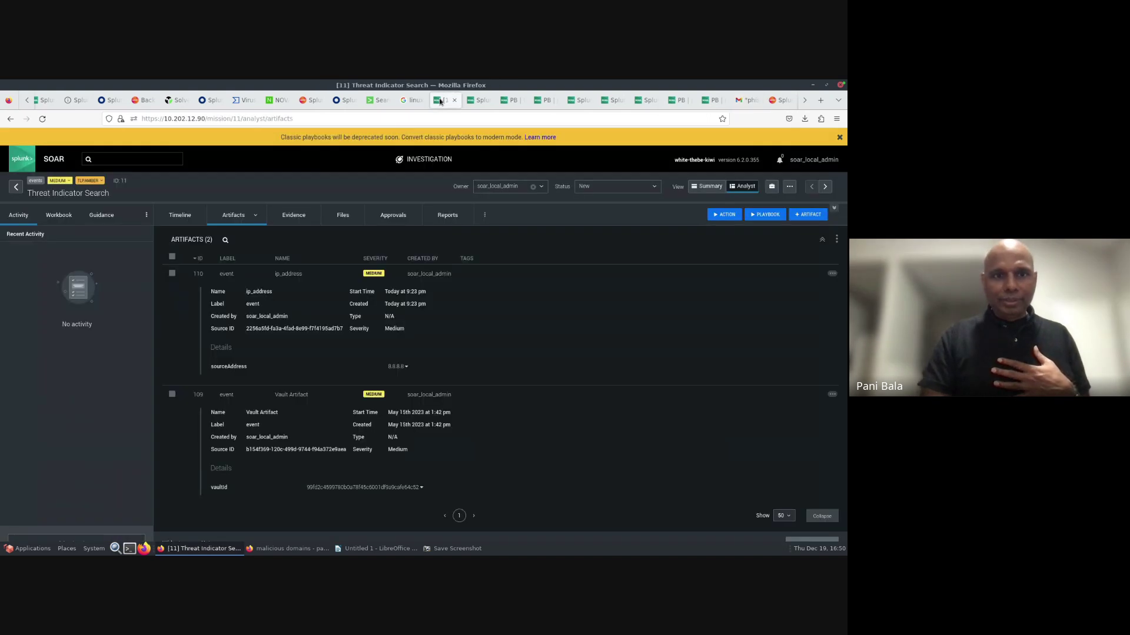
{"action": "left_click", "coordinate": [16, 188]}
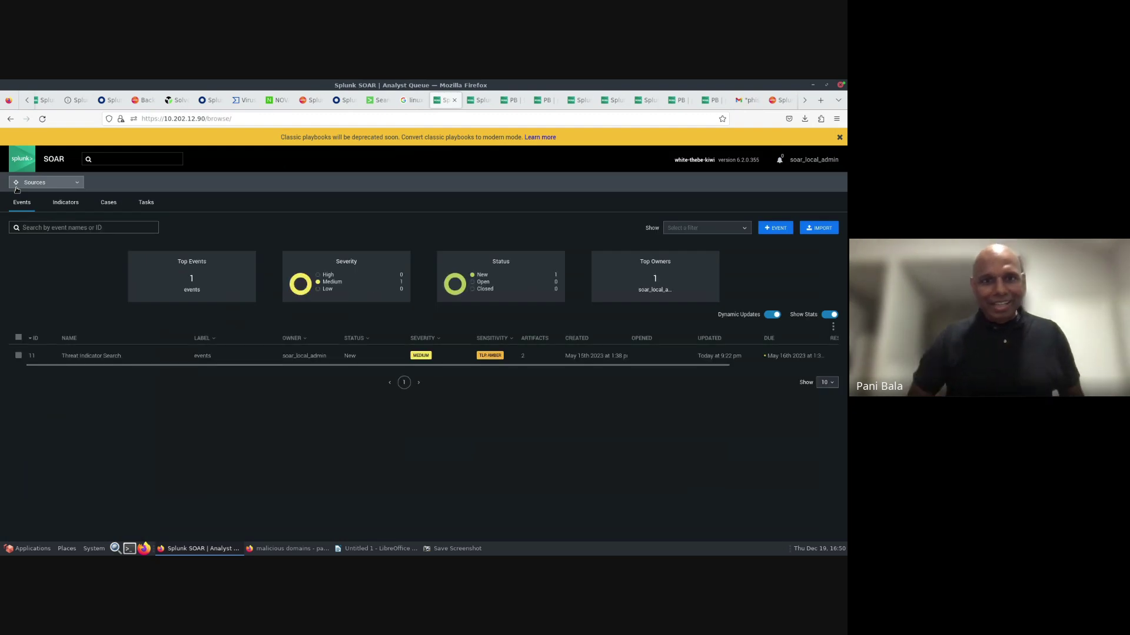
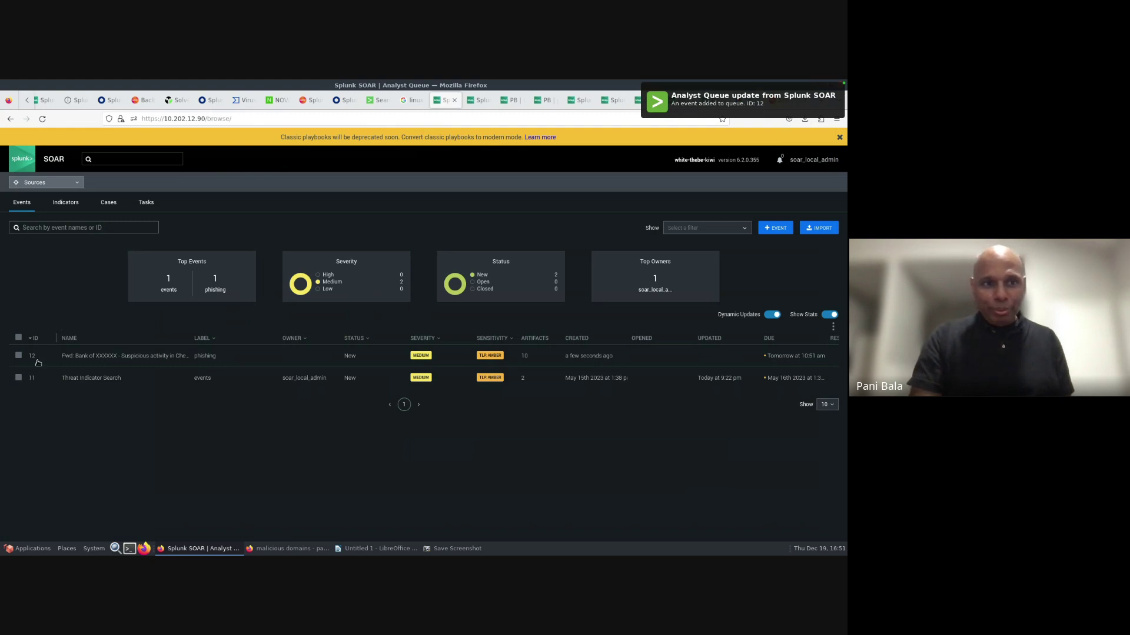
- Open event 12's artifacts and expand the Email, Vault, IP and Domain artifact details
{"action": "left_click", "coordinate": [82, 357]}
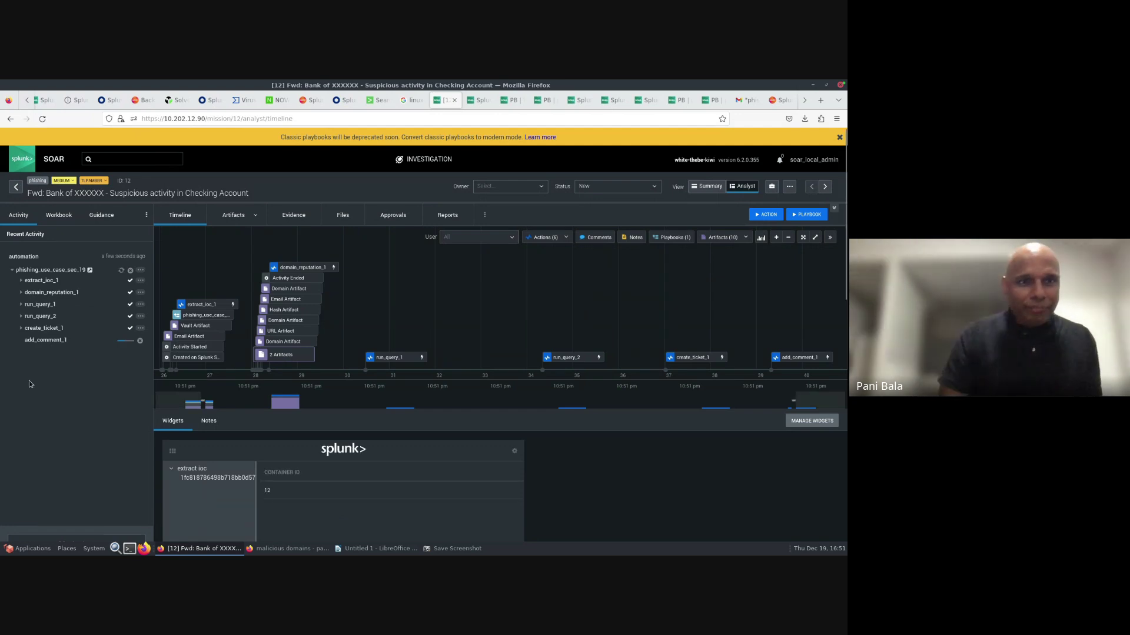
{"action": "left_click", "coordinate": [234, 215]}
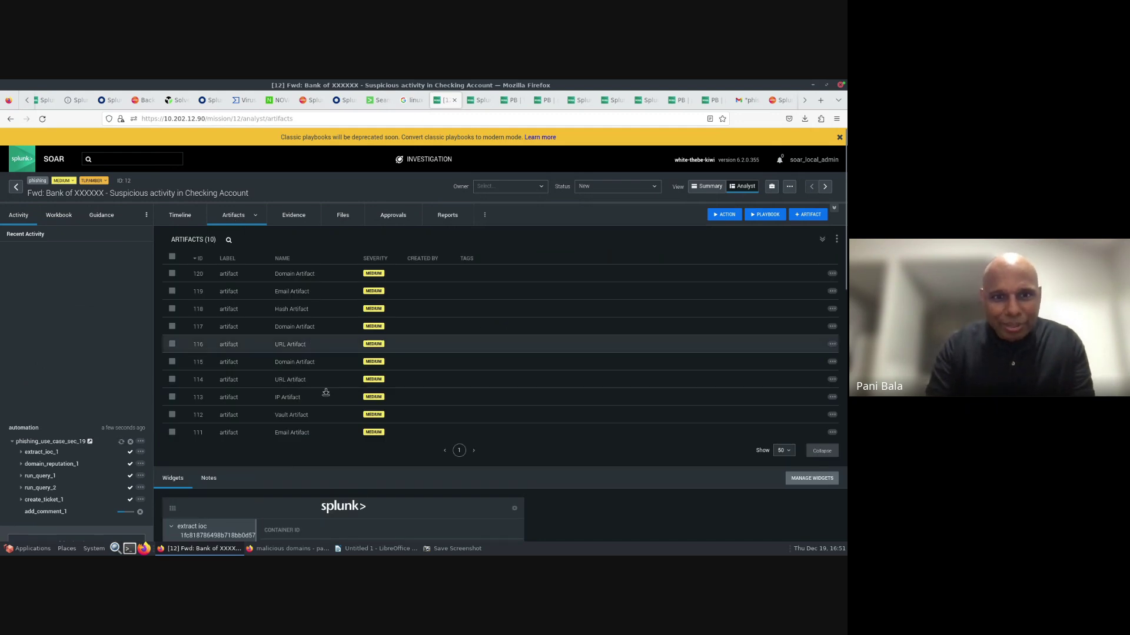
{"action": "left_click", "coordinate": [314, 435]}
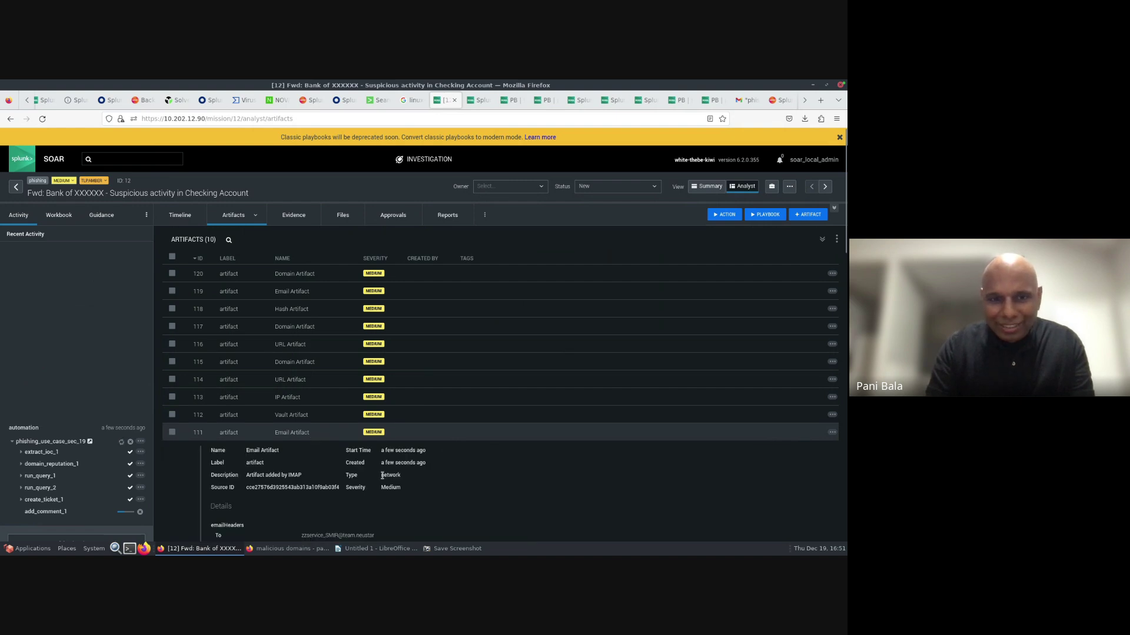
{"action": "scroll", "coordinate": [383, 475], "scroll_direction": "down", "scroll_amount": 8}
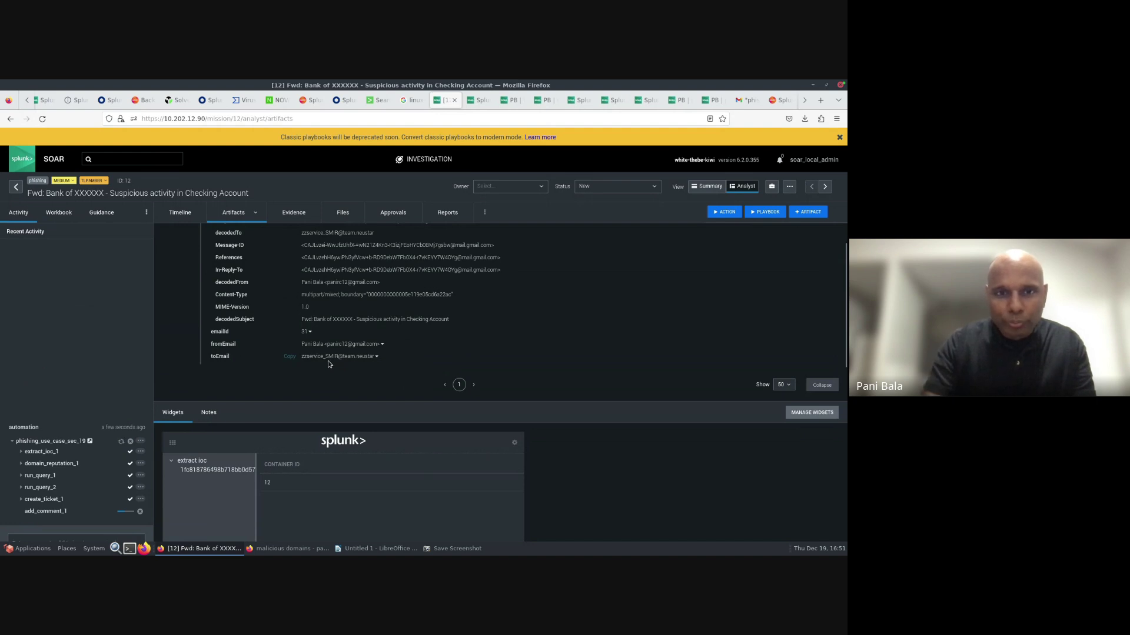
{"action": "scroll", "coordinate": [329, 359], "scroll_direction": "up", "scroll_amount": 5}
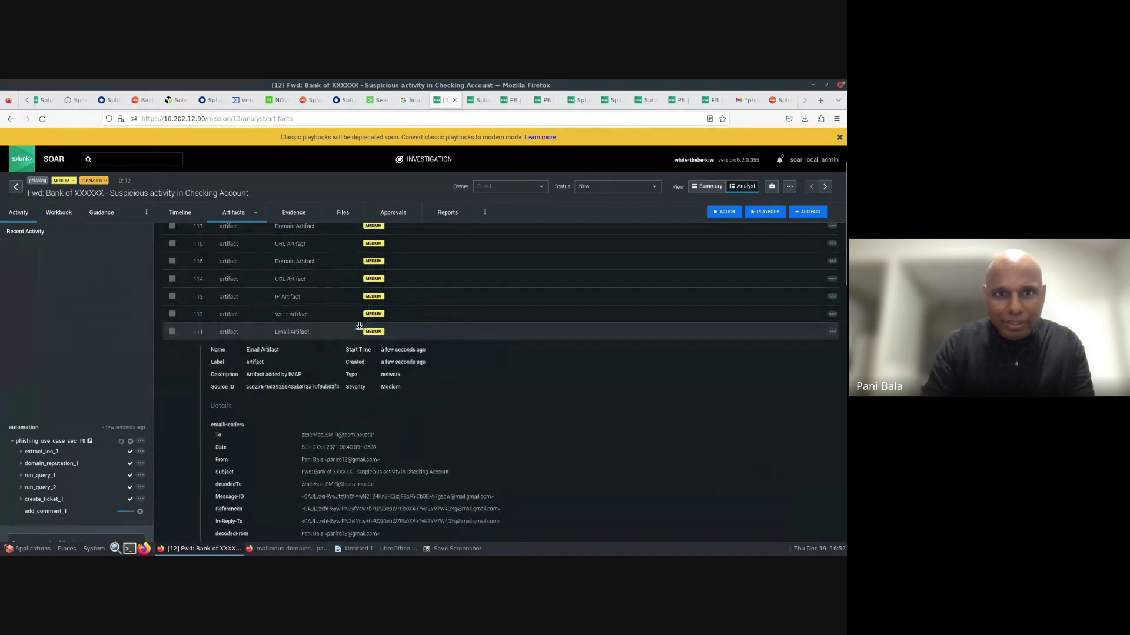
{"action": "scroll", "coordinate": [359, 326], "scroll_direction": "up", "scroll_amount": 2}
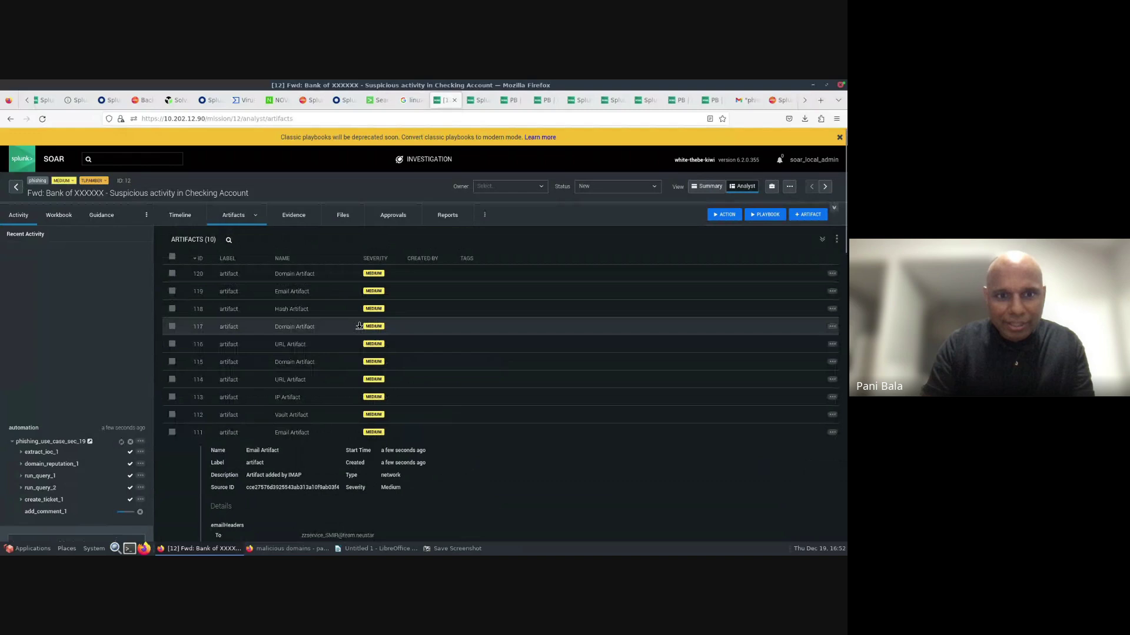
{"action": "left_click", "coordinate": [302, 414]}
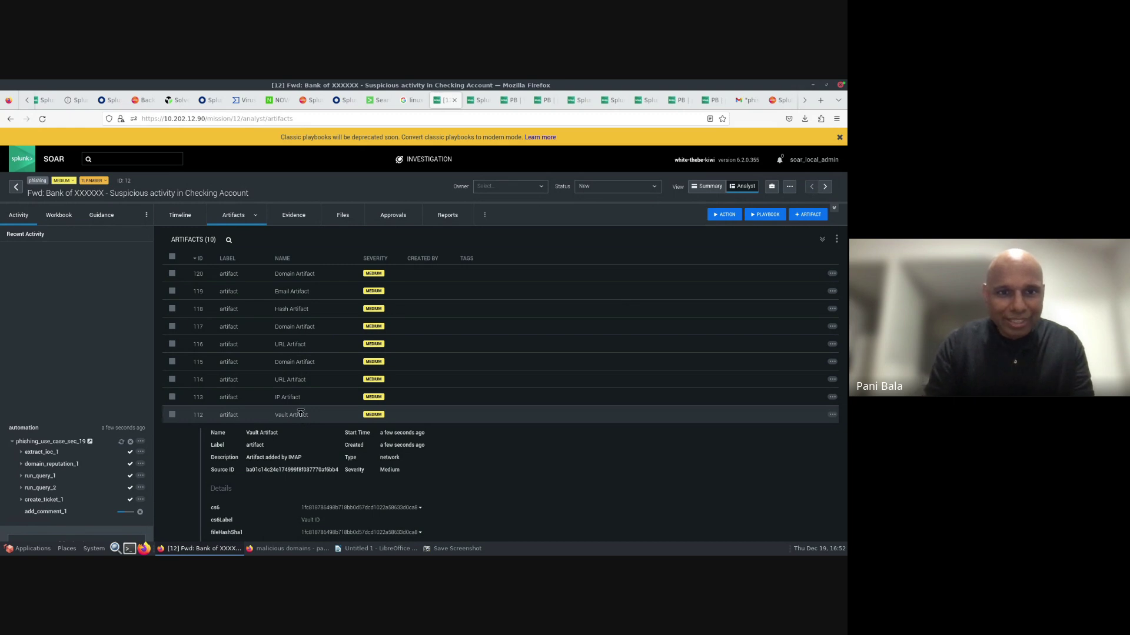
{"action": "left_click", "coordinate": [294, 401]}
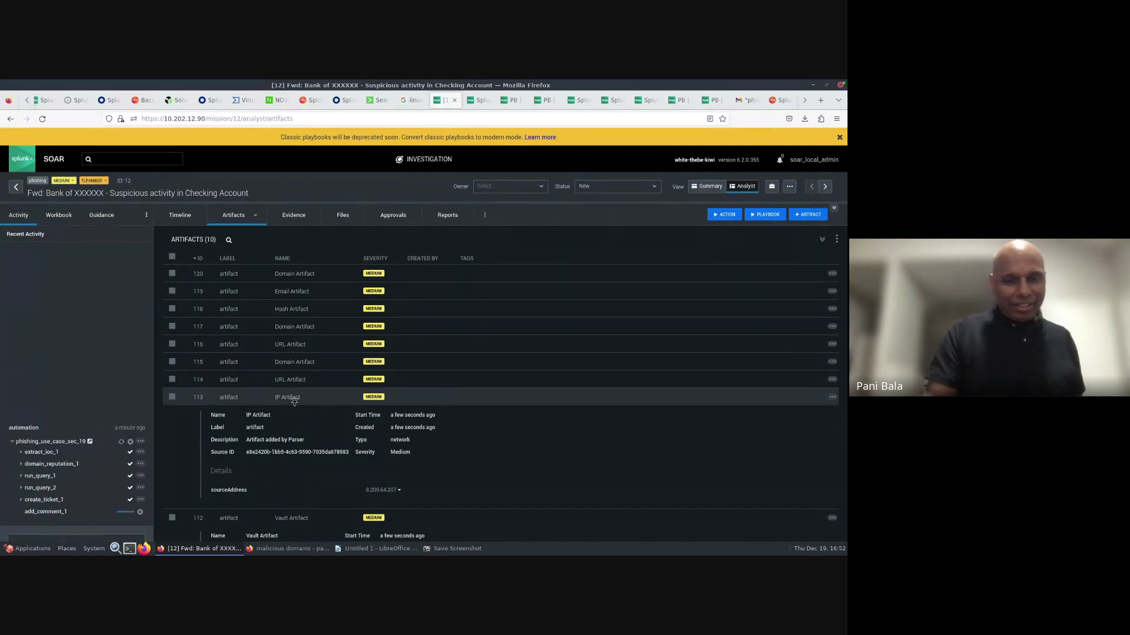
{"action": "left_click", "coordinate": [306, 363]}
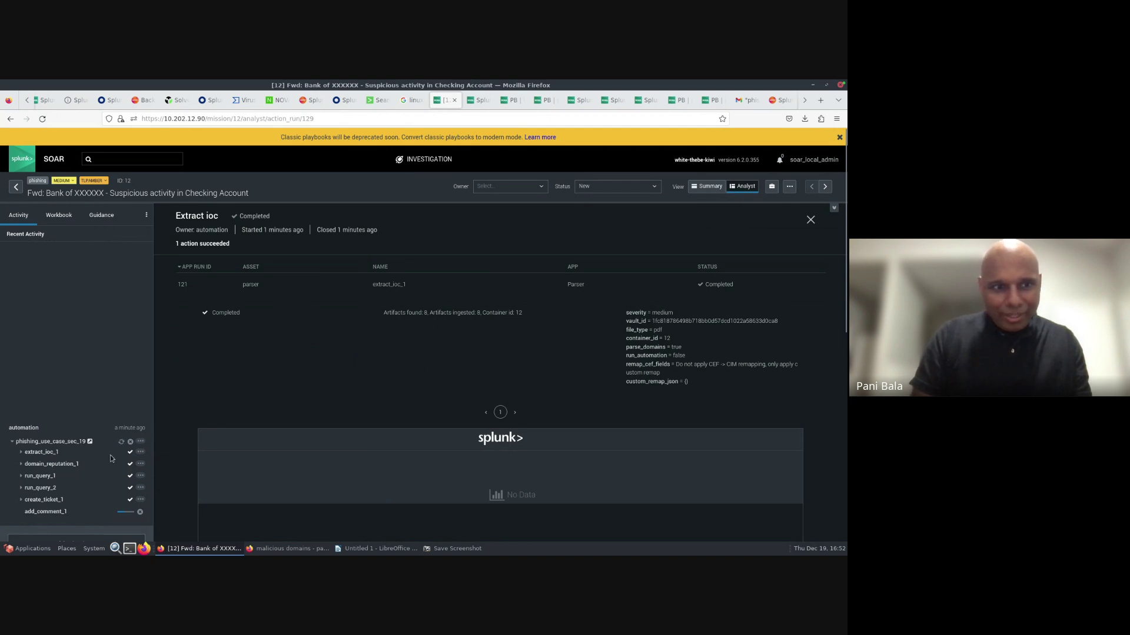
- Review the domain_reputation_1 VirusTotal results, then the run_query_1 and run_query_2 results
{"action": "left_click", "coordinate": [50, 464]}
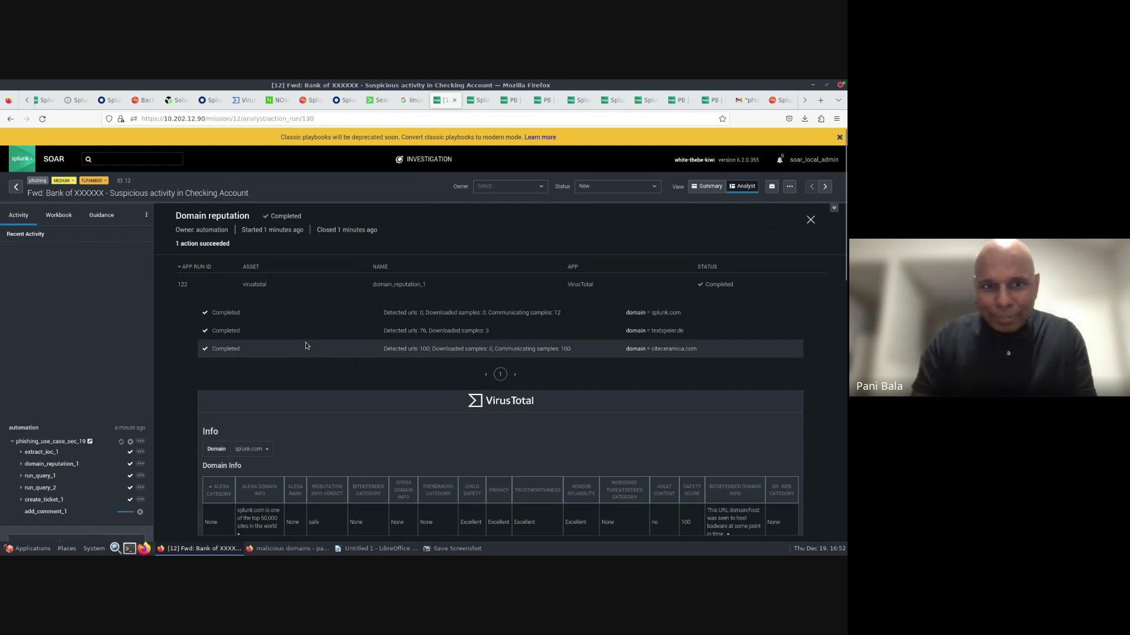
{"action": "scroll", "coordinate": [306, 346], "scroll_direction": "down", "scroll_amount": 1}
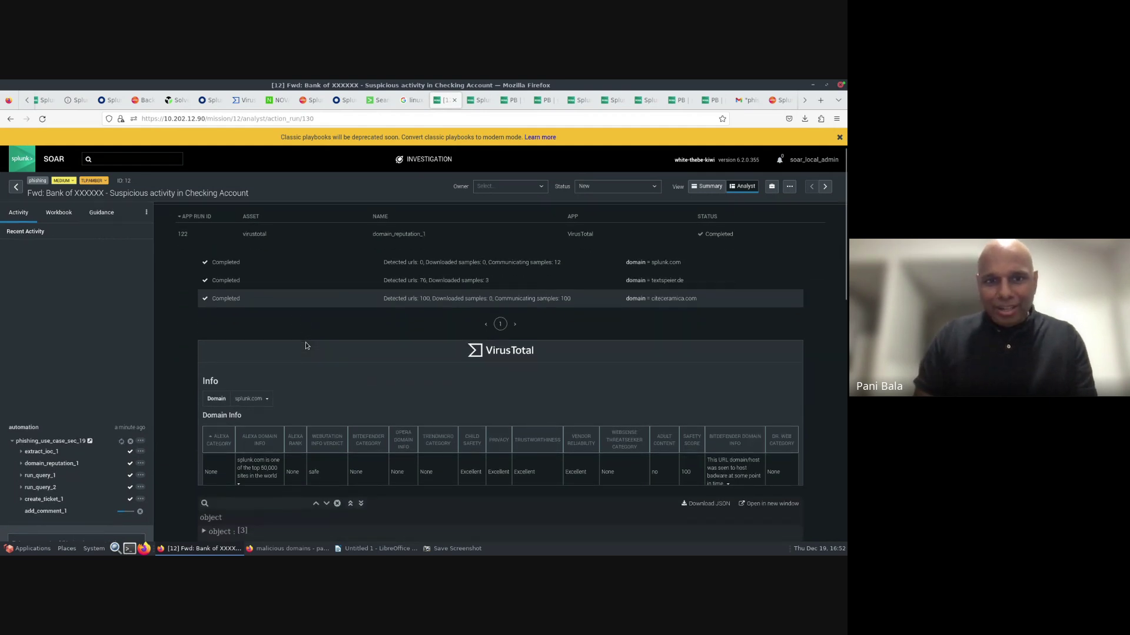
{"action": "scroll", "coordinate": [489, 469], "scroll_direction": "down", "scroll_amount": 1}
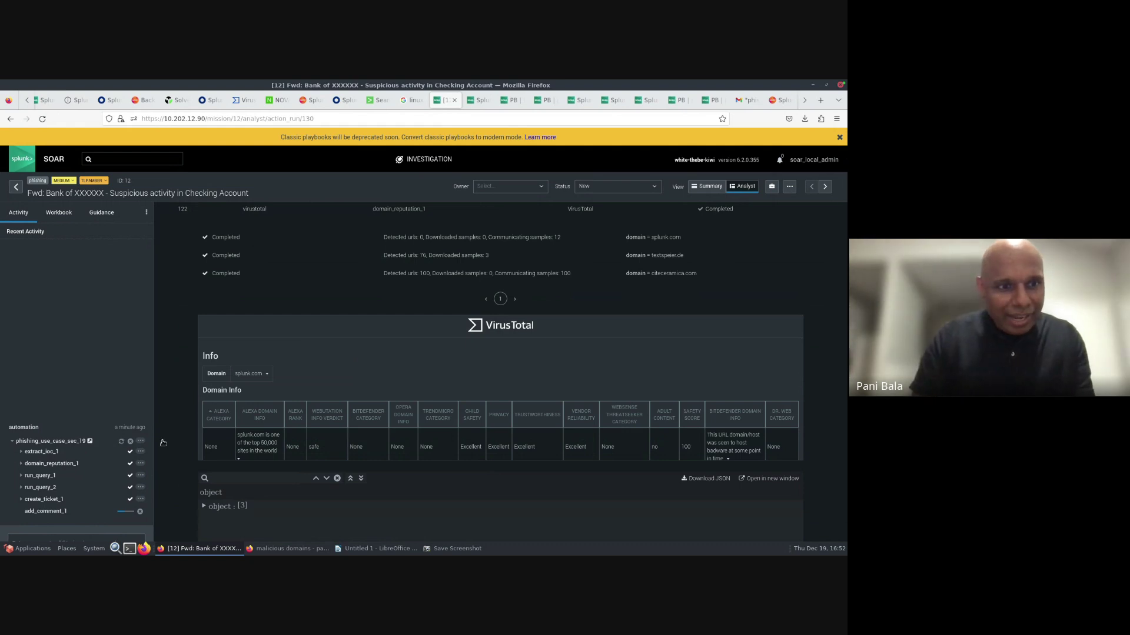
{"action": "left_click", "coordinate": [41, 476]}
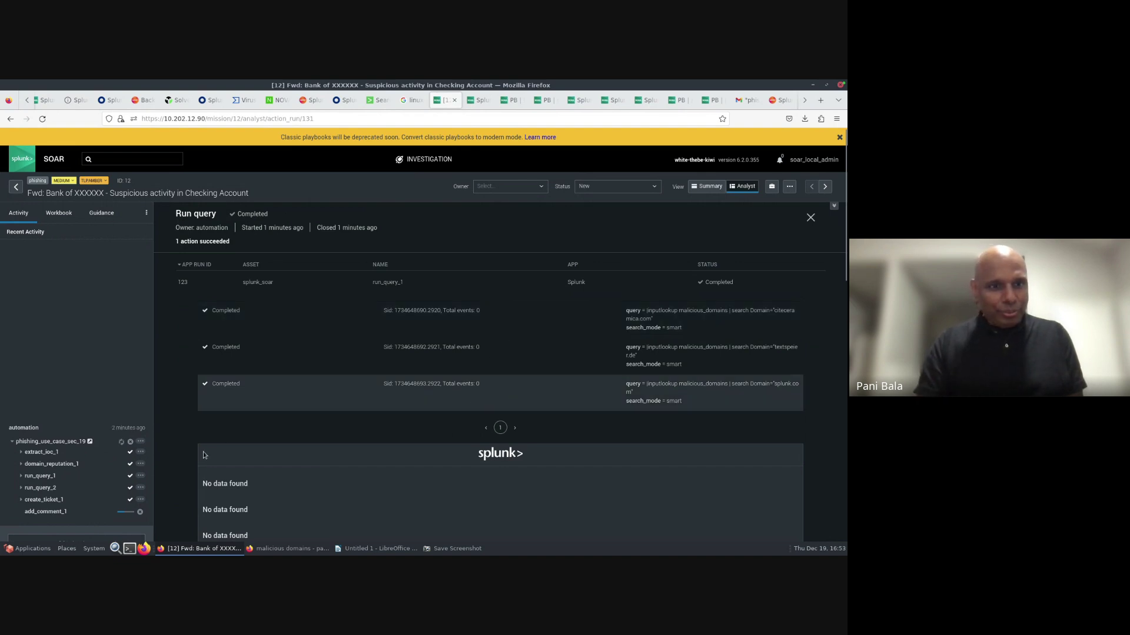
{"action": "left_click", "coordinate": [34, 489]}
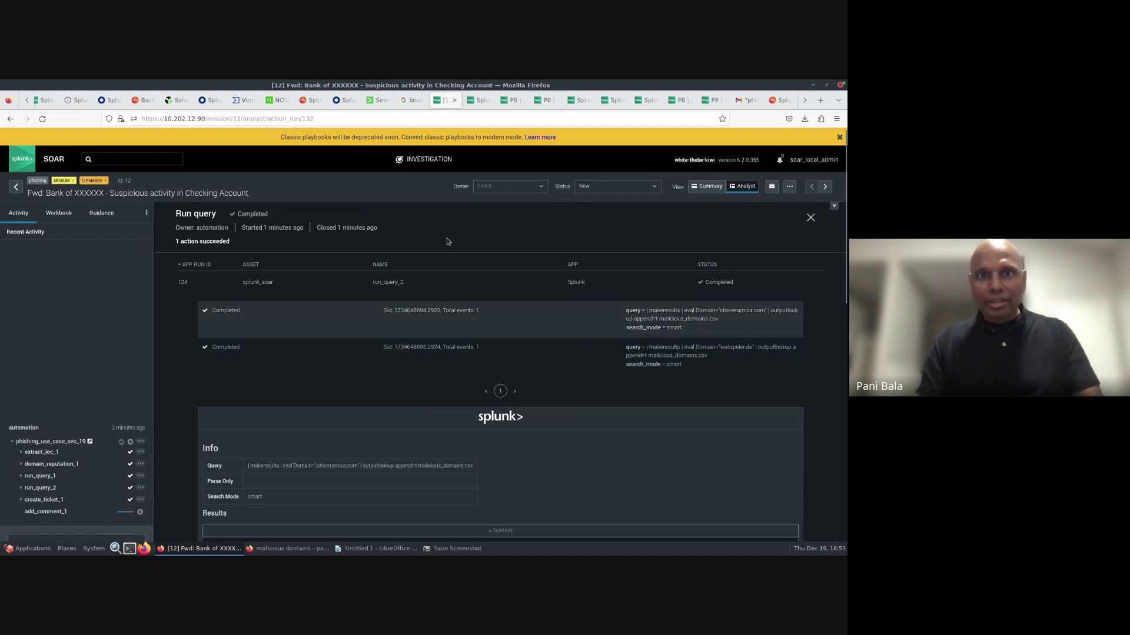
- Rerun the inputlookup malicious_domains.csv search over All time, then switch to ServiceNow
{"action": "left_click", "coordinate": [375, 101]}
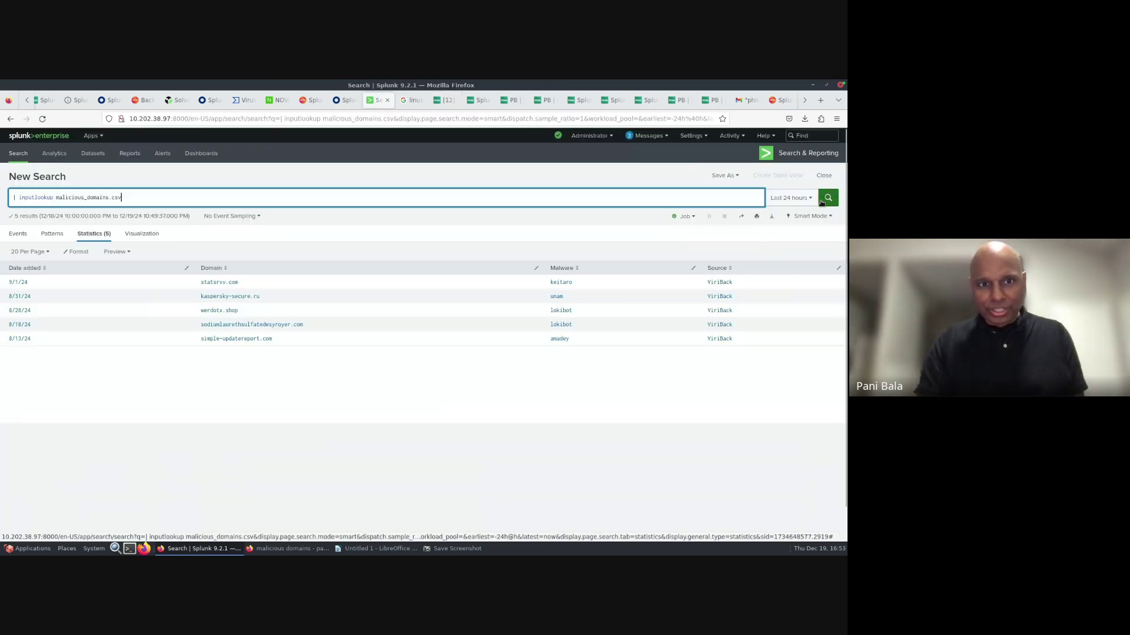
{"action": "left_click", "coordinate": [821, 203]}
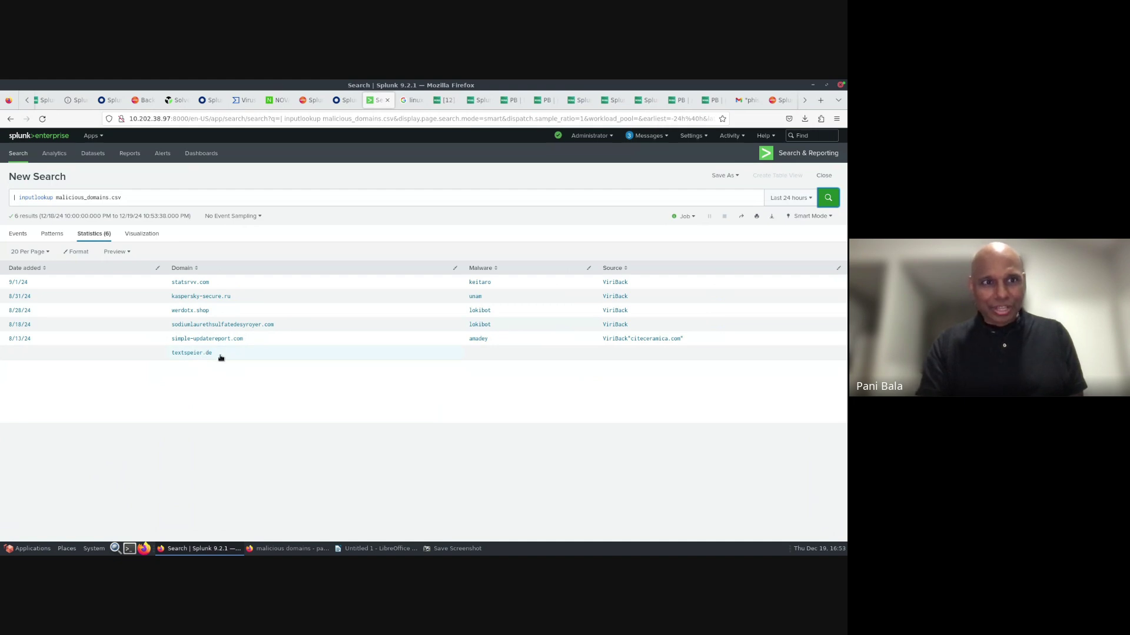
{"action": "left_click", "coordinate": [797, 199]}
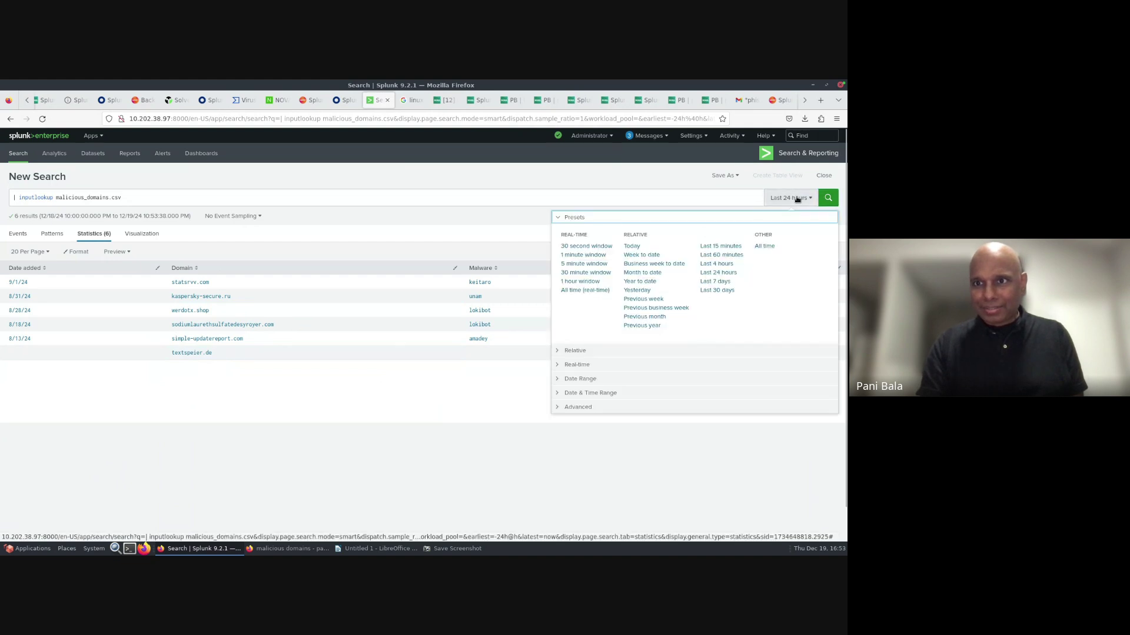
{"action": "left_click", "coordinate": [764, 250]}
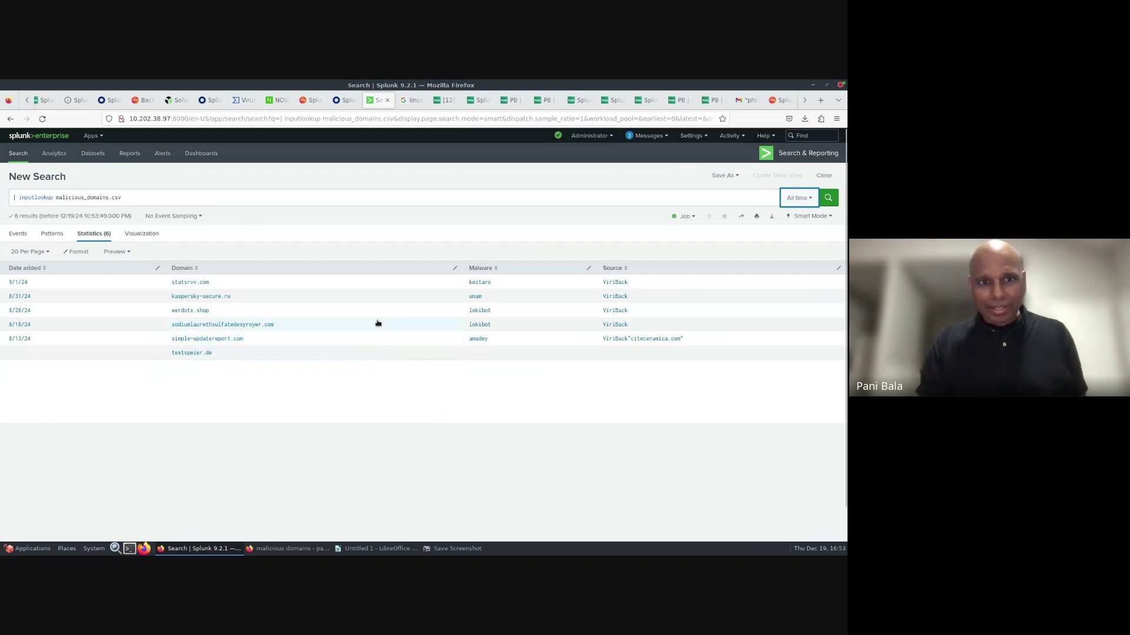
{"action": "key", "text": "super+Tab"}
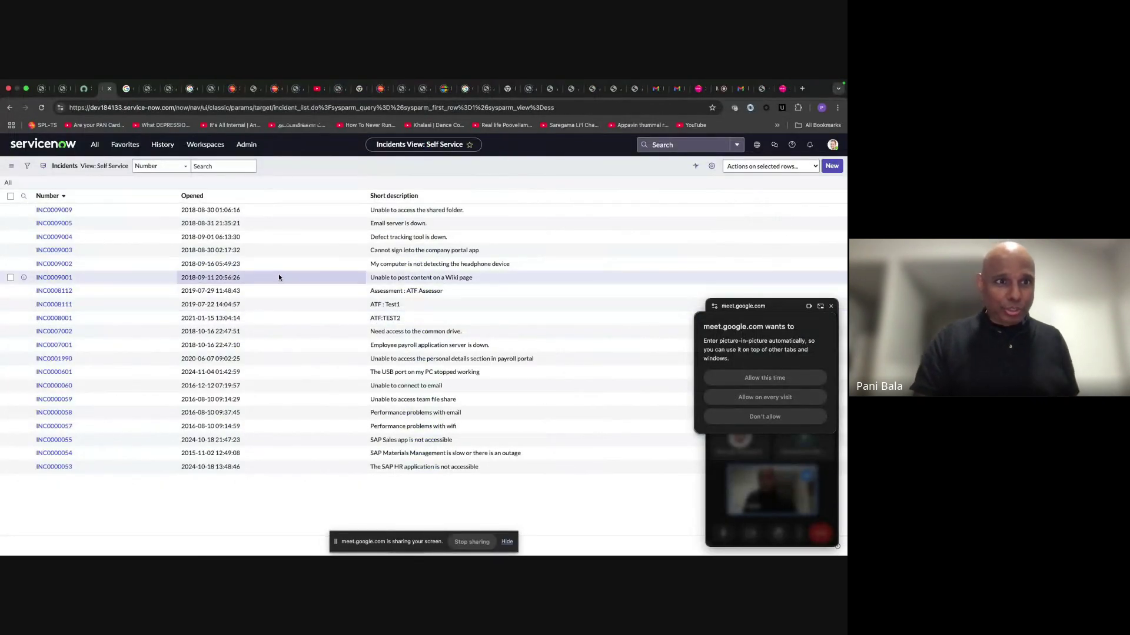
- Open new incident INC0010011 and check the textspeier.de and citeceramica.com threat-score comments
{"action": "left_click", "coordinate": [41, 108]}
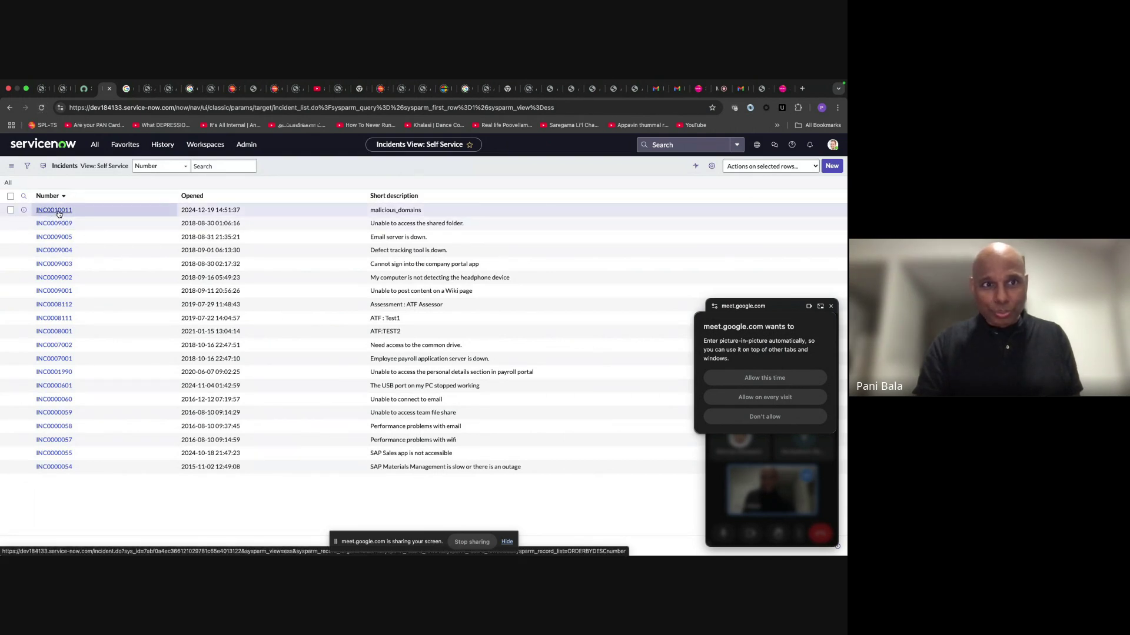
{"action": "left_click", "coordinate": [59, 215]}
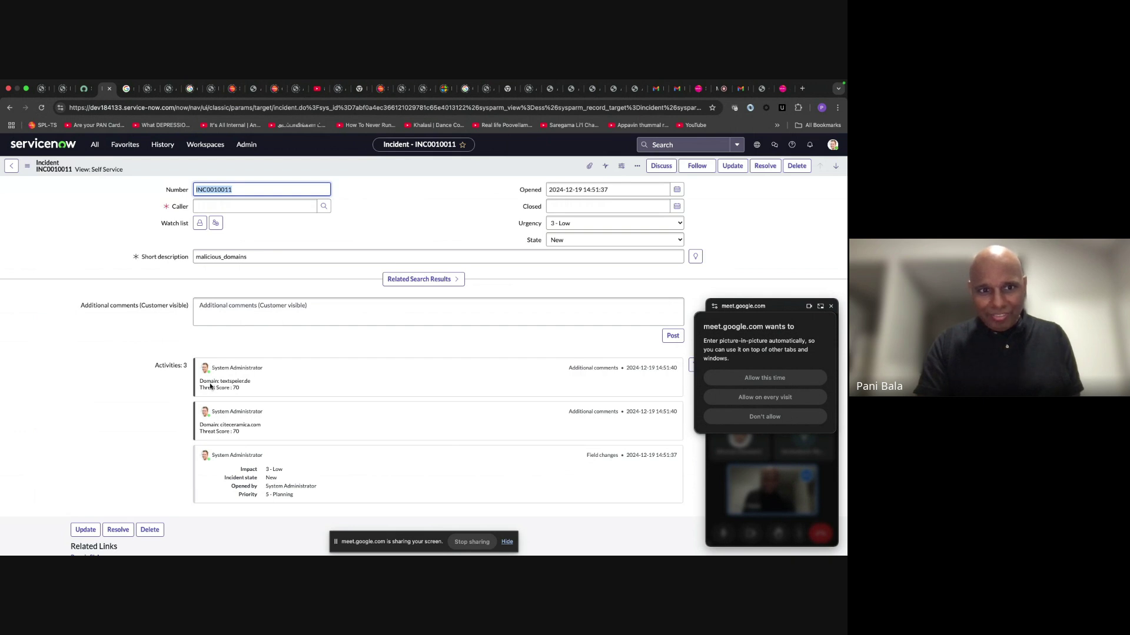
{"action": "left_click_drag", "start_coordinate": [200, 383], "coordinate": [251, 384]}
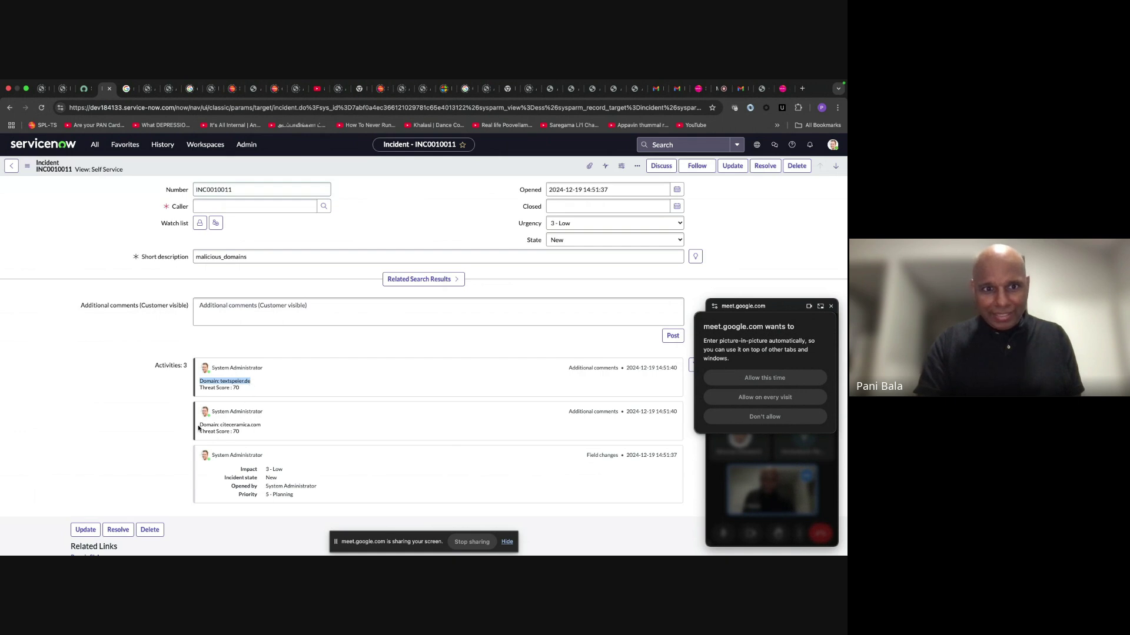
{"action": "left_click_drag", "start_coordinate": [198, 429], "coordinate": [547, 314]}
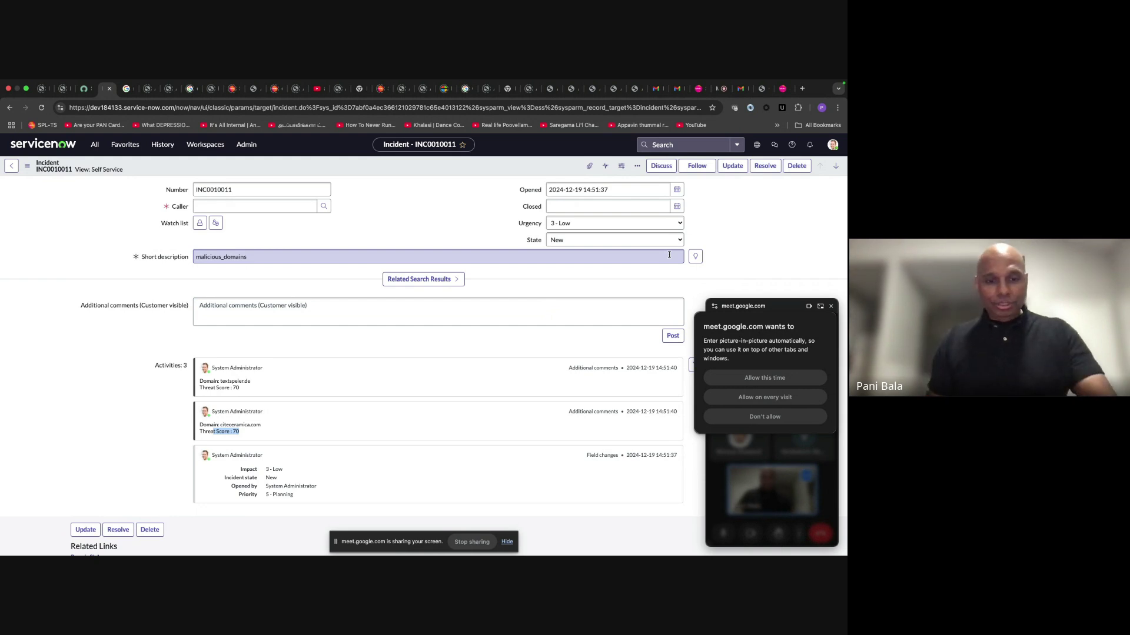
{"action": "key", "text": "super+Tab"}
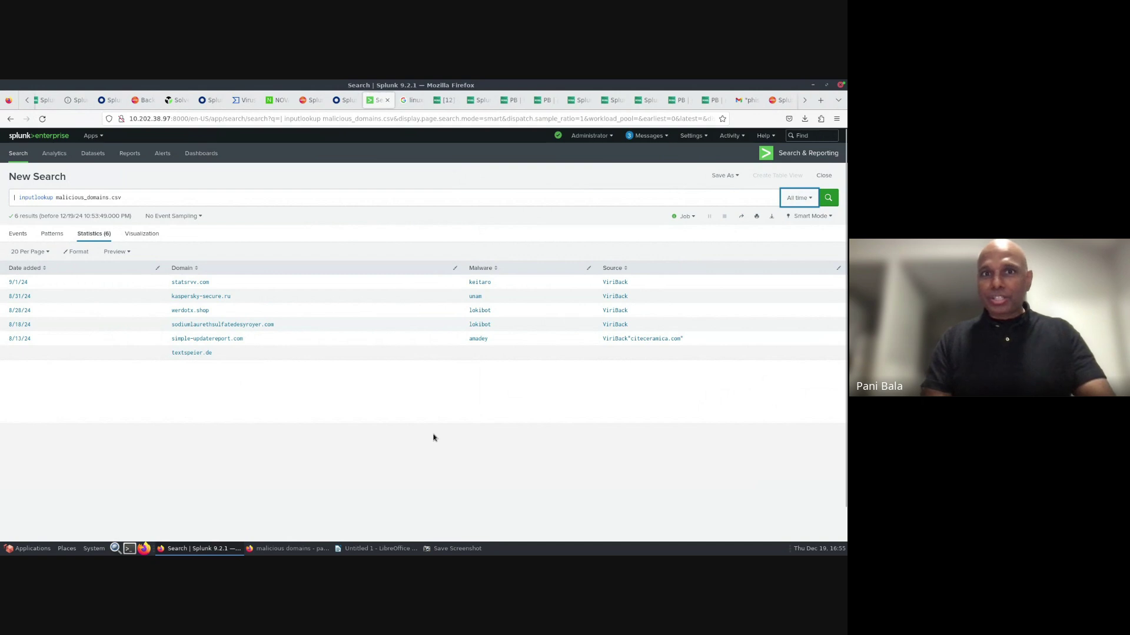
- Glance at the Google Meet call, then return to the SOAR IMAP app's ingest settings
{"action": "key", "text": "super+Tab"}
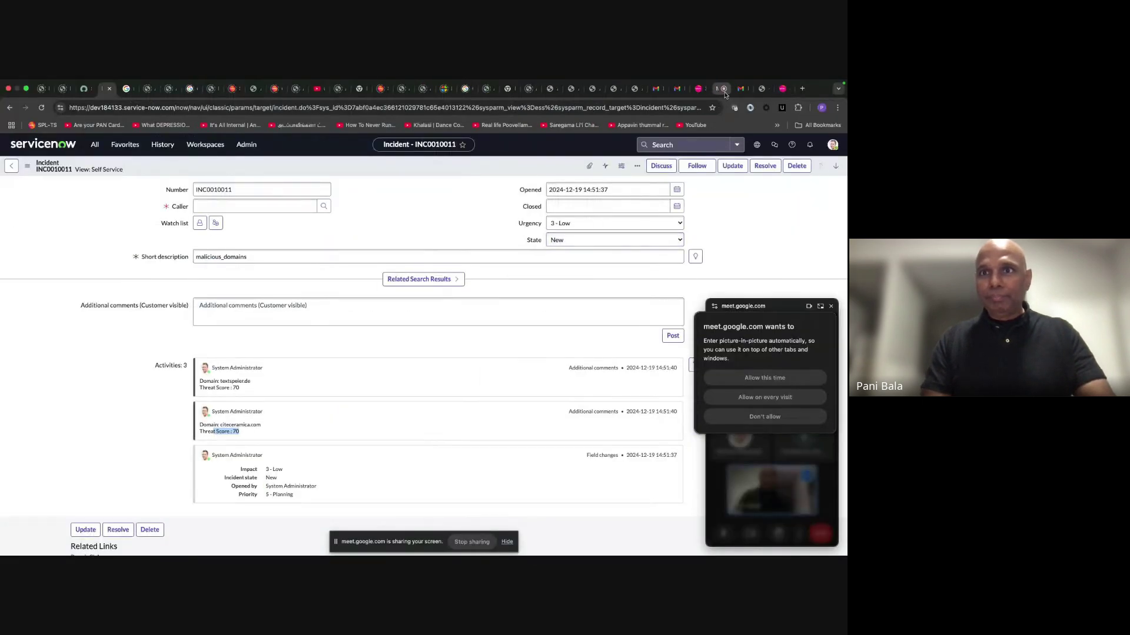
{"action": "left_click", "coordinate": [724, 93]}
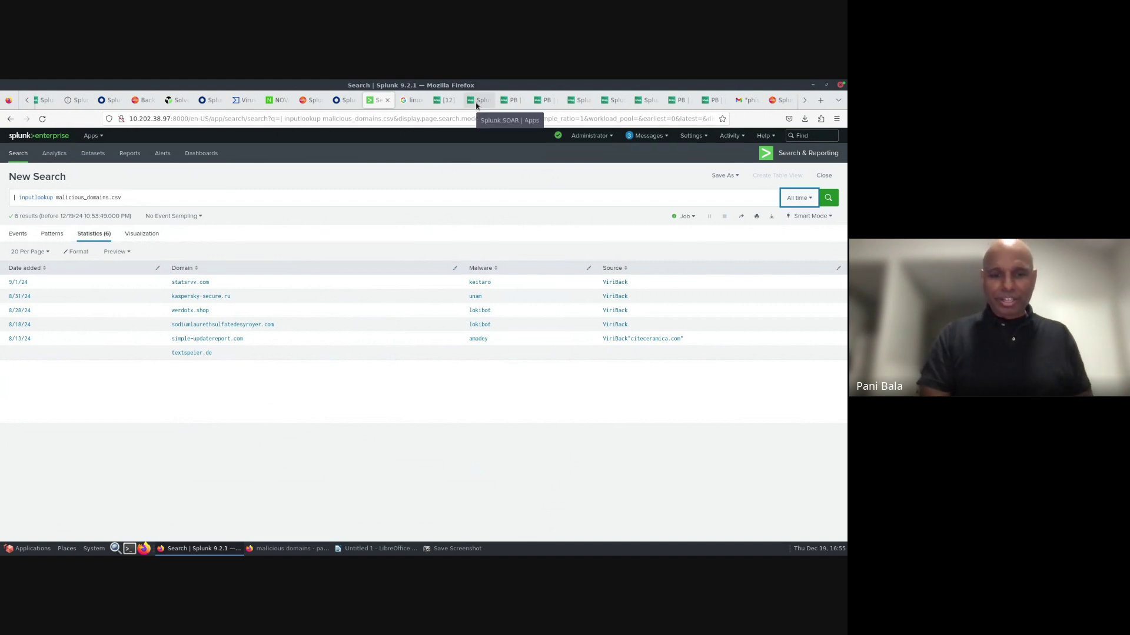
{"action": "key", "text": "ctrl+Right"}
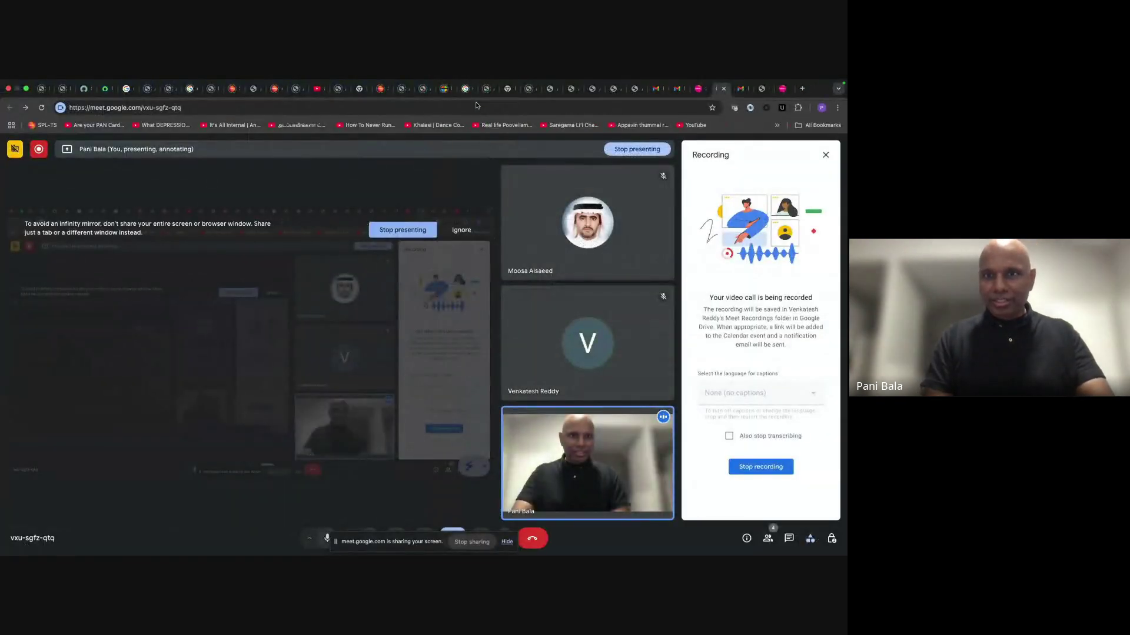
{"action": "key", "text": "ctrl+Left"}
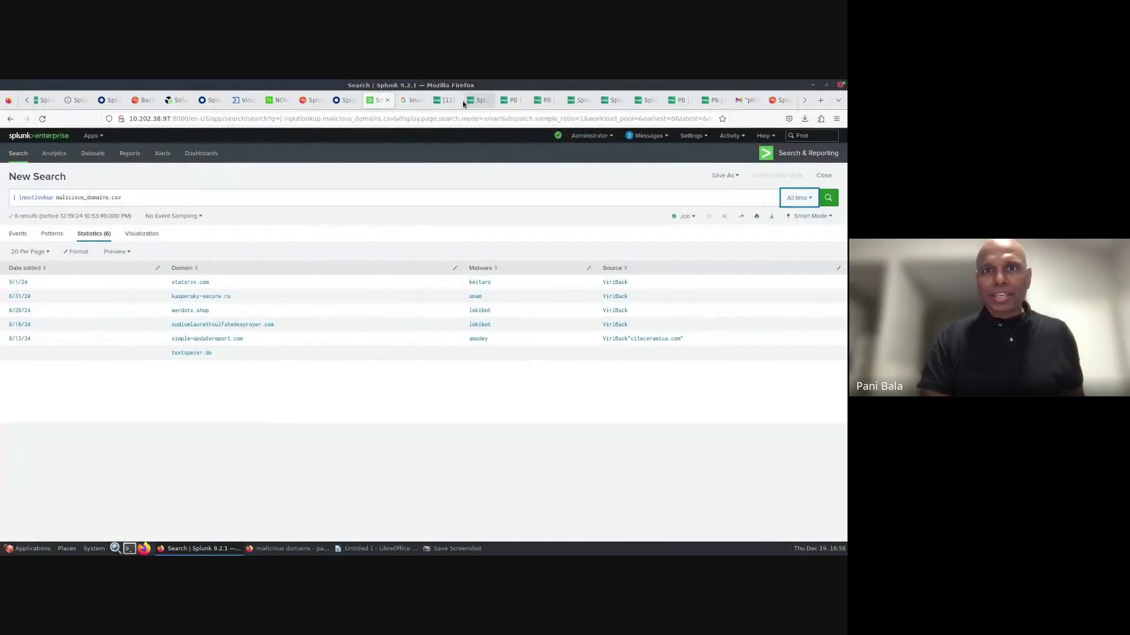
{"action": "left_click", "coordinate": [467, 104]}
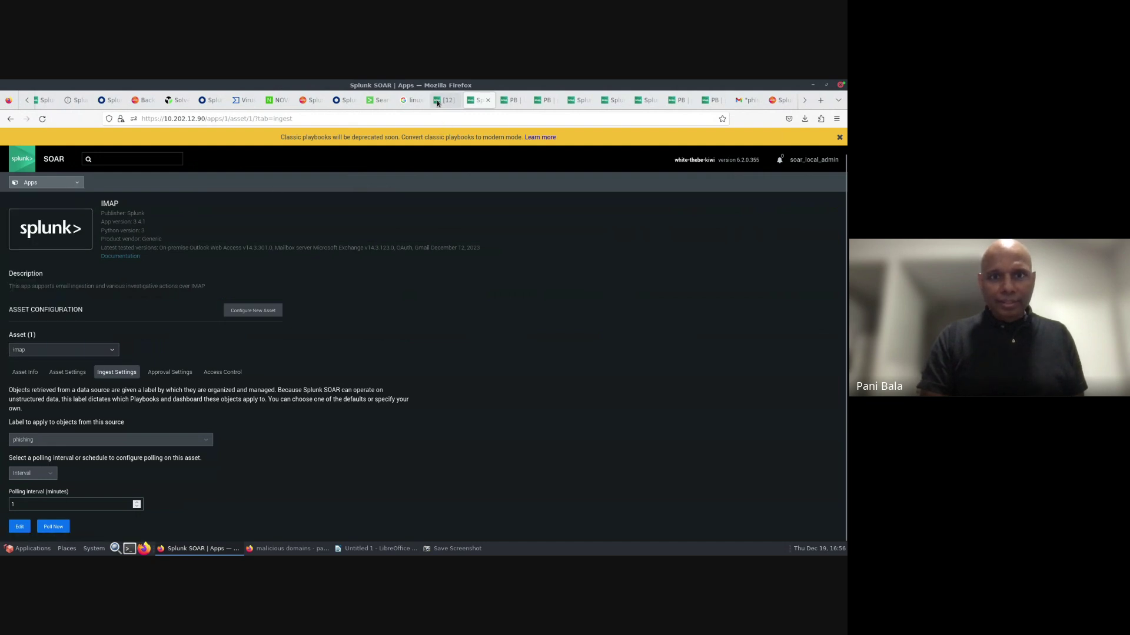
- Inspect the case's URL Artifact requestURL, then bring up the phishing_use_case_sec_19 playbook editor
{"action": "left_click", "coordinate": [437, 103]}
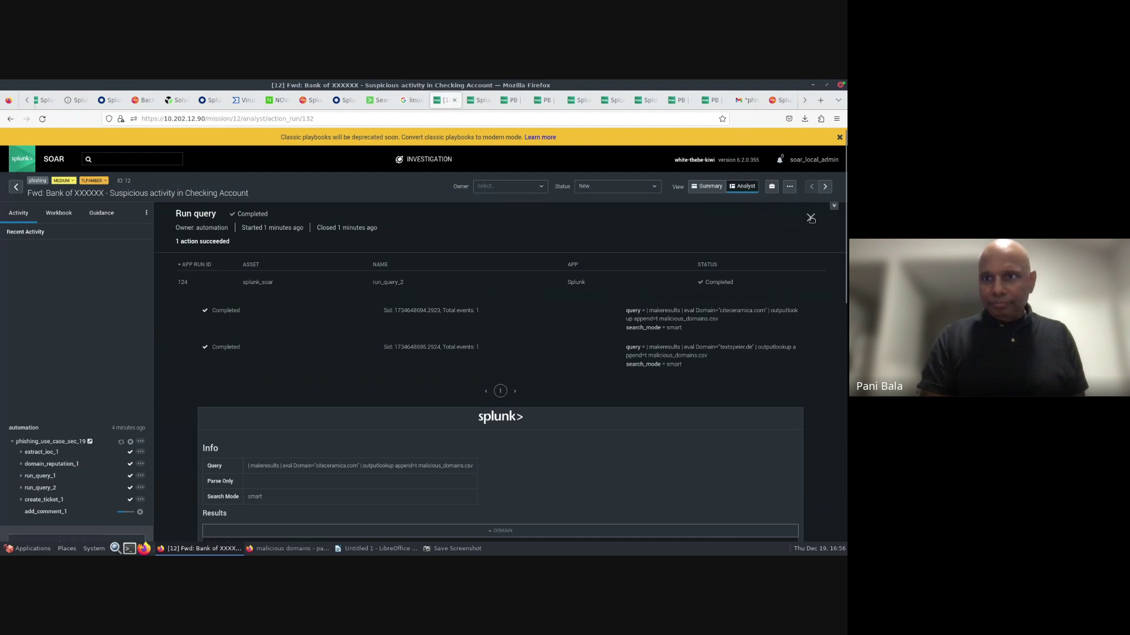
{"action": "left_click", "coordinate": [811, 218]}
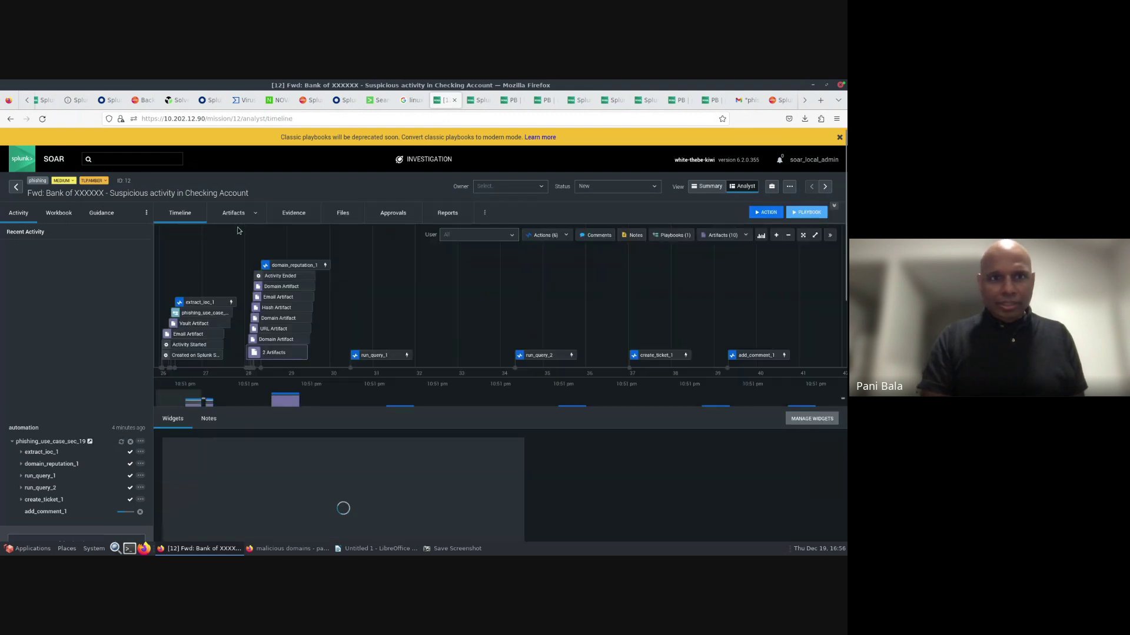
{"action": "left_click", "coordinate": [232, 214]}
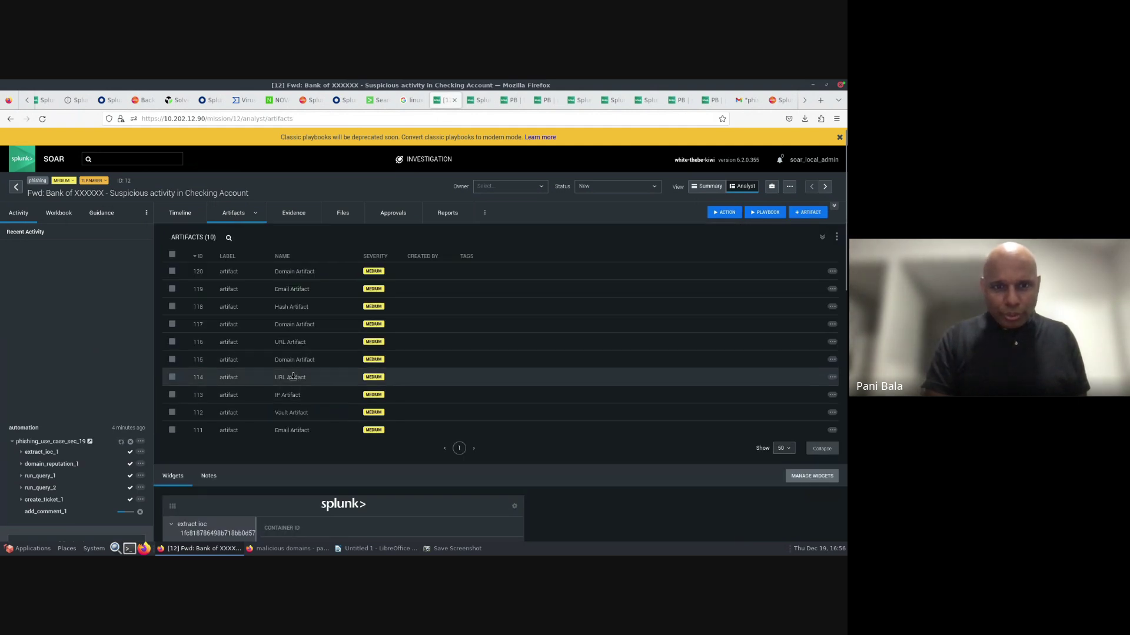
{"action": "left_click", "coordinate": [293, 377]}
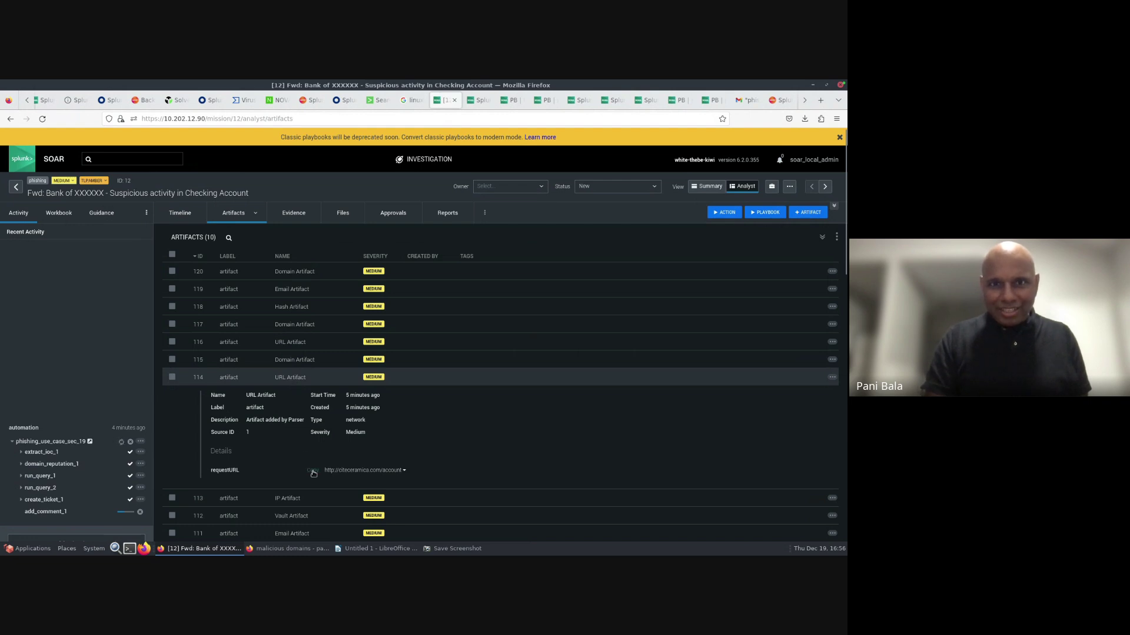
{"action": "left_click", "coordinate": [711, 101]}
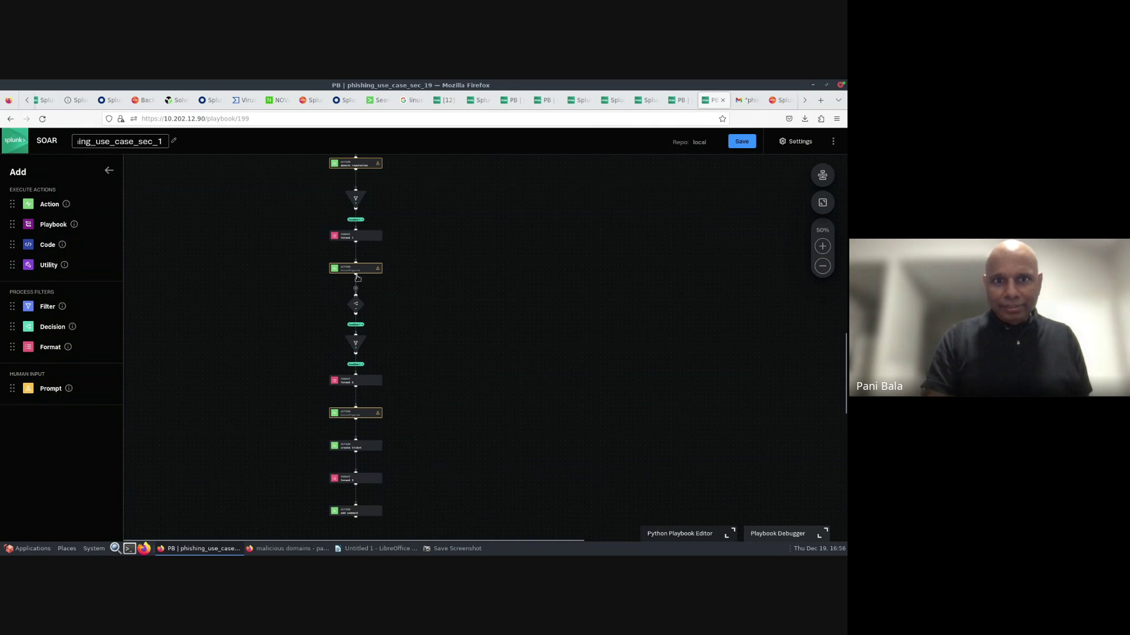
- Disconnect domain reputation from its filter and add a new action block branching from it
{"action": "left_click", "coordinate": [356, 275]}
{"action": "left_click", "coordinate": [504, 285]}
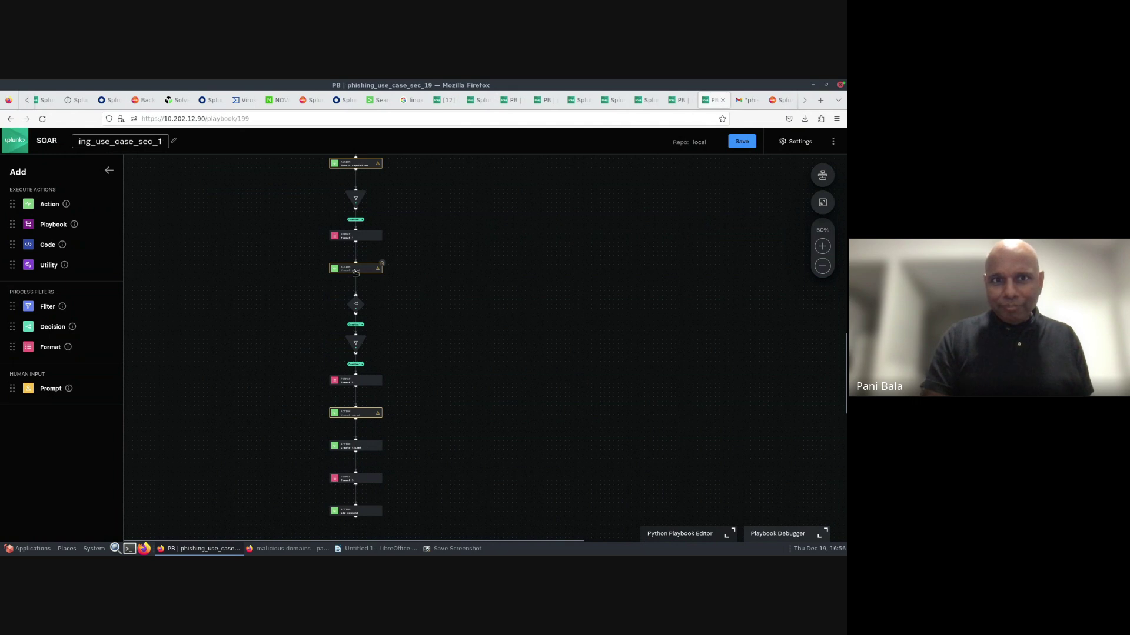
{"action": "scroll", "coordinate": [521, 212], "scroll_direction": "up", "scroll_amount": 2}
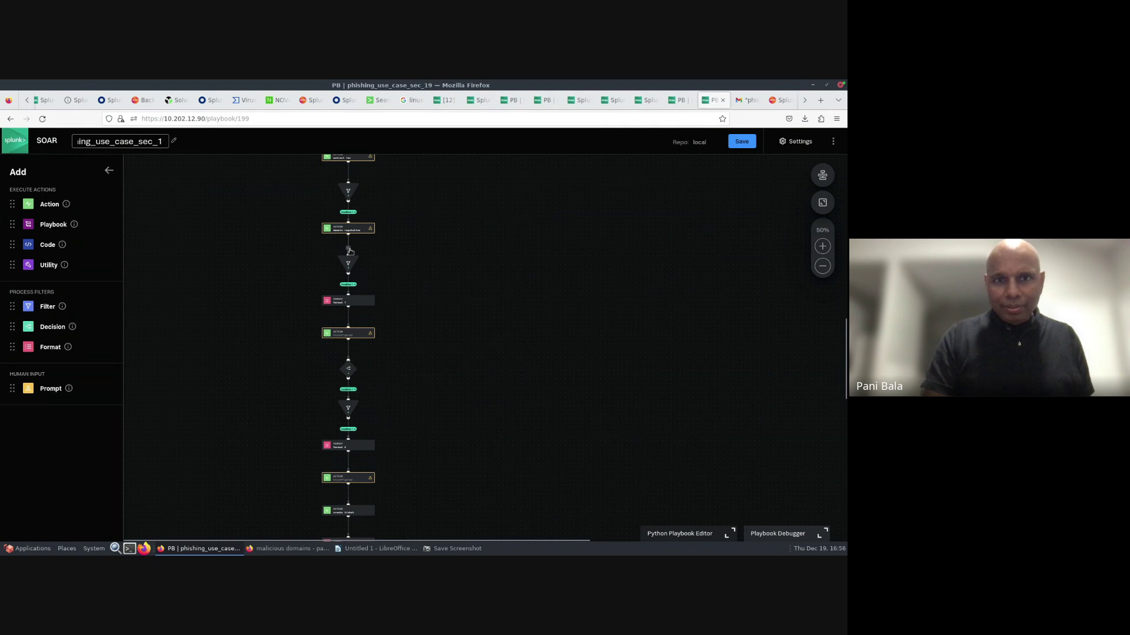
{"action": "left_click", "coordinate": [348, 249]}
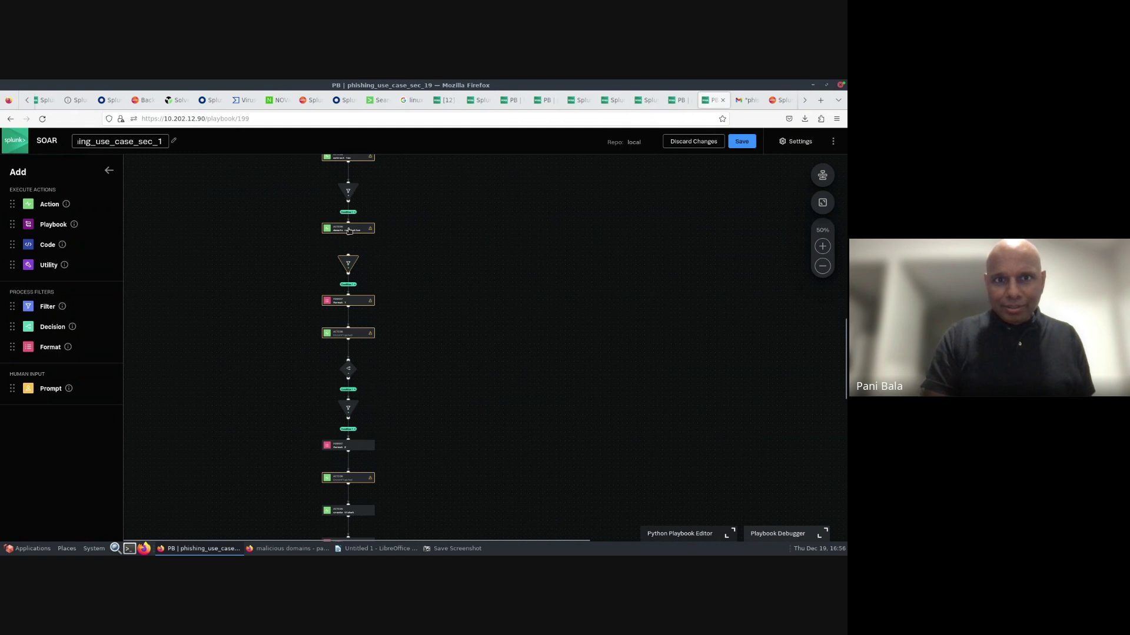
{"action": "left_click", "coordinate": [350, 230]}
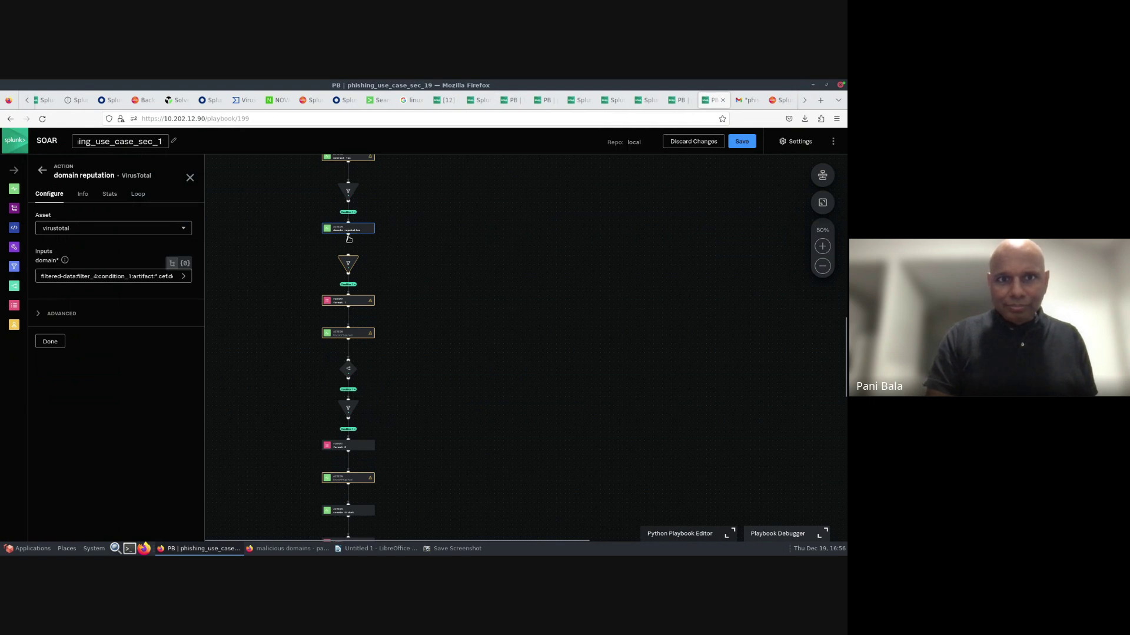
{"action": "left_click_drag", "start_coordinate": [348, 238], "coordinate": [355, 252]}
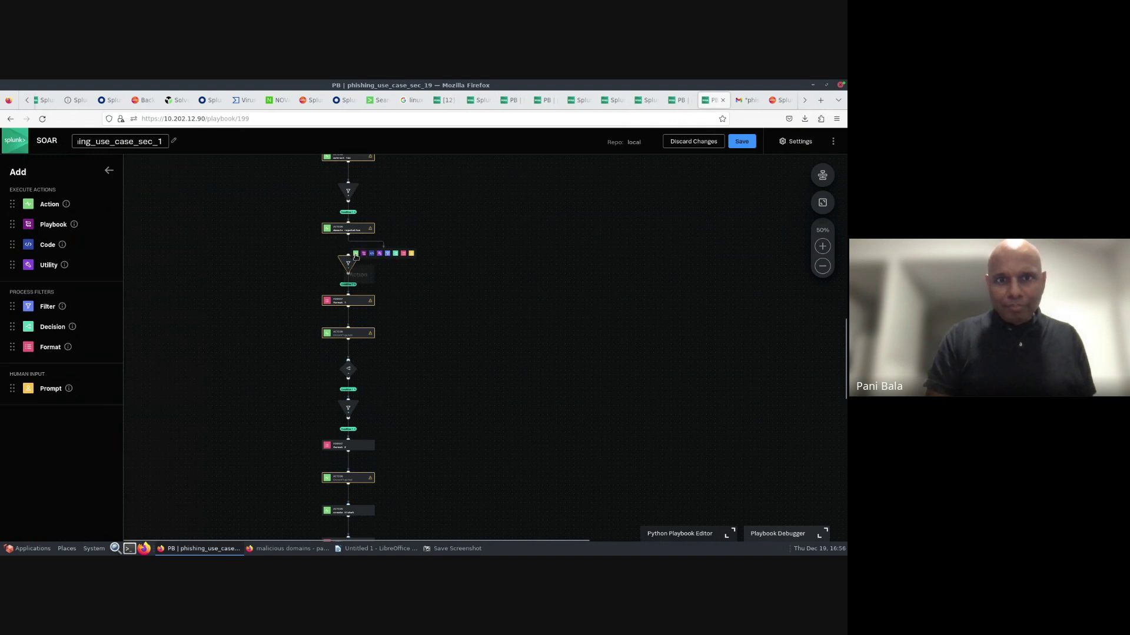
{"action": "left_click", "coordinate": [355, 254]}
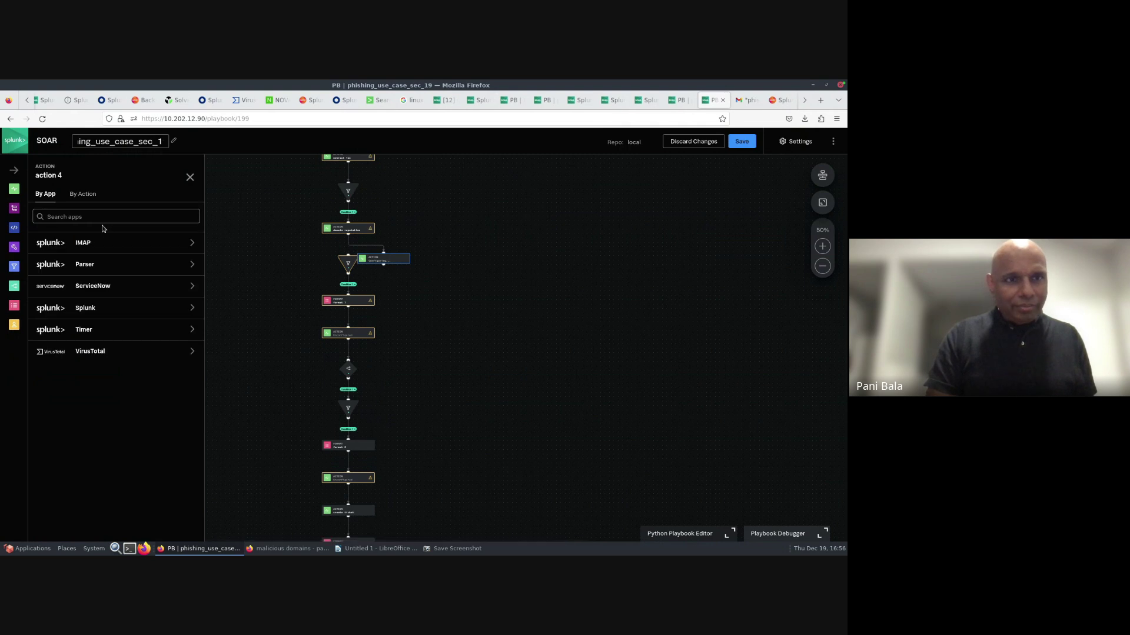
- Make it a VirusTotal url reputation on the virustotal asset with url artifact:*.cef.requestURL
{"action": "left_click", "coordinate": [86, 354]}
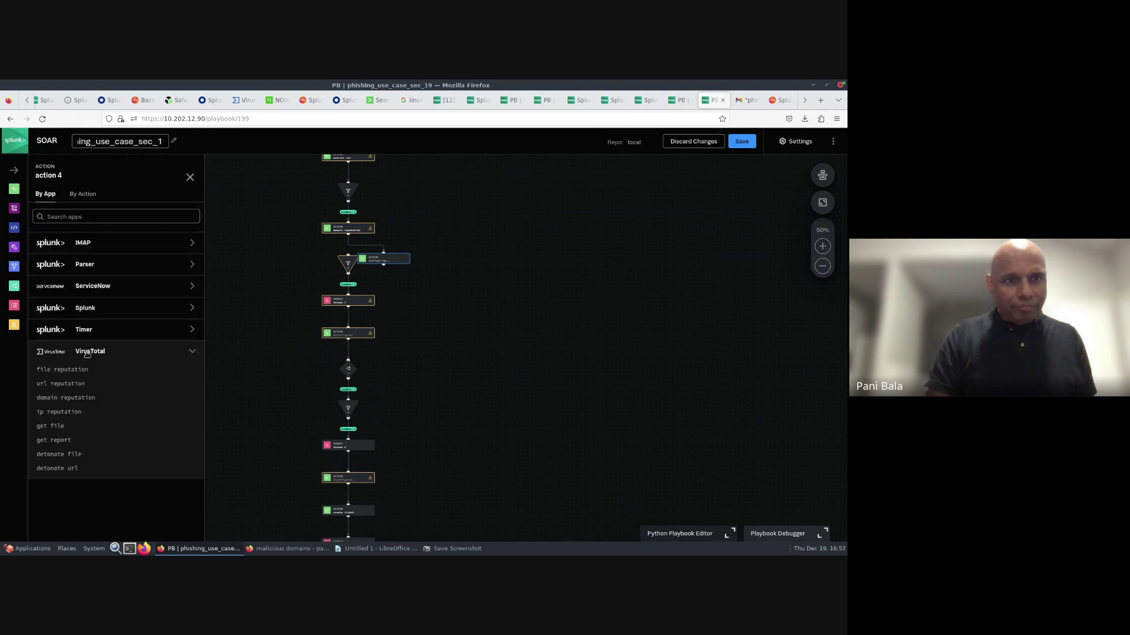
{"action": "left_click", "coordinate": [63, 385]}
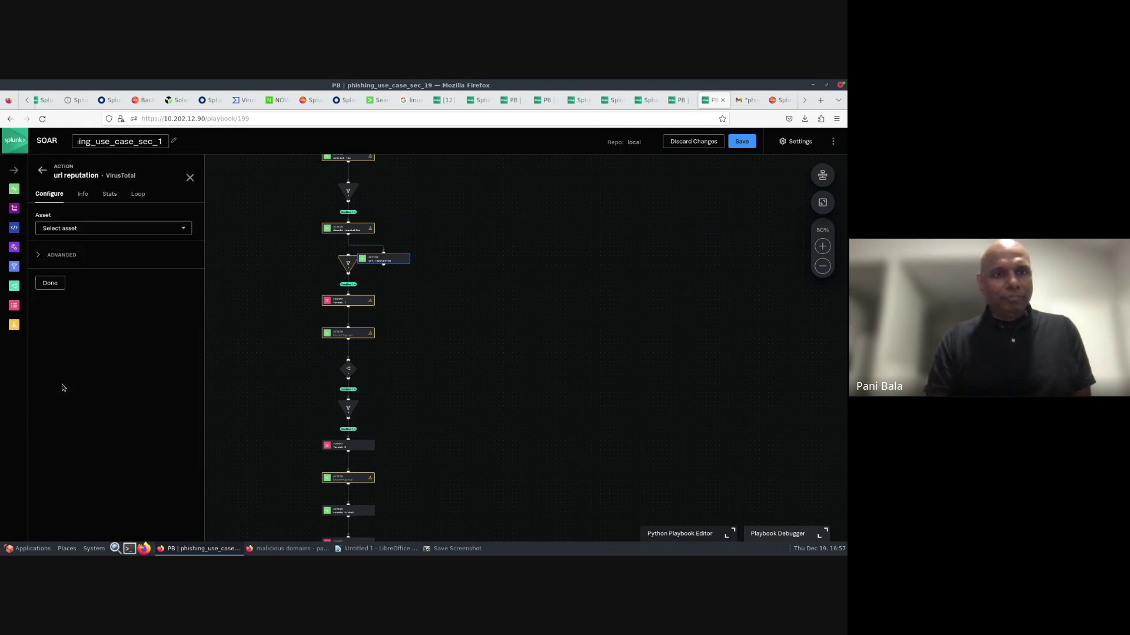
{"action": "left_click", "coordinate": [94, 229]}
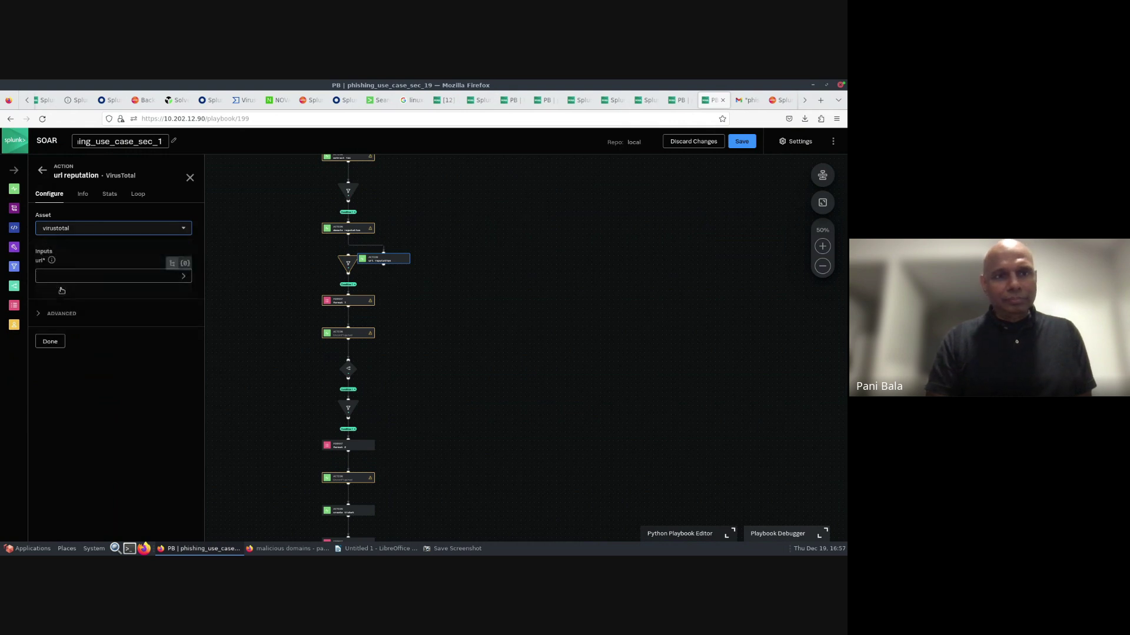
{"action": "left_click", "coordinate": [62, 275]}
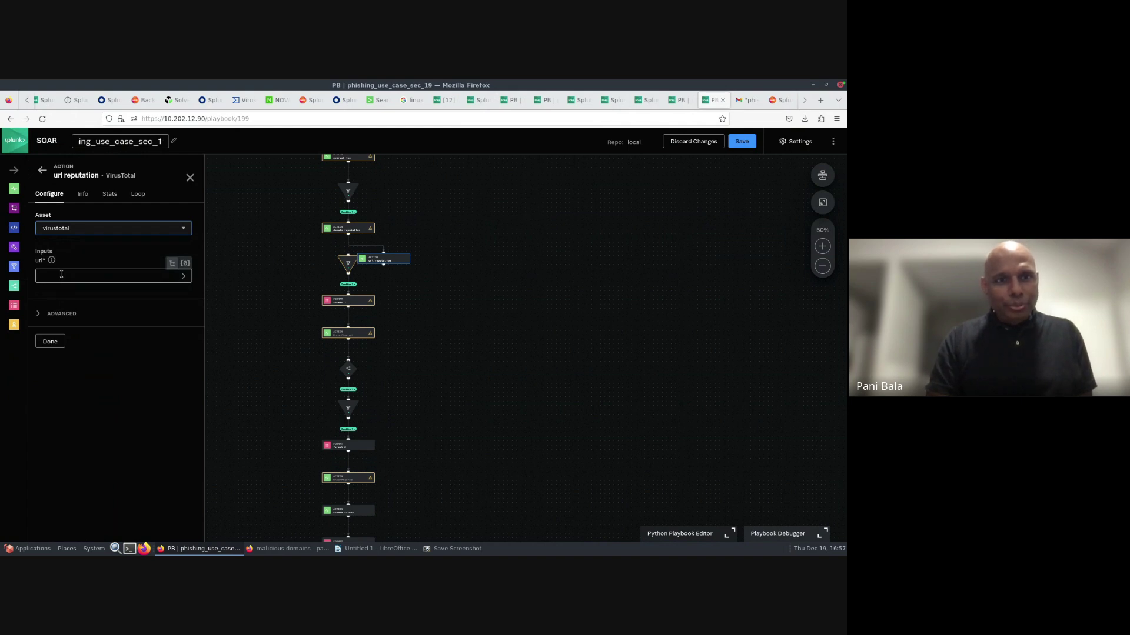
{"action": "left_click", "coordinate": [61, 274]}
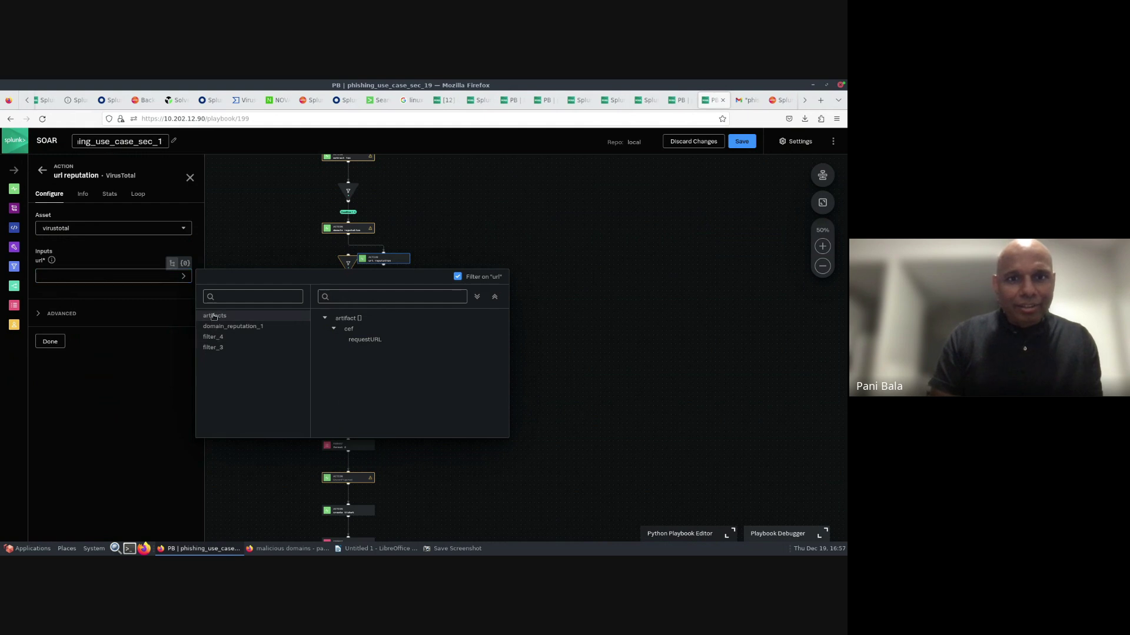
{"action": "left_click", "coordinate": [377, 344]}
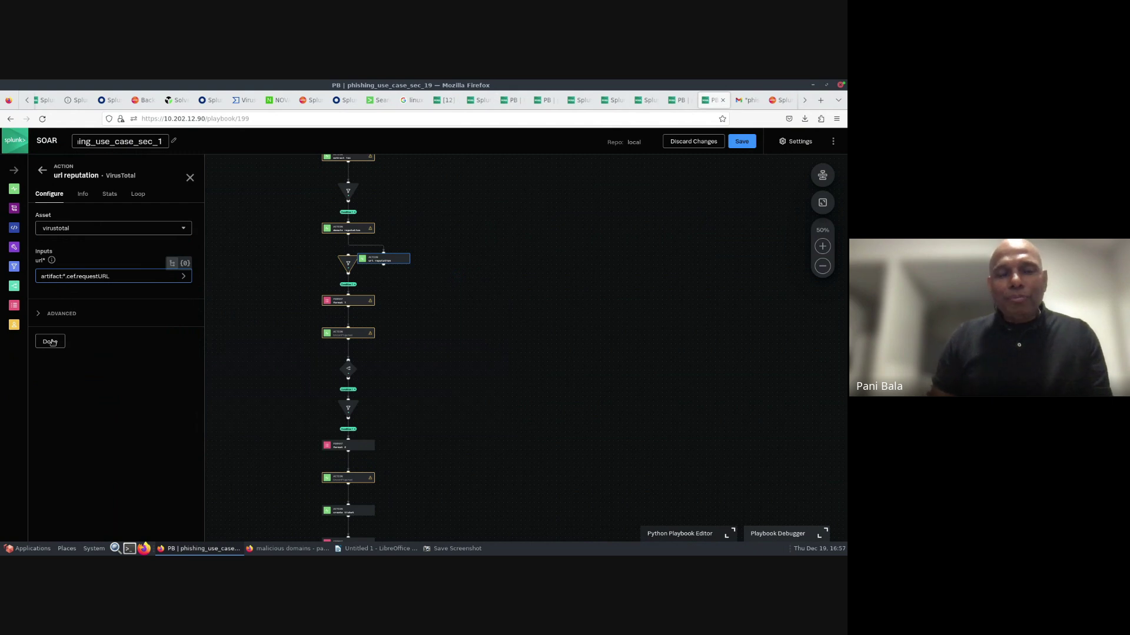
{"action": "left_click", "coordinate": [50, 342]}
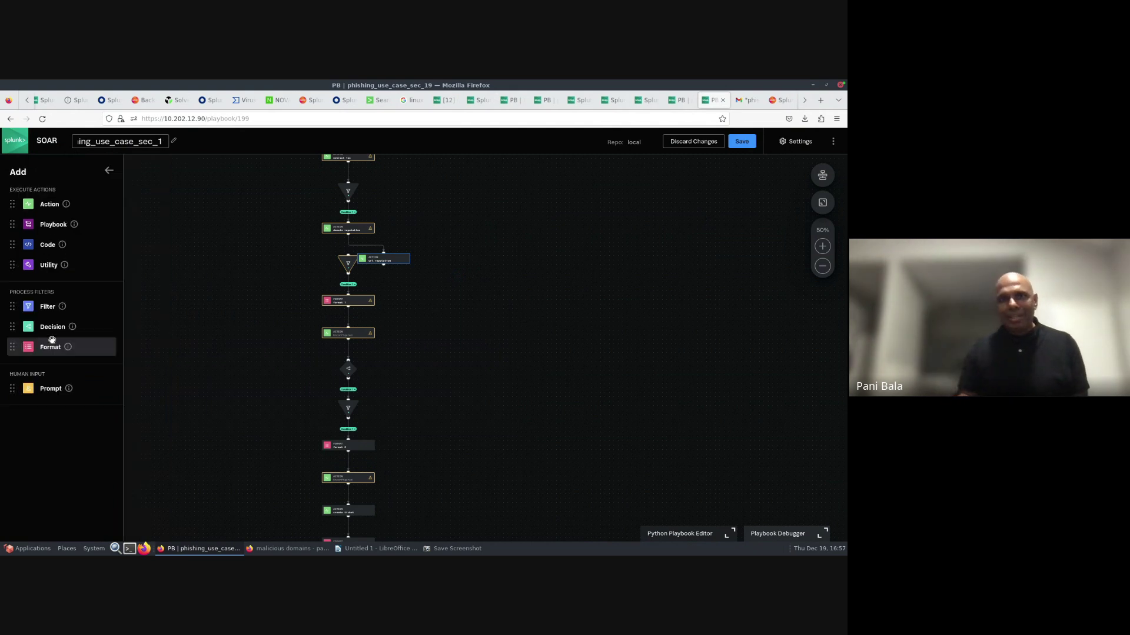
- Return to the [12] Fwd: Bank of XXXXXX case's expanded URL Artifact
{"action": "left_click", "coordinate": [446, 100]}
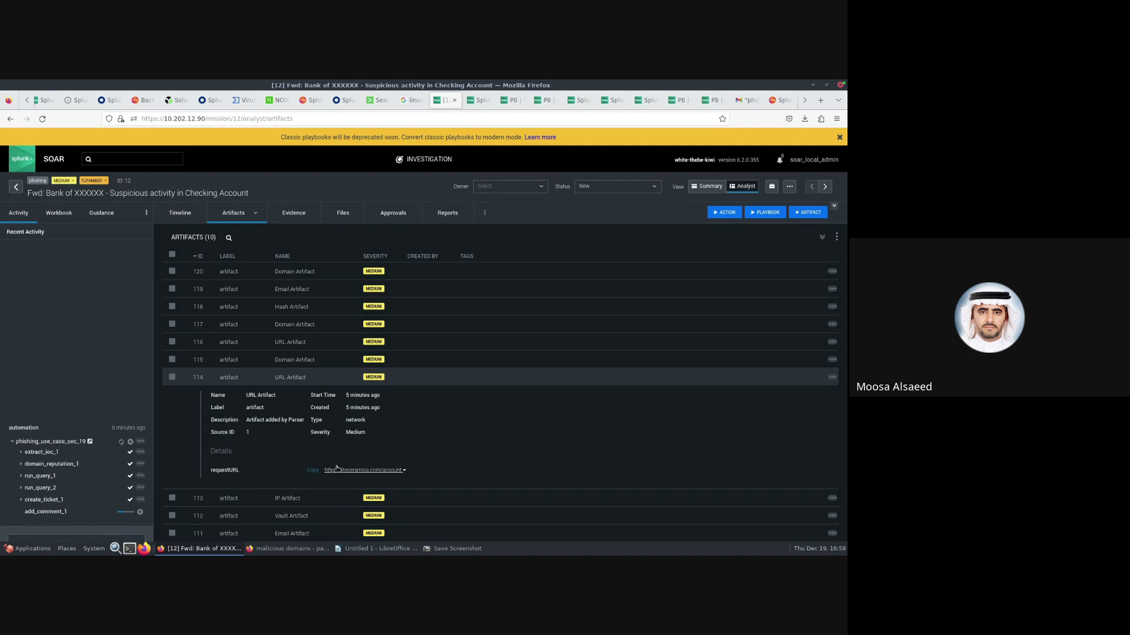
{"action": "key", "text": "super+Tab"}
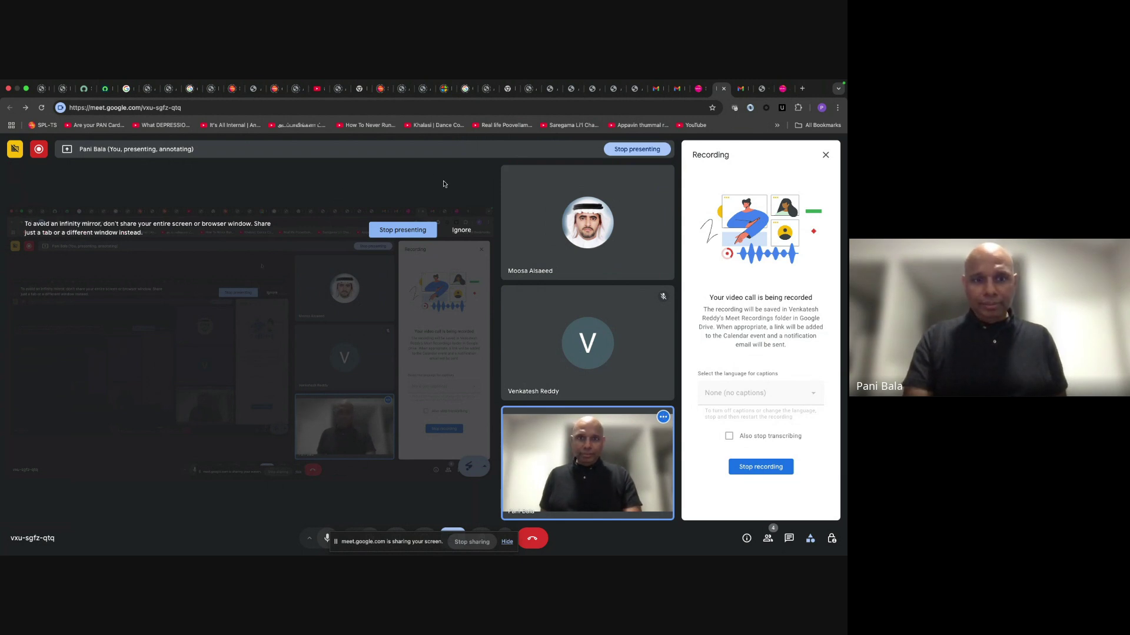
{"action": "key", "text": "super+Tab"}
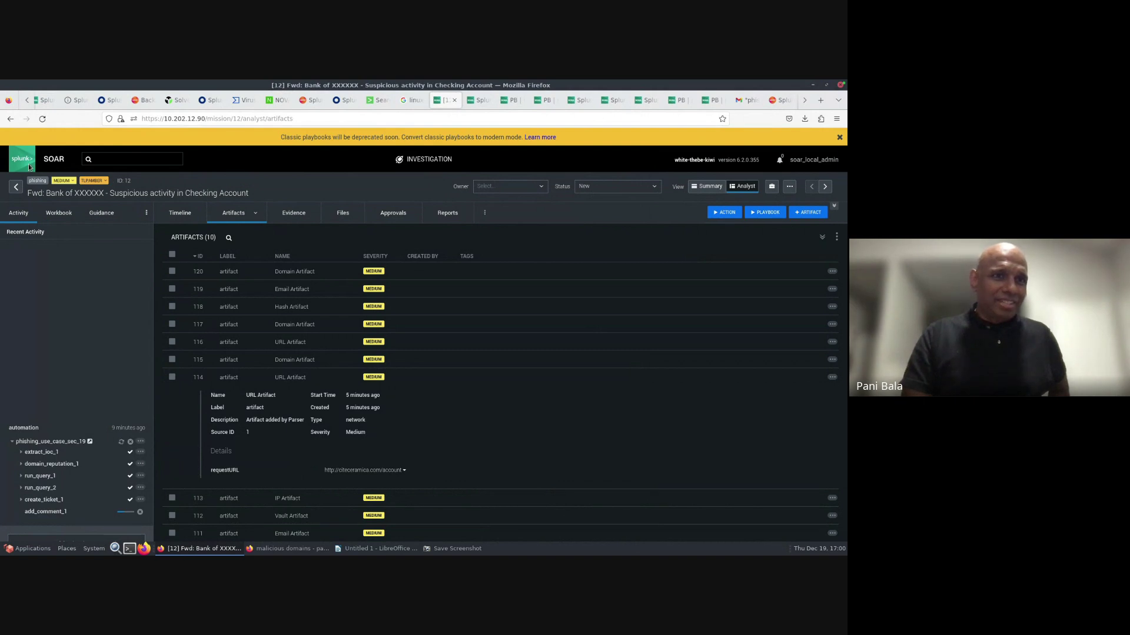
- Create a new custom list named domaim_master with adc.com as its first row
{"action": "left_click", "coordinate": [473, 103]}
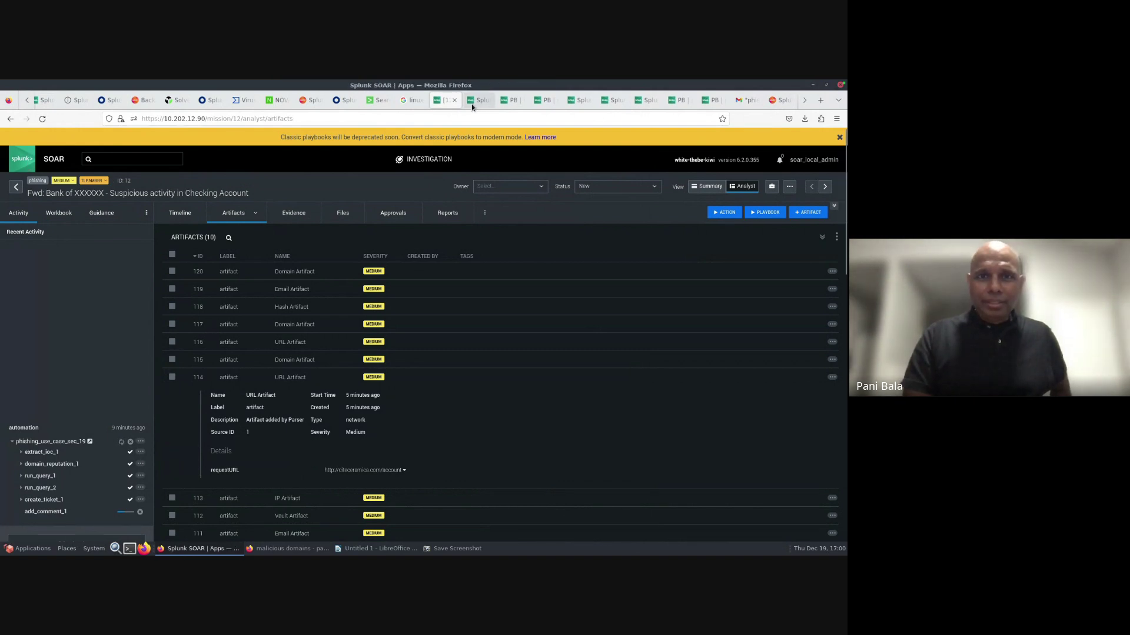
{"action": "left_click", "coordinate": [76, 184]}
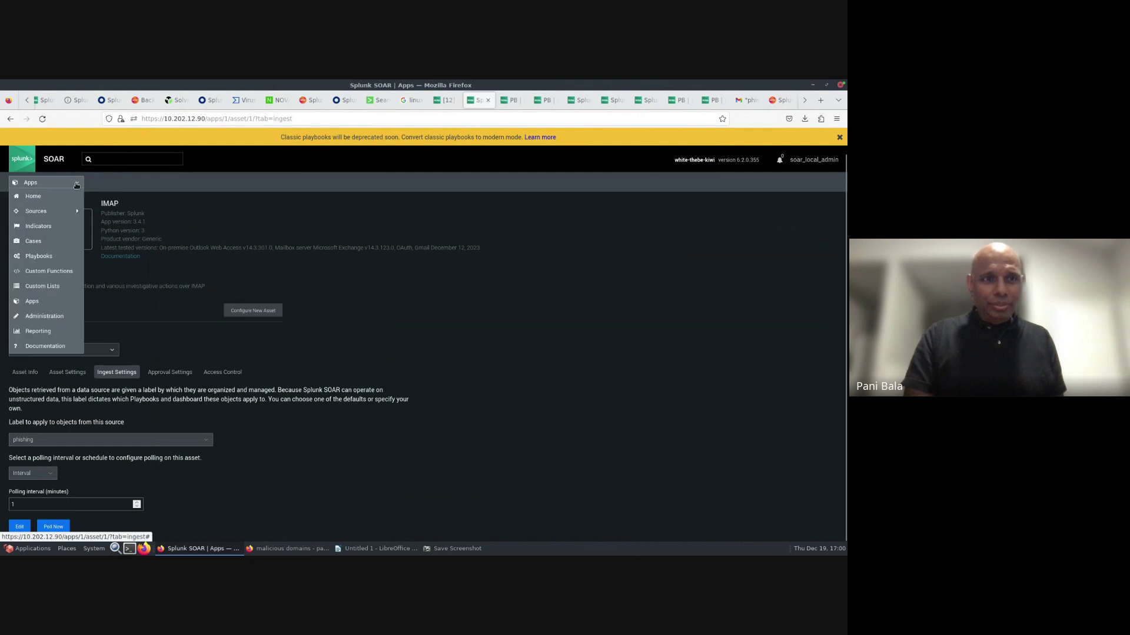
{"action": "left_click", "coordinate": [37, 287]}
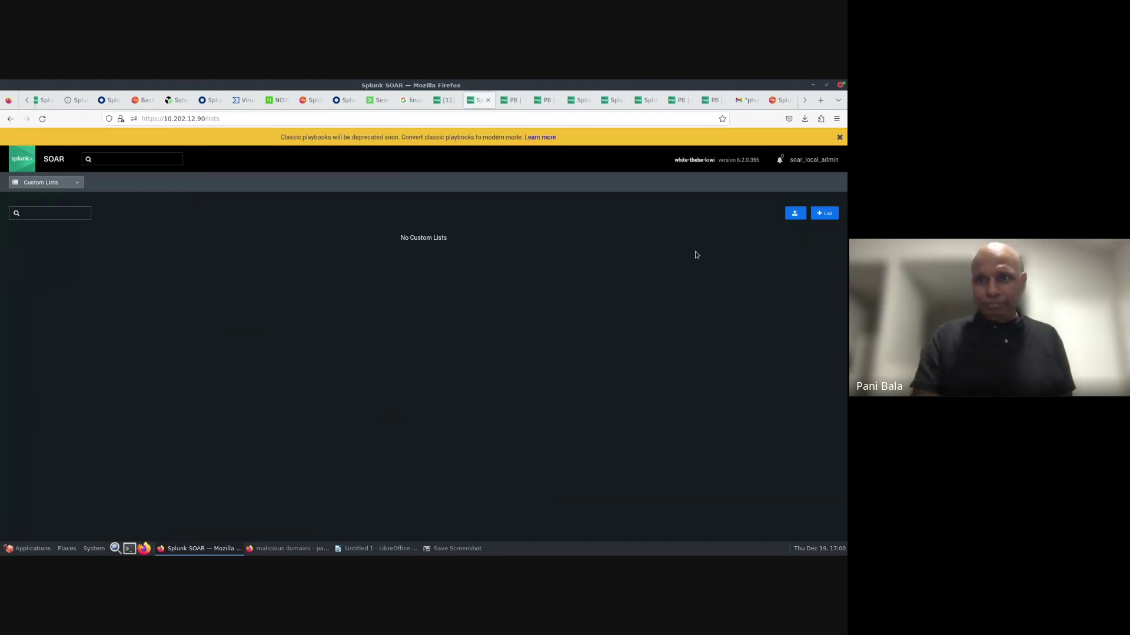
{"action": "left_click", "coordinate": [825, 213]}
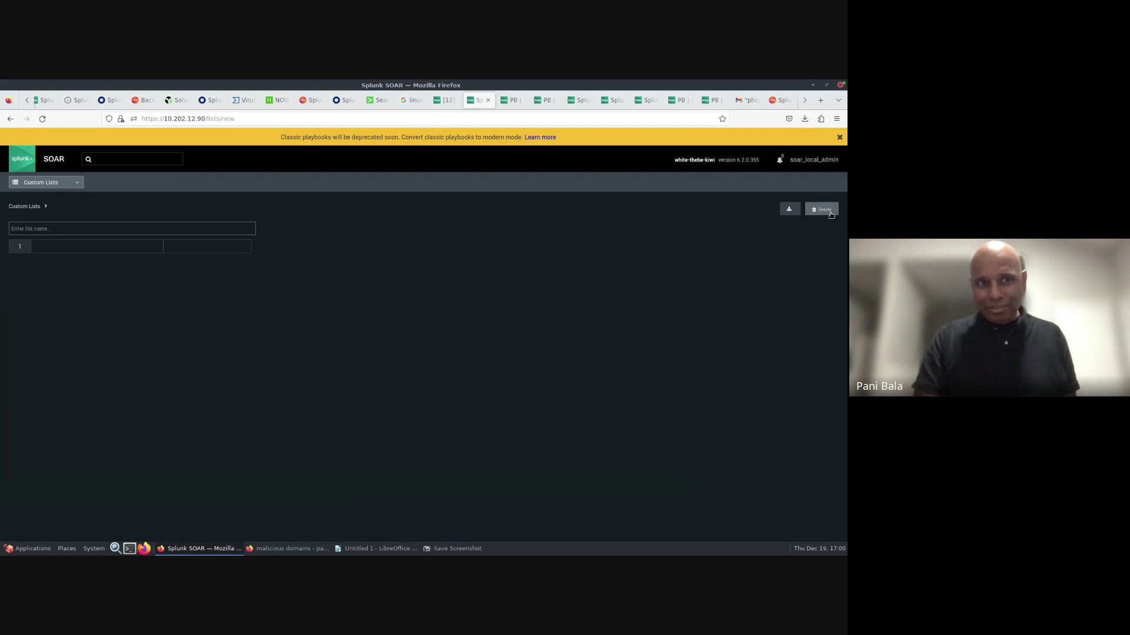
{"action": "left_click", "coordinate": [47, 230]}
{"action": "type", "text": "d"}
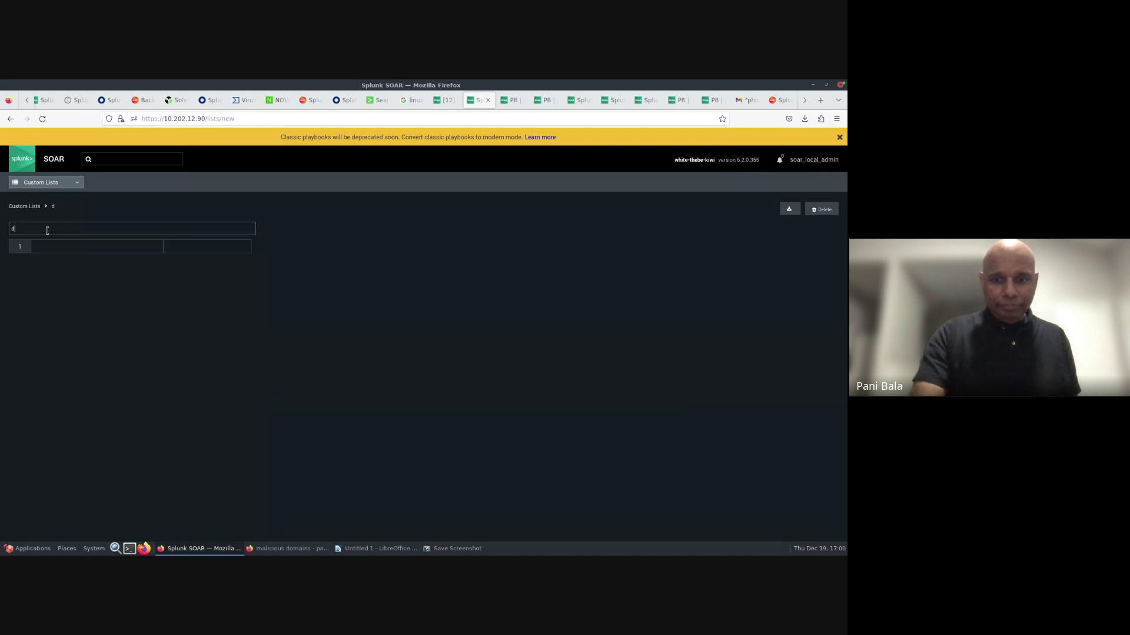
{"action": "type", "text": "omaim"}
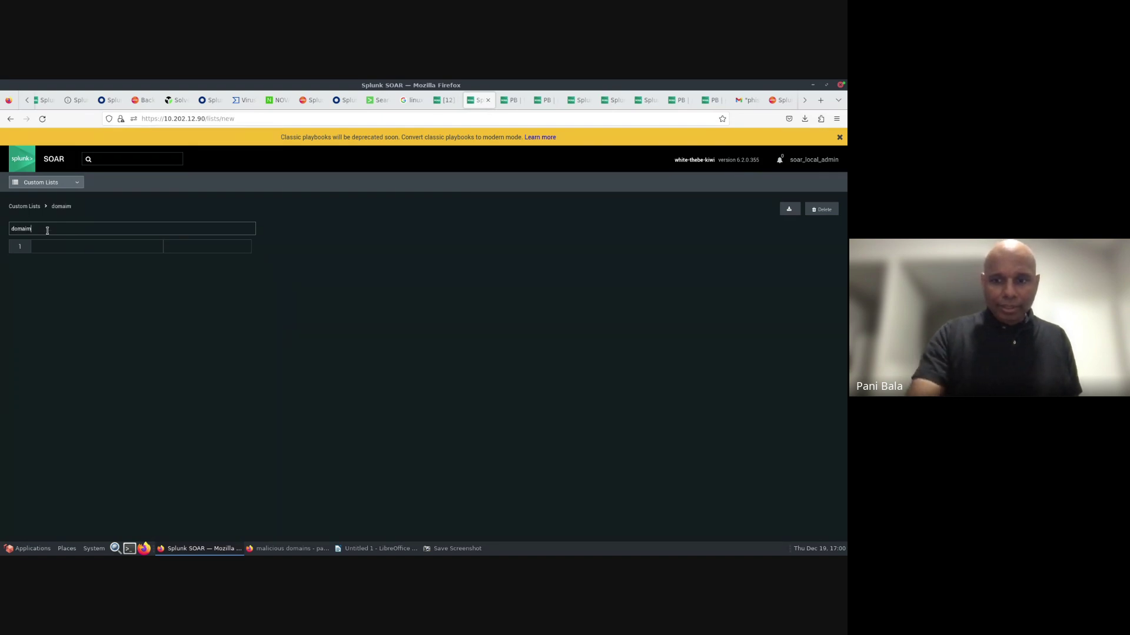
{"action": "type", "text": "_mast"}
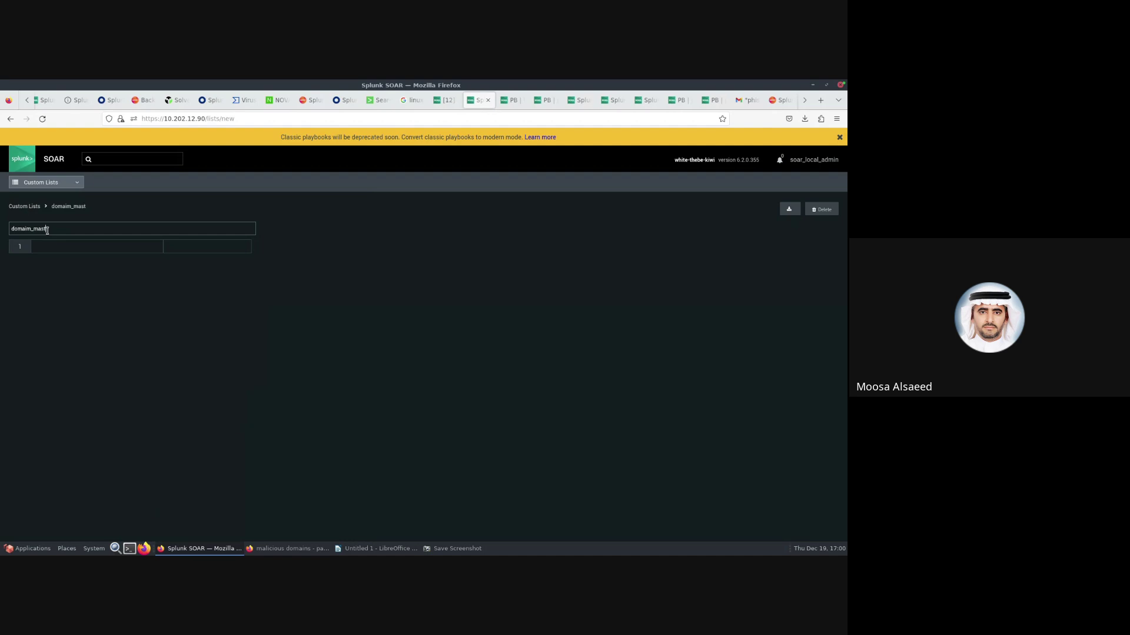
{"action": "type", "text": "er"}
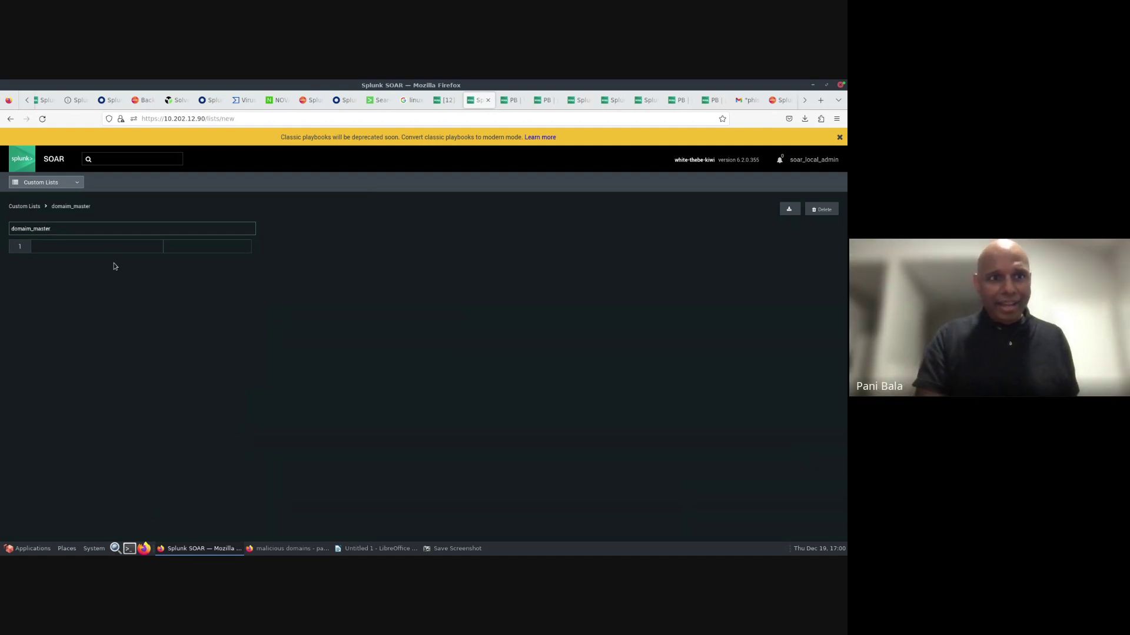
{"action": "left_click", "coordinate": [109, 248]}
{"action": "type", "text": "ad"}
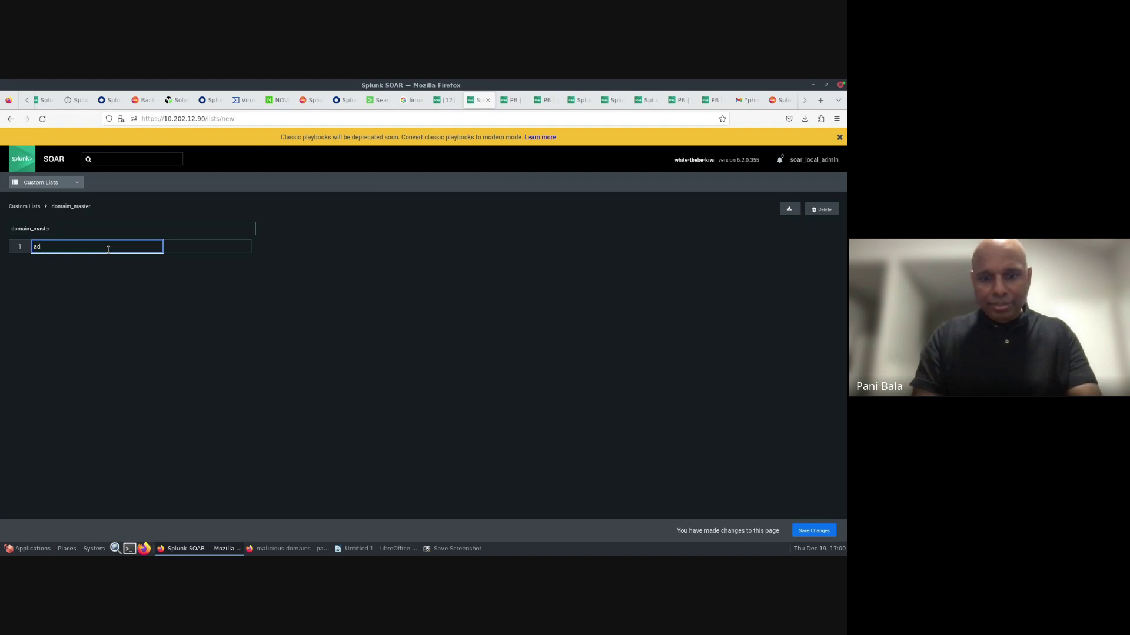
{"action": "type", "text": "c.com"}
{"action": "key", "text": "Return"}
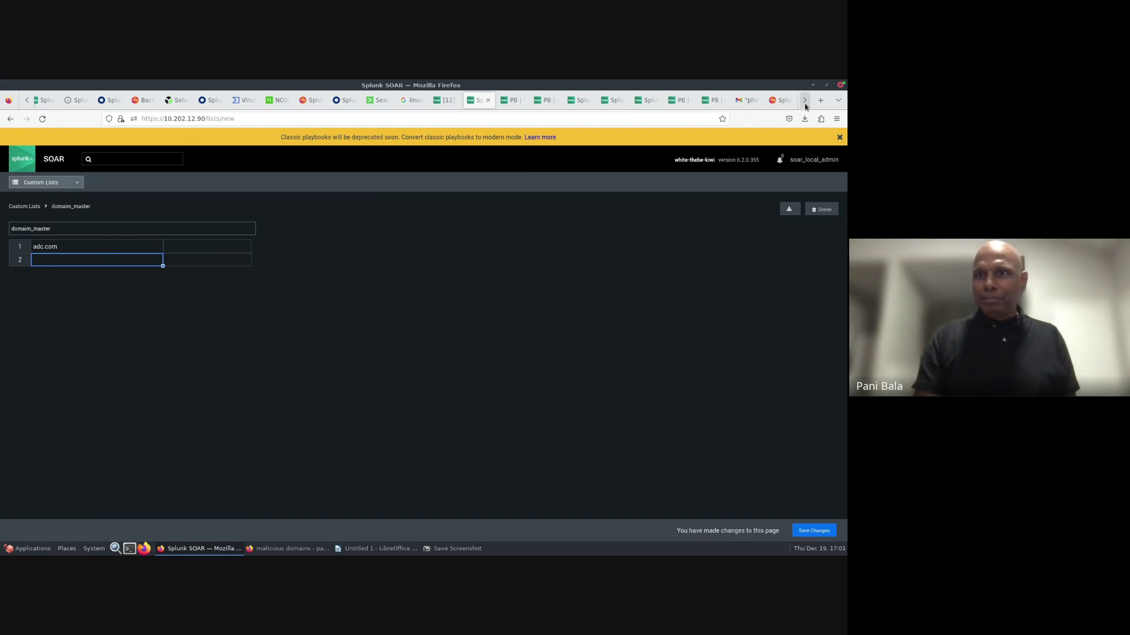
- Go to Google and search for remedy
{"action": "left_click", "coordinate": [785, 106]}
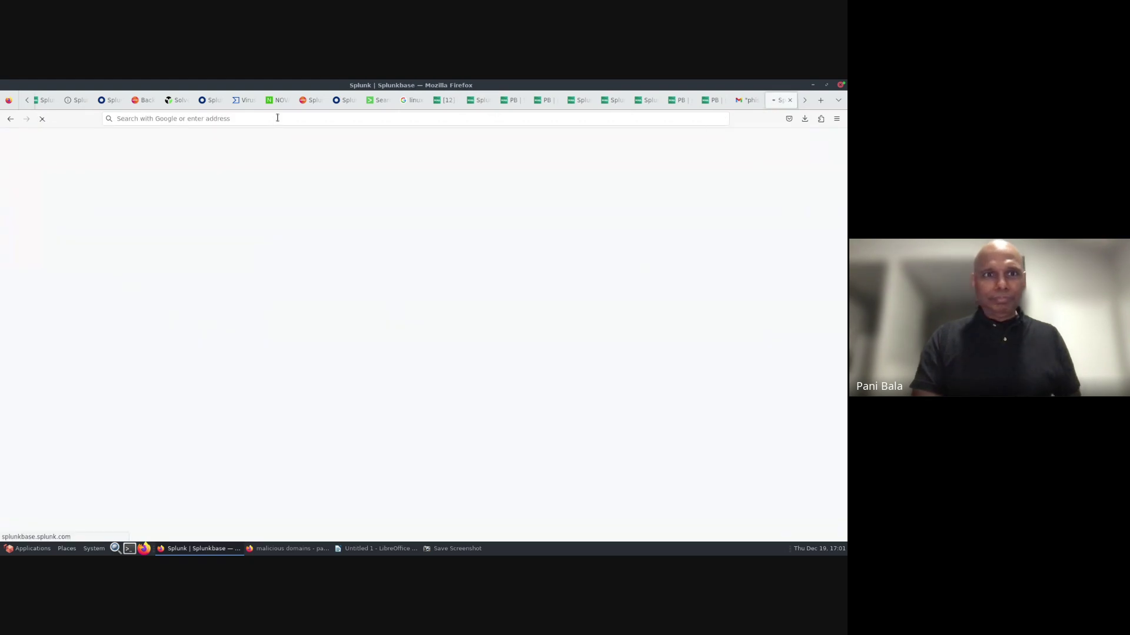
{"action": "left_click", "coordinate": [272, 122]}
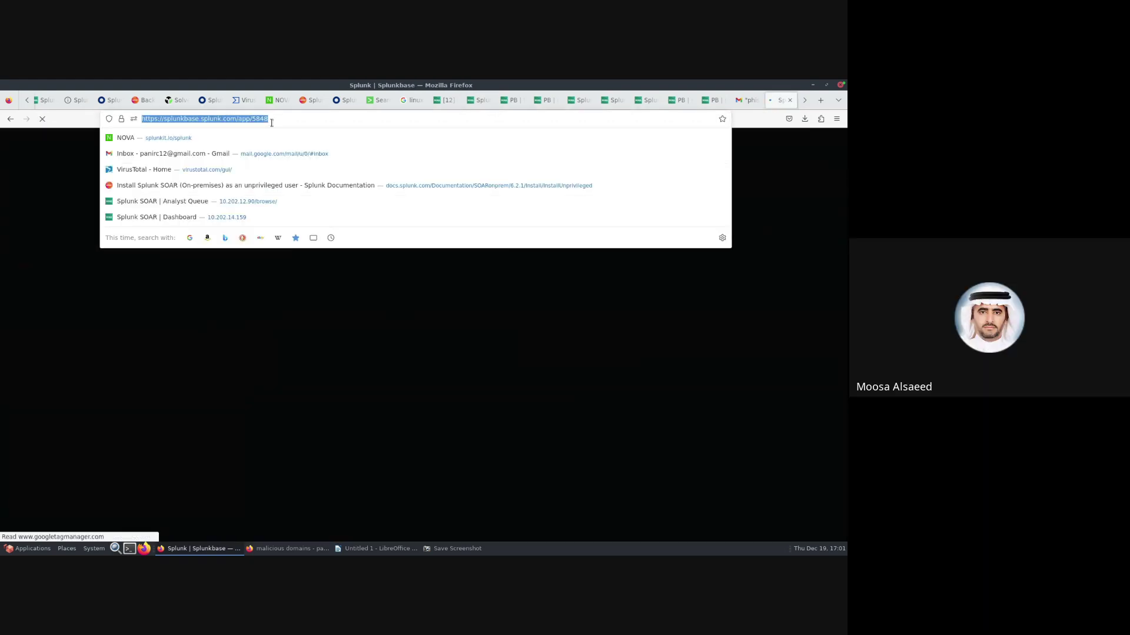
{"action": "type", "text": "www.google.com/"}
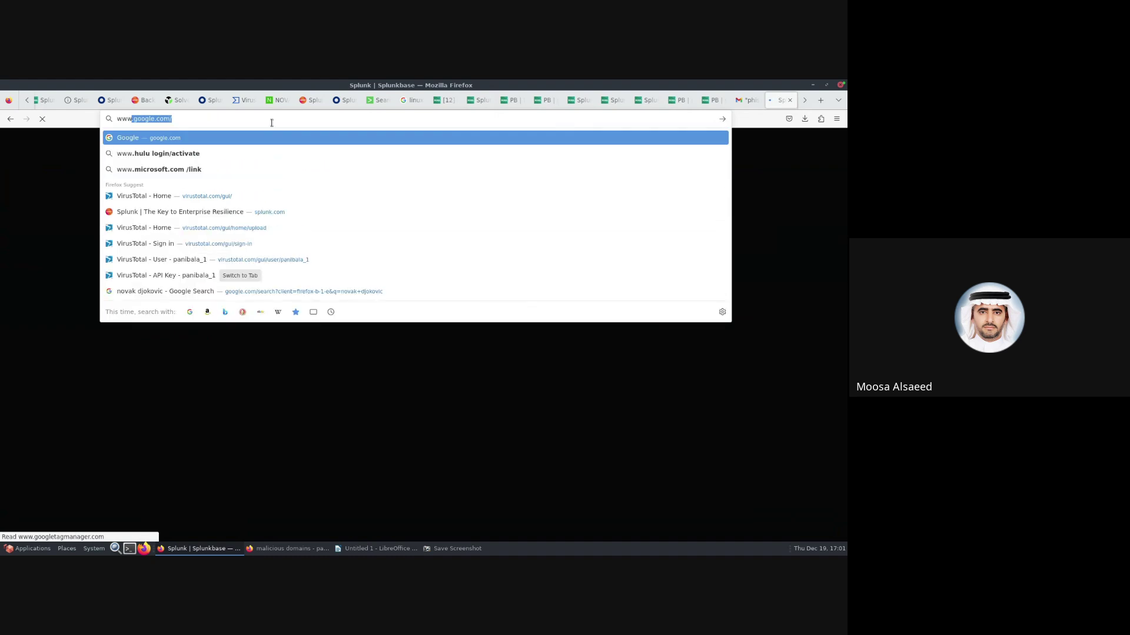
{"action": "key", "text": "Return"}
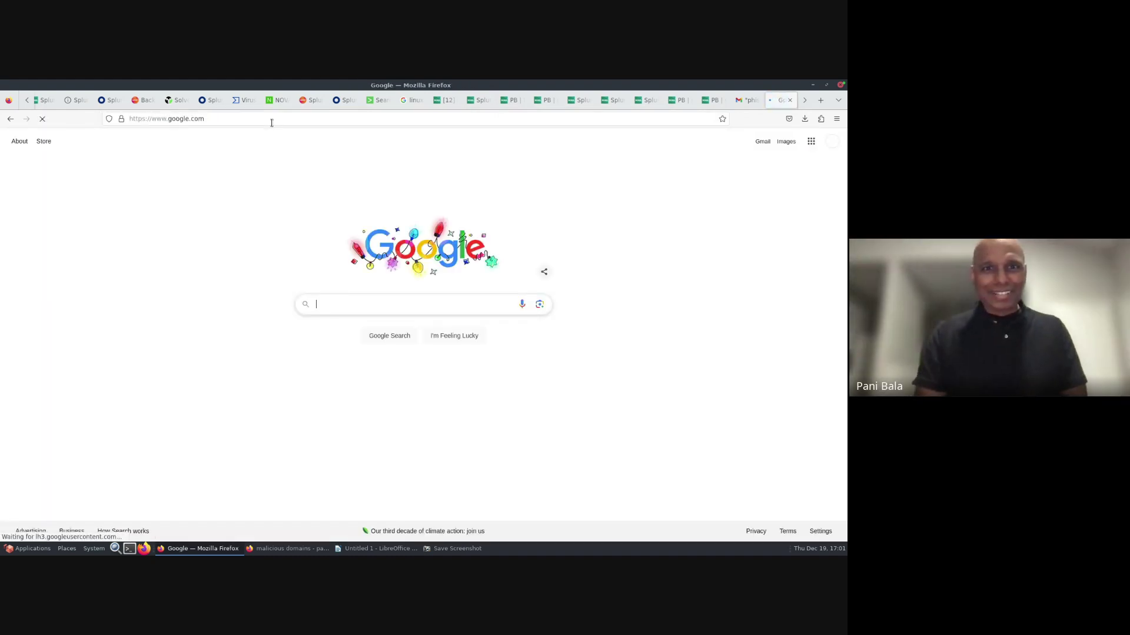
{"action": "left_click", "coordinate": [336, 308]}
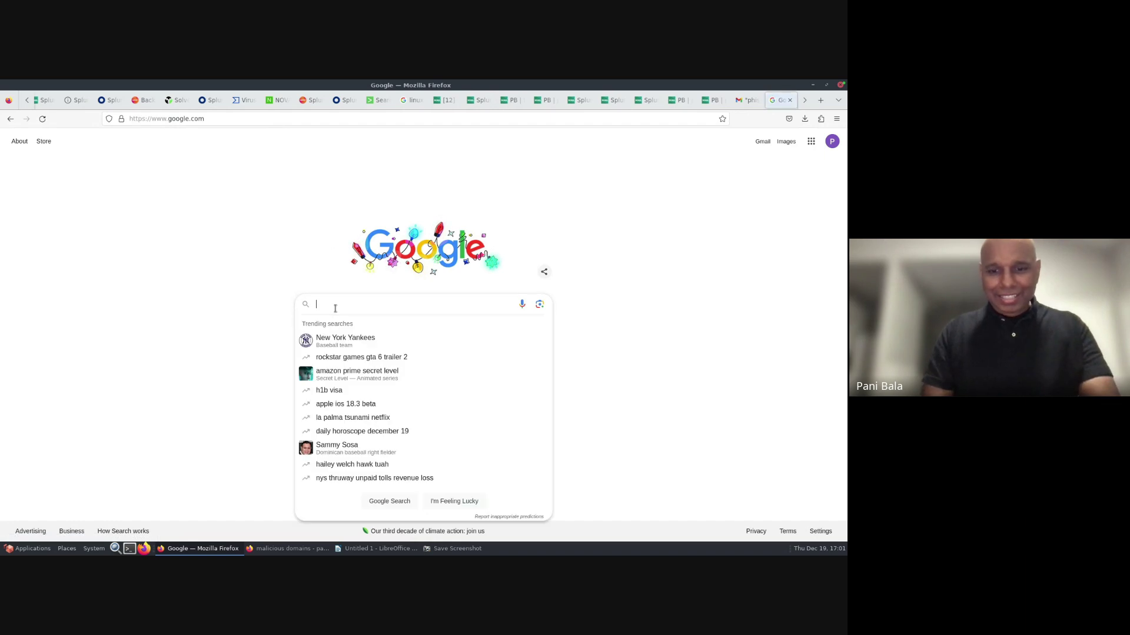
{"action": "type", "text": "remedy"}
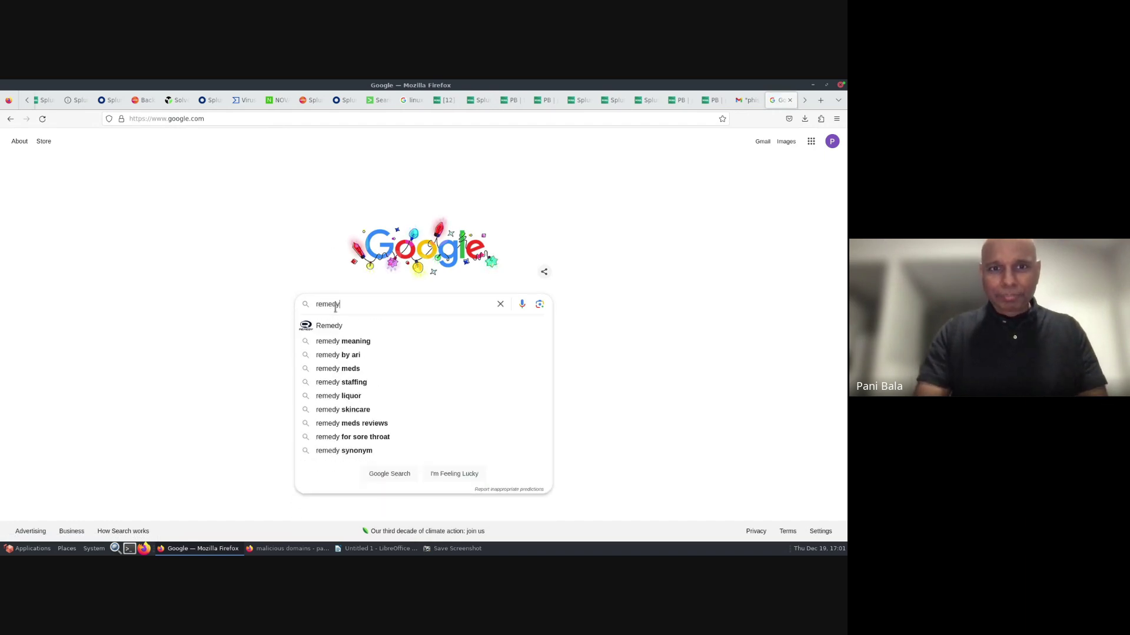
{"action": "key", "text": "Return"}
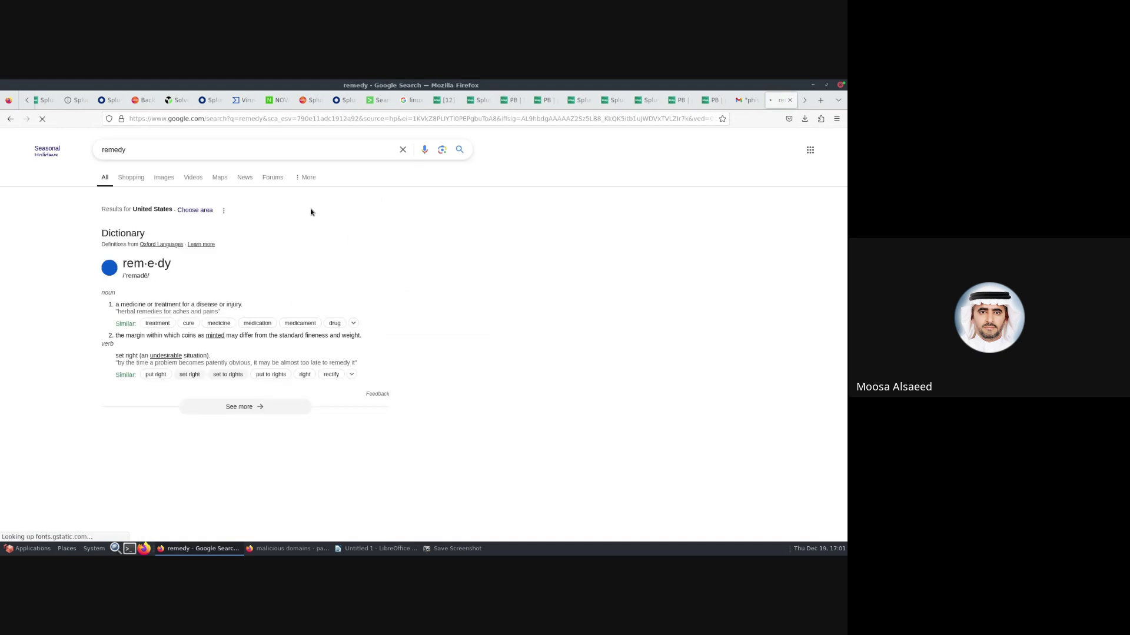
- Replace the query with splunkbase and open the Splunkbase | Home result
{"action": "left_click", "coordinate": [157, 146]}
{"action": "key", "text": "BackSpace"}
{"action": "key", "text": "BackSpace"}
{"action": "key", "text": "BackSpace"}
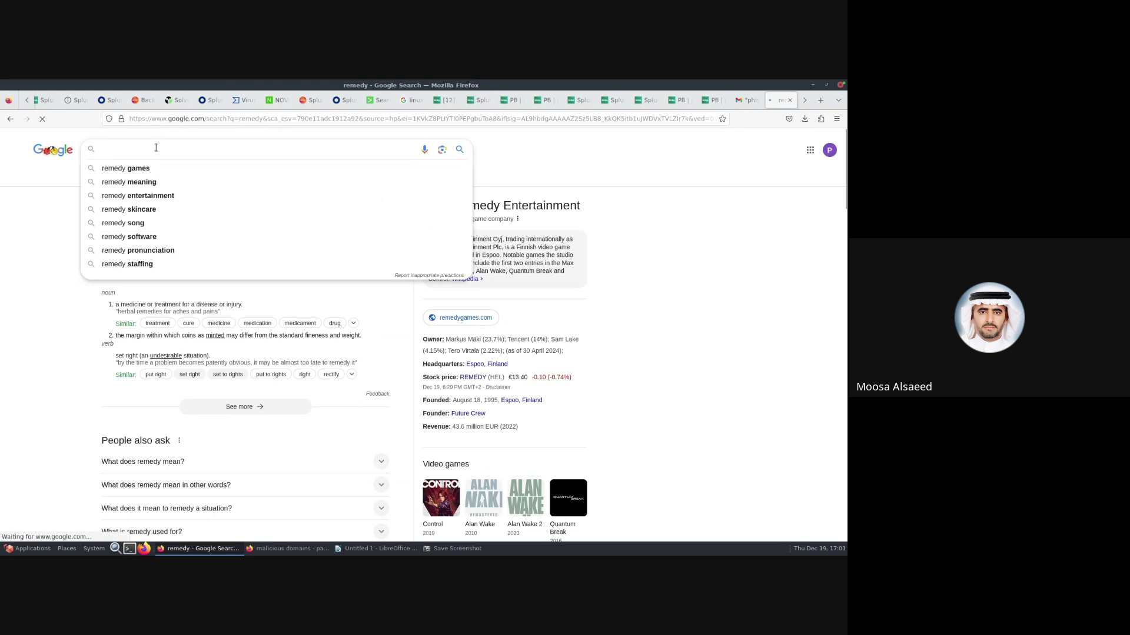
{"action": "type", "text": "splun"}
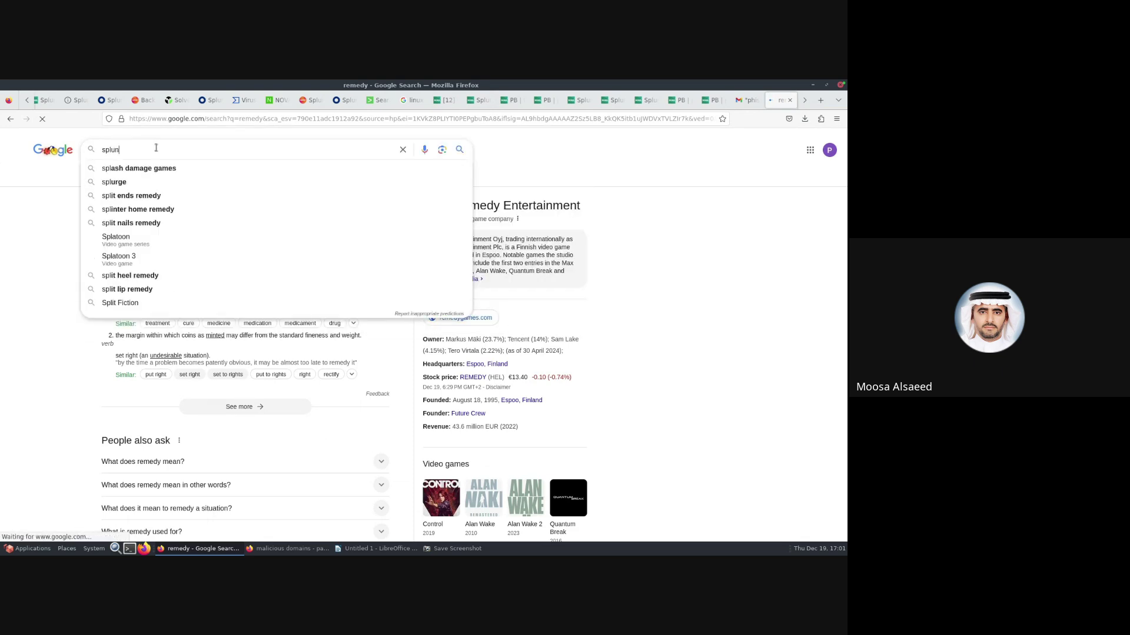
{"action": "type", "text": "kbase"}
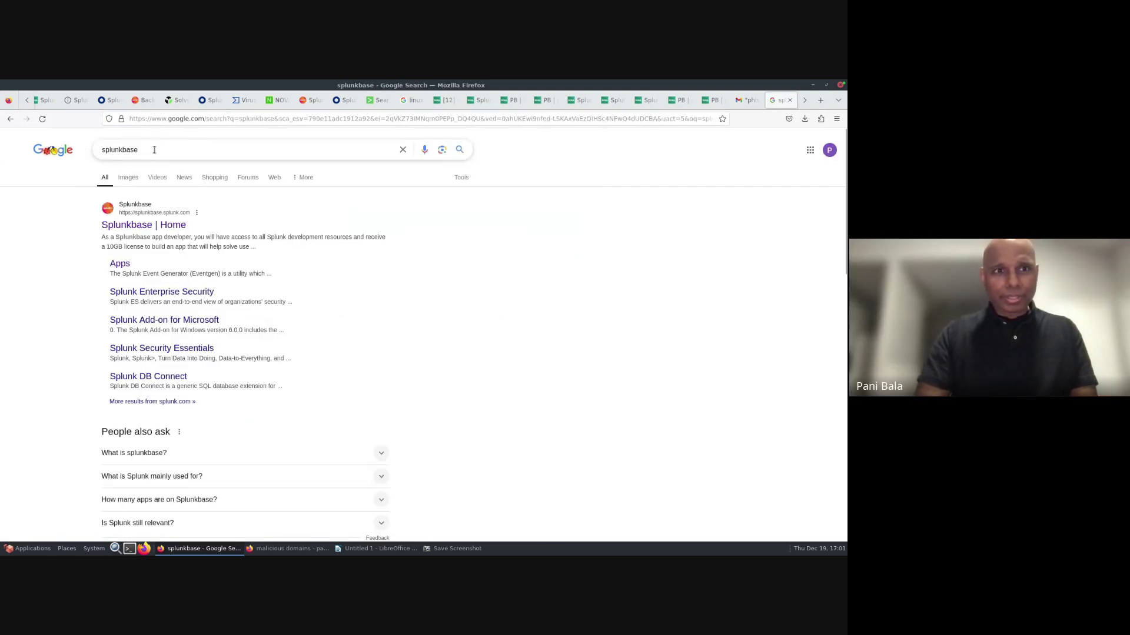
{"action": "left_click", "coordinate": [120, 225]}
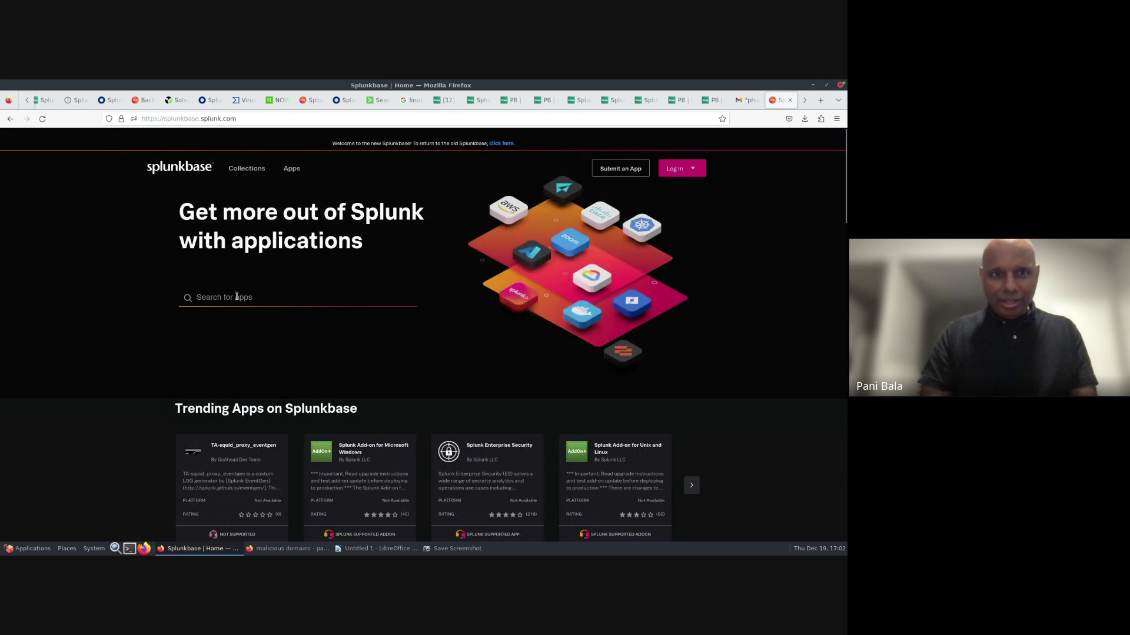
- Search Splunkbase apps for 'remedy' and filter results to the Splunk SOAR platform
{"action": "left_click", "coordinate": [237, 297]}
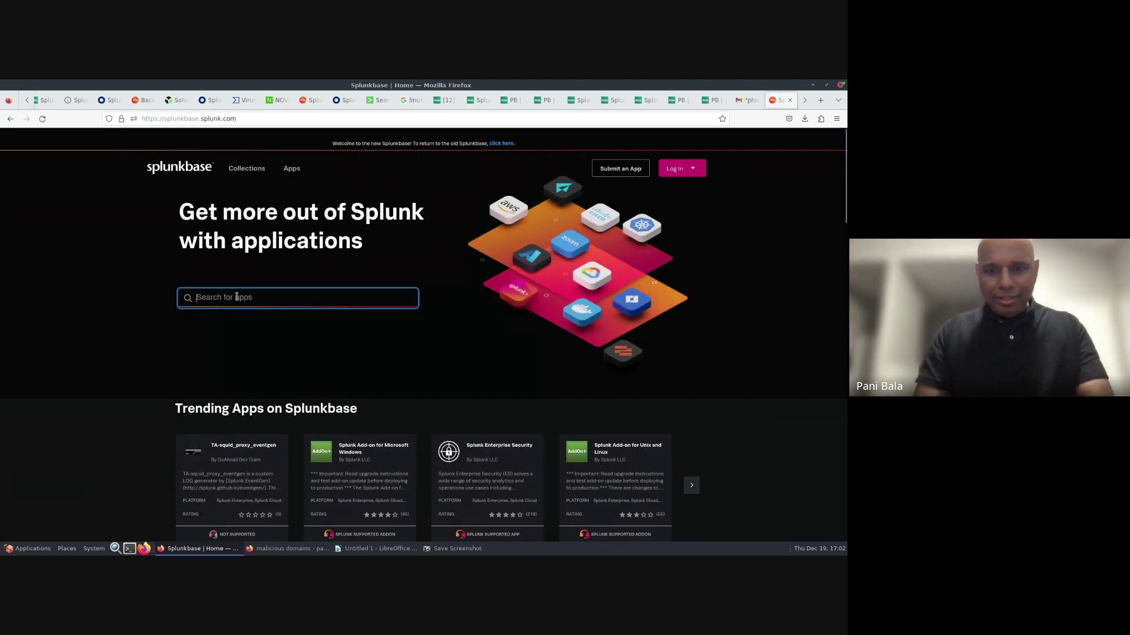
{"action": "type", "text": "remedy"}
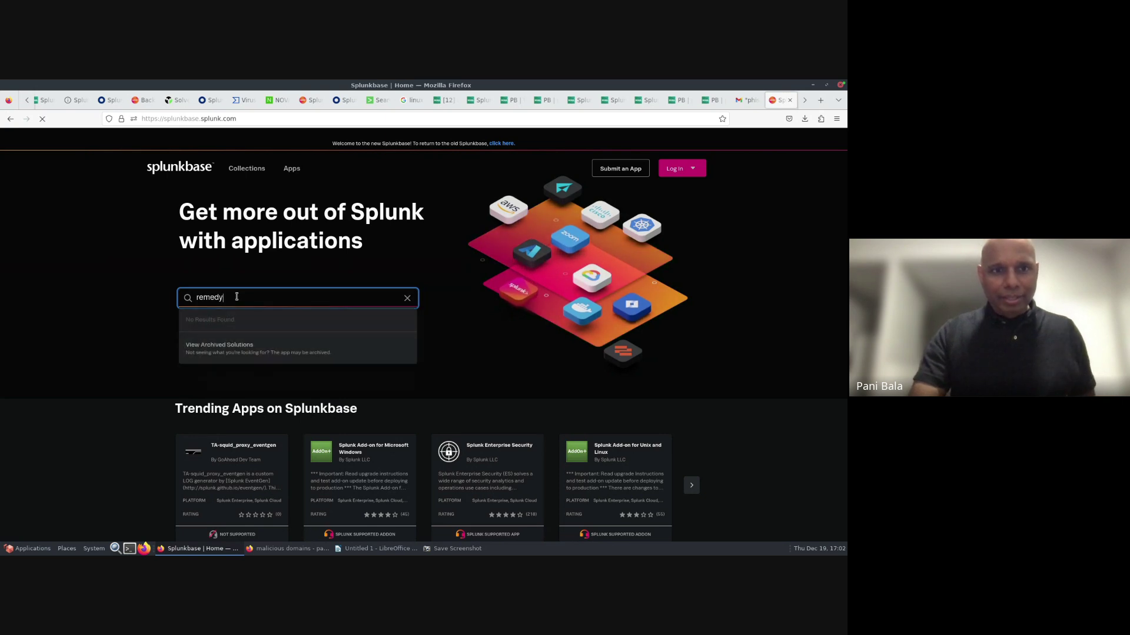
{"action": "key", "text": "Return"}
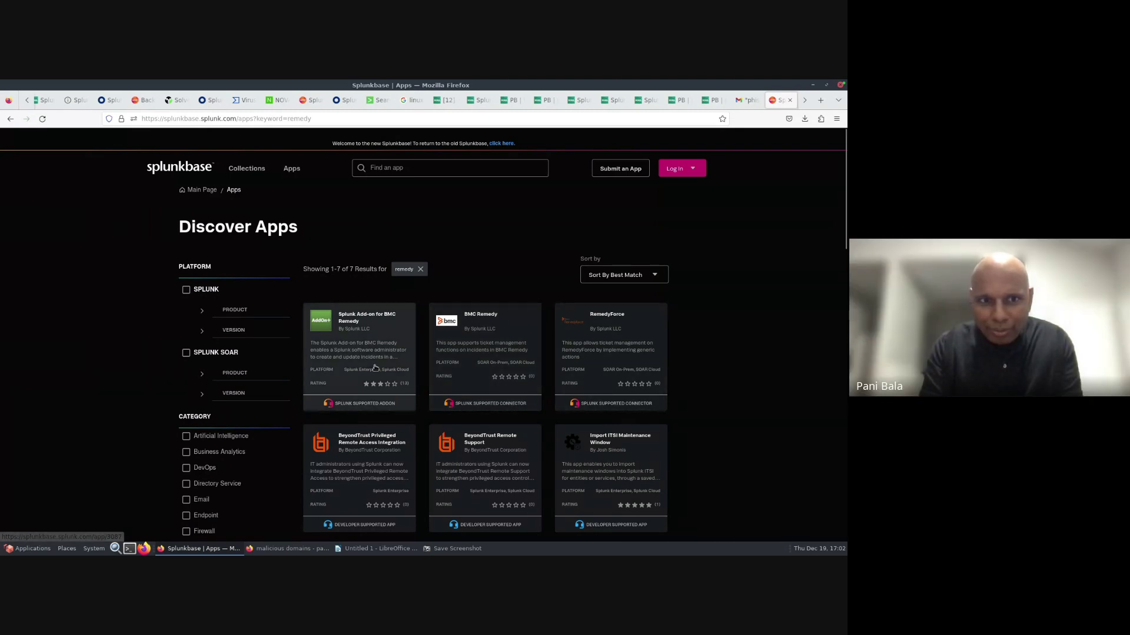
{"action": "left_click", "coordinate": [186, 354]}
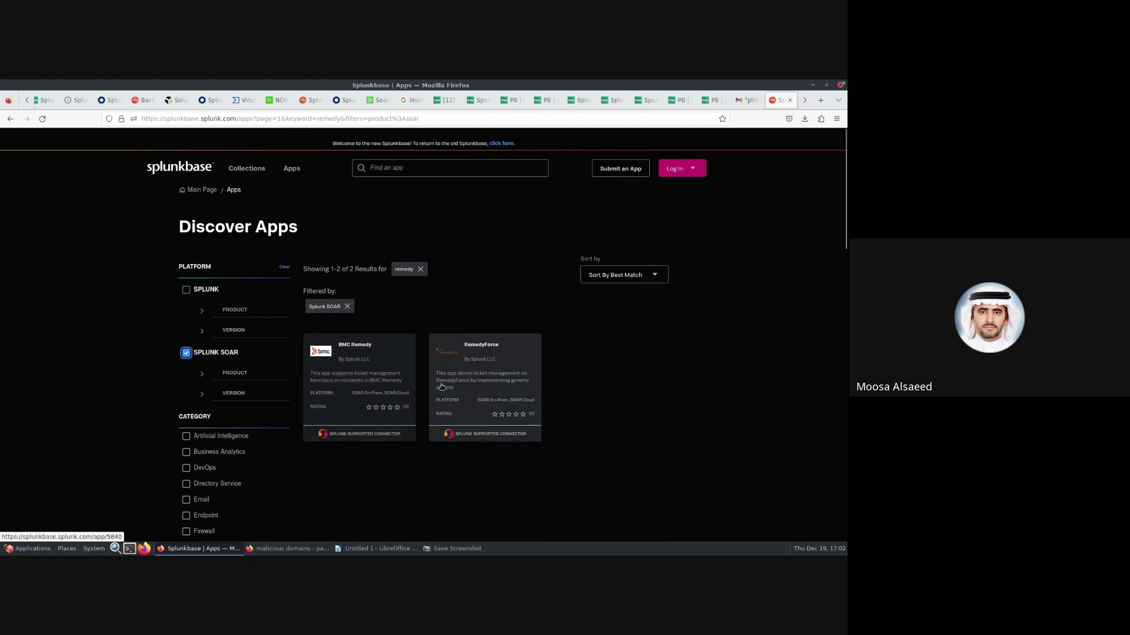
- Open the BMC Remedy connector page and review its version 2.1.1 ticketing actions
{"action": "left_click", "coordinate": [370, 390]}
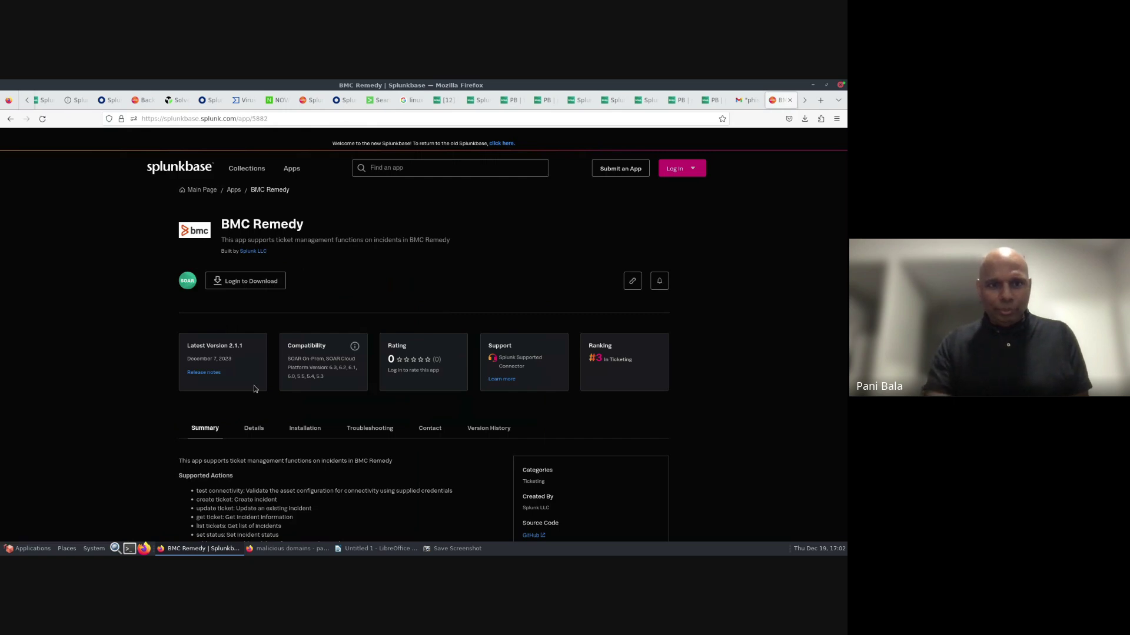
{"action": "scroll", "coordinate": [87, 387], "scroll_direction": "down", "scroll_amount": 3}
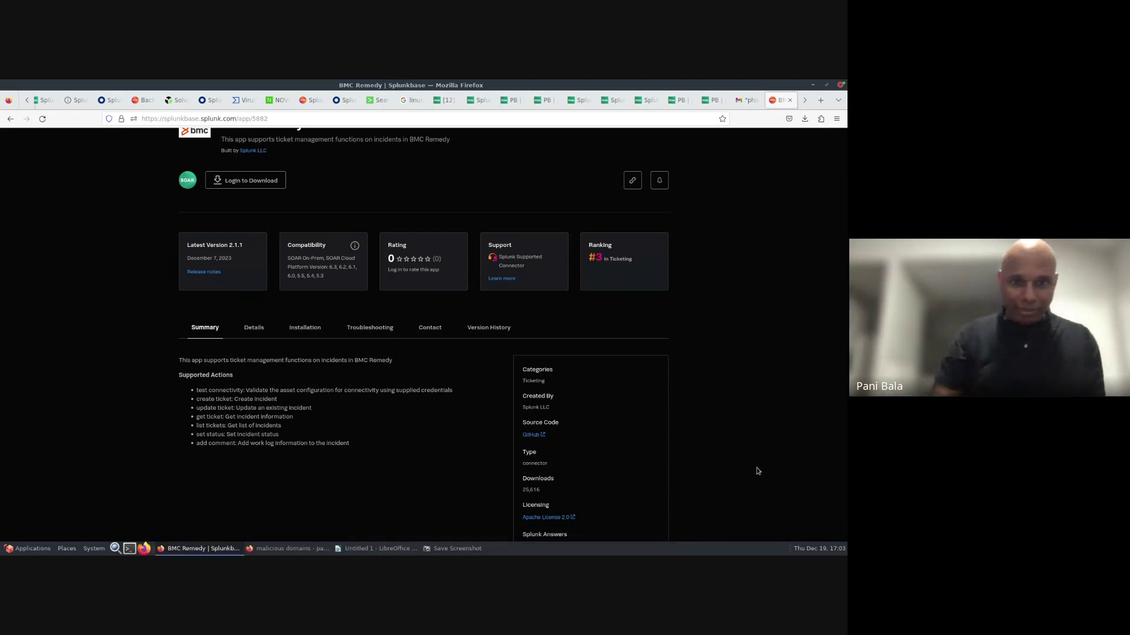
{"action": "key", "text": "super+Tab"}
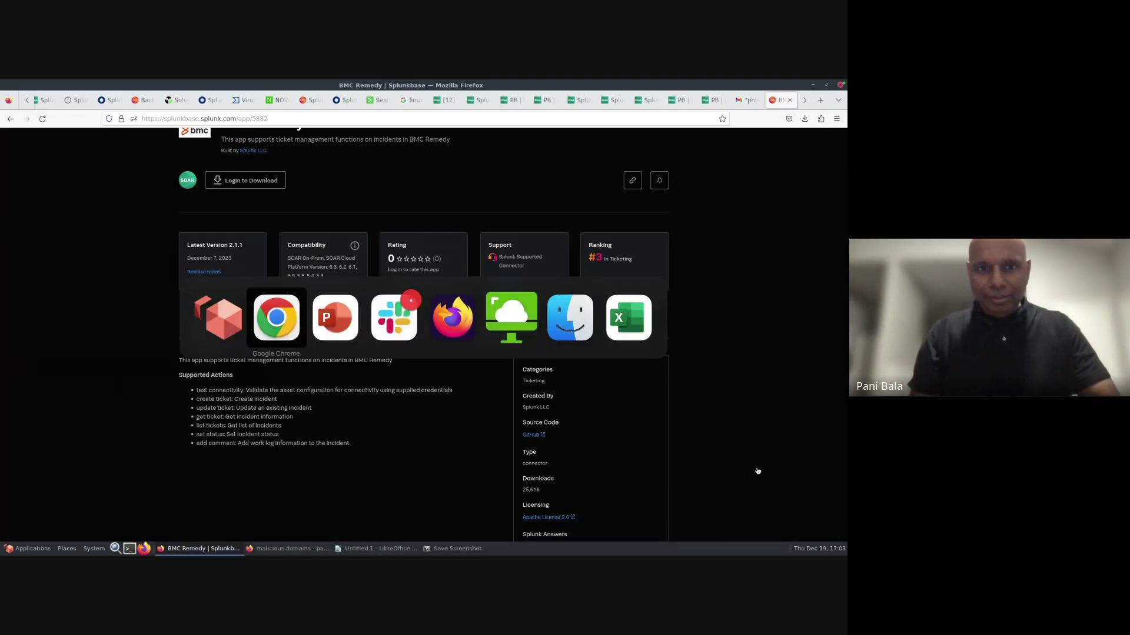
- Cycle past the PowerPoint slides back to the Google Meet call in Chrome
{"action": "key", "text": "Tab"}
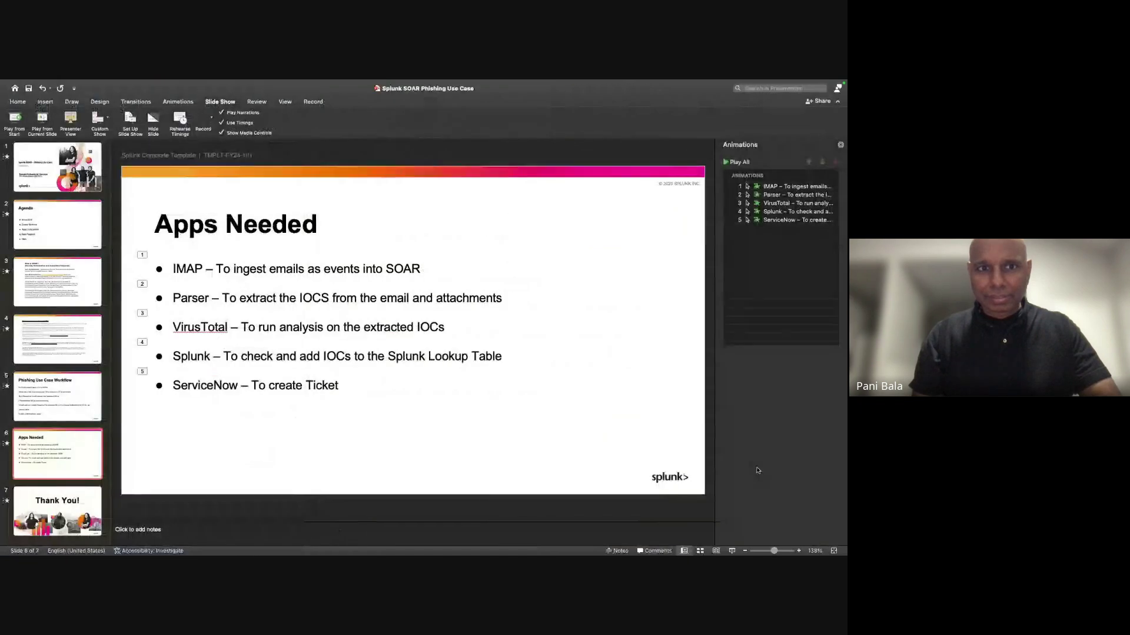
{"action": "key", "text": "super+Tab"}
{"action": "key", "text": "Tab"}
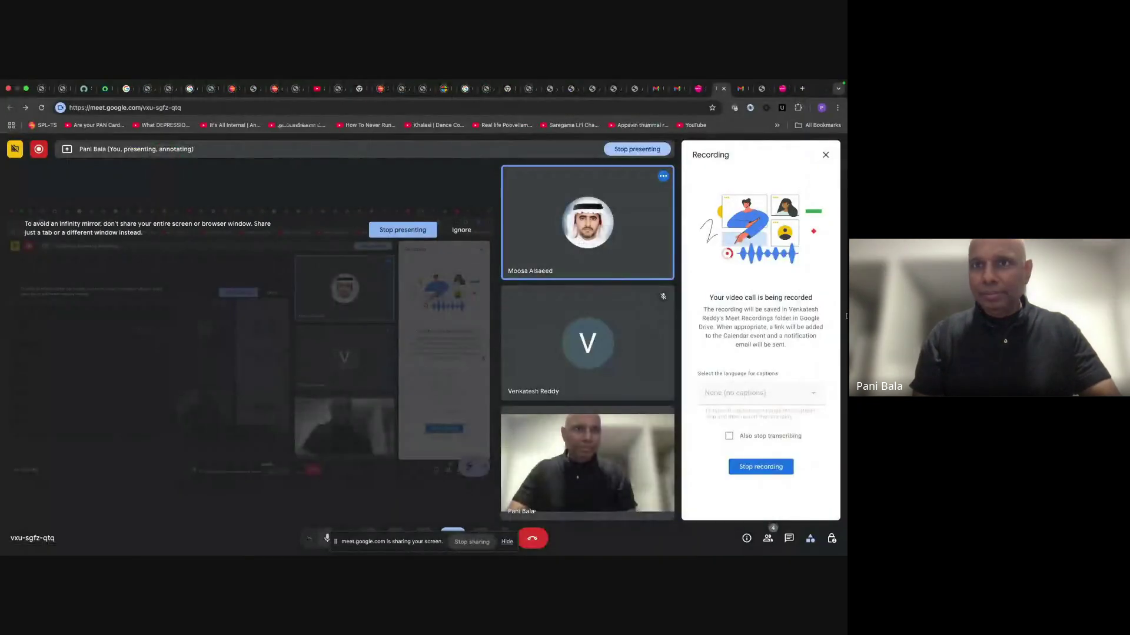